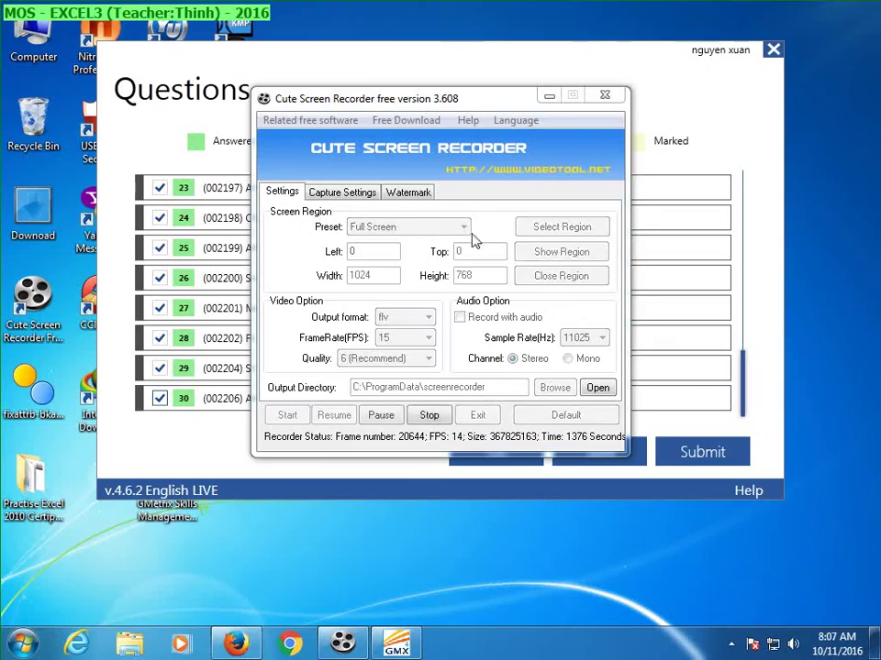
# - Start the screen recording and launch the GMetrix practice test
pyautogui.click(549, 95)
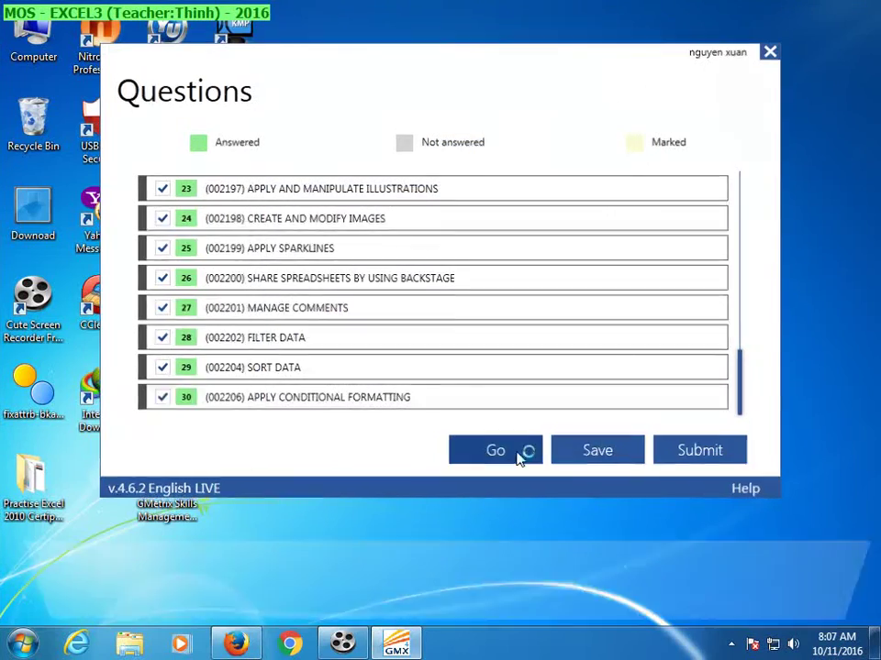
pyautogui.click(523, 450)
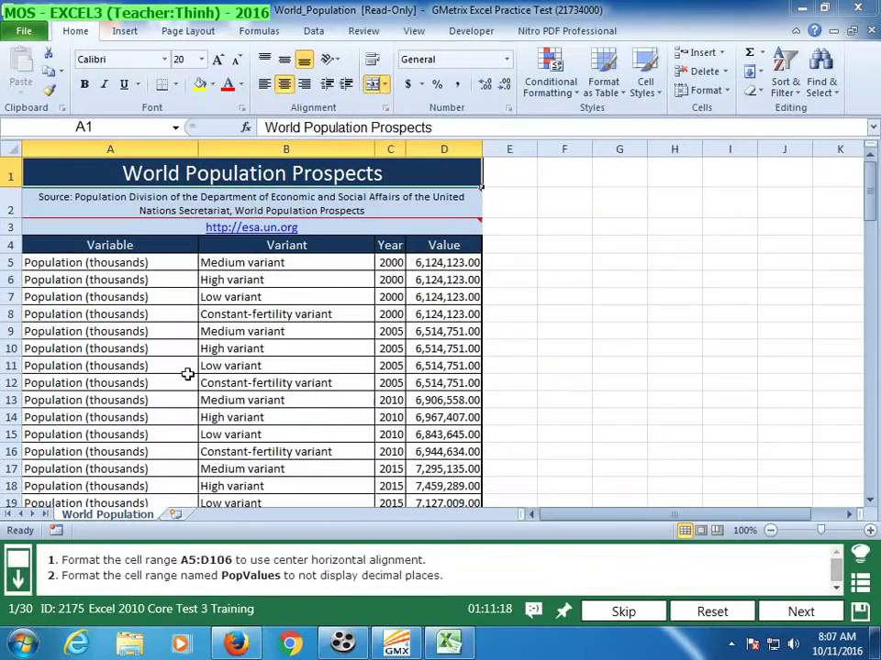
# - Center-align cells A5:D106 horizontally through Format Cells
pyautogui.moveTo(58, 262)
pyautogui.mouseDown()
pyautogui.moveTo(473, 568)
pyautogui.moveTo(455, 497)
pyautogui.moveTo(471, 479)
pyautogui.mouseUp()
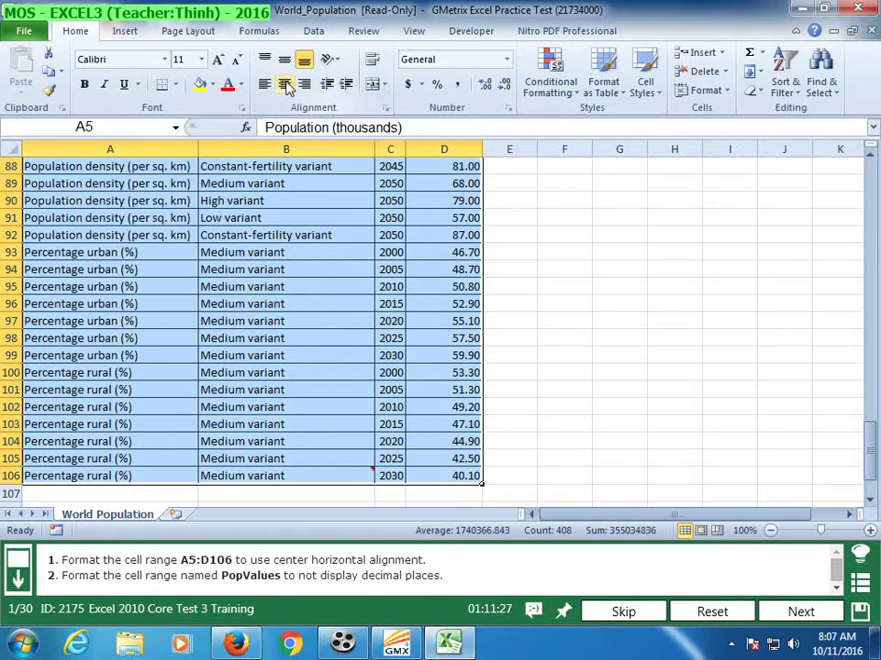
pyautogui.click(385, 108)
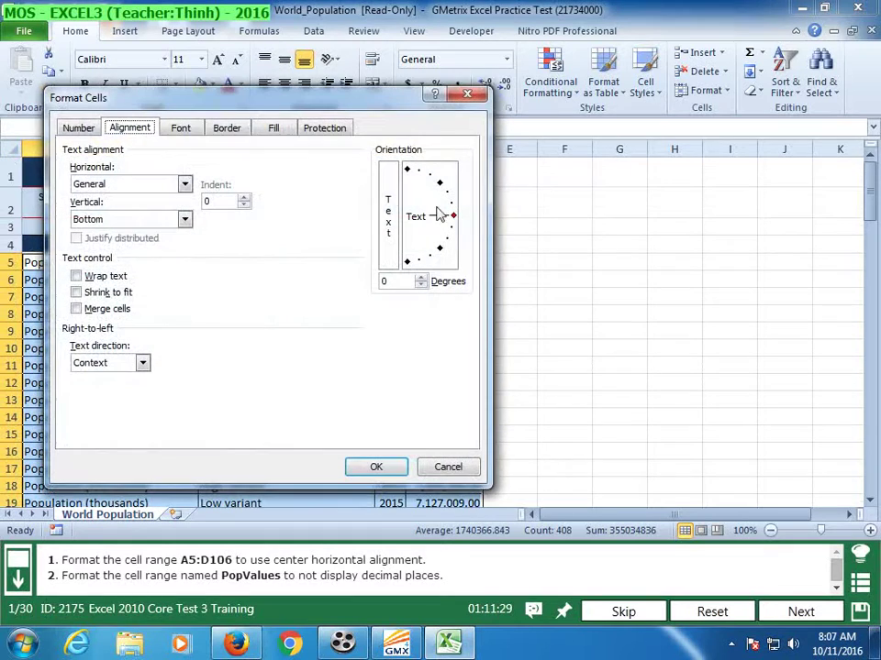
pyautogui.click(160, 185)
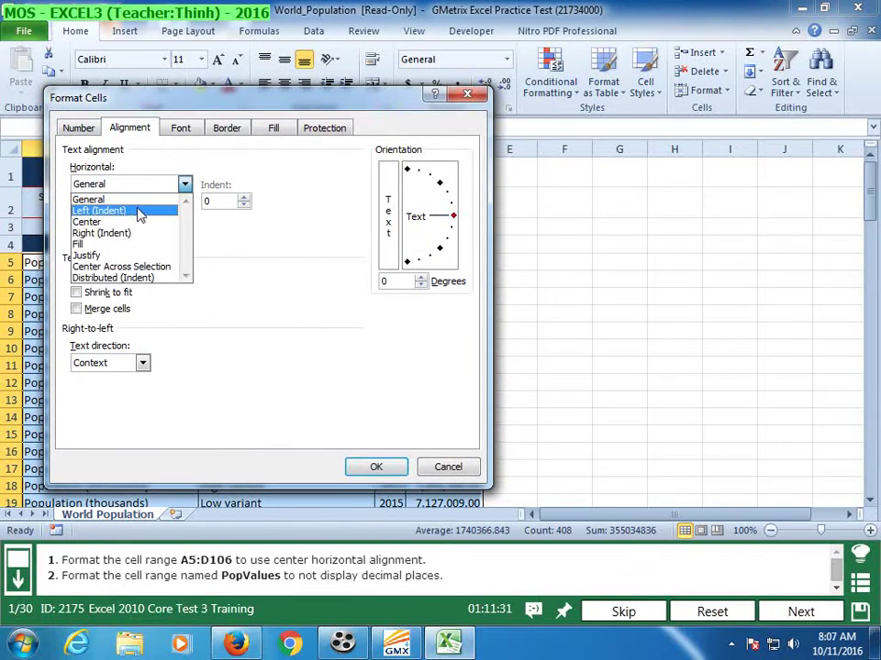
pyautogui.click(97, 222)
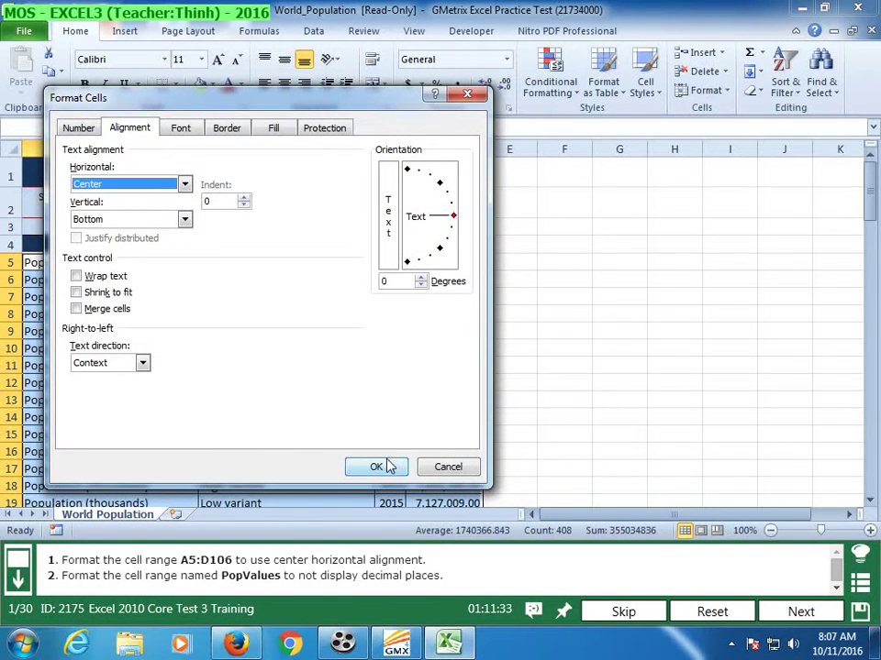
pyautogui.click(389, 465)
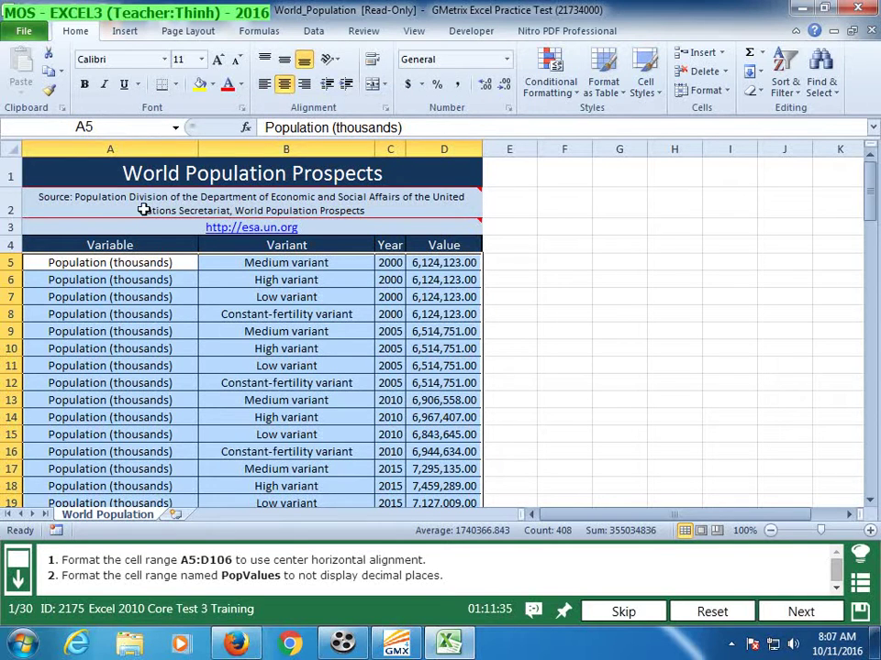
# - Remove both decimal places from the PopValues range and submit the task
pyautogui.click(121, 126)
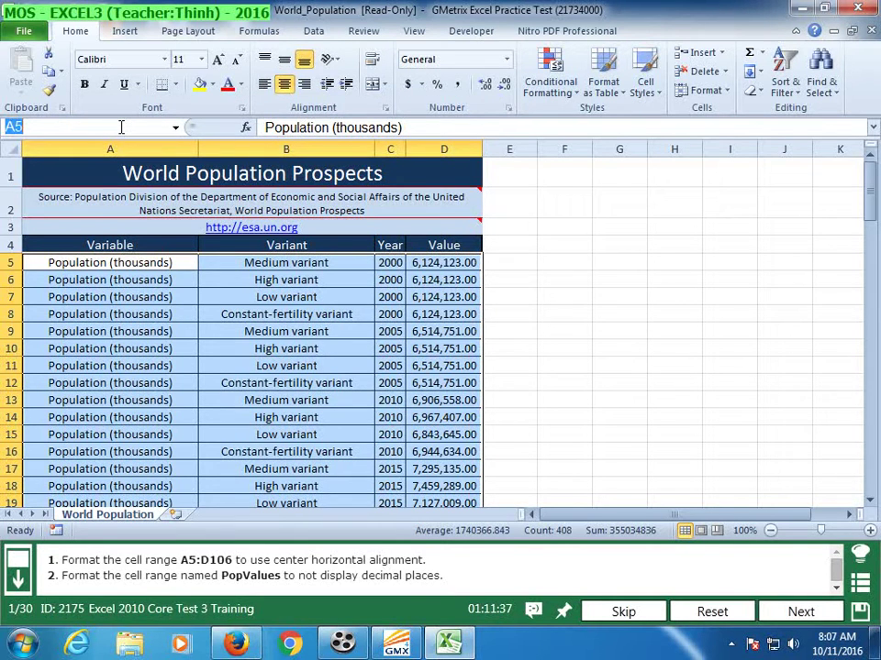
pyautogui.write('PopValues')
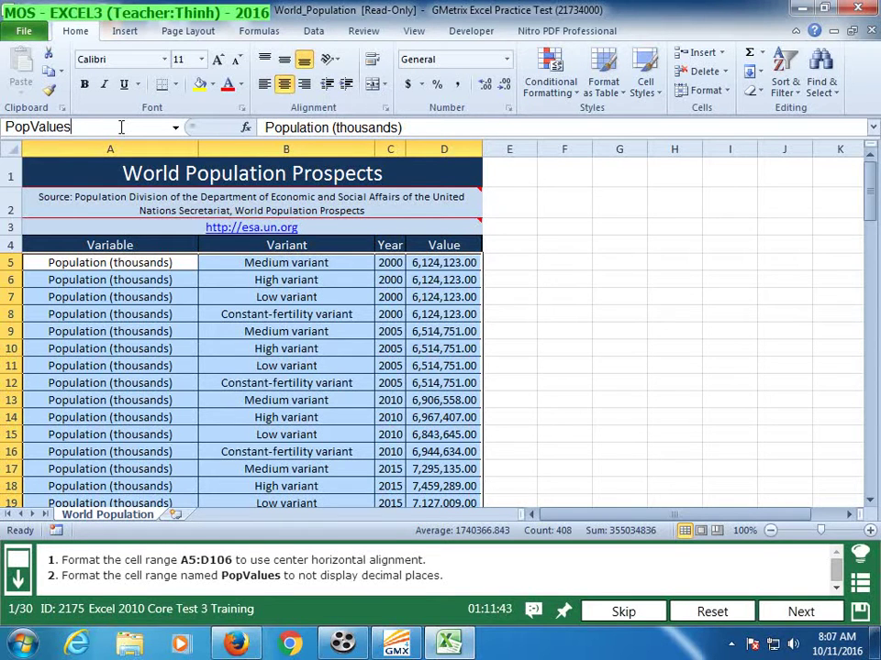
pyautogui.press('Return')
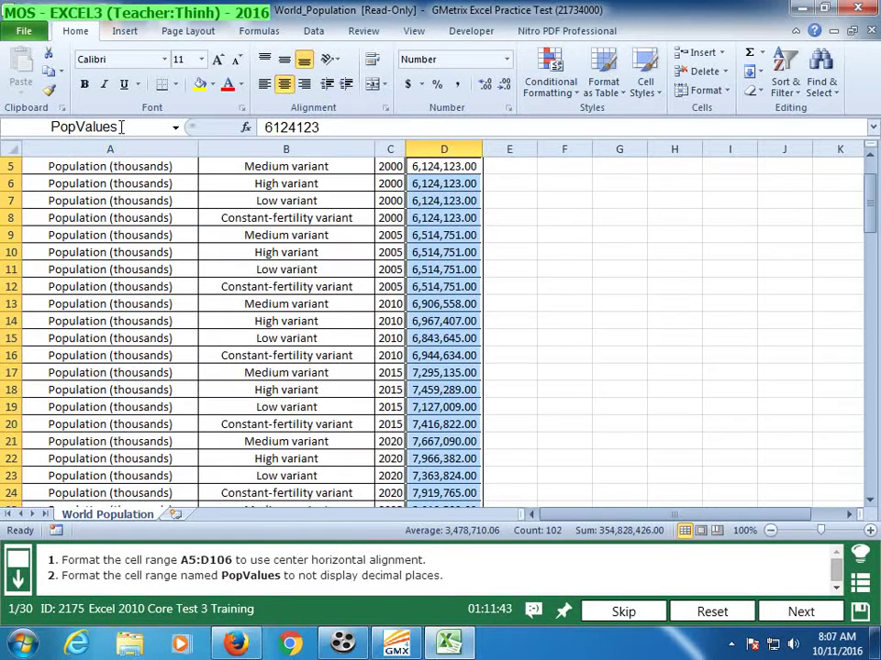
pyautogui.click(503, 84)
pyautogui.click(504, 85)
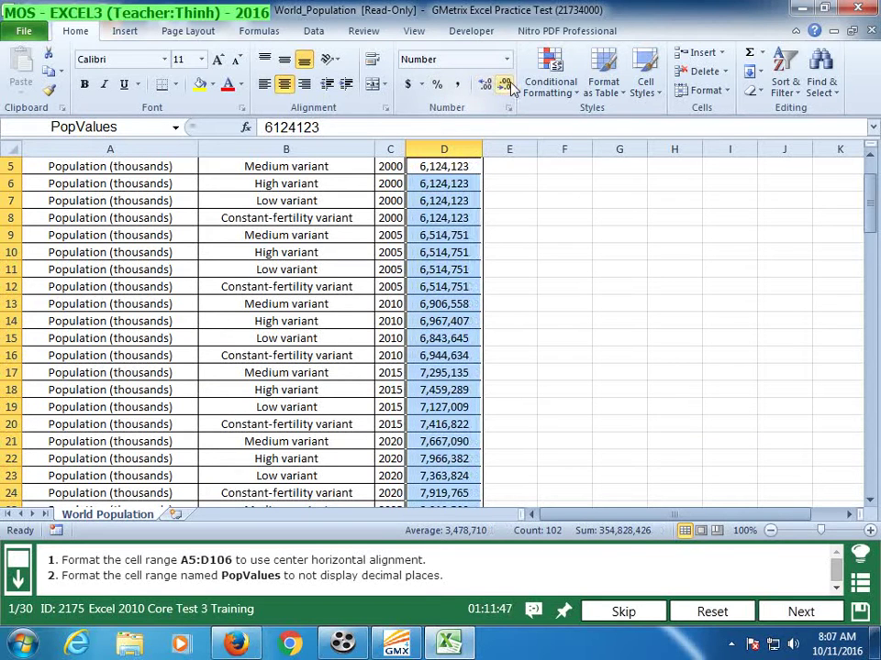
pyautogui.click(622, 337)
pyautogui.click(815, 612)
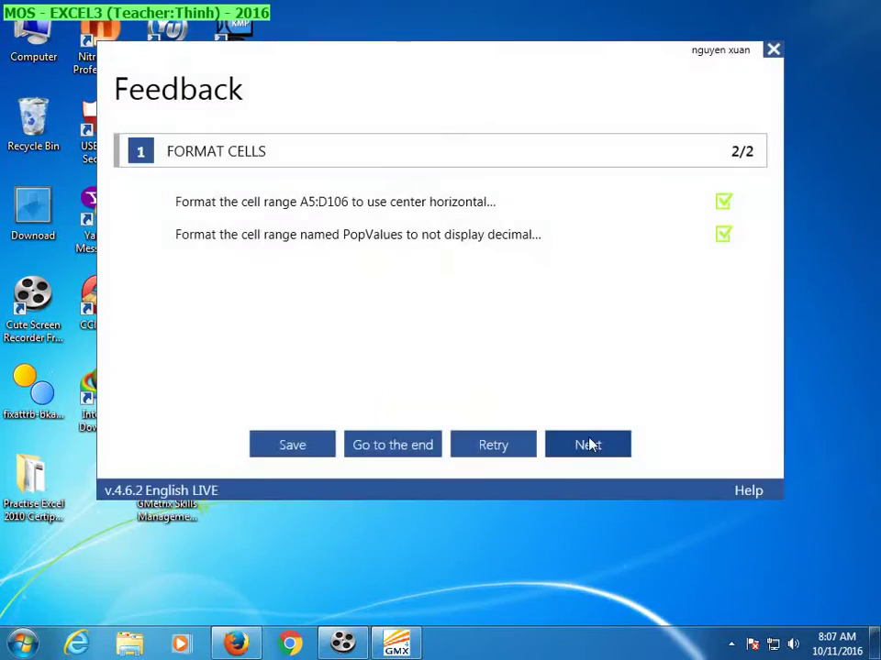
# - Add a header with the file name on the left and sheet name on the right
pyautogui.click(587, 444)
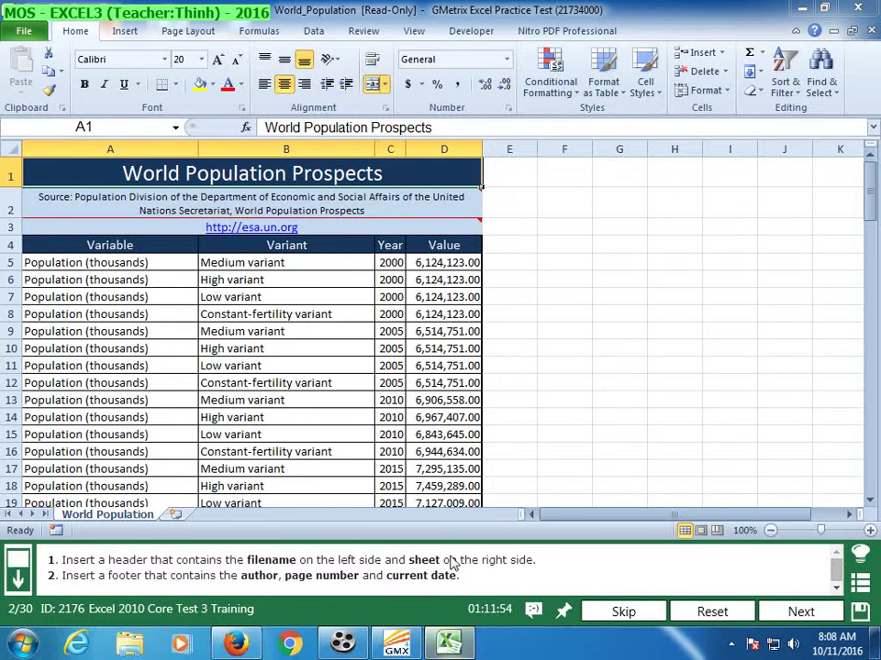
pyautogui.click(127, 32)
pyautogui.click(615, 79)
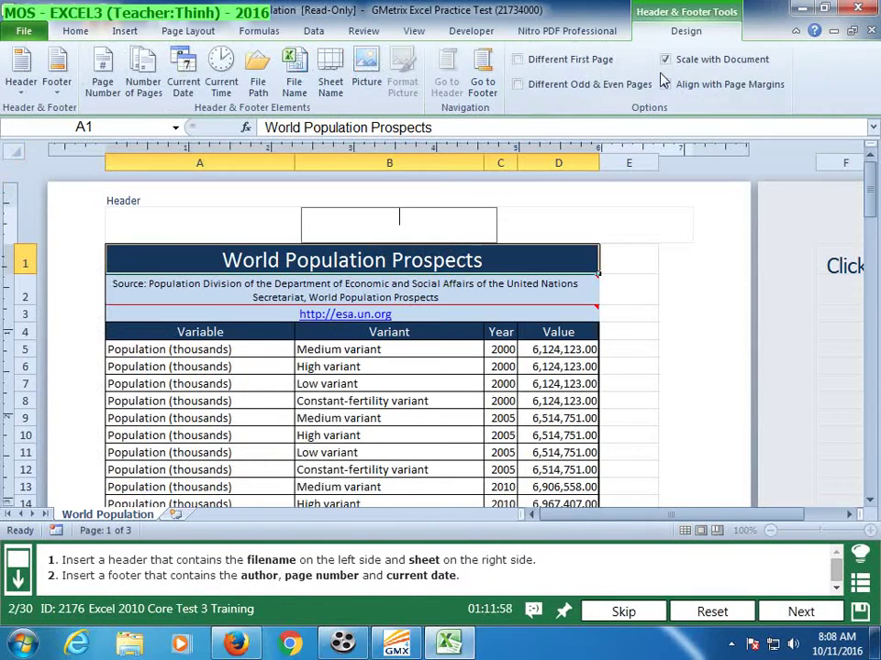
pyautogui.click(240, 221)
pyautogui.click(298, 81)
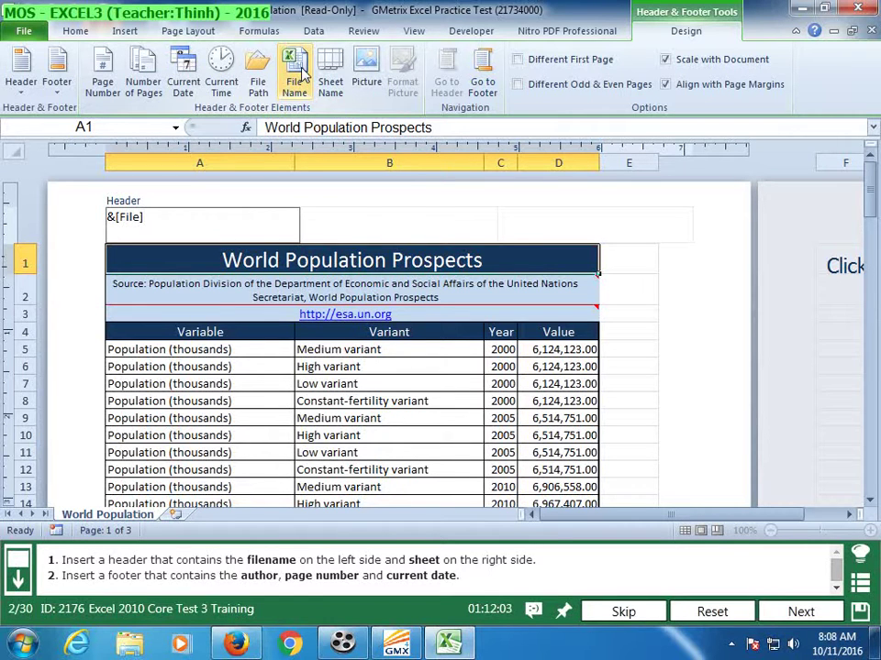
pyautogui.click(535, 228)
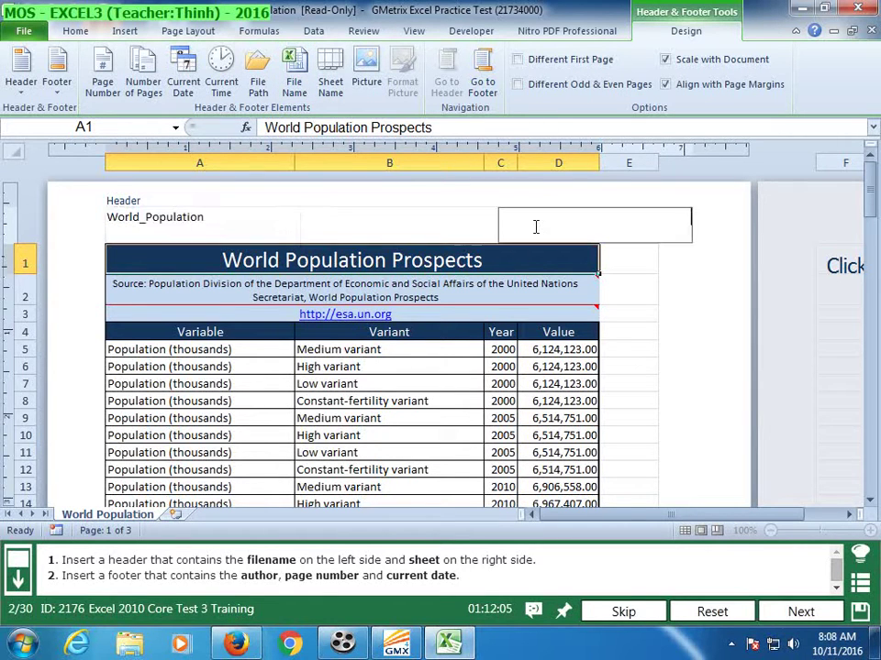
pyautogui.click(332, 65)
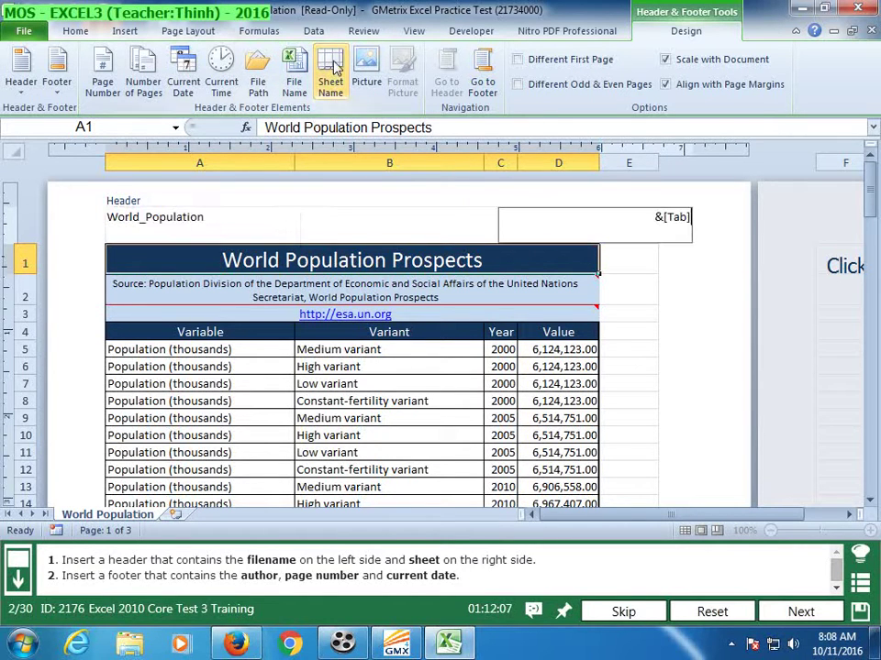
# - Apply the author, page number and date footer preset, then submit the task
pyautogui.click(57, 94)
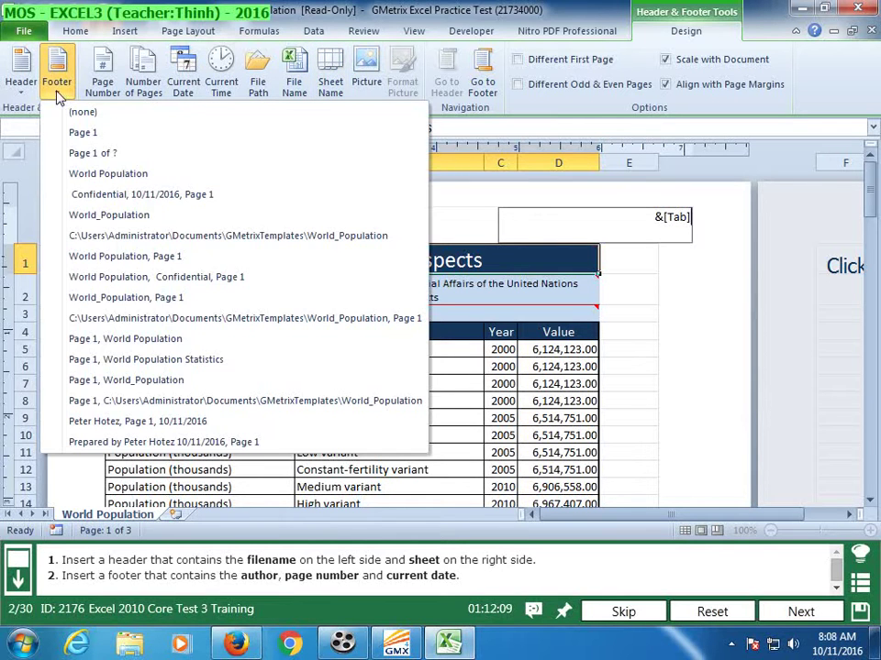
pyautogui.click(179, 422)
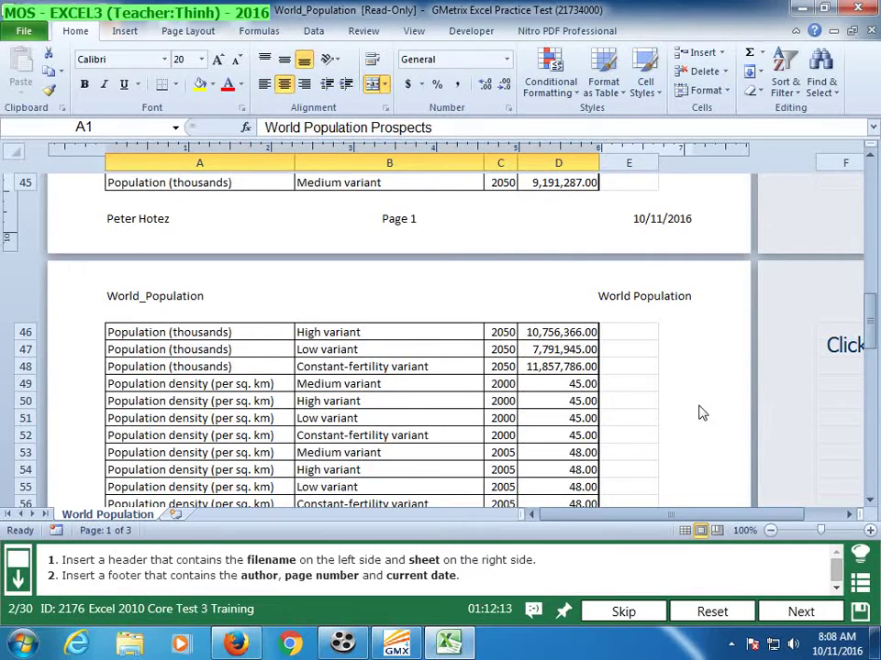
pyautogui.click(816, 609)
pyautogui.click(605, 438)
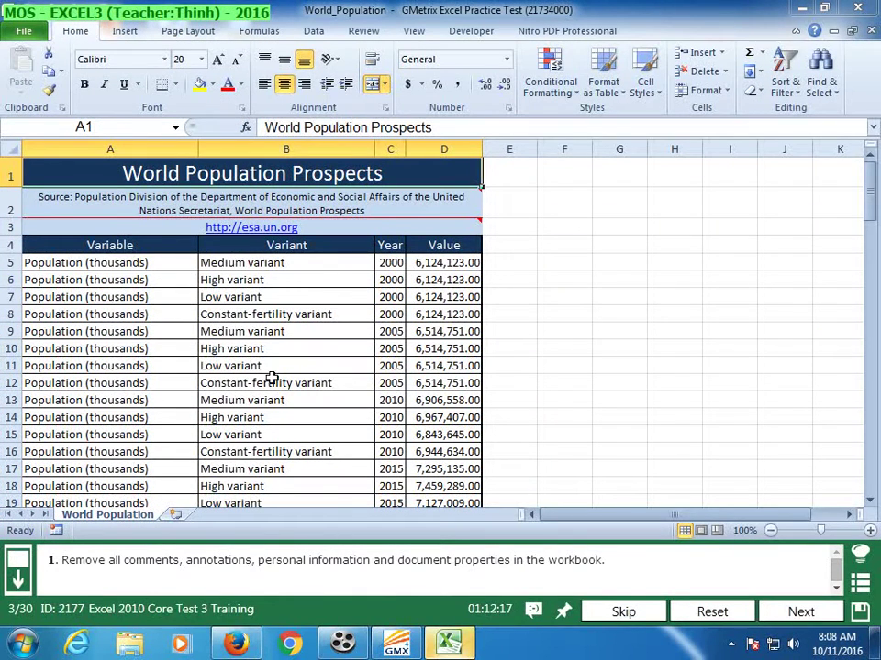
# - Inspect the workbook for comments and document properties, skipping hidden rows, columns and worksheets
pyautogui.click(41, 33)
pyautogui.click(192, 291)
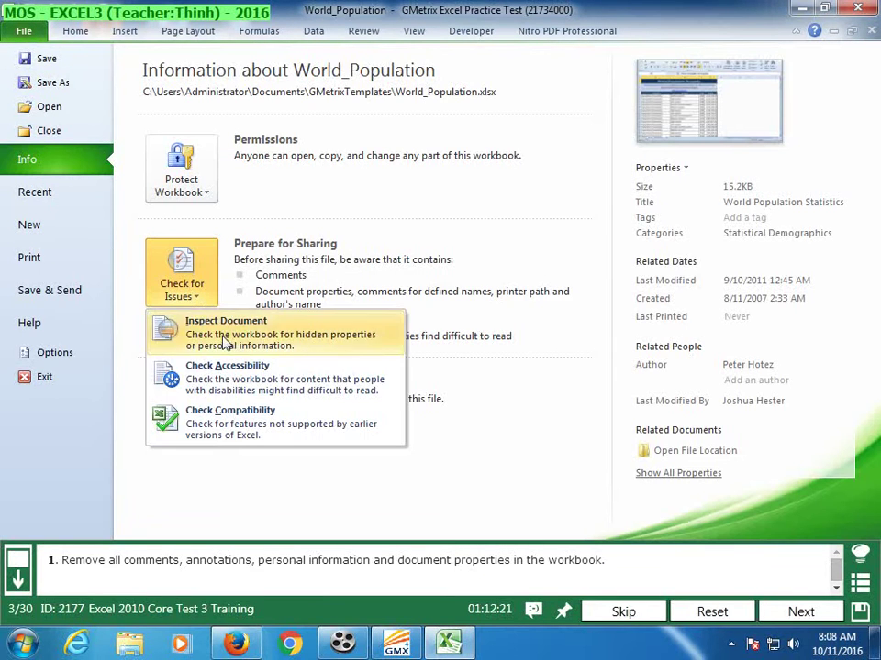
pyautogui.click(236, 342)
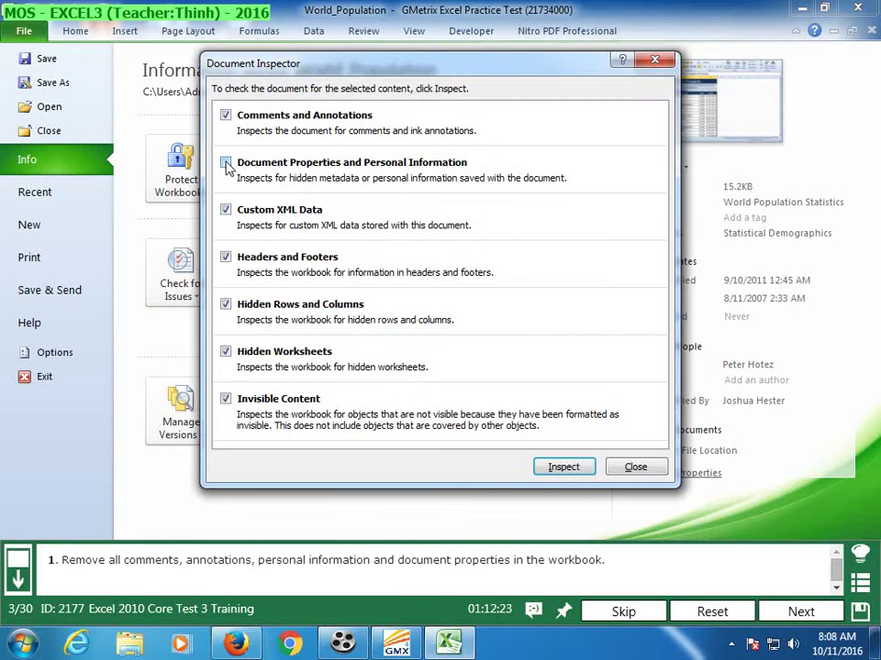
pyautogui.click(225, 163)
pyautogui.click(226, 305)
pyautogui.click(226, 352)
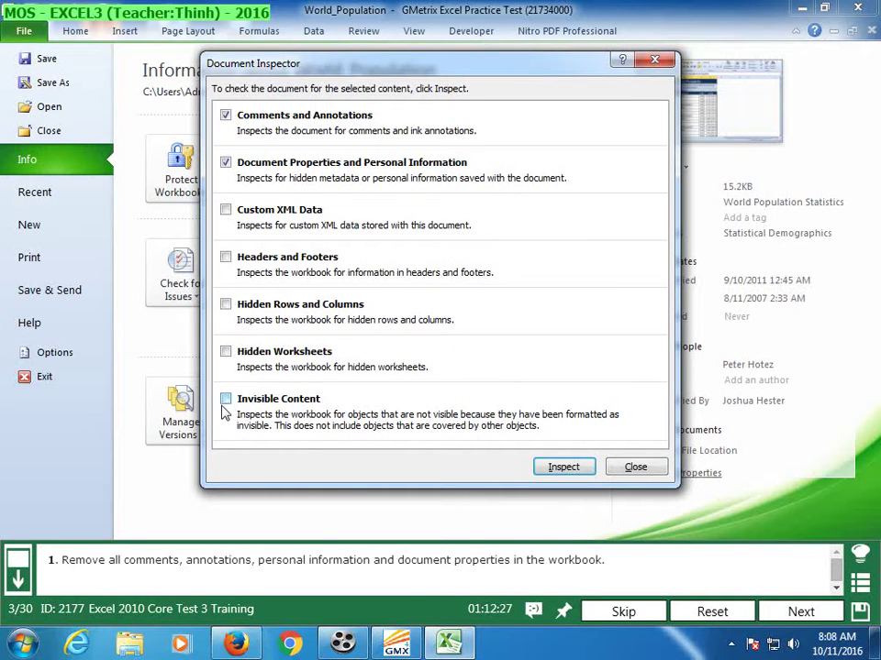
pyautogui.click(560, 466)
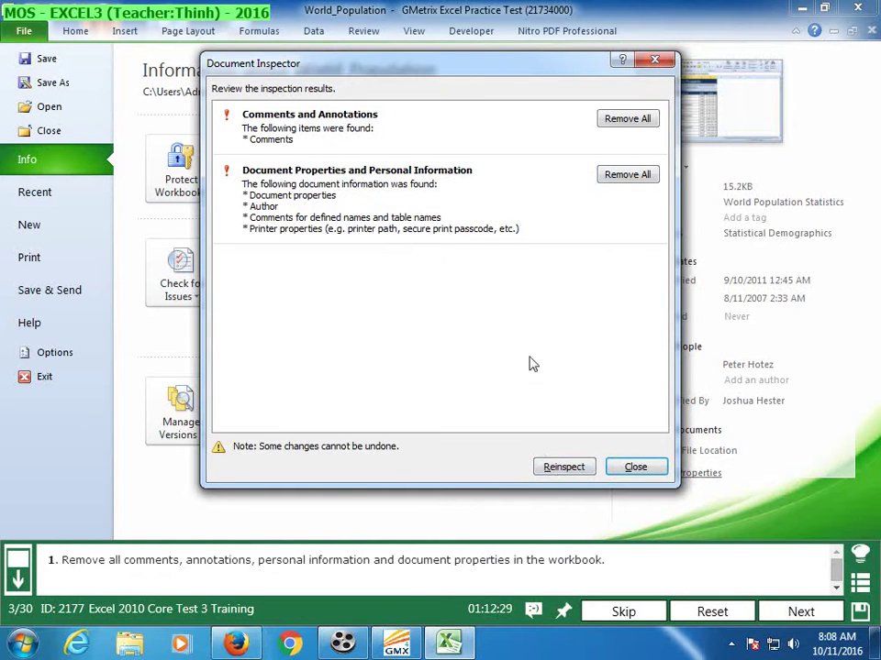
# - Remove all comments, document properties and personal information found, then submit the task
pyautogui.click(631, 175)
pyautogui.click(628, 120)
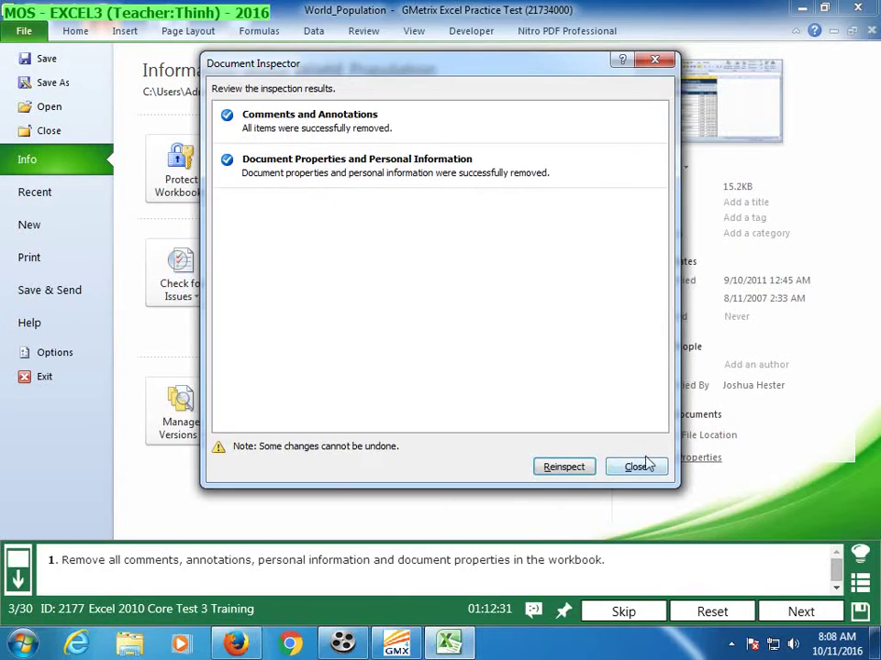
pyautogui.click(642, 466)
pyautogui.click(821, 611)
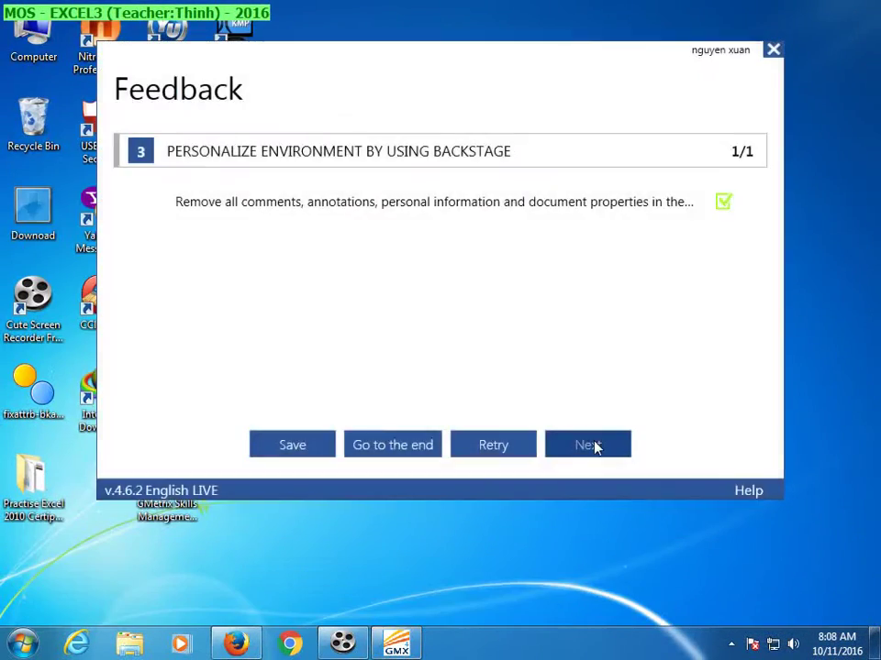
pyautogui.click(594, 445)
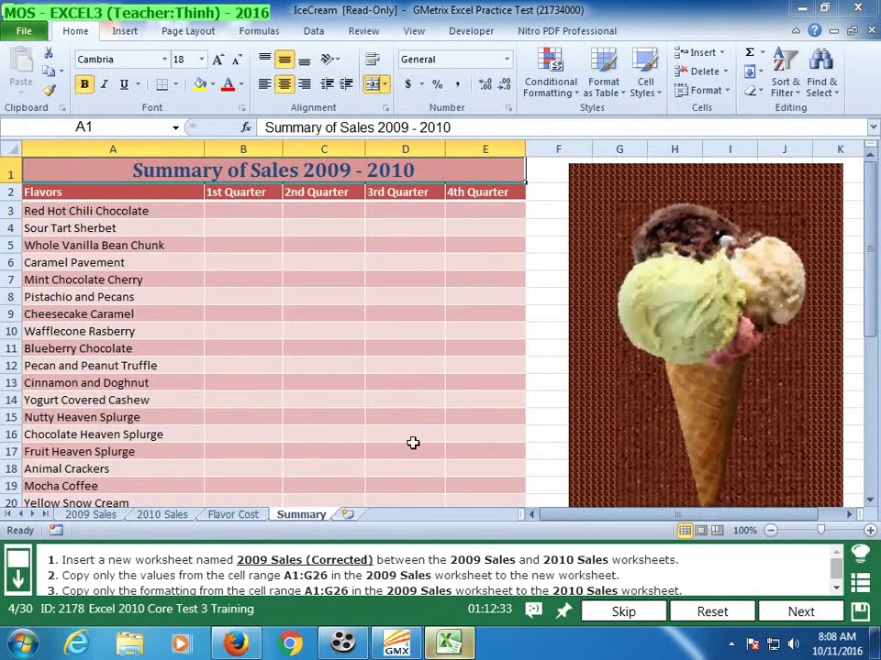
# - Insert a new blank worksheet before the 2010 Sales sheet
pyautogui.click(169, 517)
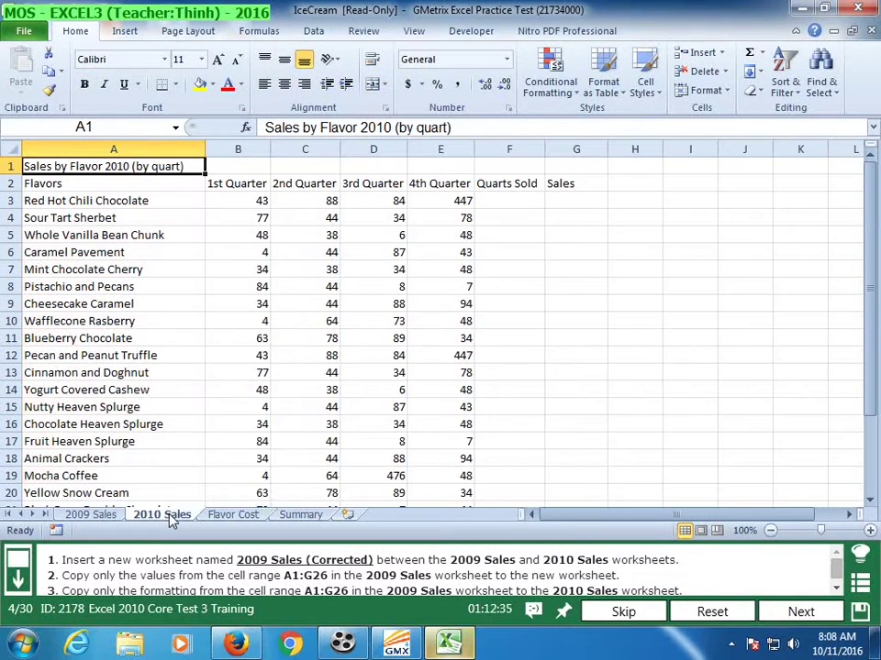
pyautogui.rightClick(170, 516)
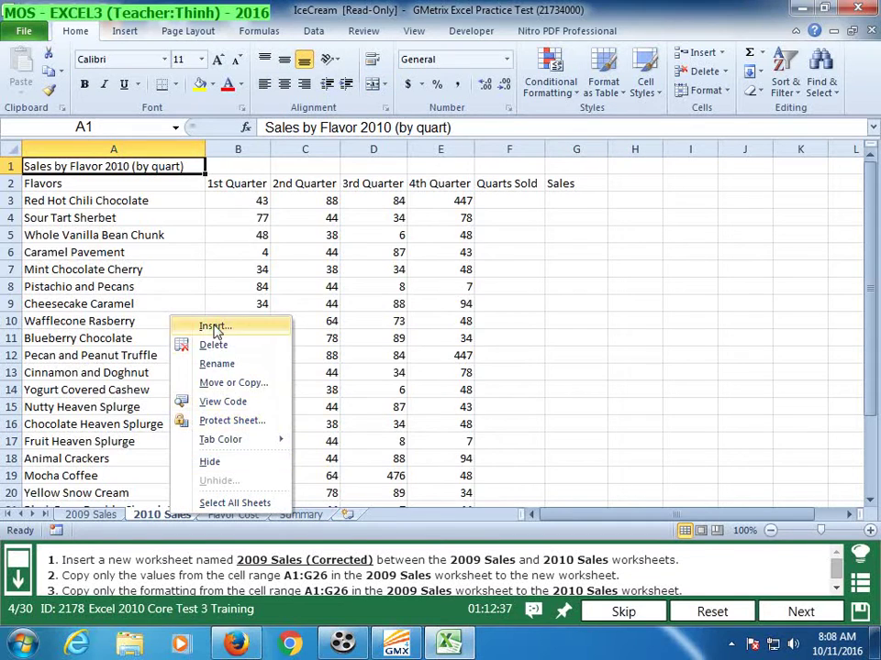
pyautogui.click(215, 328)
pyautogui.click(381, 465)
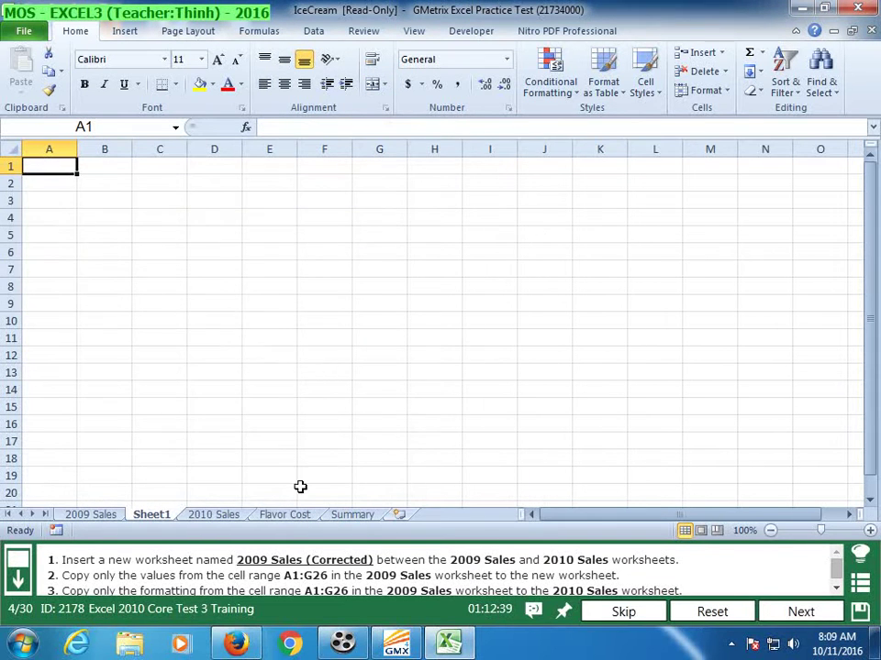
# - Rename the new sheet to '2009 Sales (Corrected)'
pyautogui.rightClick(163, 516)
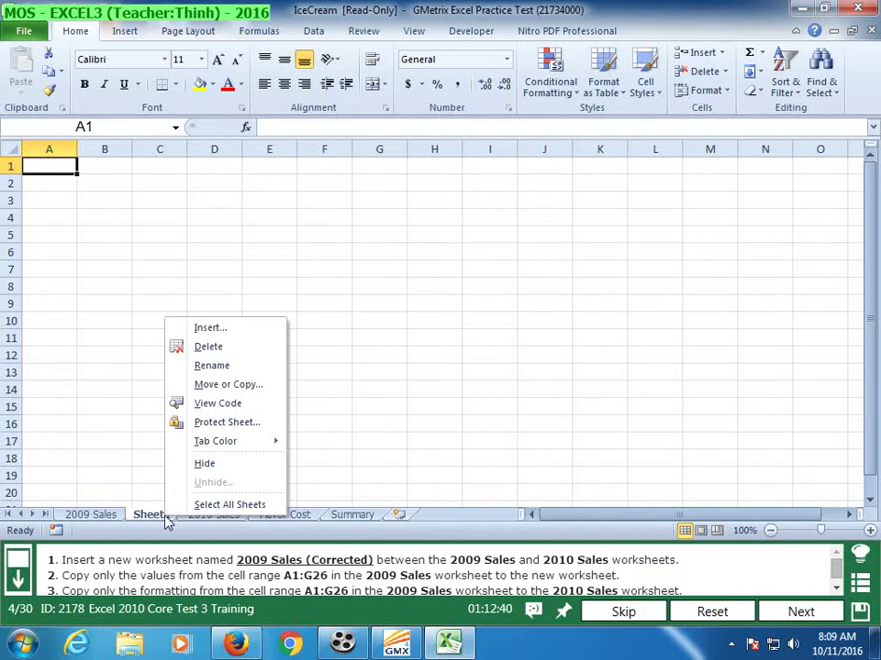
pyautogui.click(228, 365)
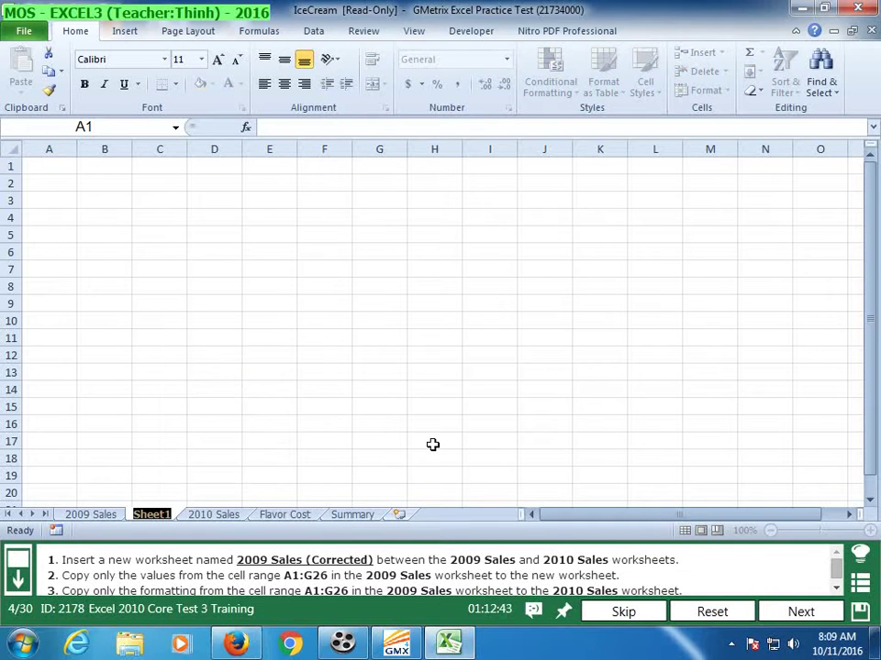
pyautogui.write('2009 ')
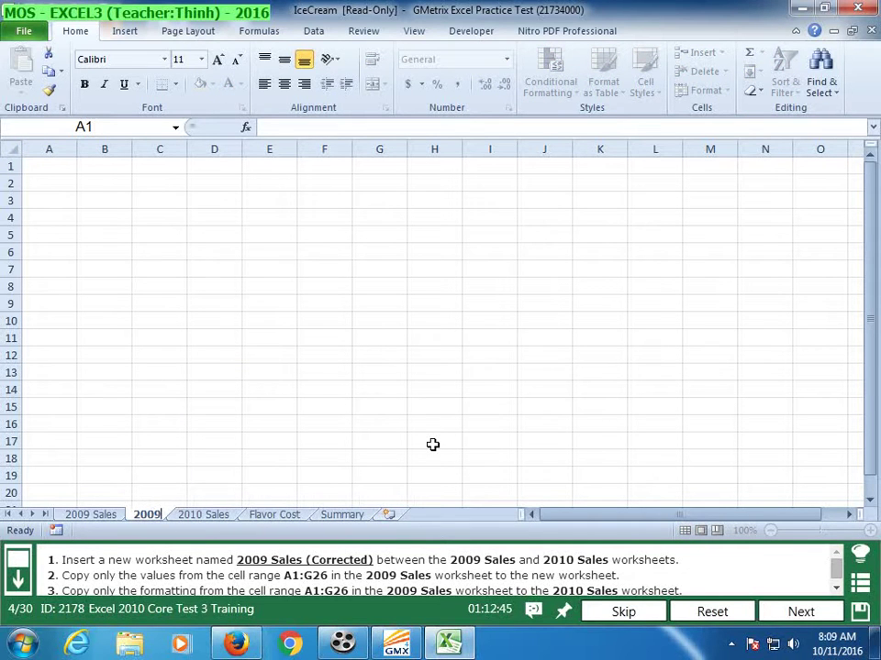
pyautogui.write('Sales (Corrected')
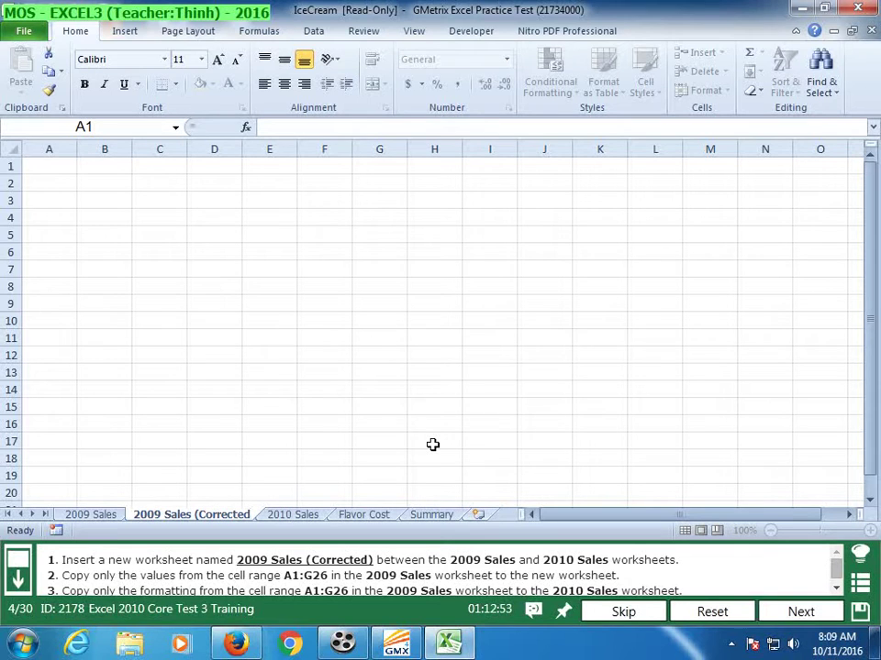
pyautogui.write(')')
pyautogui.press('Return')
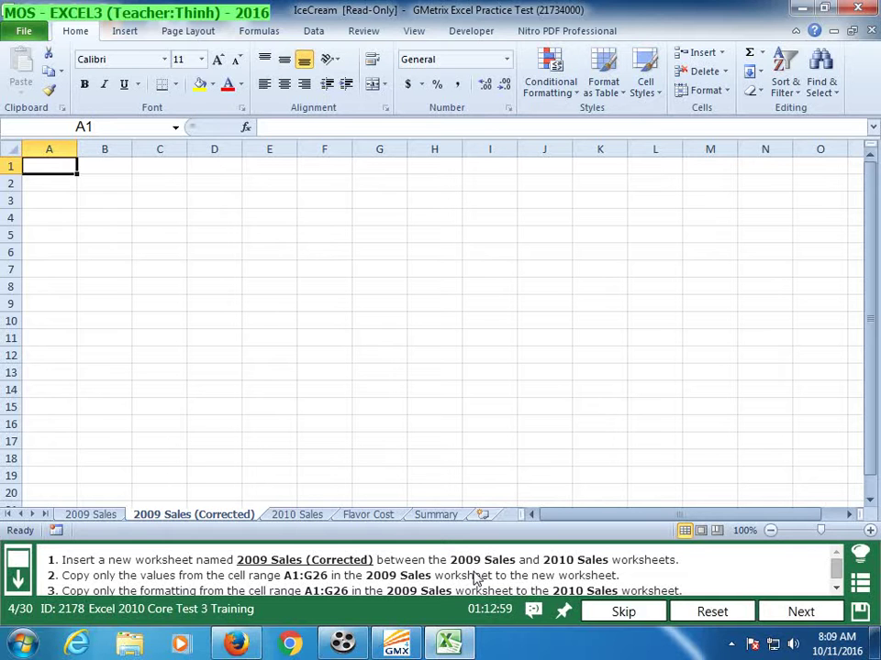
# - Copy A1:G26 from 2009 Sales and paste only its values into 2009 Sales (Corrected)
pyautogui.click(91, 515)
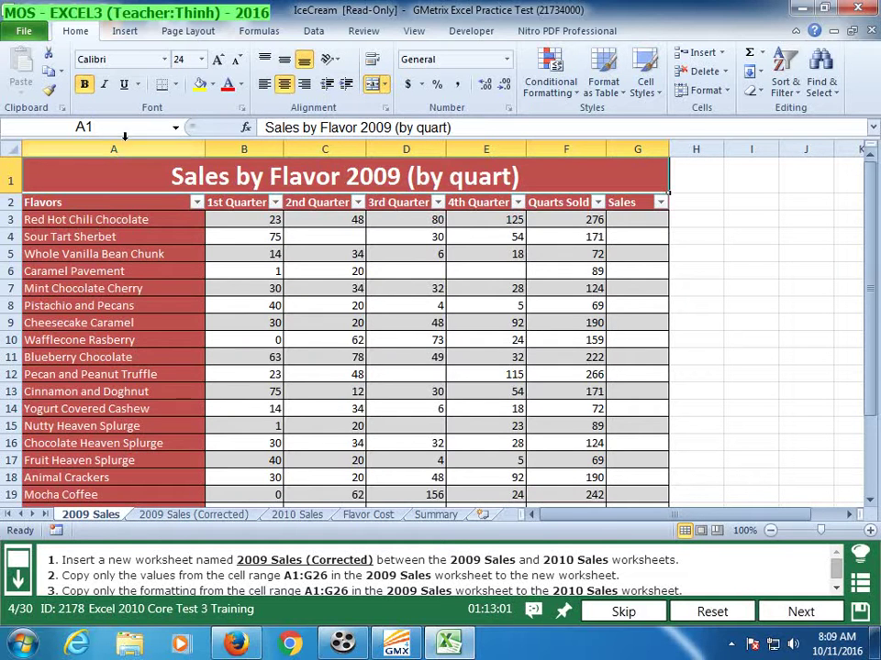
pyautogui.moveTo(120, 171)
pyautogui.mouseDown()
pyautogui.moveTo(591, 487)
pyautogui.moveTo(597, 478)
pyautogui.mouseUp()
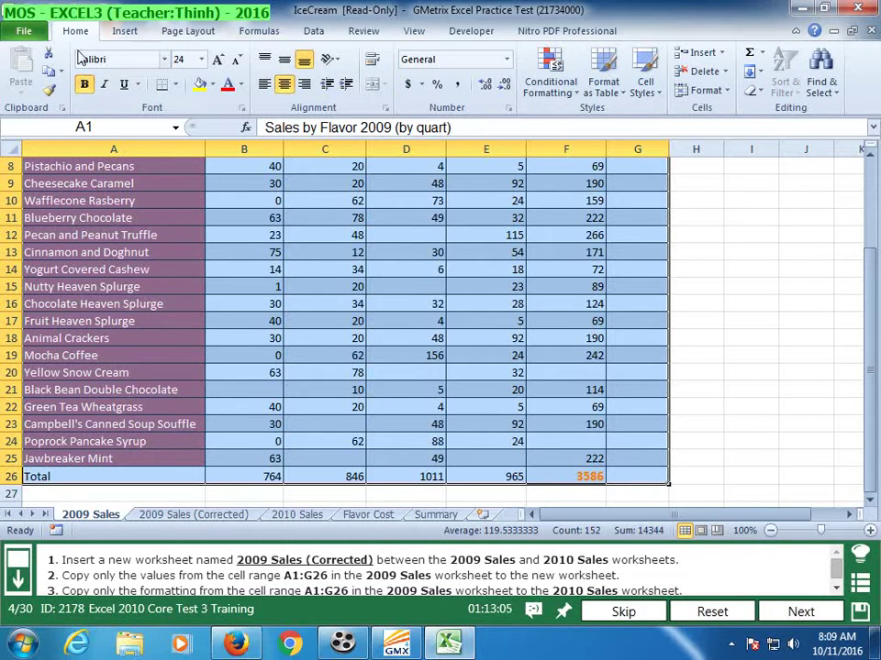
pyautogui.click(52, 74)
pyautogui.click(188, 514)
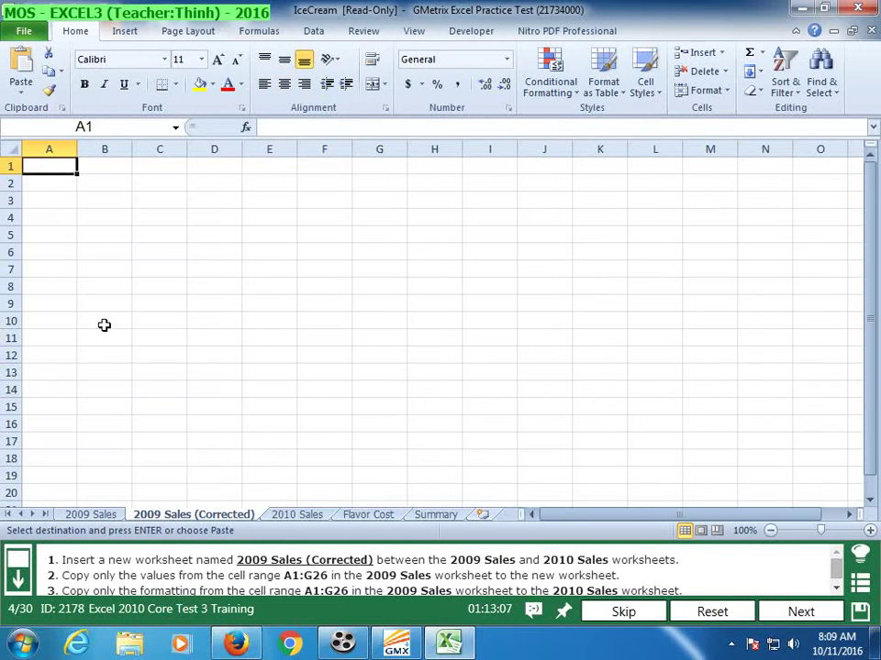
pyautogui.click(22, 90)
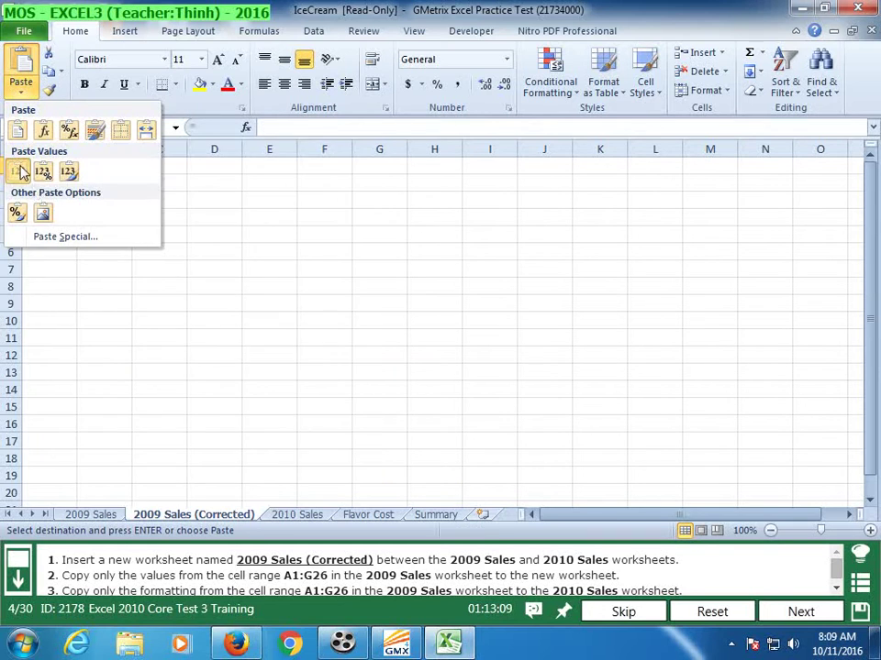
pyautogui.click(17, 171)
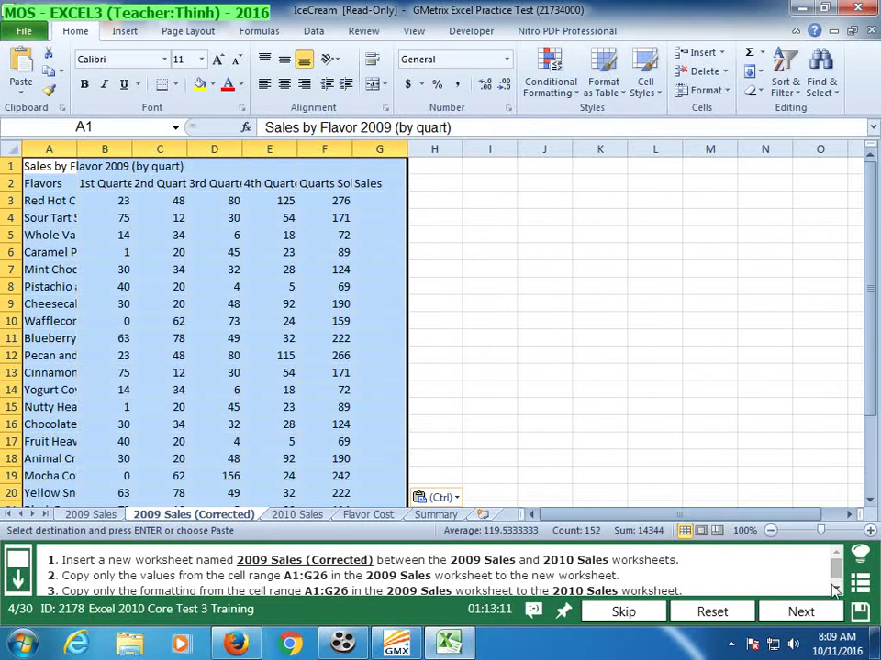
# - Paste the copied table's formatting onto 2010 Sales and submit the task
pyautogui.click(292, 515)
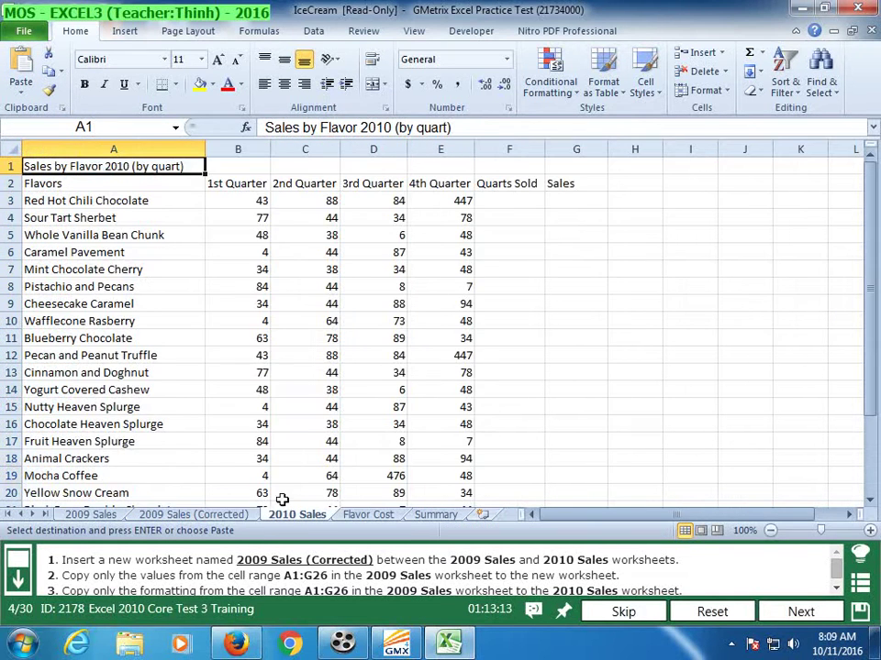
pyautogui.click(22, 90)
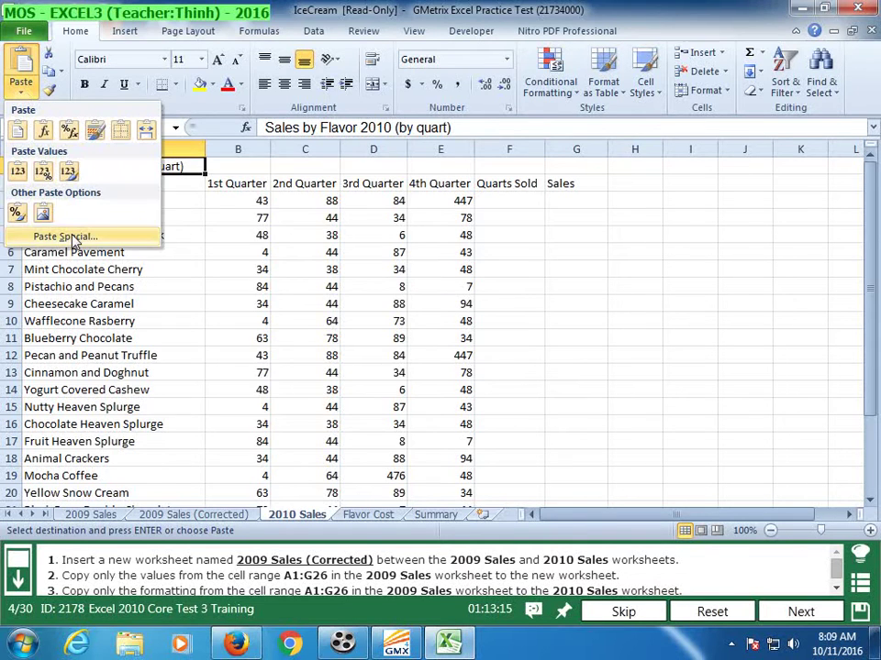
pyautogui.click(57, 235)
pyautogui.click(170, 247)
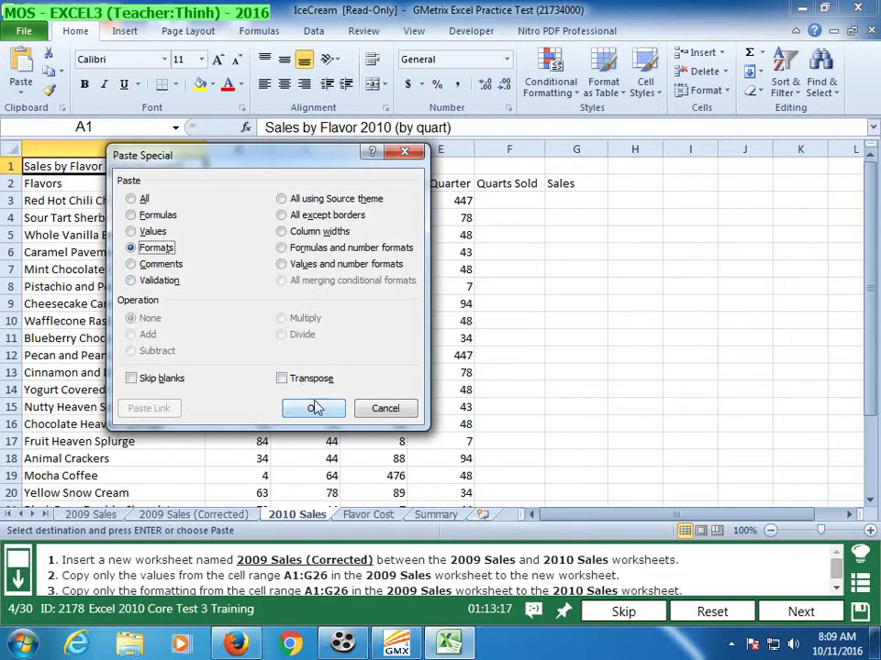
pyautogui.click(313, 408)
pyautogui.click(642, 391)
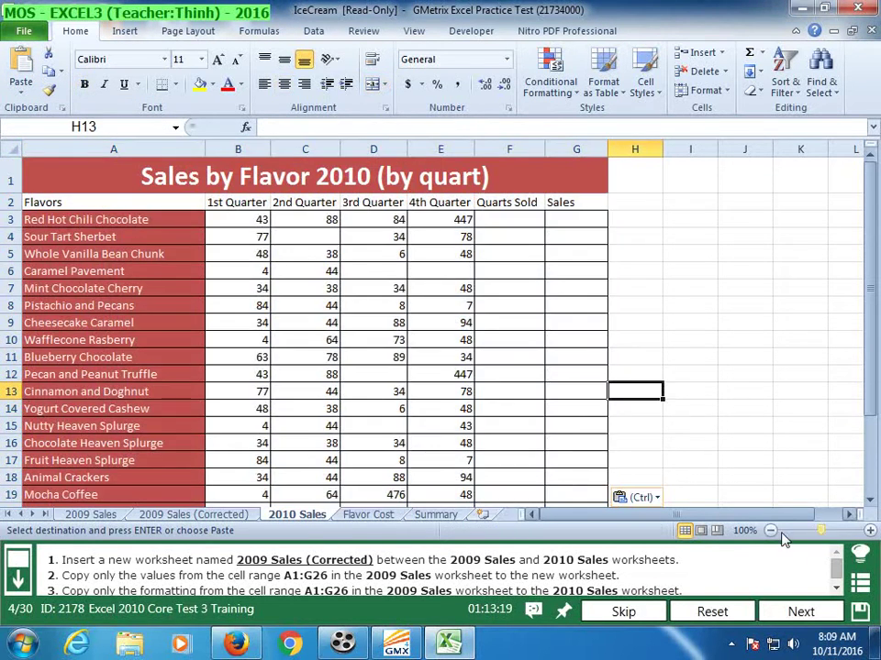
pyautogui.click(837, 595)
pyautogui.click(819, 615)
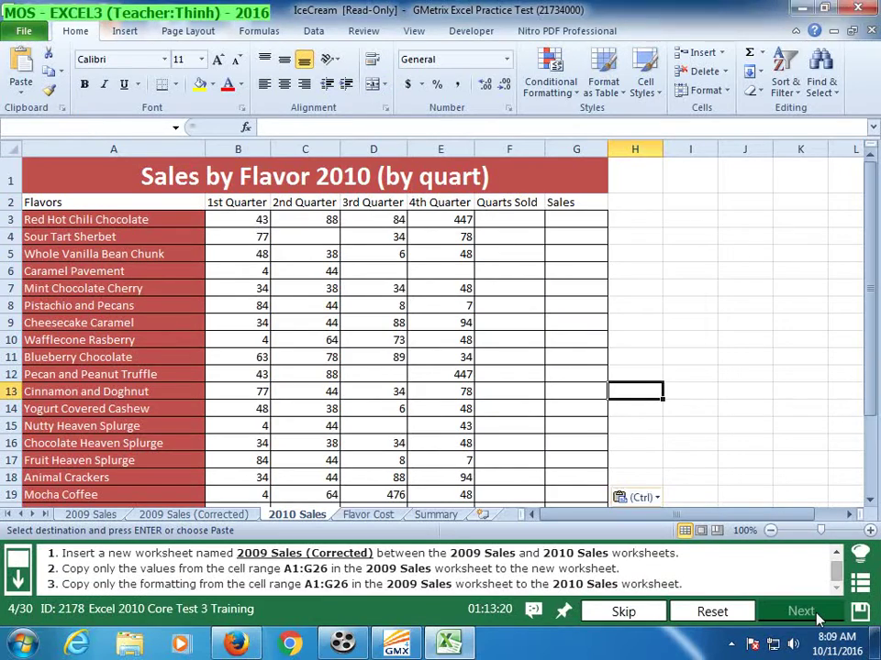
# - Enter Sunday in A2 and fill the weekdays down to Saturday in A8
pyautogui.click(373, 336)
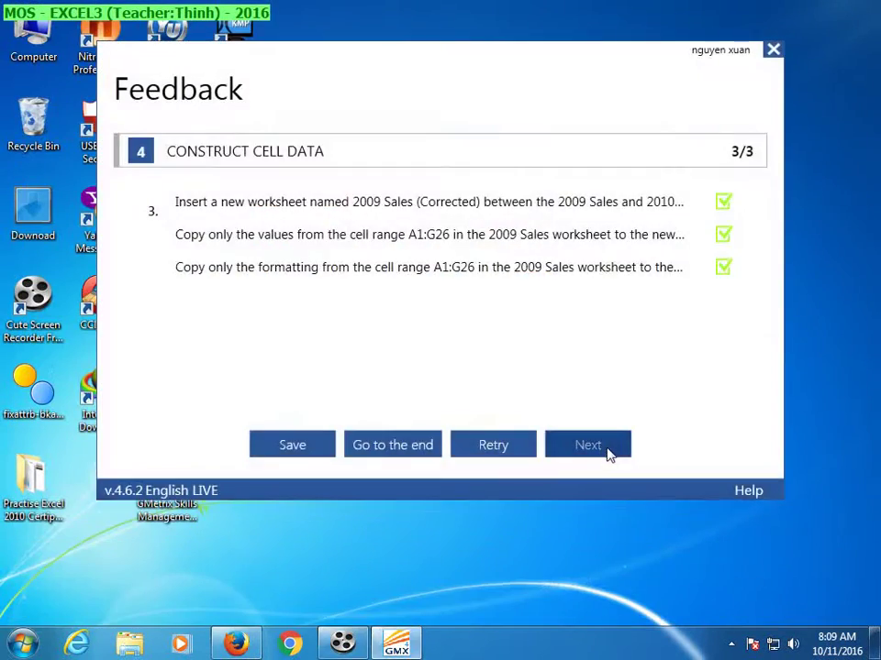
pyautogui.click(608, 454)
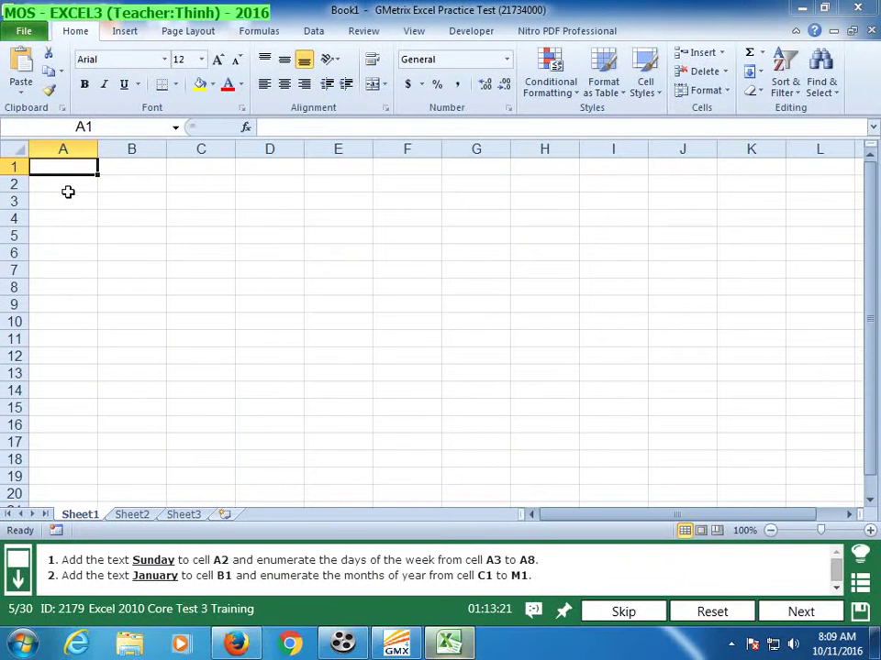
pyautogui.click(68, 183)
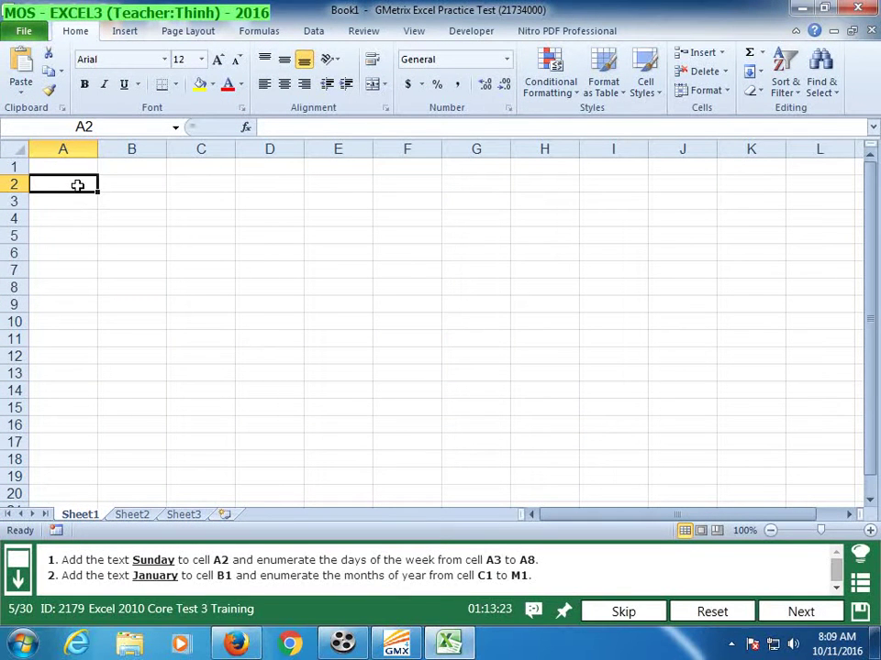
pyautogui.write('Sunday')
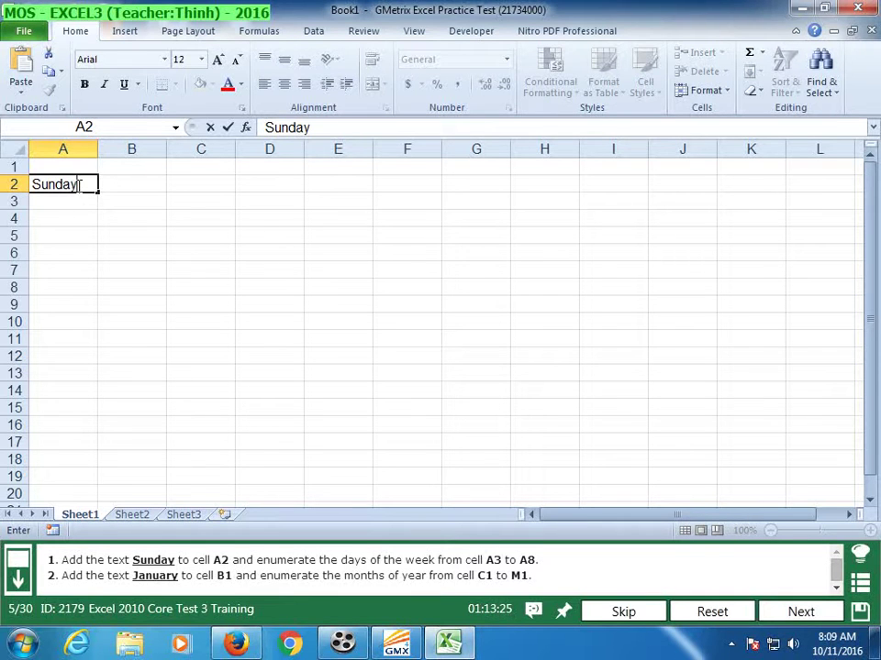
pyautogui.press('Return')
pyautogui.click(58, 186)
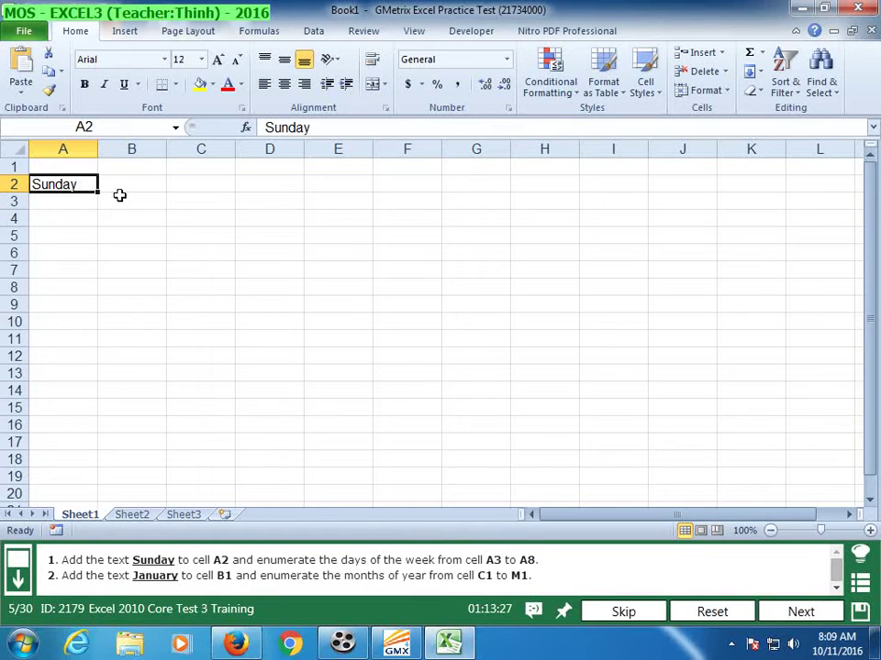
pyautogui.moveTo(98, 193); pyautogui.dragTo(98, 291)
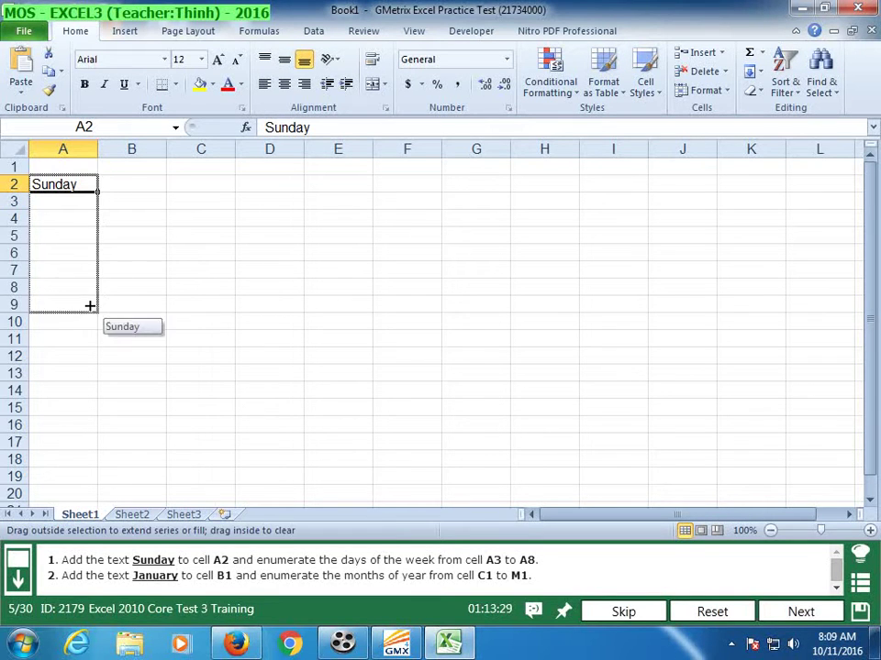
# - Enter January in B1, fill the months across to December in M1, and submit
pyautogui.click(127, 166)
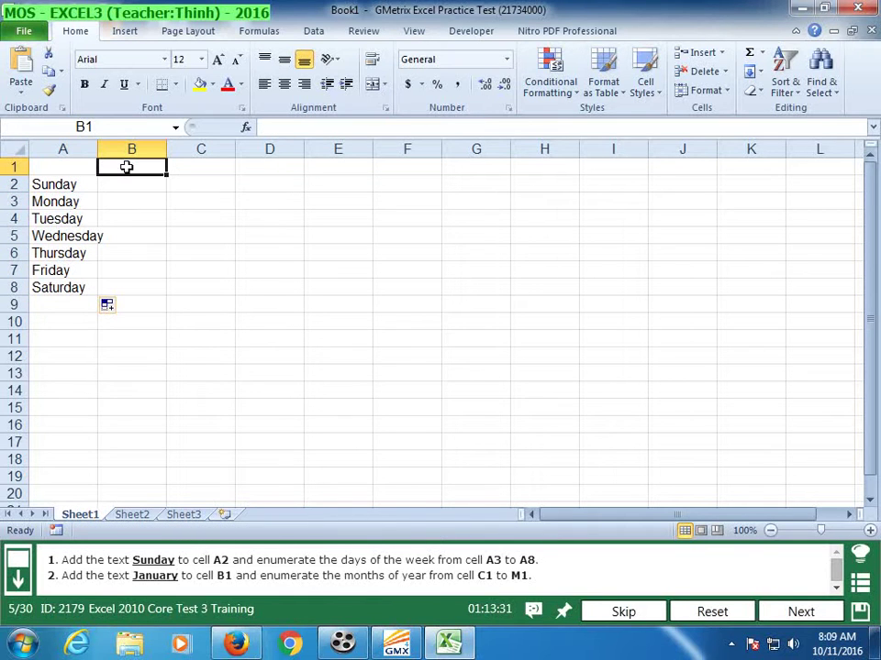
pyautogui.write('January')
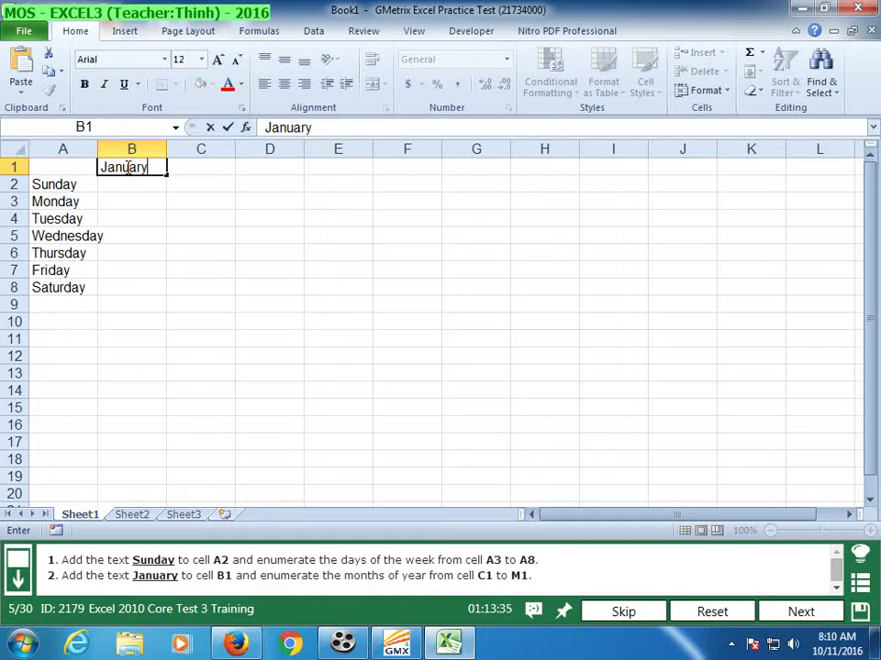
pyautogui.press('Return')
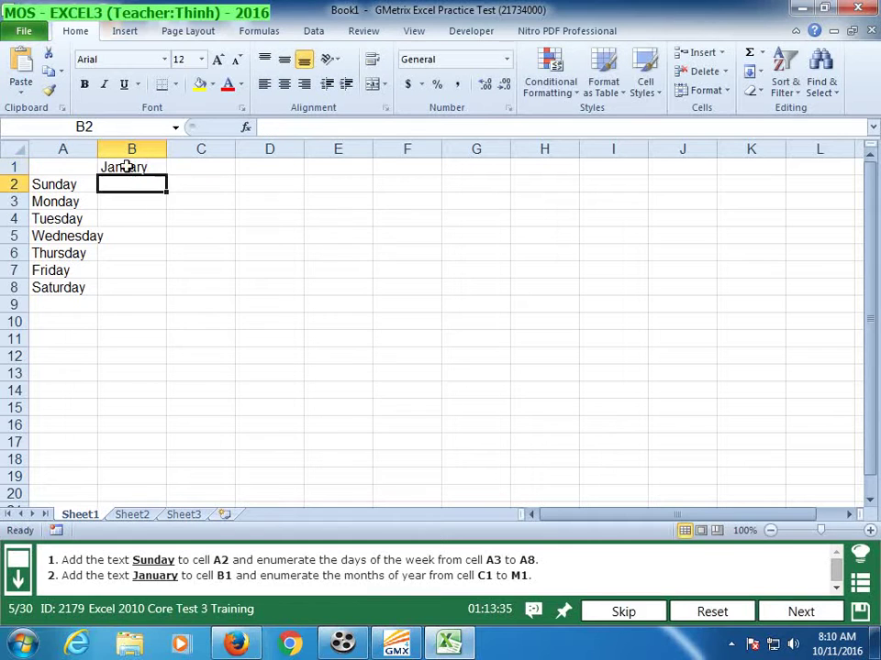
pyautogui.click(133, 165)
pyautogui.moveTo(168, 174)
pyautogui.mouseDown()
pyautogui.moveTo(431, 170)
pyautogui.moveTo(156, 168)
pyautogui.mouseUp()
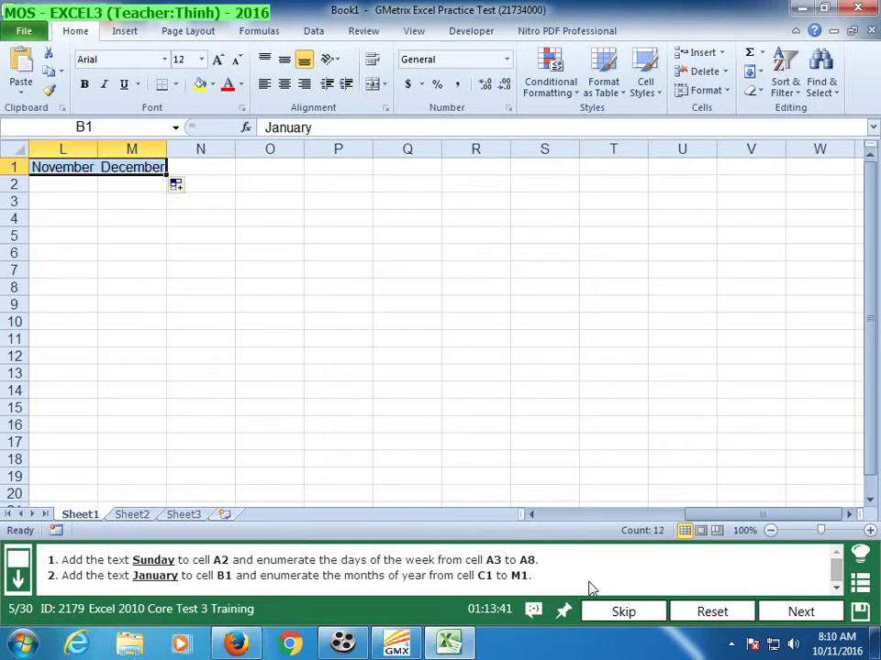
pyautogui.click(524, 387)
pyautogui.click(821, 608)
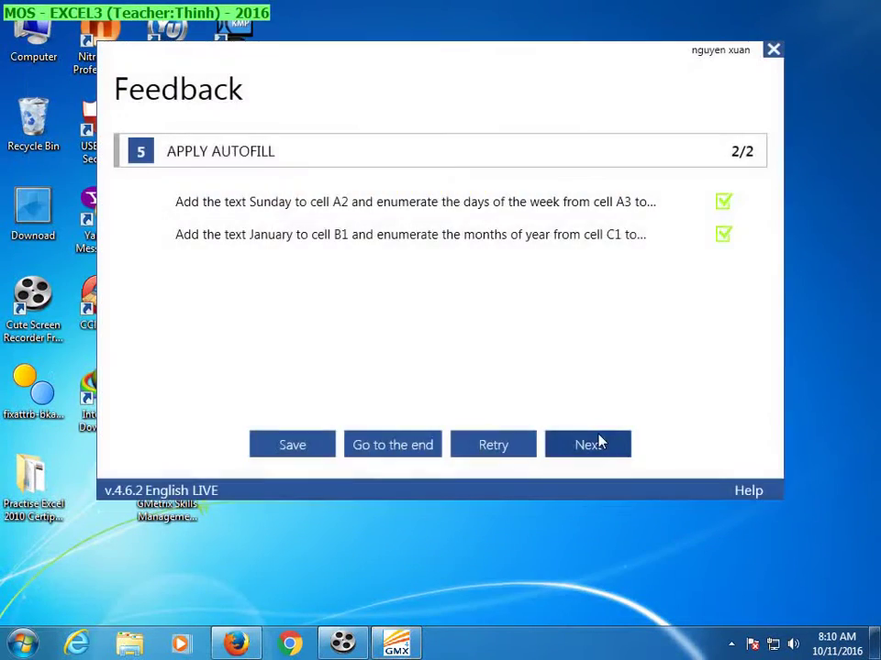
# - Hyperlink the 2009 Sales text in A28 to the 2009 Sales worksheet
pyautogui.click(596, 444)
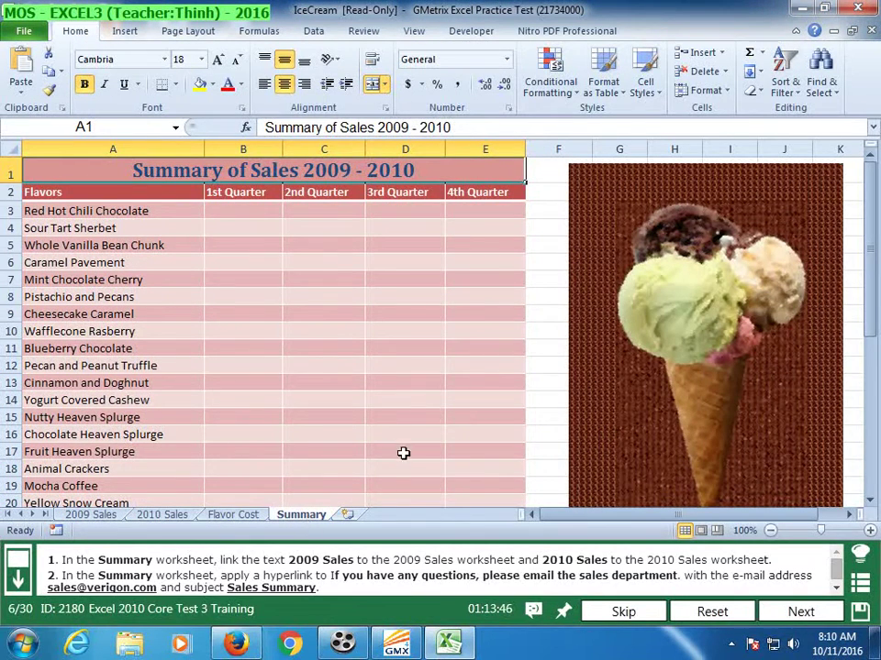
pyautogui.scroll(-2, 408, 431)
pyautogui.scroll(-2, 415, 403)
pyautogui.scroll(-1, 415, 403)
pyautogui.click(273, 393)
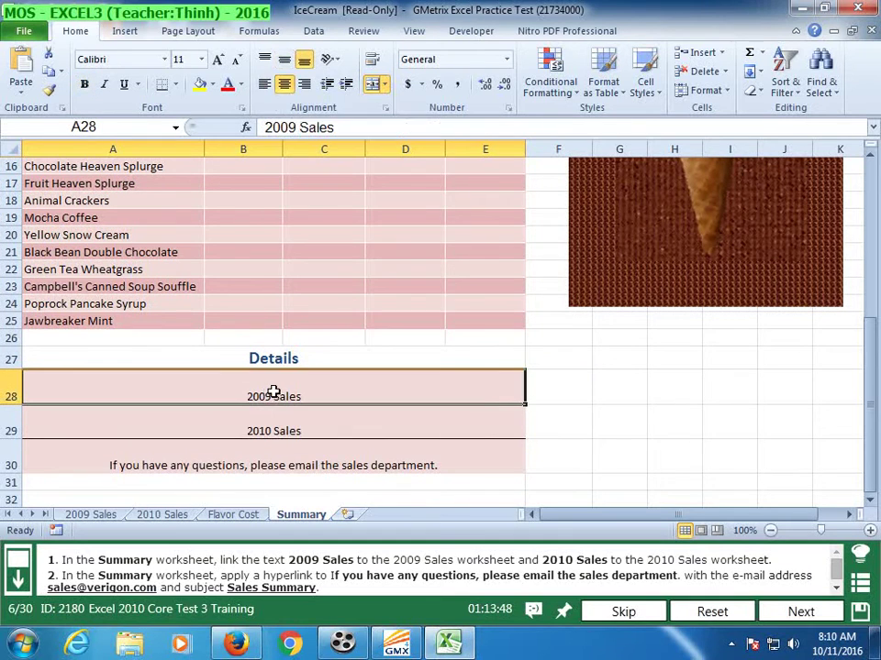
pyautogui.rightClick(273, 393)
pyautogui.click(336, 379)
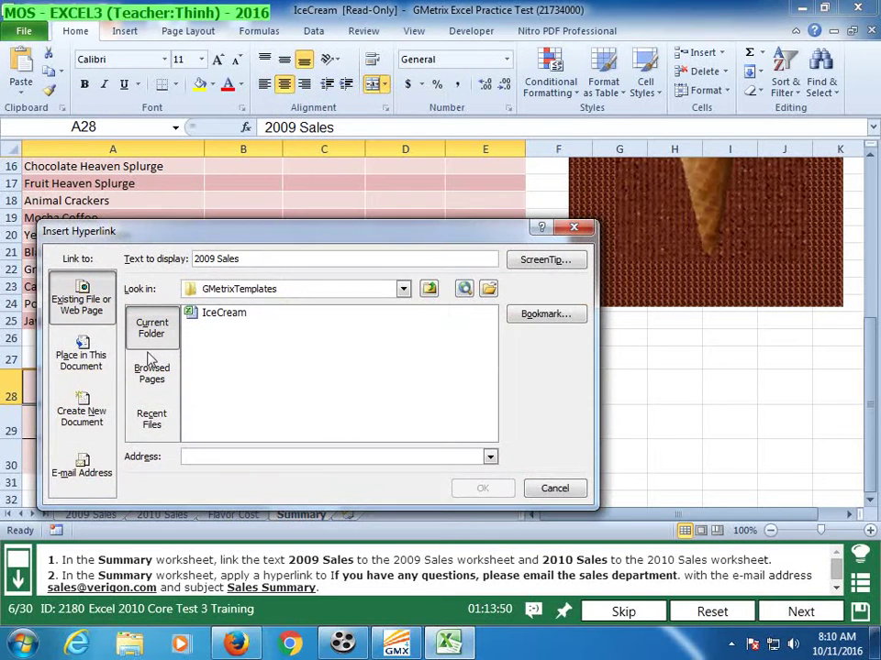
pyautogui.click(80, 357)
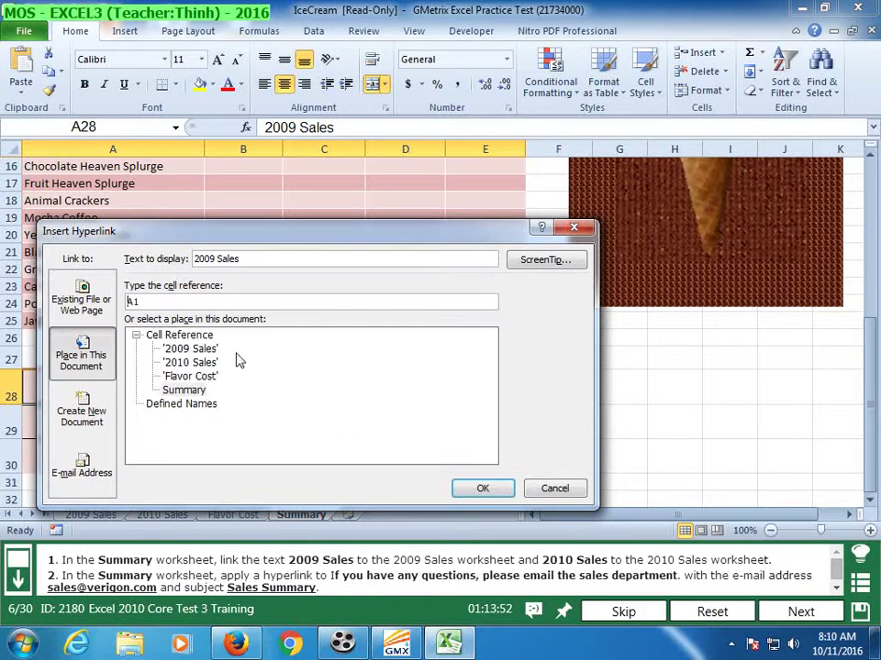
pyautogui.click(200, 350)
pyautogui.click(459, 486)
# - Hyperlink the 2010 Sales text in A29 to the 2010 Sales worksheet
pyautogui.click(287, 438)
pyautogui.rightClick(287, 438)
pyautogui.click(295, 421)
pyautogui.click(234, 394)
pyautogui.click(509, 520)
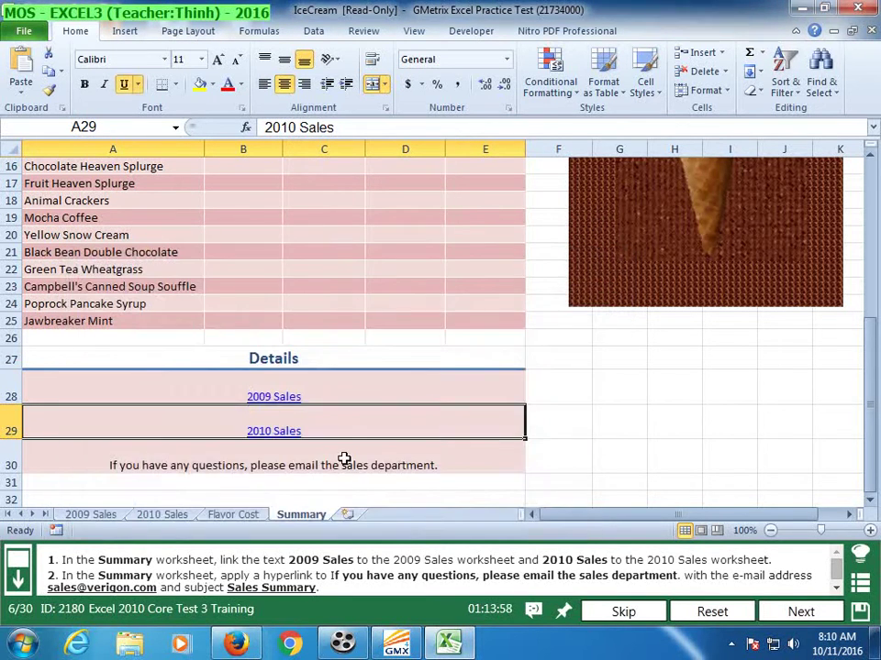
pyautogui.rightClick(344, 458)
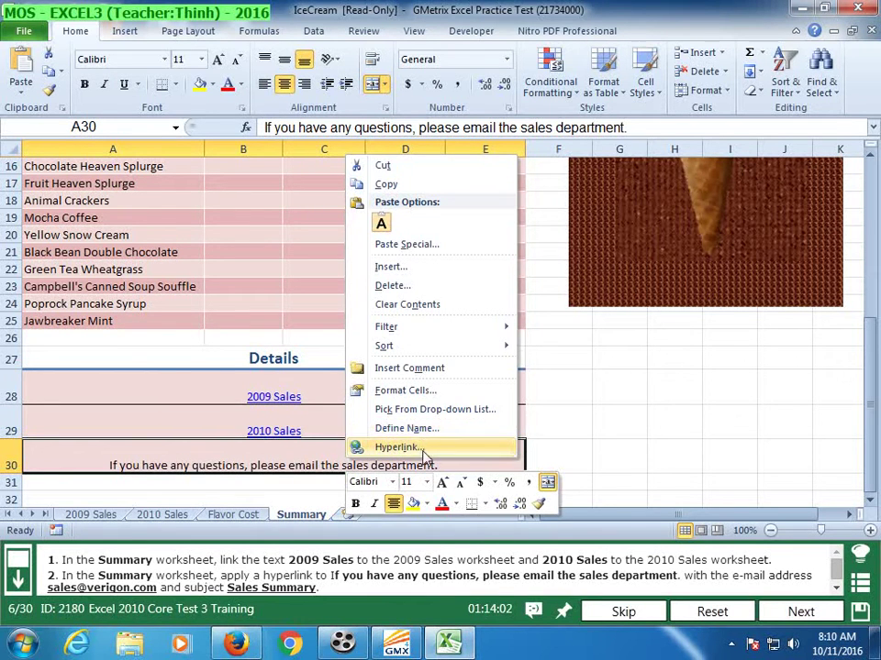
# - Link the A30 sentence to the sales e-mail address with subject 'Sales Summary', then submit
pyautogui.click(418, 448)
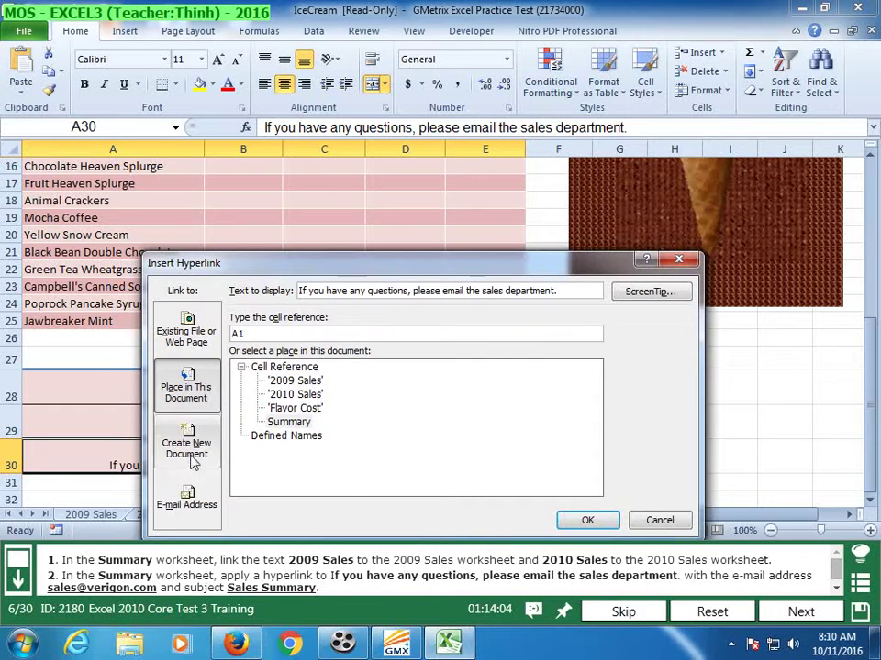
pyautogui.click(192, 502)
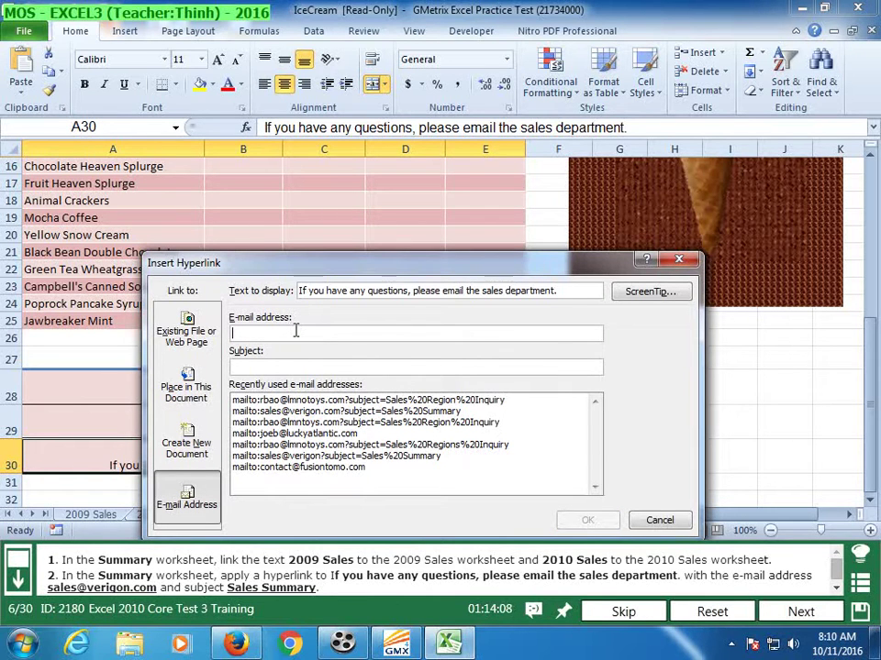
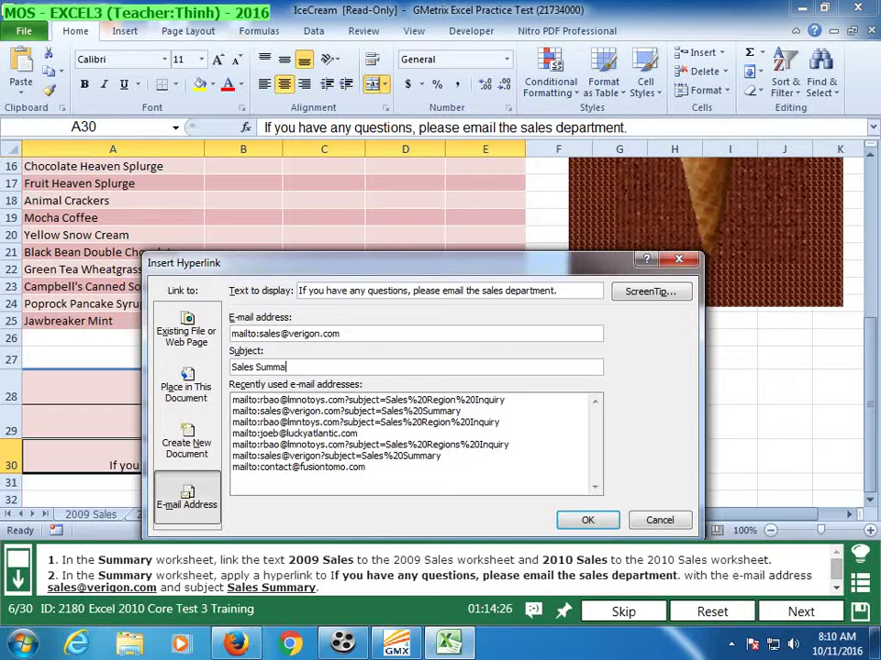
pyautogui.click(585, 522)
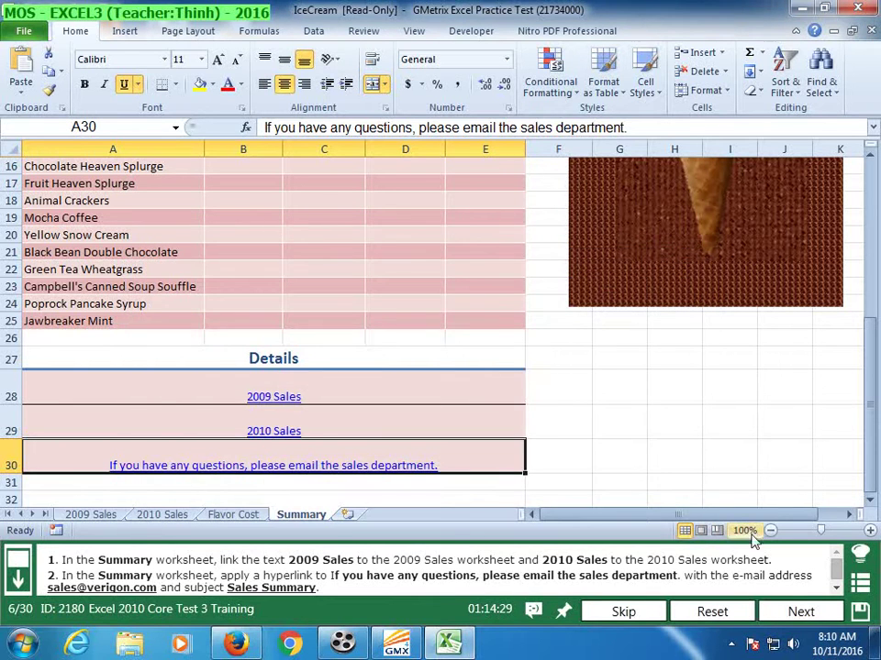
pyautogui.click(815, 613)
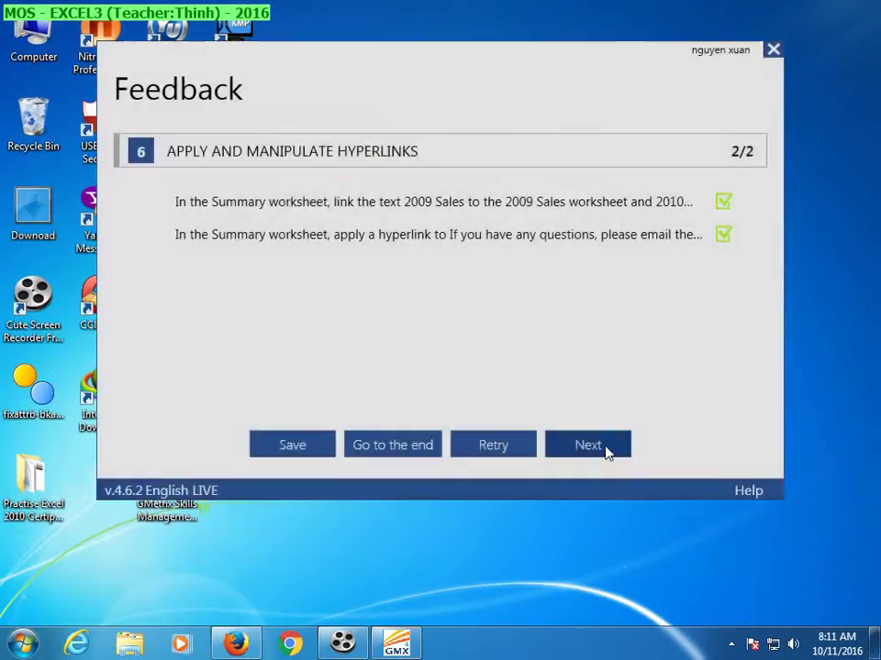
# - On Flavor Cost, paste A27's Verigon Copyright heading formatting onto the A1 title
pyautogui.click(604, 454)
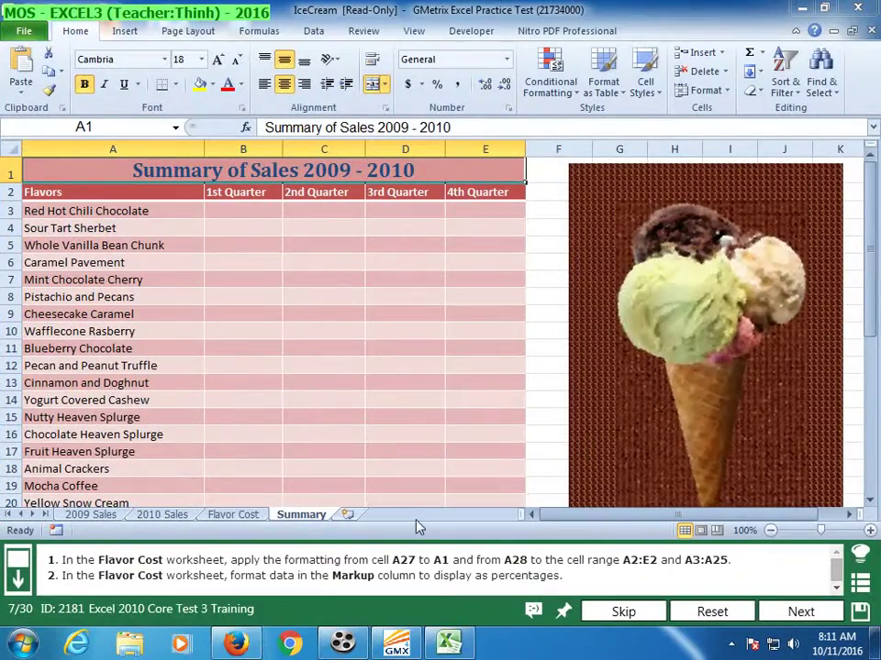
pyautogui.click(234, 516)
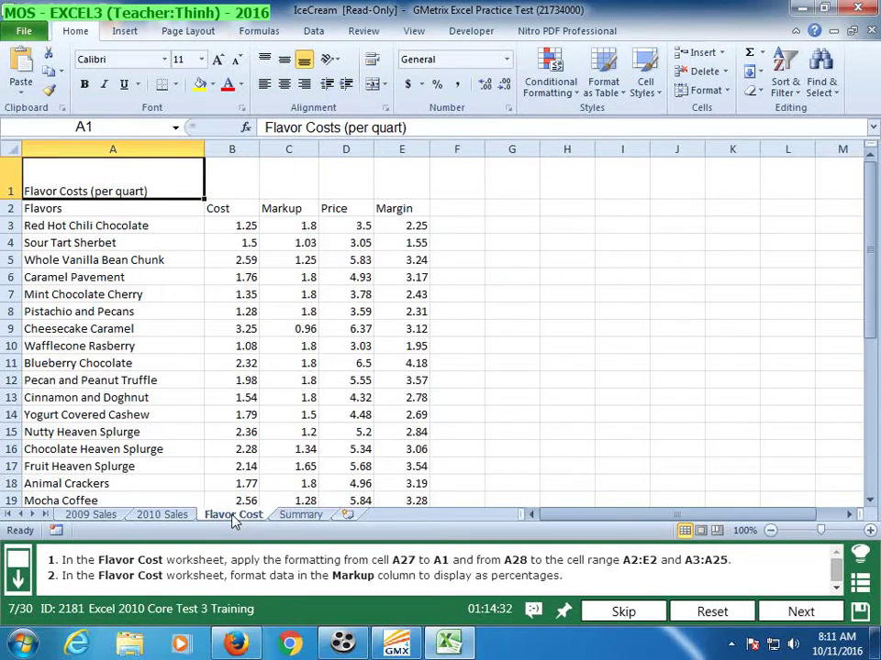
pyautogui.scroll(-4, 472, 382)
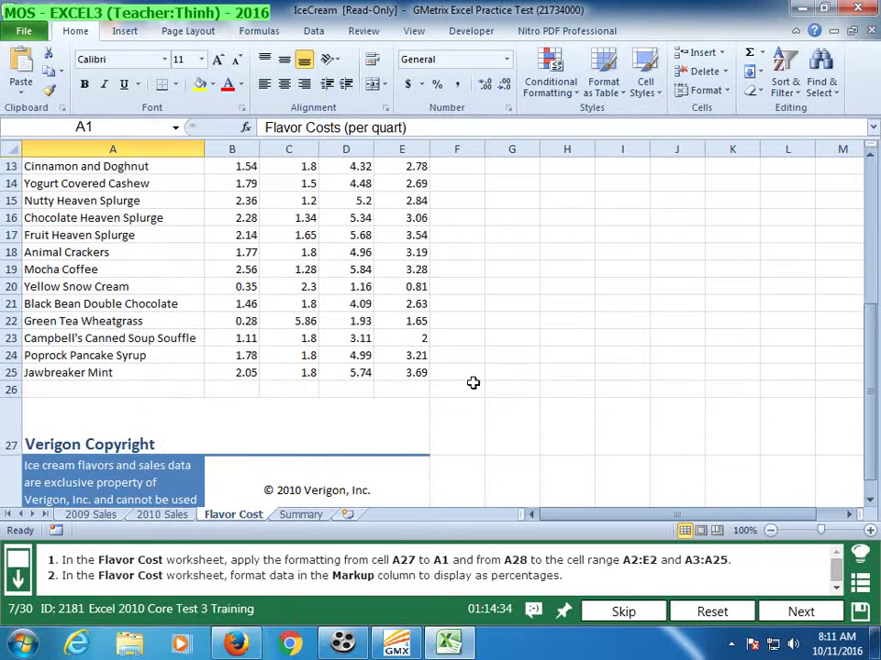
pyautogui.click(147, 444)
pyautogui.rightClick(146, 444)
pyautogui.click(188, 163)
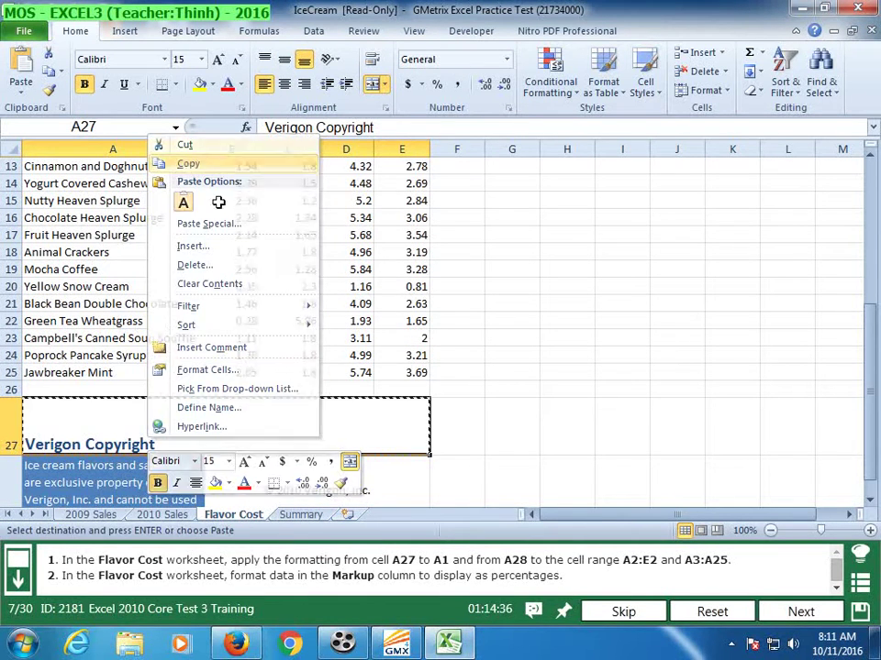
pyautogui.scroll(4, 403, 305)
pyautogui.click(114, 188)
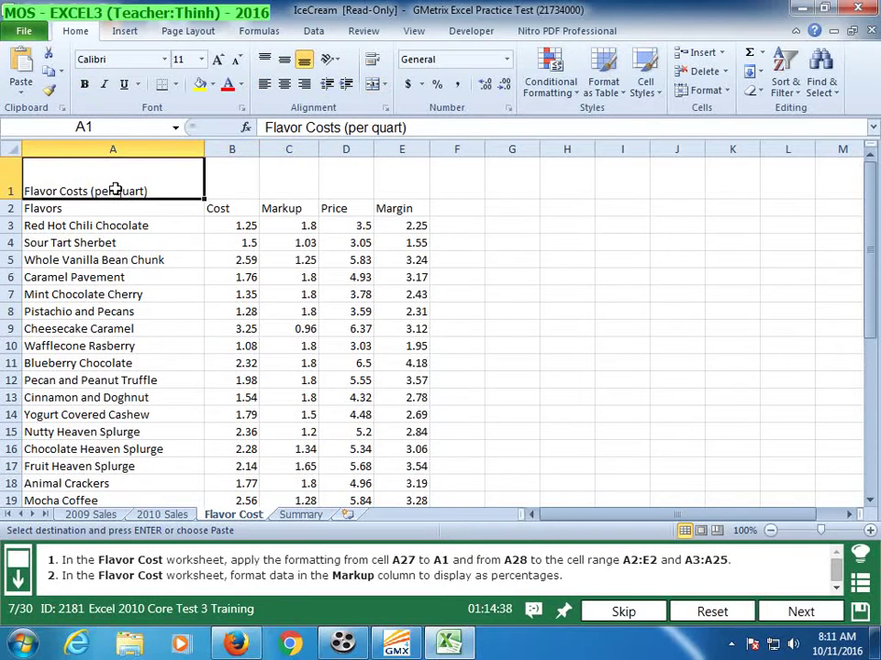
pyautogui.rightClick(116, 191)
pyautogui.click(174, 278)
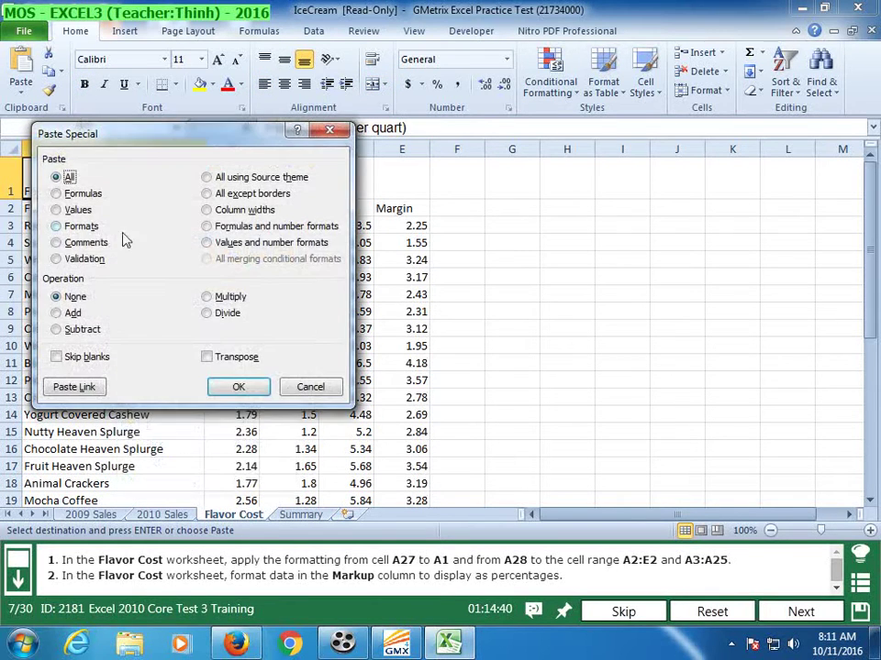
pyautogui.click(82, 226)
pyautogui.click(238, 386)
pyautogui.click(510, 309)
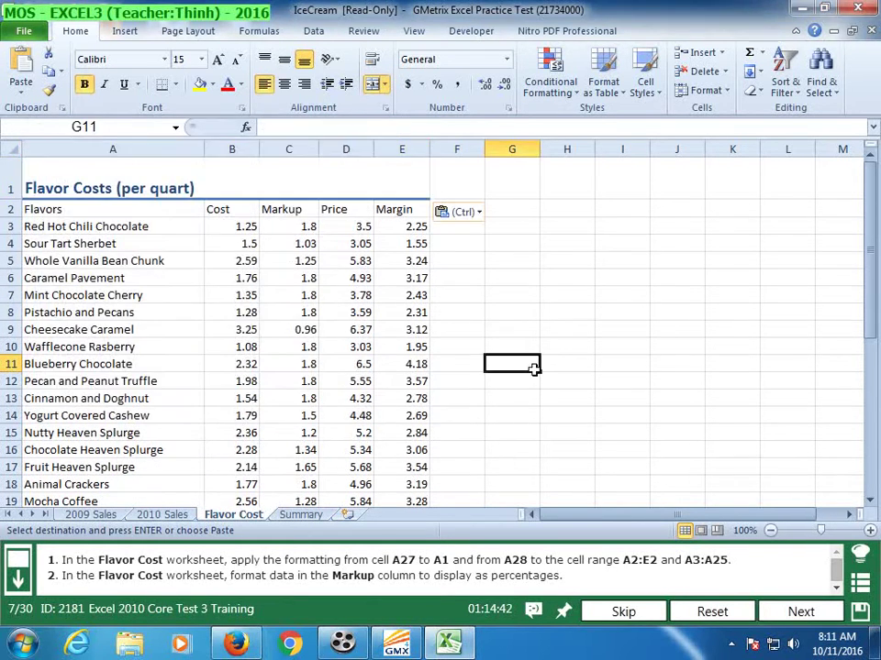
# - Copy the copyright text cell A28
pyautogui.scroll(-1, 541, 367)
pyautogui.scroll(-5, 540, 371)
pyautogui.click(67, 398)
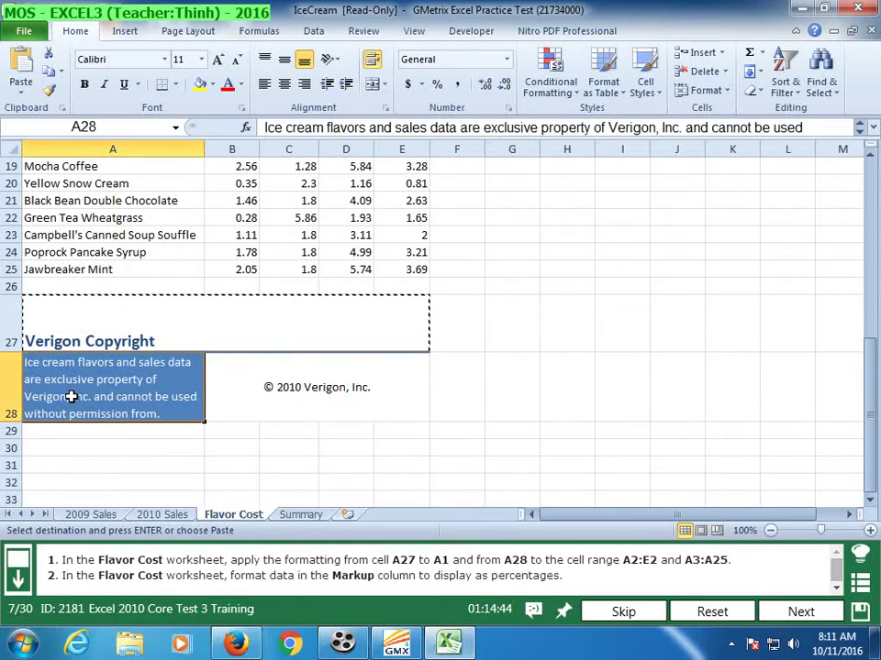
pyautogui.rightClick(69, 398)
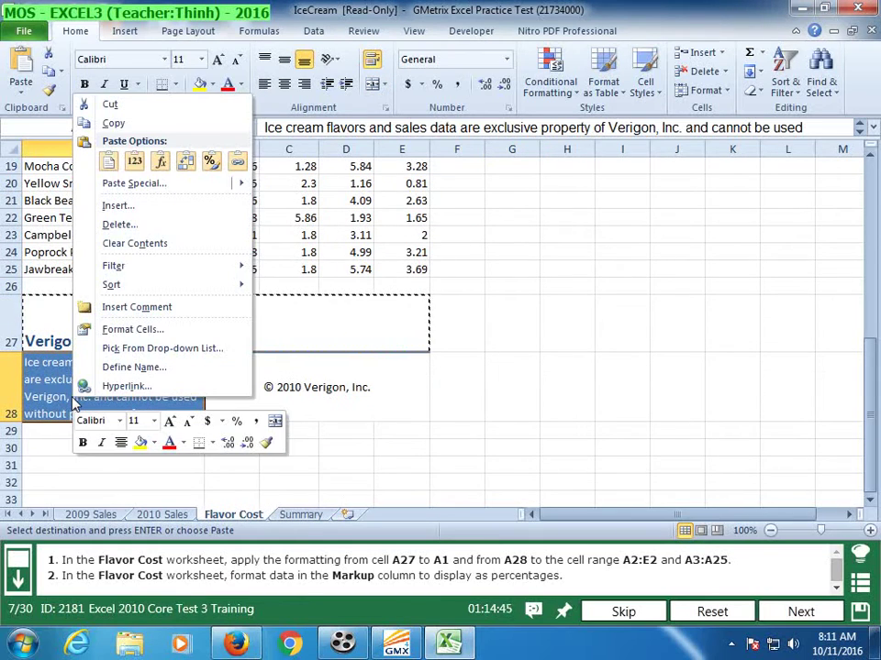
pyautogui.click(114, 122)
pyautogui.scroll(6, 576, 352)
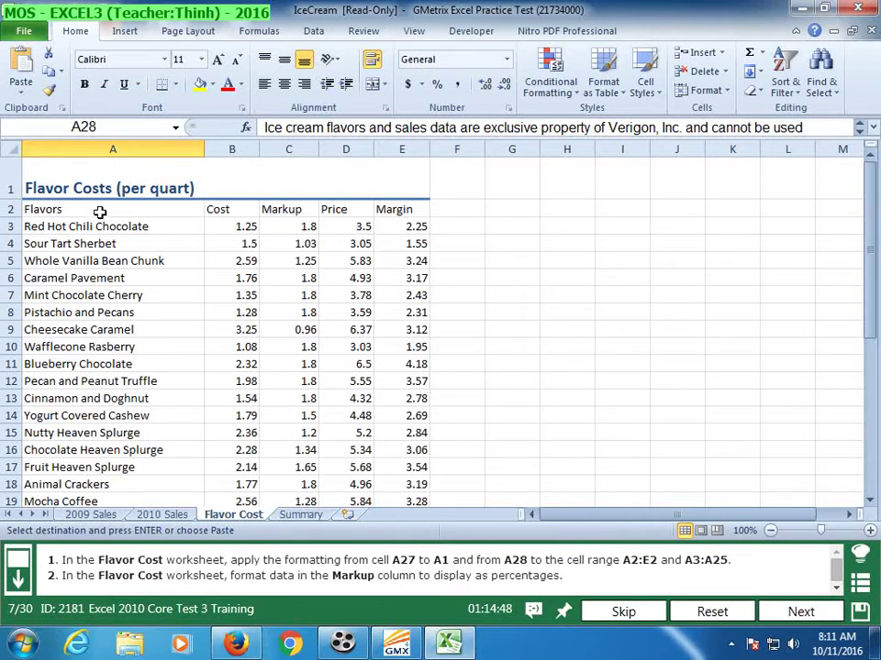
# - Paste A28's formatting onto the header row A2:E2 with Paste Special Formats
pyautogui.moveTo(99, 211); pyautogui.dragTo(401, 207)
pyautogui.rightClick(168, 216)
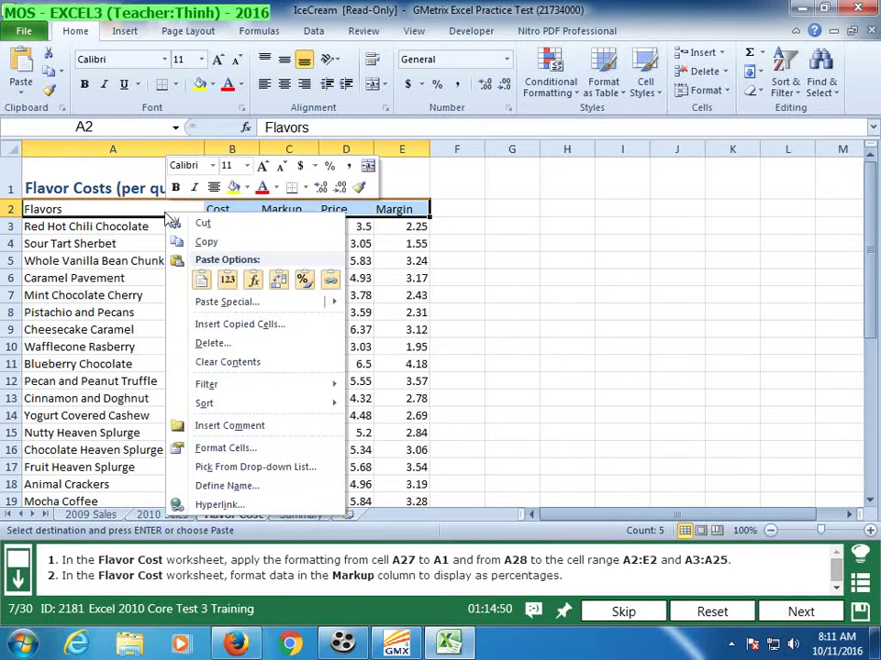
pyautogui.click(225, 301)
pyautogui.click(115, 257)
pyautogui.click(279, 418)
# - Paste the same formatting onto the flavor names in A3:A25
pyautogui.moveTo(77, 232)
pyautogui.mouseDown()
pyautogui.moveTo(107, 557)
pyautogui.moveTo(92, 427)
pyautogui.mouseUp()
pyautogui.rightClick(93, 338)
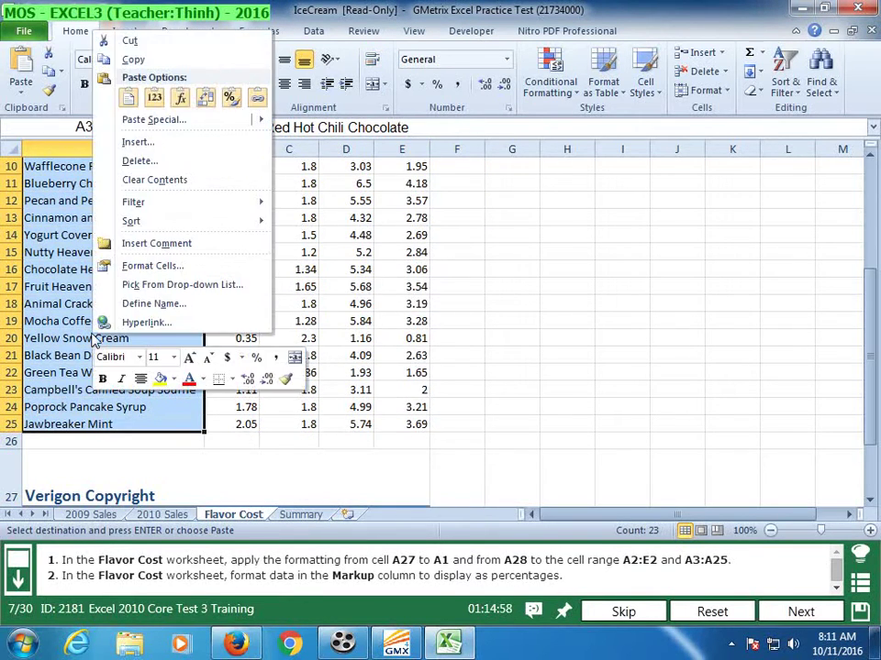
pyautogui.click(154, 120)
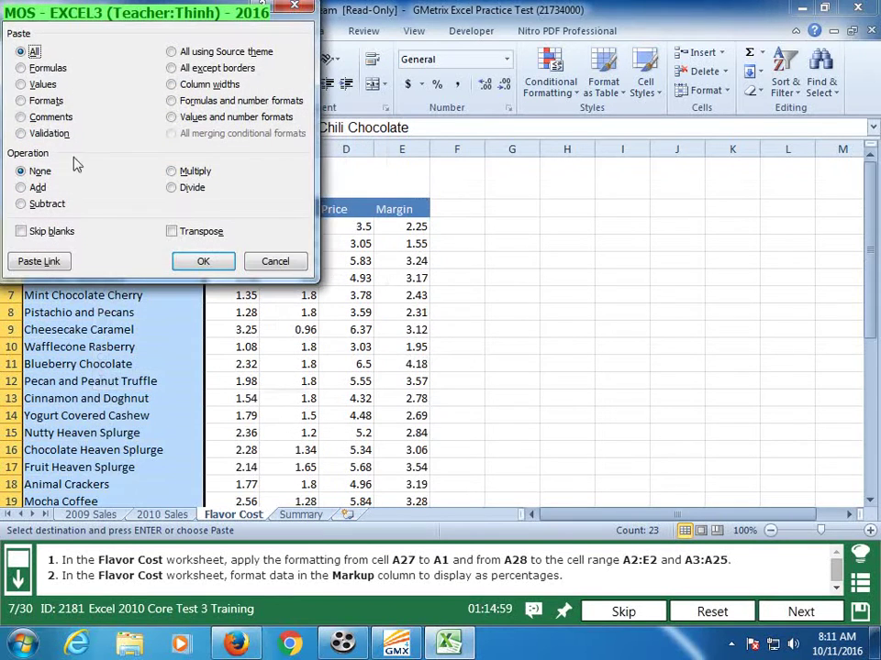
pyautogui.click(41, 101)
pyautogui.click(200, 262)
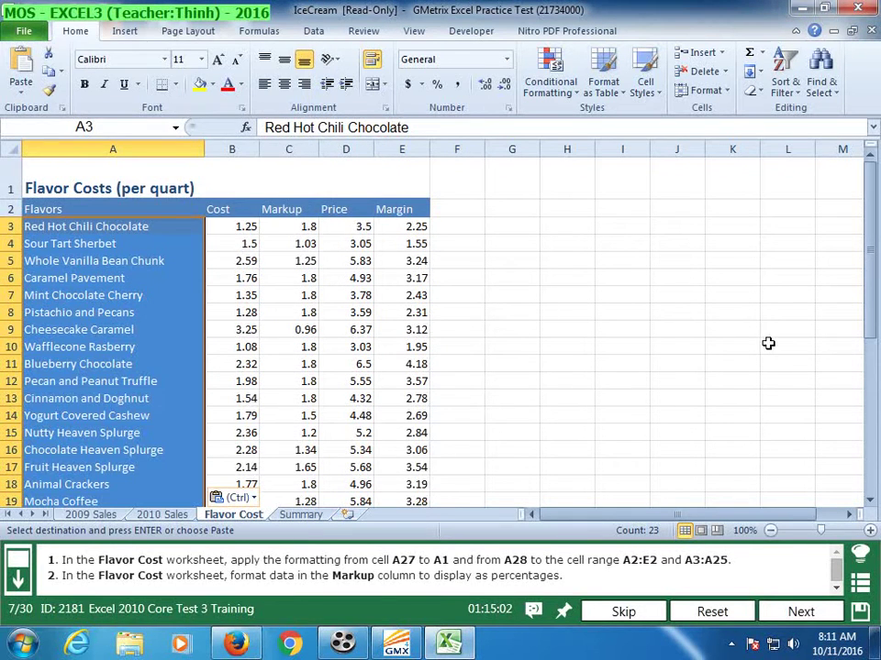
# - Display the Markup values C3:C25 as percentages and submit the task
pyautogui.moveTo(310, 226); pyautogui.dragTo(312, 481)
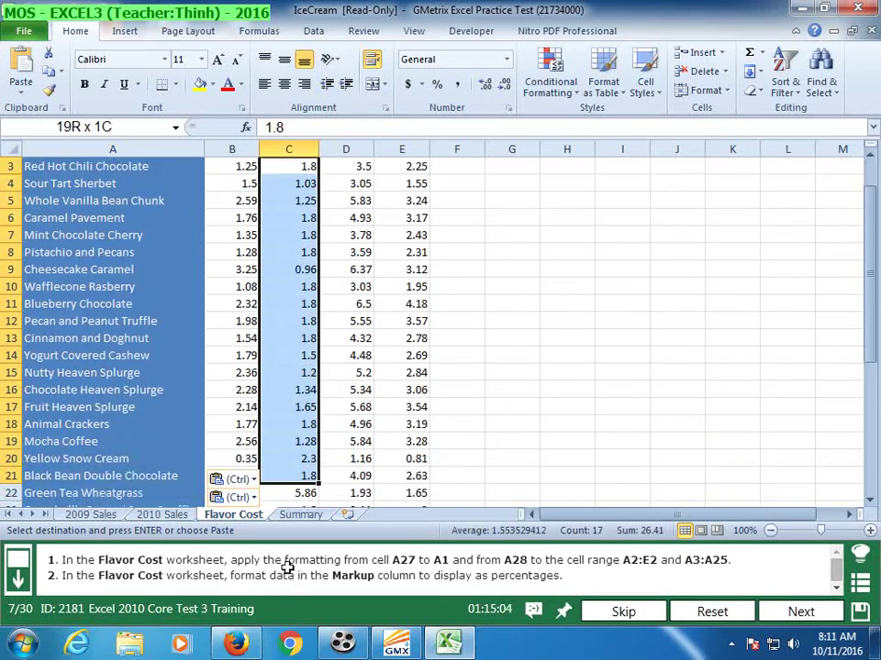
pyautogui.click(439, 84)
pyautogui.scroll(2, 546, 248)
pyautogui.click(679, 379)
pyautogui.click(821, 607)
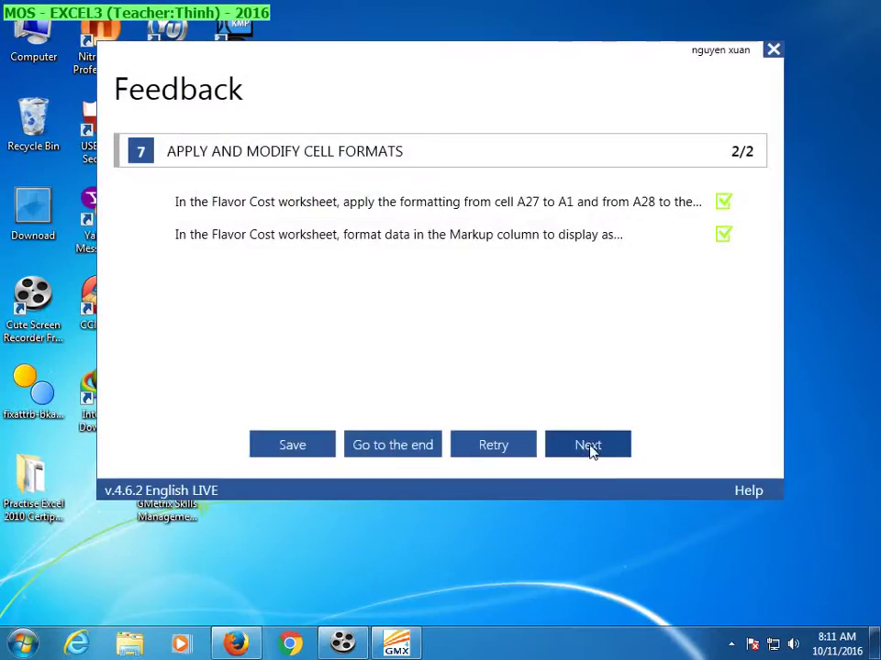
# - On the next task's 2010 Sales sheet, apply the Heading 1 cell style to A1
pyautogui.click(585, 445)
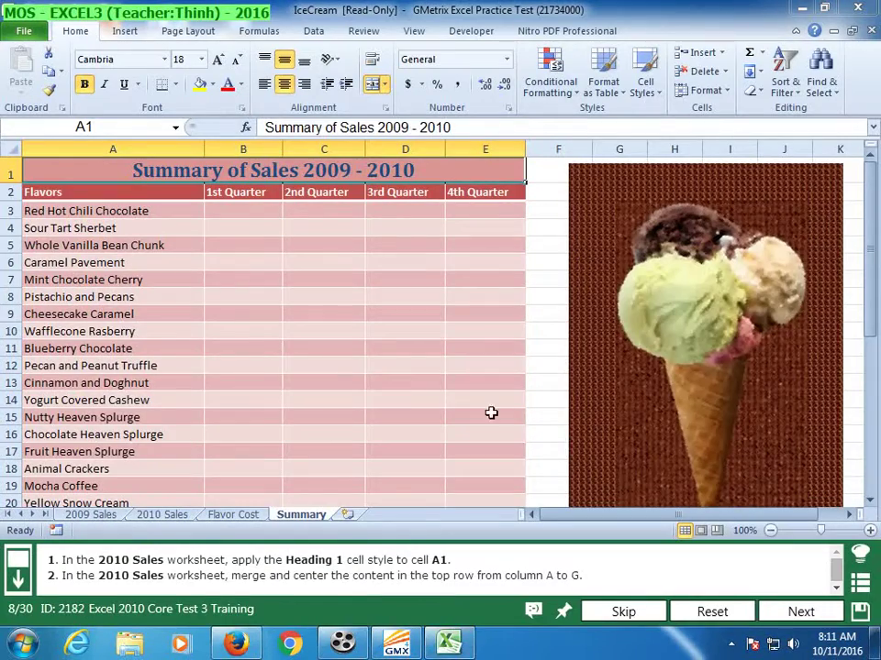
pyautogui.click(172, 517)
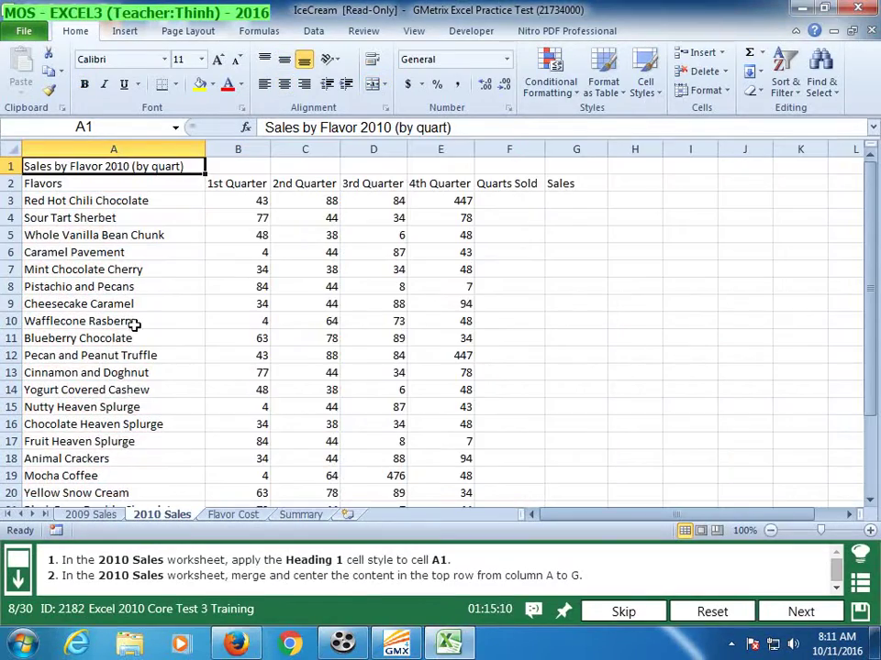
pyautogui.click(646, 80)
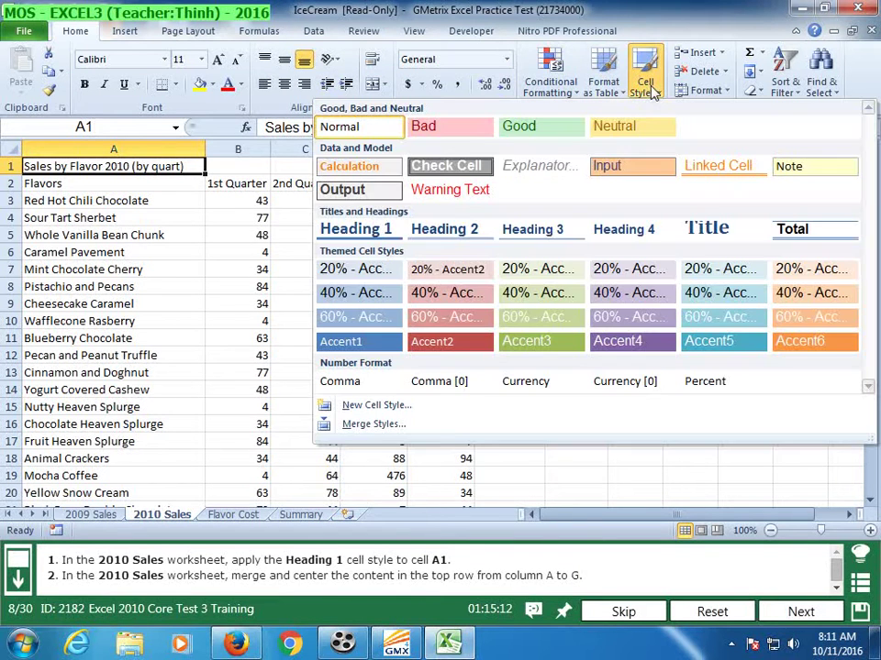
pyautogui.click(354, 229)
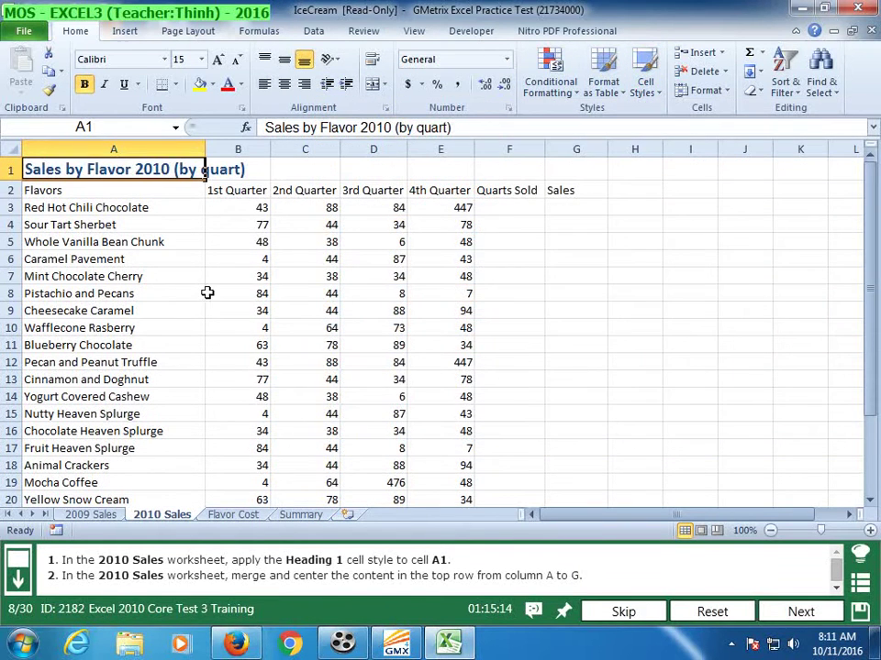
# - Merge and center the title across A1:G1 and submit the task
pyautogui.moveTo(206, 290); pyautogui.dragTo(204, 290)
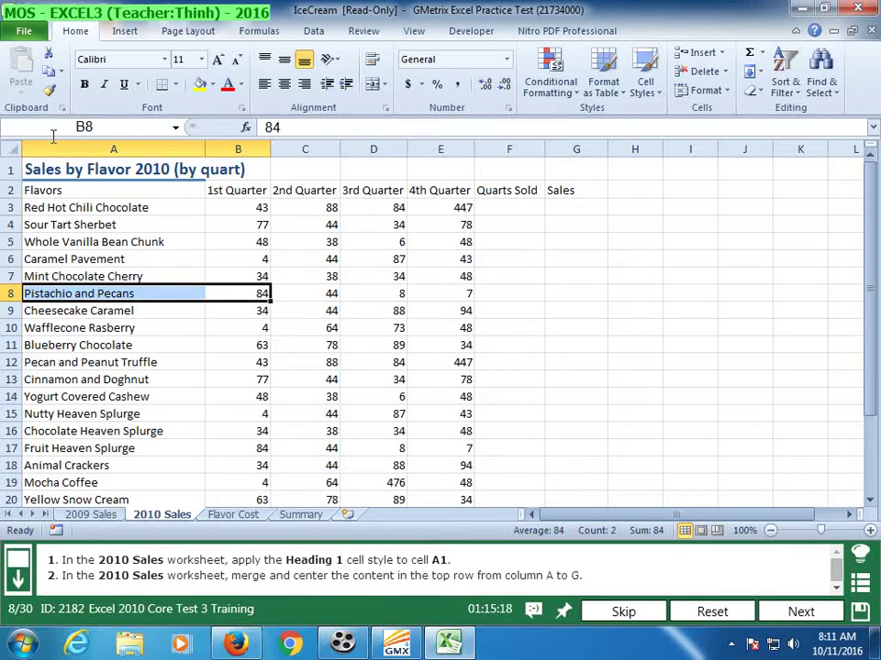
pyautogui.moveTo(37, 169); pyautogui.dragTo(549, 164)
pyautogui.click(372, 84)
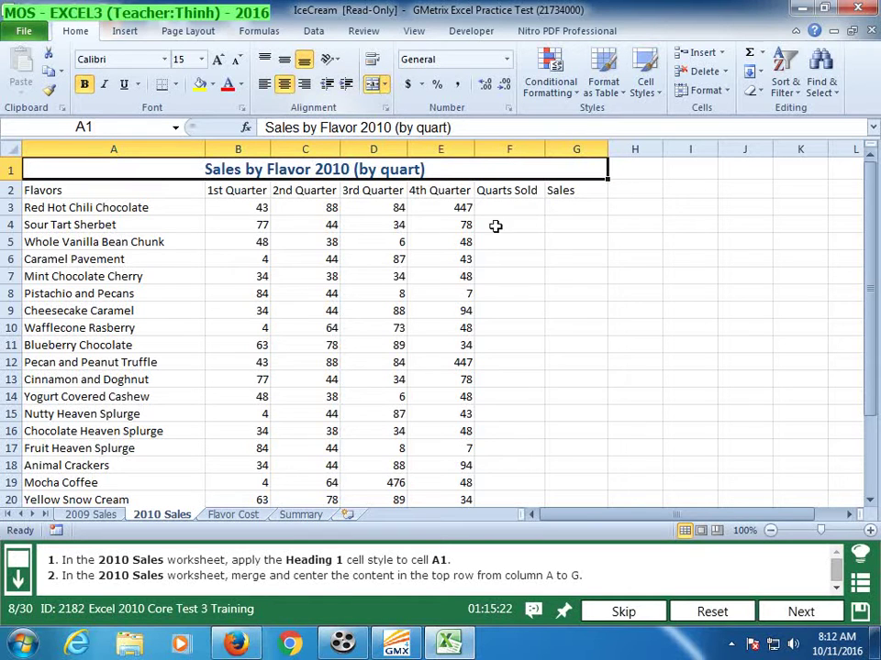
pyautogui.click(637, 342)
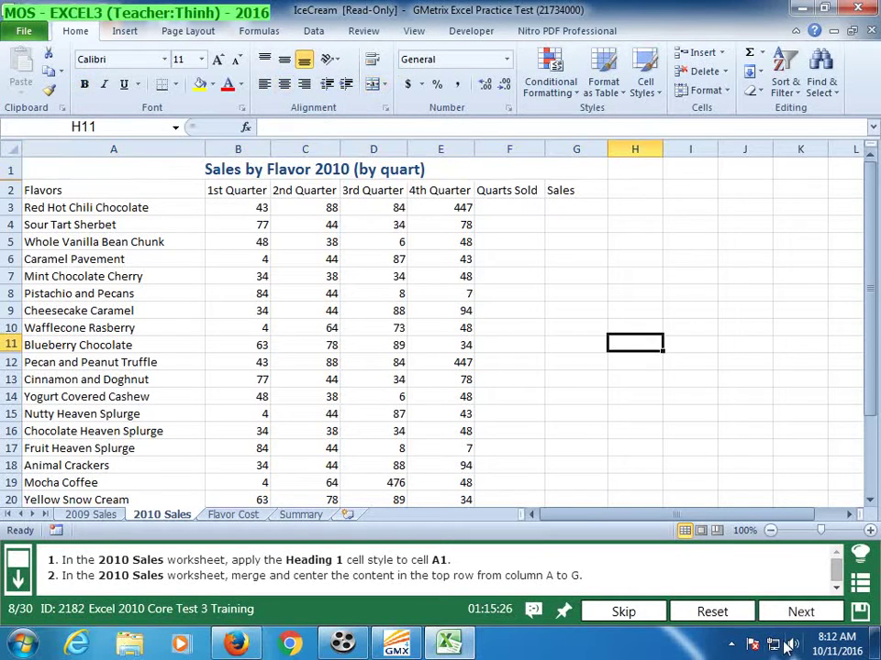
pyautogui.click(796, 613)
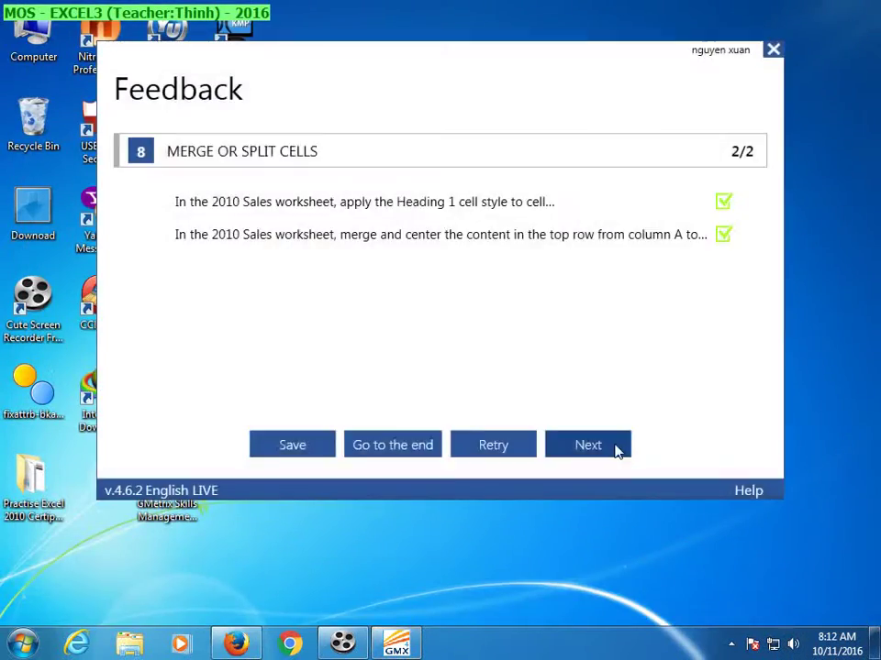
# - Move to the next task and turn on gridline printing for the sheet
pyautogui.click(617, 452)
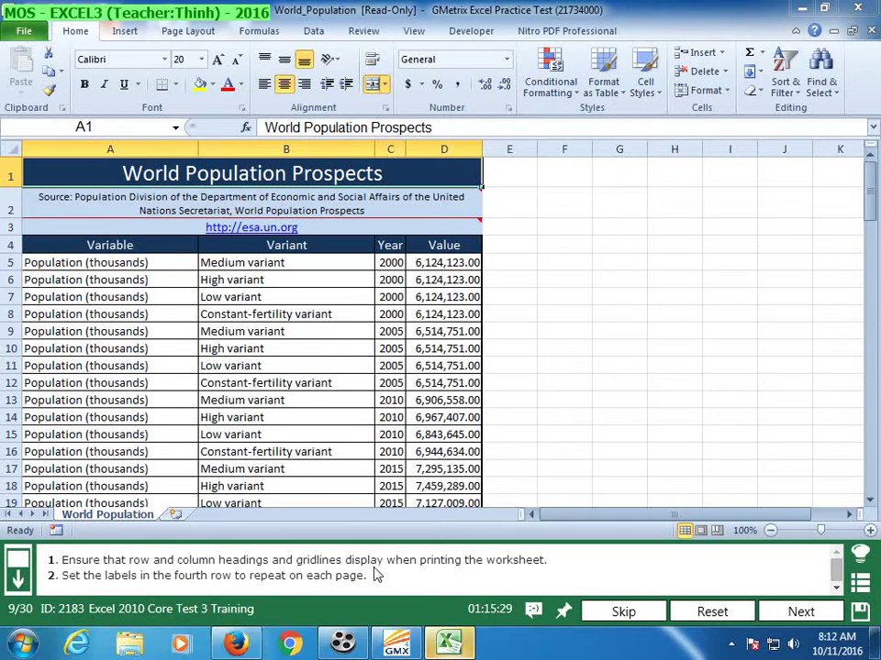
pyautogui.click(189, 31)
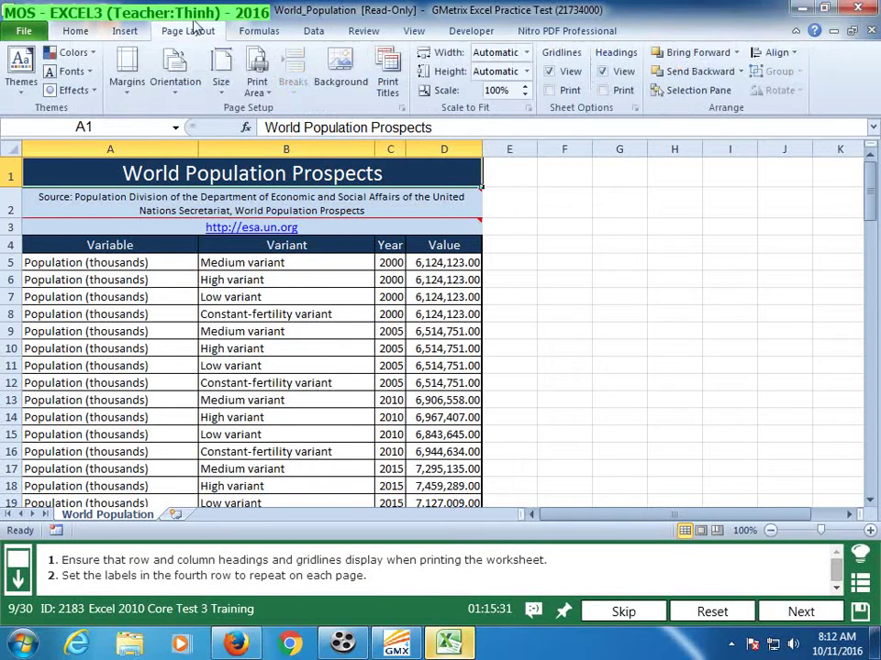
pyautogui.click(548, 90)
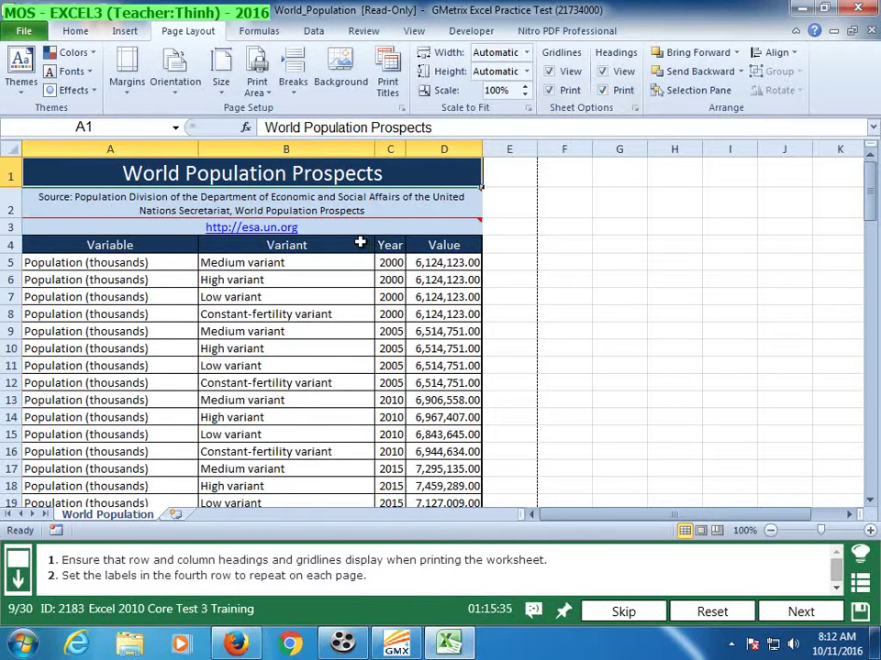
# - Set row 4 ($4:$4) to repeat at the top of every printed page, then submit
pyautogui.click(387, 84)
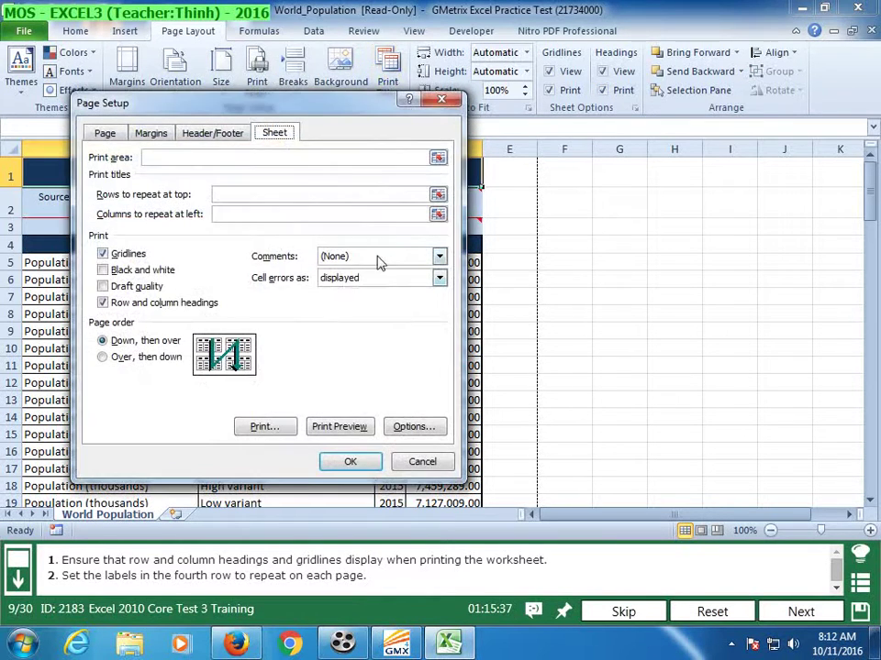
pyautogui.click(437, 197)
pyautogui.click(15, 246)
pyautogui.press('Return')
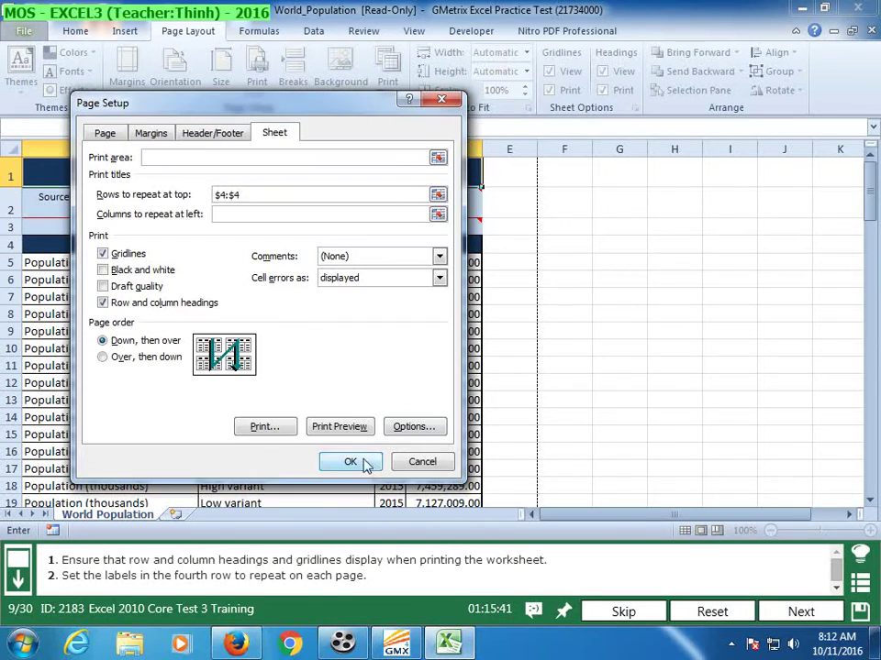
pyautogui.click(350, 462)
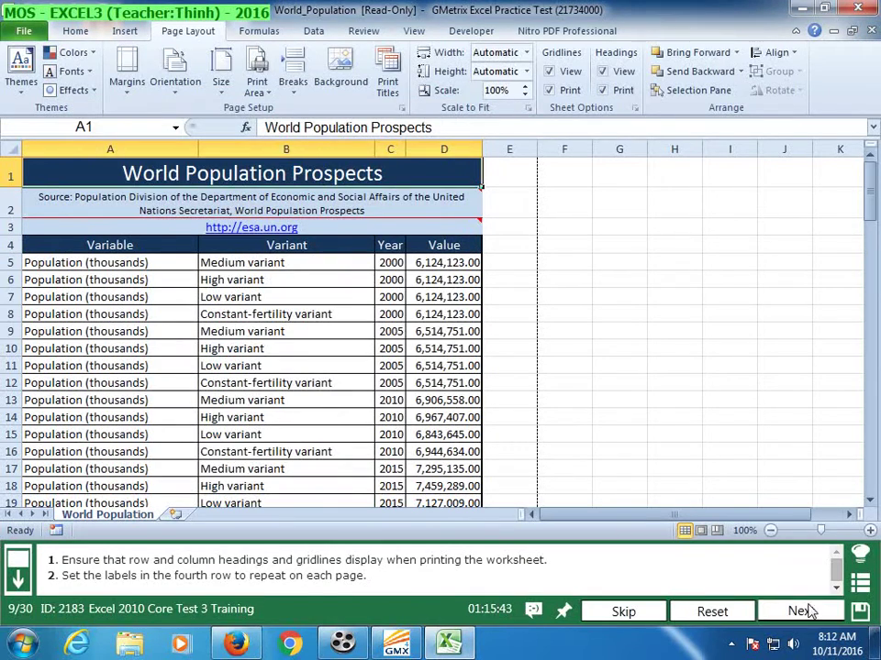
pyautogui.click(802, 612)
# - Move to the next task and hide the Fax, Ext and Mobile columns
pyautogui.click(589, 450)
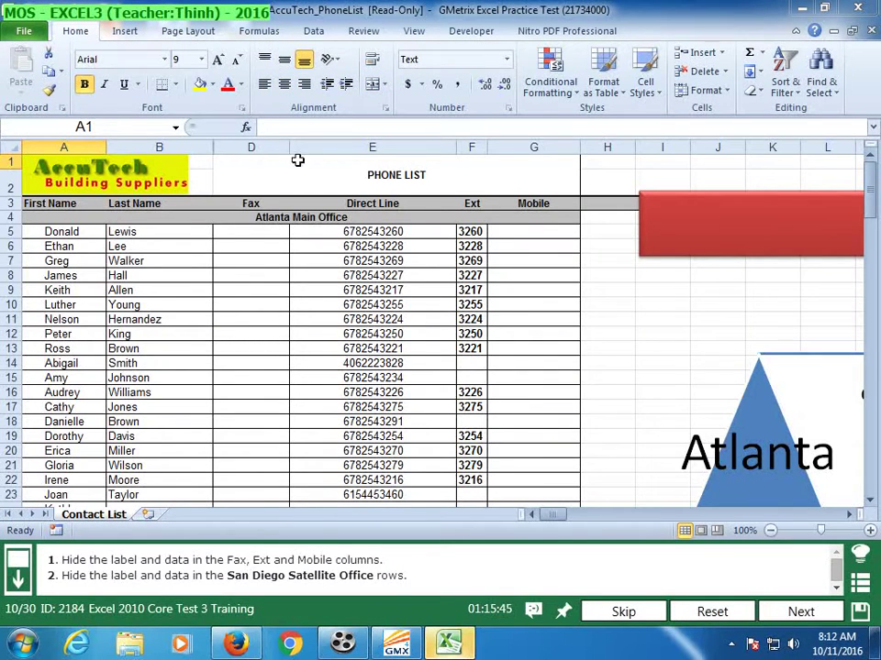
pyautogui.click(250, 147)
pyautogui.keyDown('ctrl'); pyautogui.moveTo(475, 146); pyautogui.dragTo(554, 147); pyautogui.keyUp('ctrl')
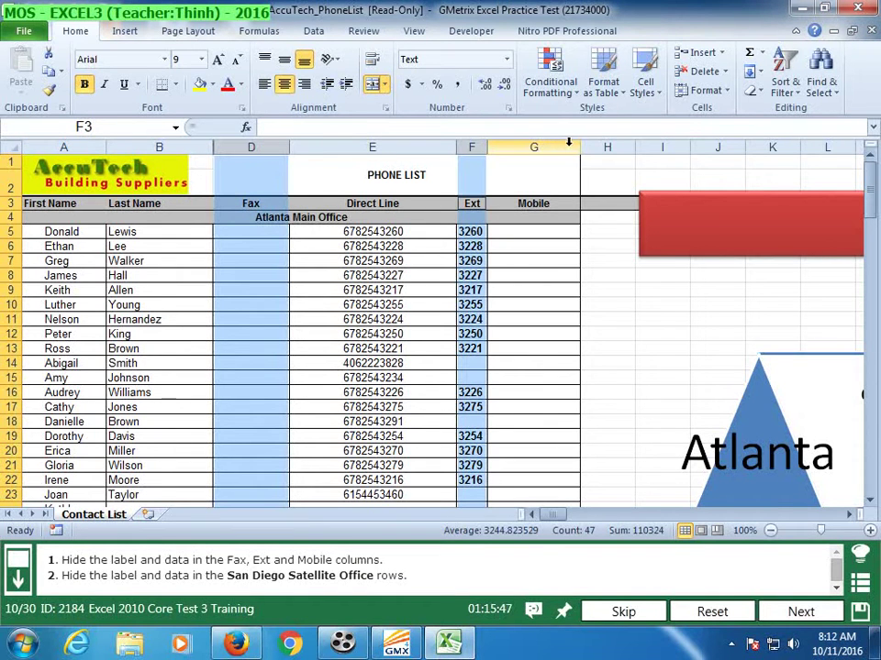
pyautogui.rightClick(552, 147)
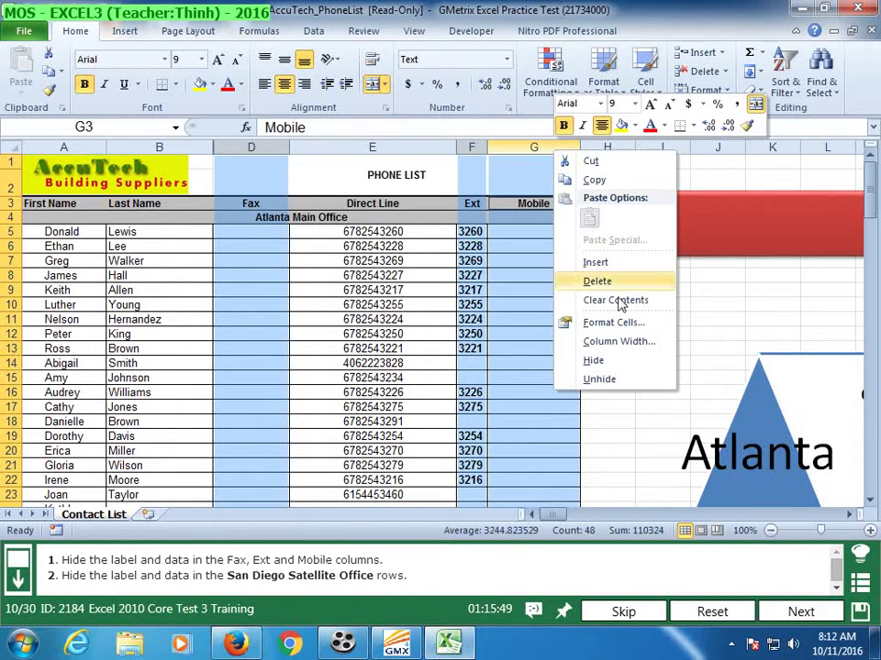
pyautogui.click(593, 361)
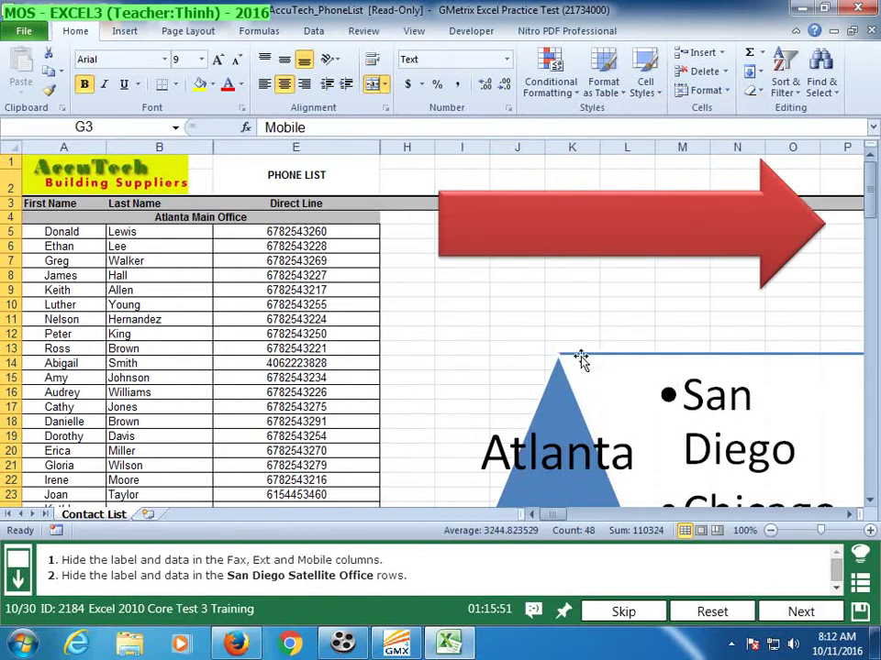
# - Hide the San Diego Satellite Office row and submit the task
pyautogui.scroll(-4, 72, 446)
pyautogui.scroll(-2, 73, 445)
pyautogui.scroll(-2, 78, 443)
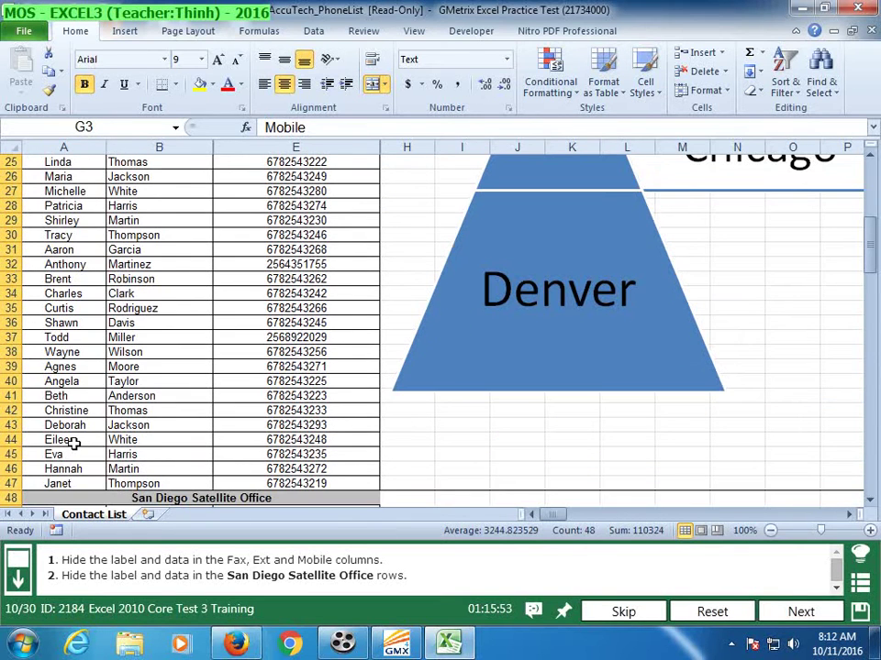
pyautogui.click(13, 497)
pyautogui.rightClick(13, 497)
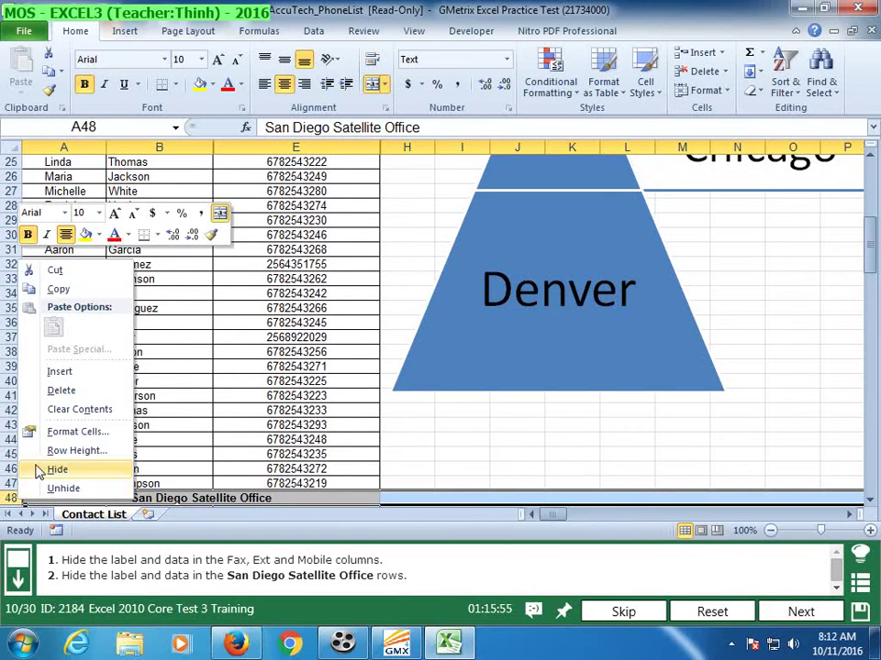
pyautogui.click(45, 469)
pyautogui.click(715, 440)
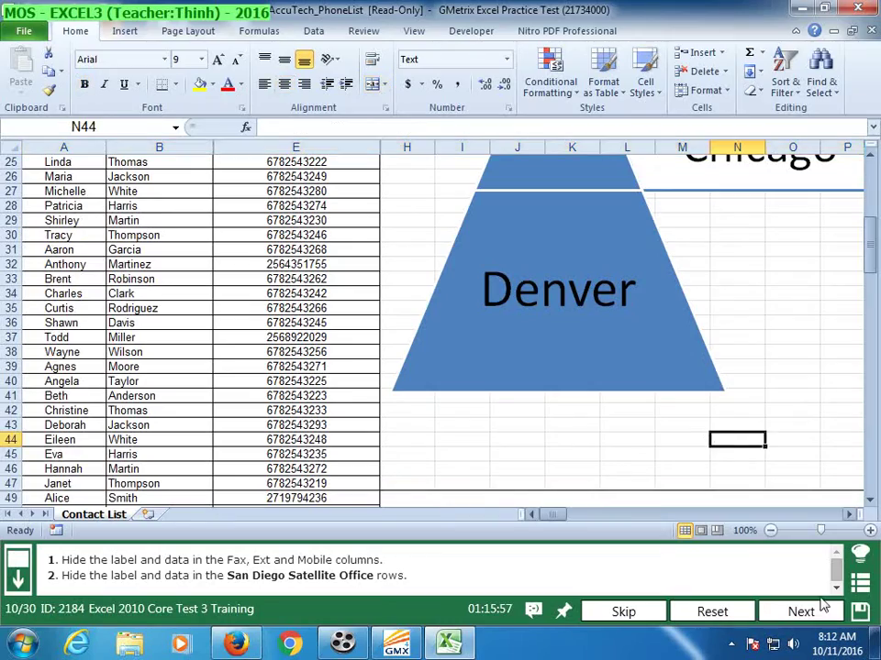
pyautogui.click(821, 610)
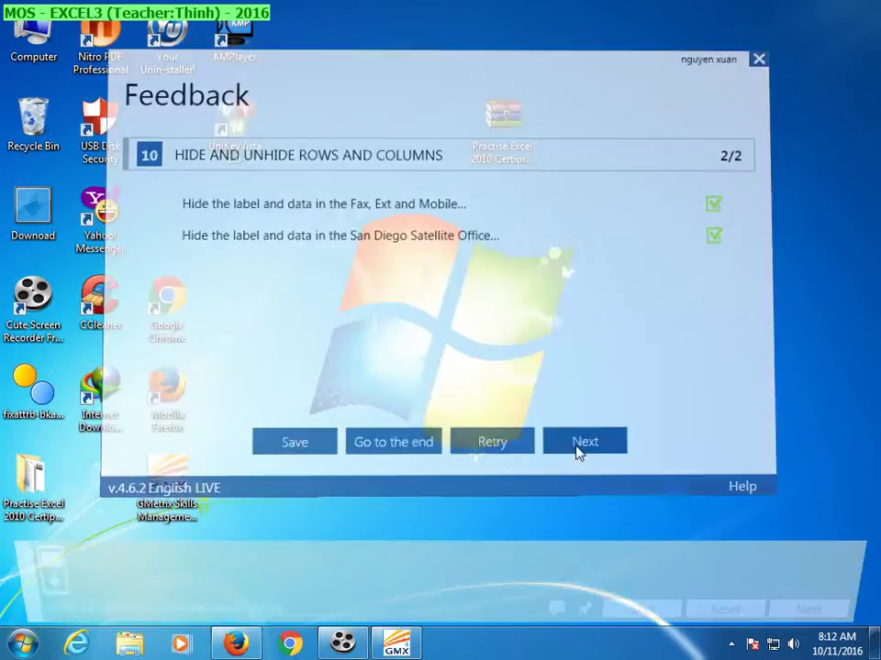
# - Move to the next task and set the print area to the earnings table A1:L27
pyautogui.click(578, 444)
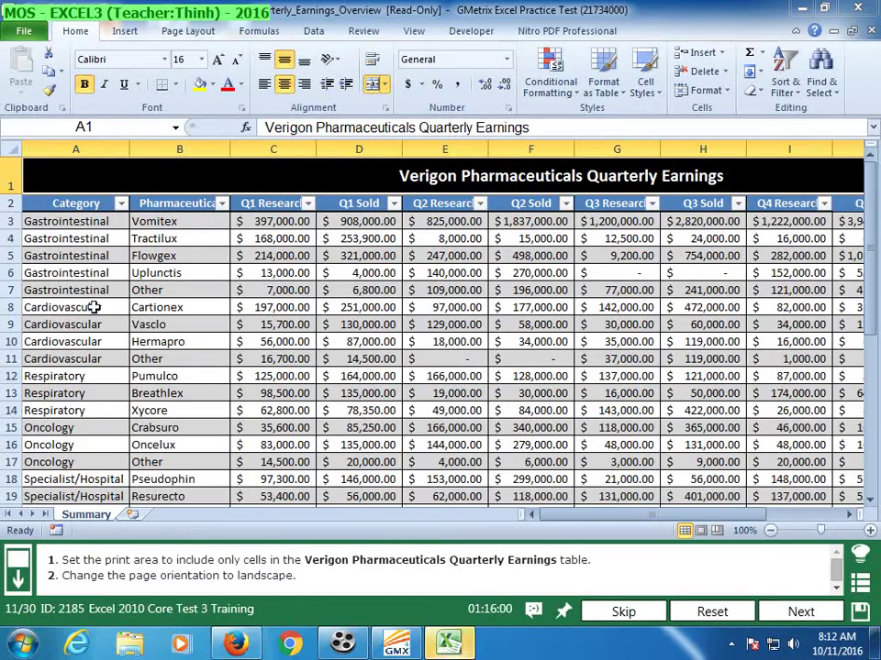
pyautogui.moveTo(55, 172)
pyautogui.mouseDown()
pyautogui.moveTo(812, 381)
pyautogui.moveTo(778, 387)
pyautogui.mouseUp()
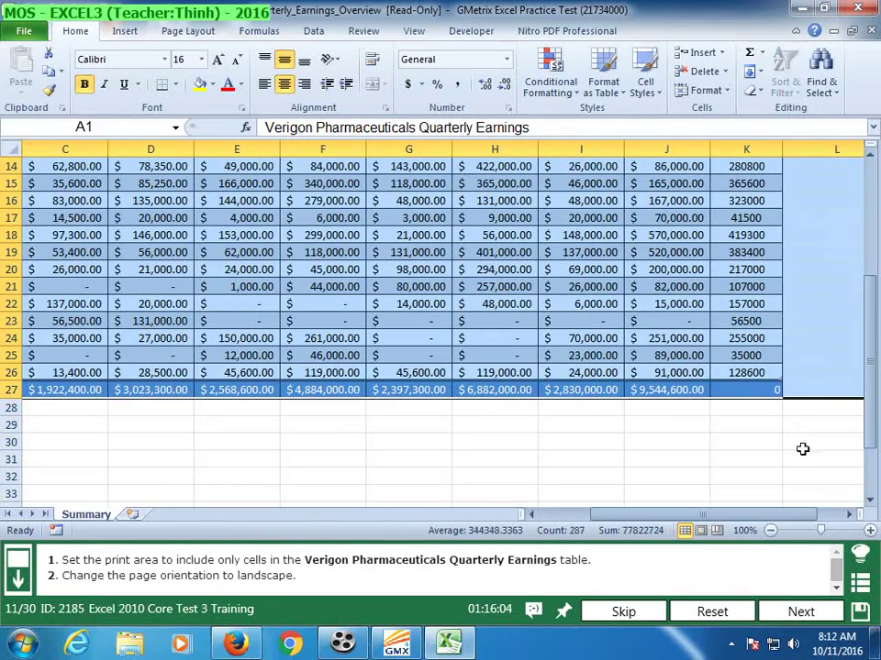
pyautogui.moveTo(734, 515); pyautogui.dragTo(825, 515)
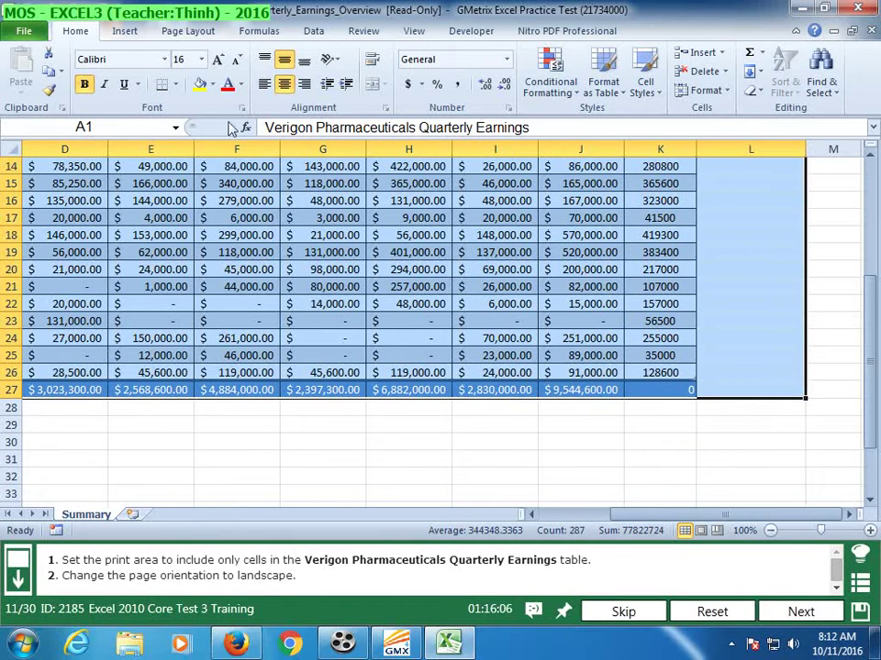
pyautogui.click(188, 31)
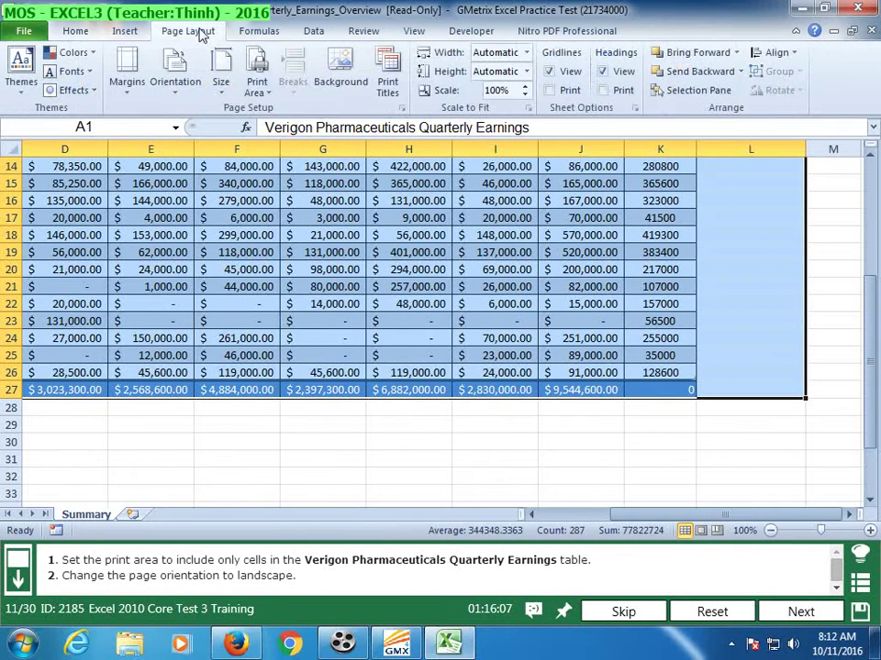
pyautogui.click(256, 85)
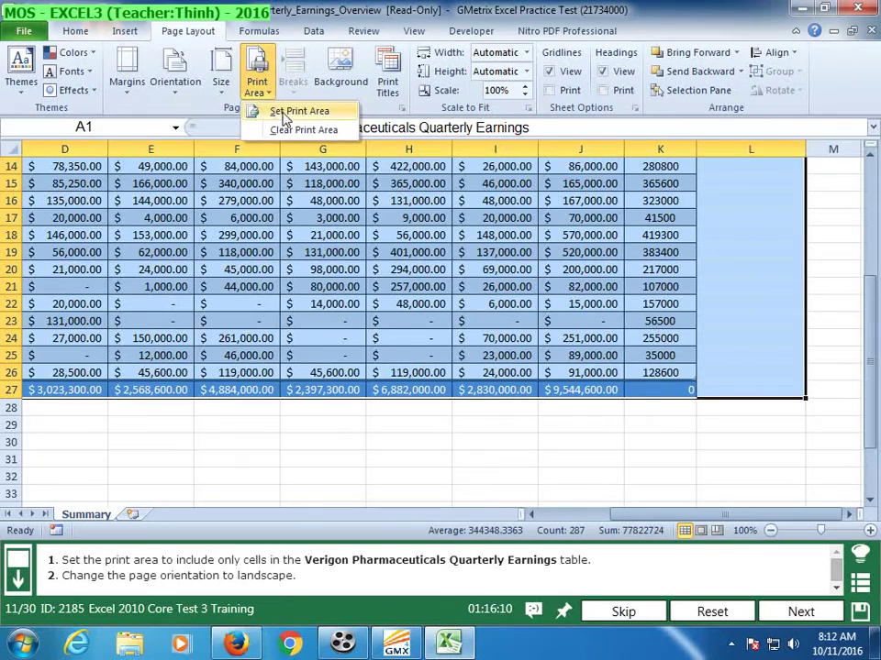
pyautogui.click(284, 113)
# - Switch the page orientation to landscape, submit, and continue to the next task
pyautogui.click(175, 78)
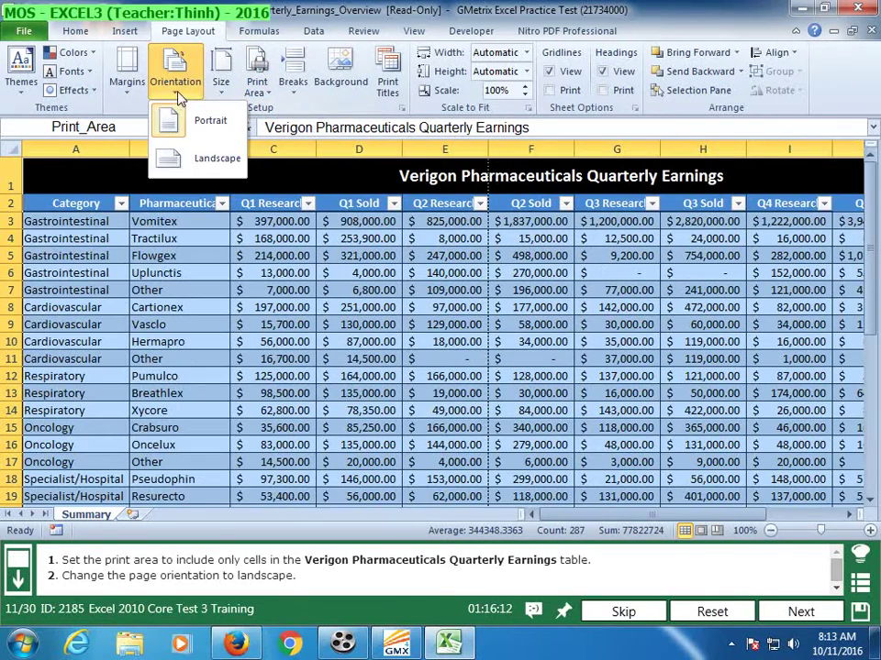
pyautogui.click(211, 155)
pyautogui.click(765, 613)
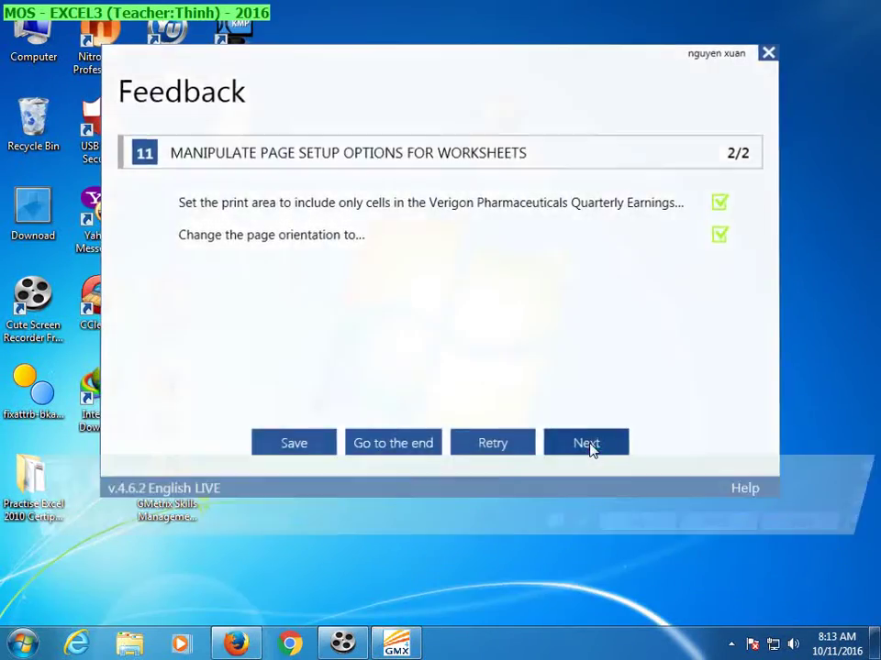
pyautogui.click(589, 446)
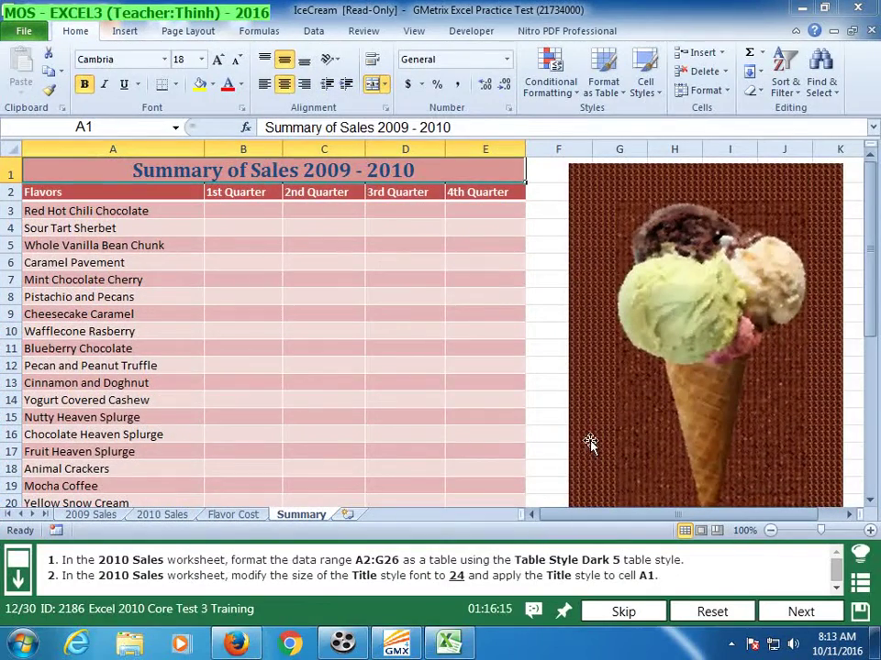
# - Format A2:G26 on the 2010 Sales sheet as a table in Table Style Dark 5
pyautogui.click(182, 516)
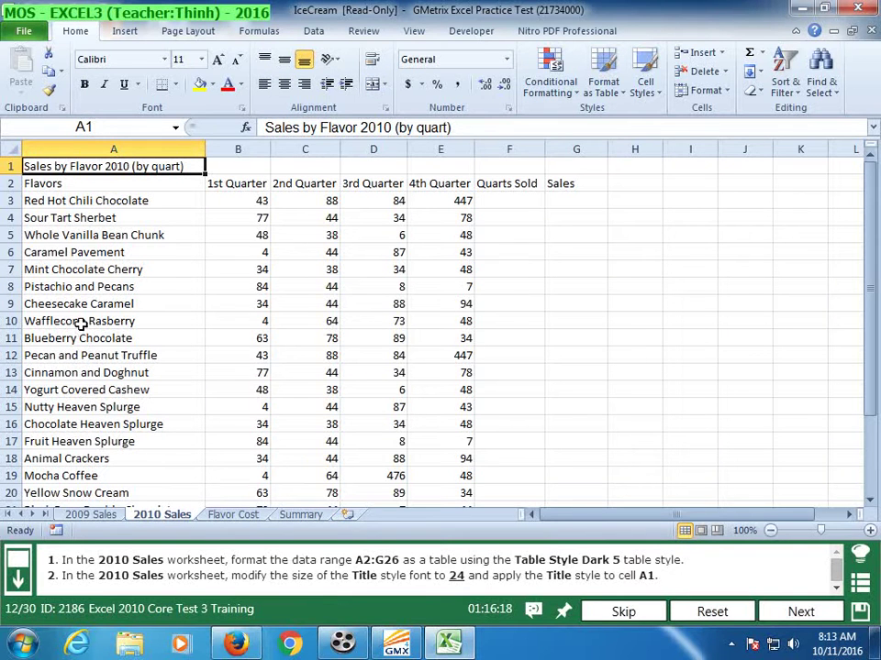
pyautogui.moveTo(62, 189)
pyautogui.mouseDown()
pyautogui.moveTo(625, 499)
pyautogui.moveTo(563, 511)
pyautogui.moveTo(556, 459)
pyautogui.mouseUp()
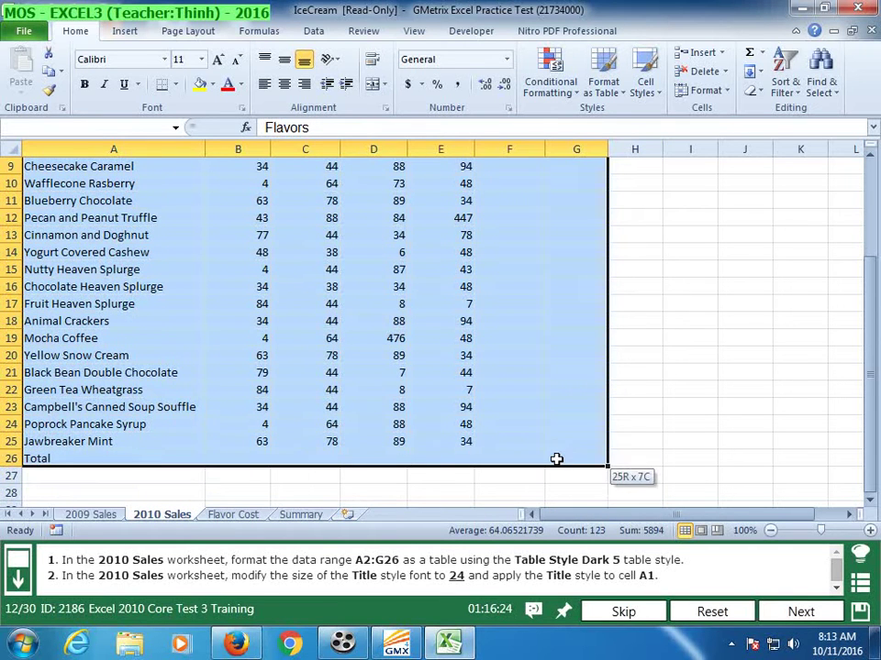
pyautogui.click(617, 99)
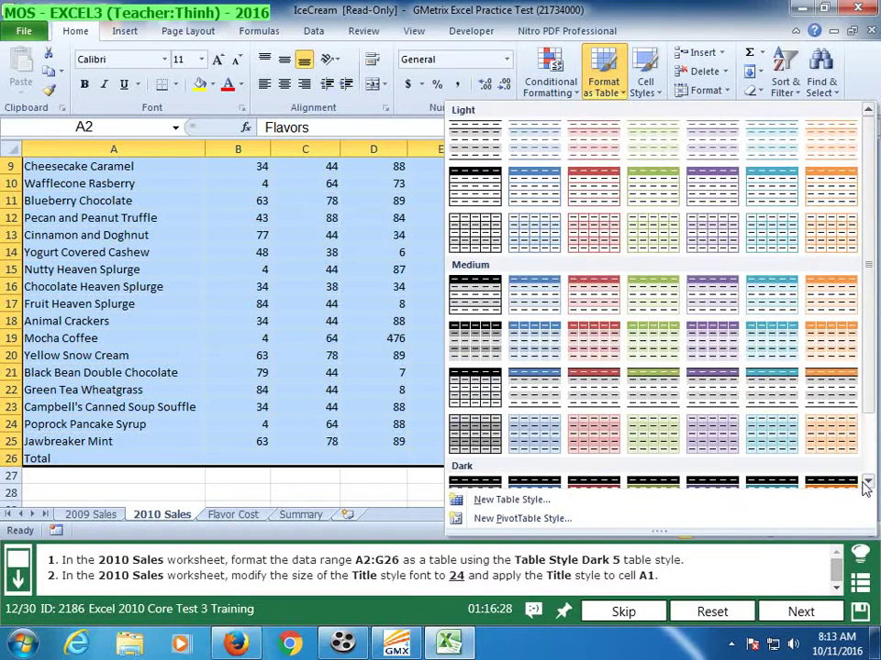
pyautogui.click(867, 480)
pyautogui.click(721, 453)
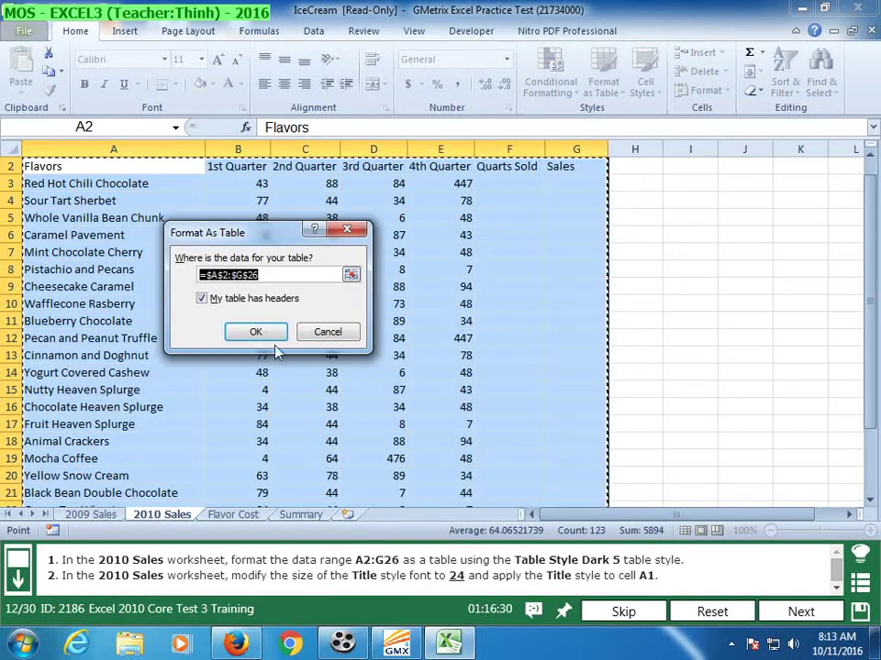
pyautogui.click(259, 333)
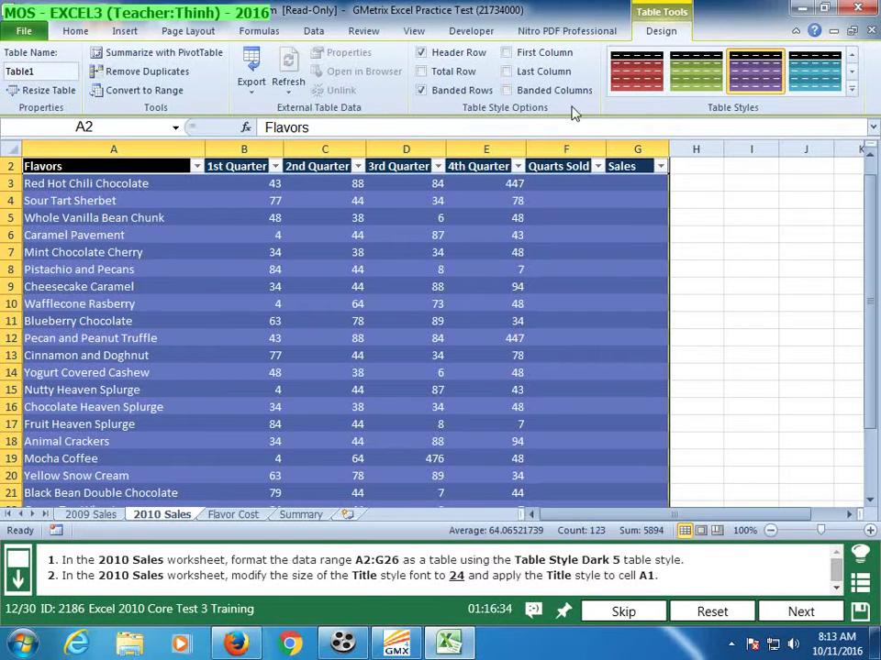
# - Modify the Title cell style so its font size is 24 point
pyautogui.click(79, 32)
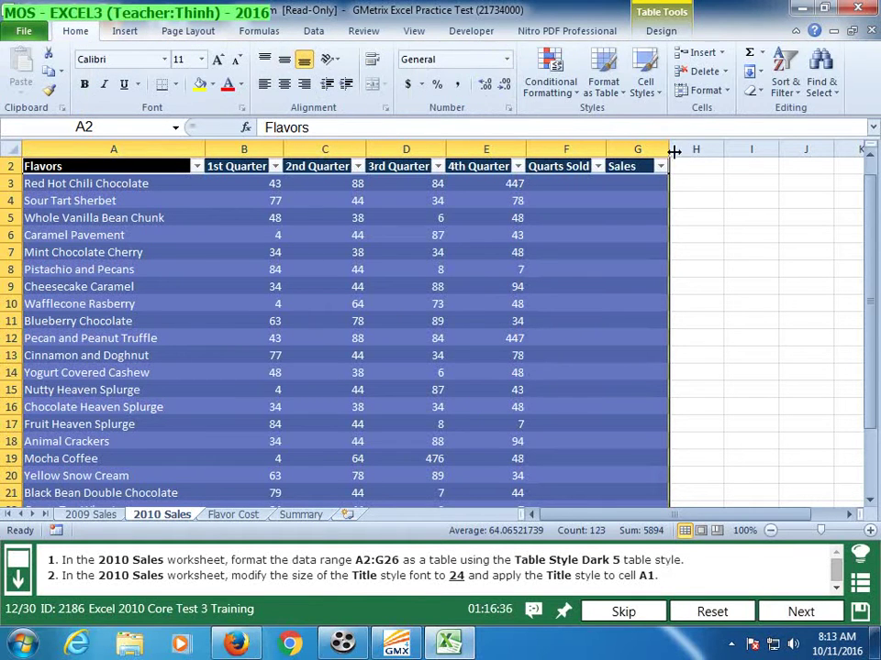
pyautogui.click(644, 78)
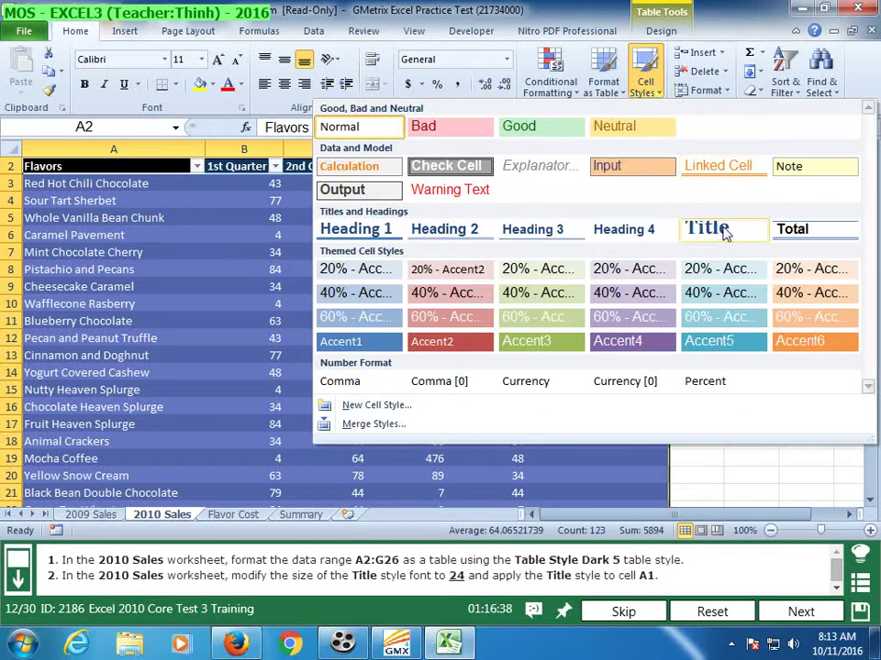
pyautogui.rightClick(723, 231)
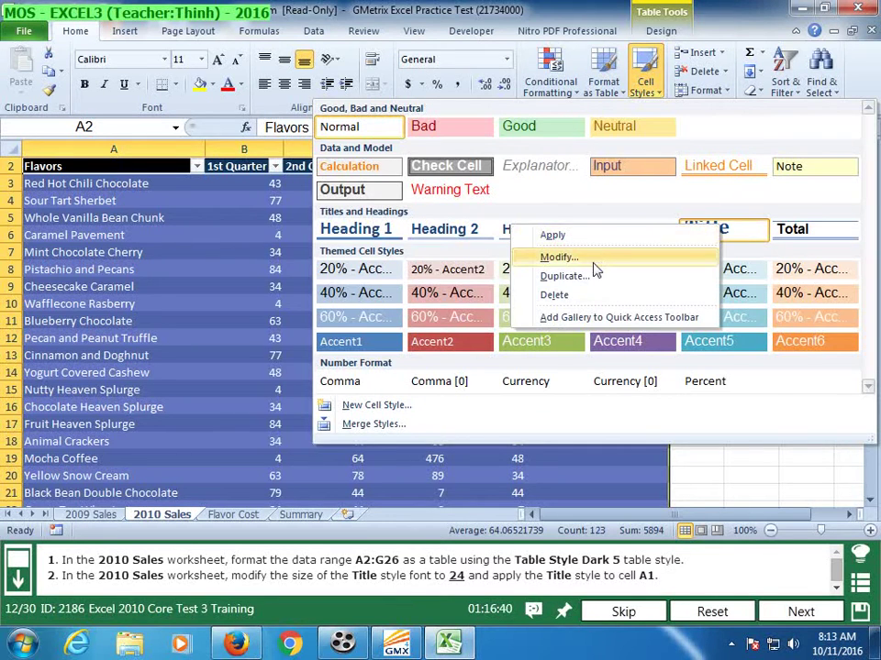
pyautogui.click(594, 258)
pyautogui.click(341, 202)
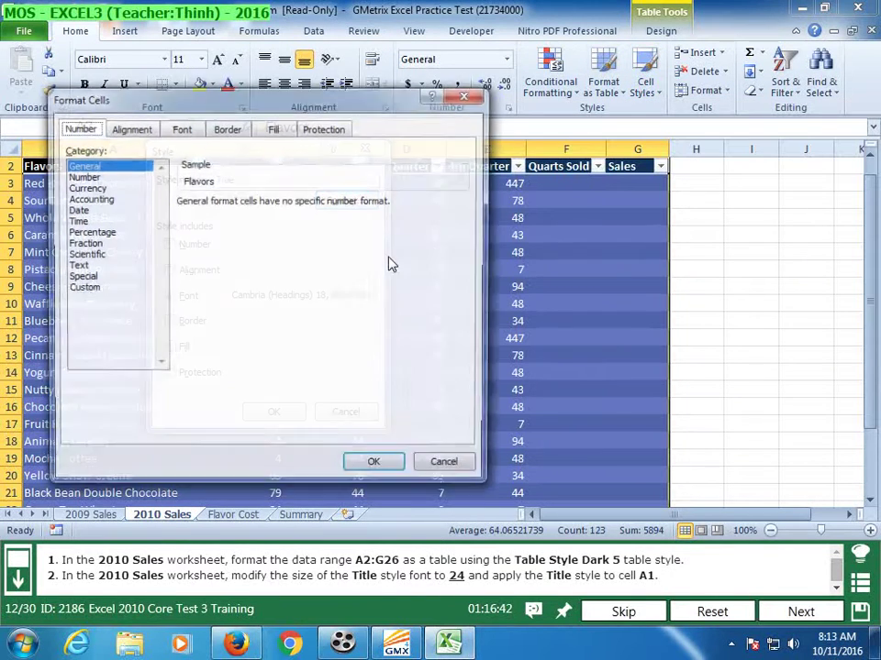
pyautogui.click(183, 128)
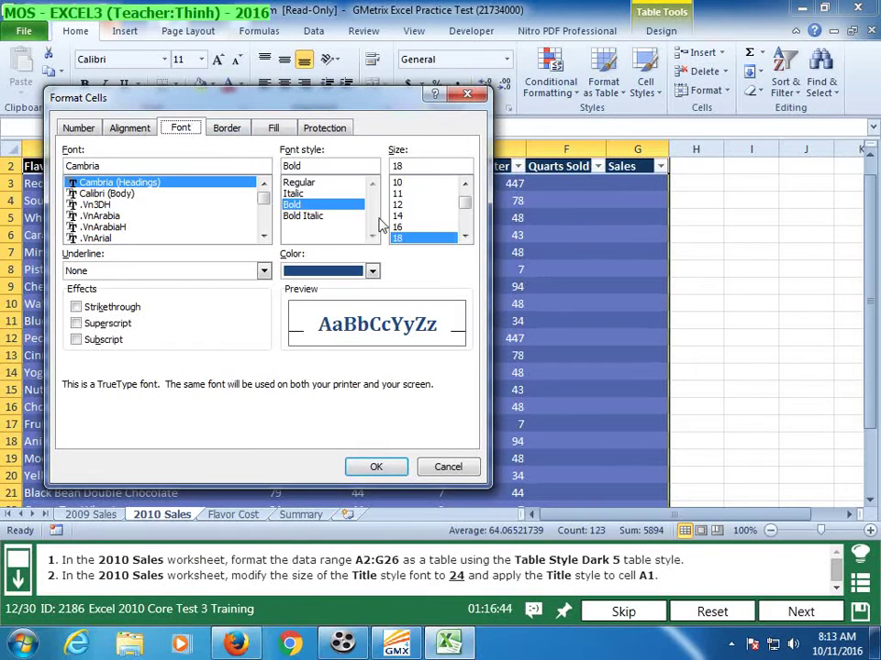
pyautogui.click(466, 238)
pyautogui.click(456, 237)
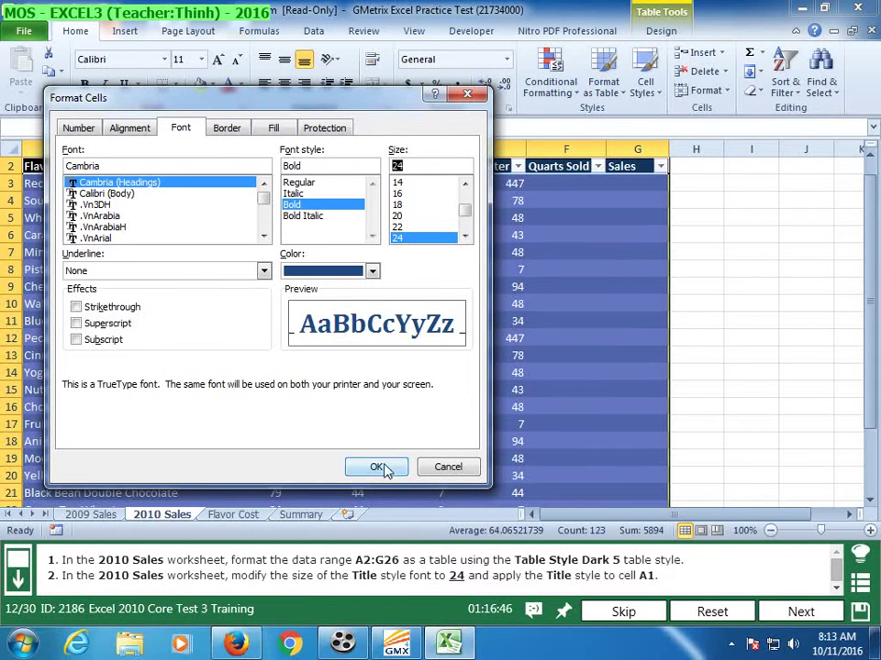
pyautogui.click(379, 468)
pyautogui.click(275, 411)
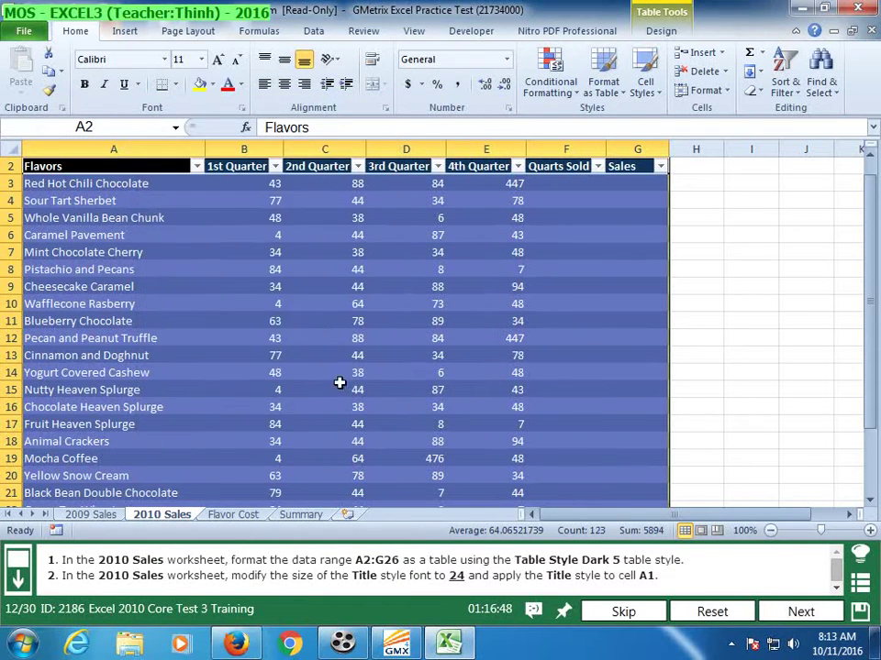
# - Apply the Title style to cell A1 and submit the task
pyautogui.scroll(1, 330, 367)
pyautogui.click(150, 166)
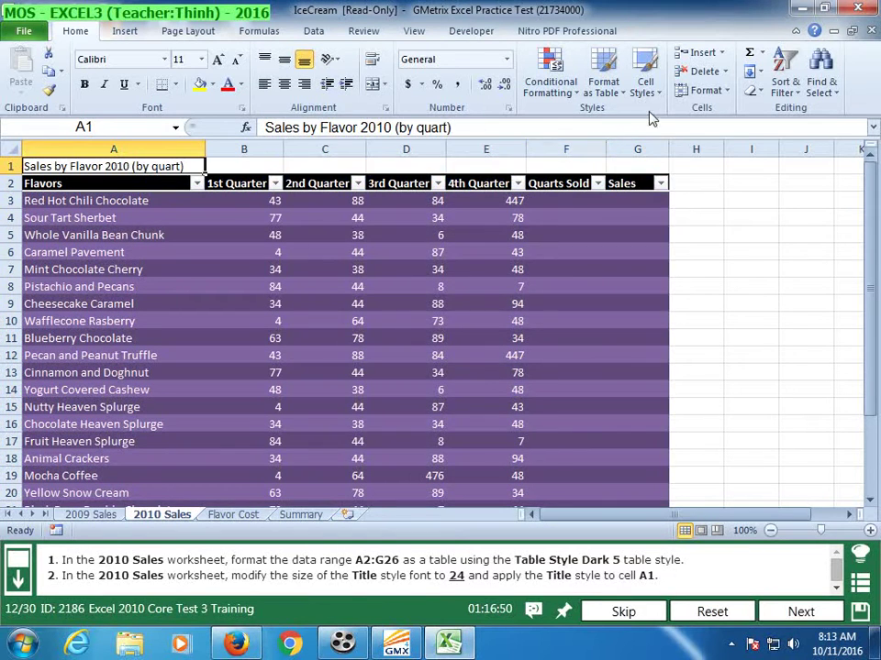
pyautogui.click(644, 78)
pyautogui.click(718, 225)
pyautogui.click(751, 385)
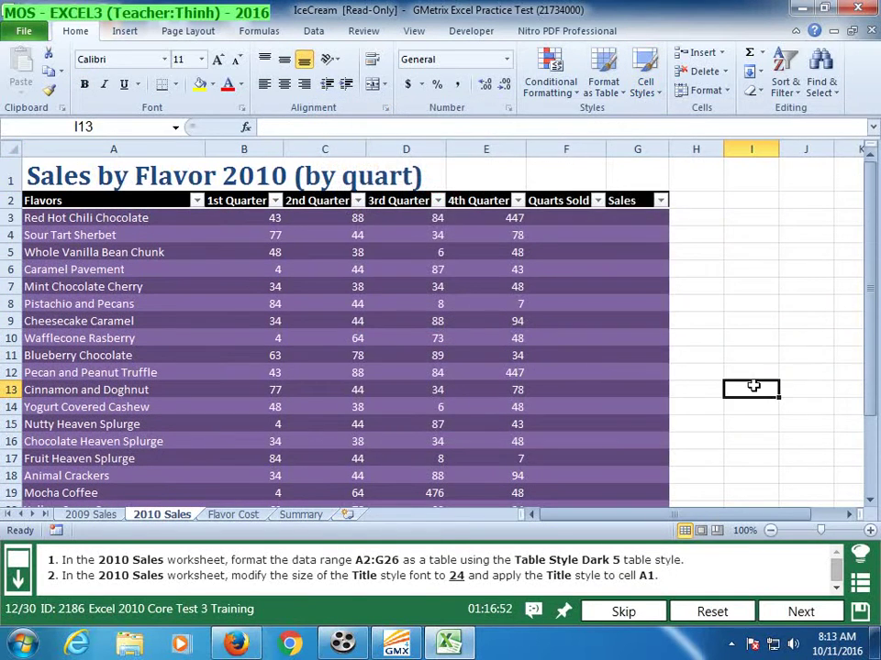
pyautogui.click(801, 612)
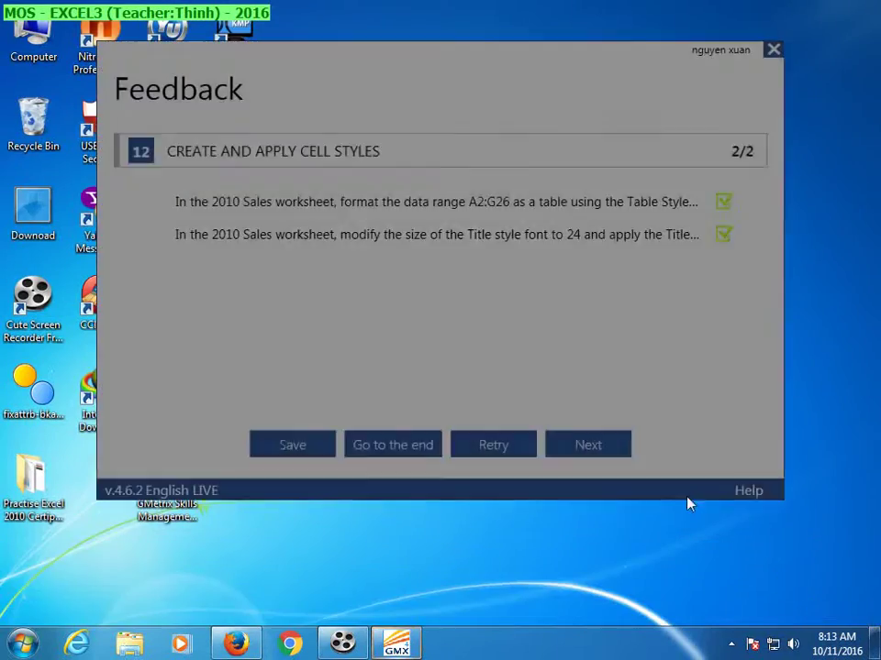
# - Move to the next task and open Quarterly_Earnings_Overview from the GMetrixTemplates folder
pyautogui.click(584, 442)
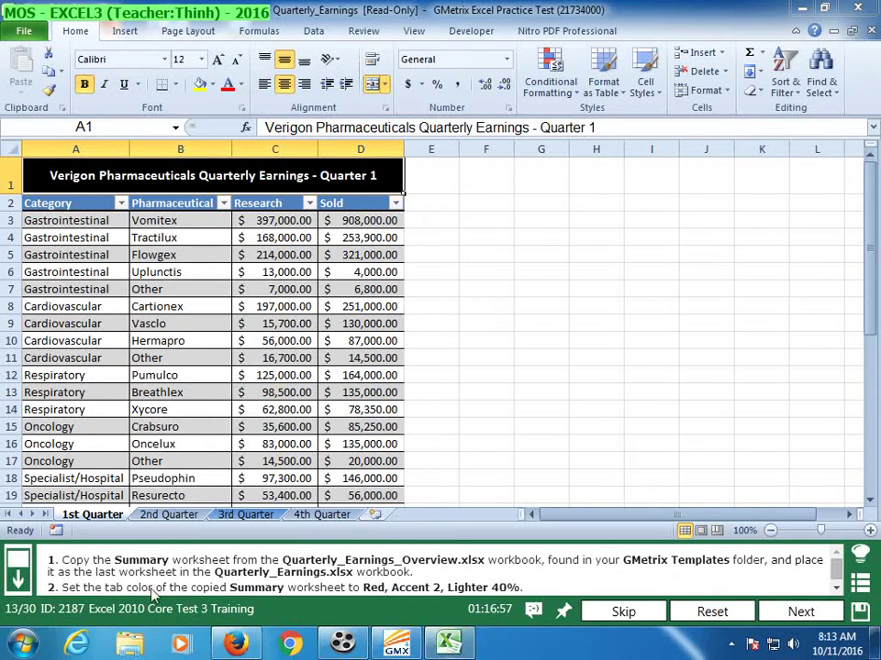
pyautogui.click(133, 647)
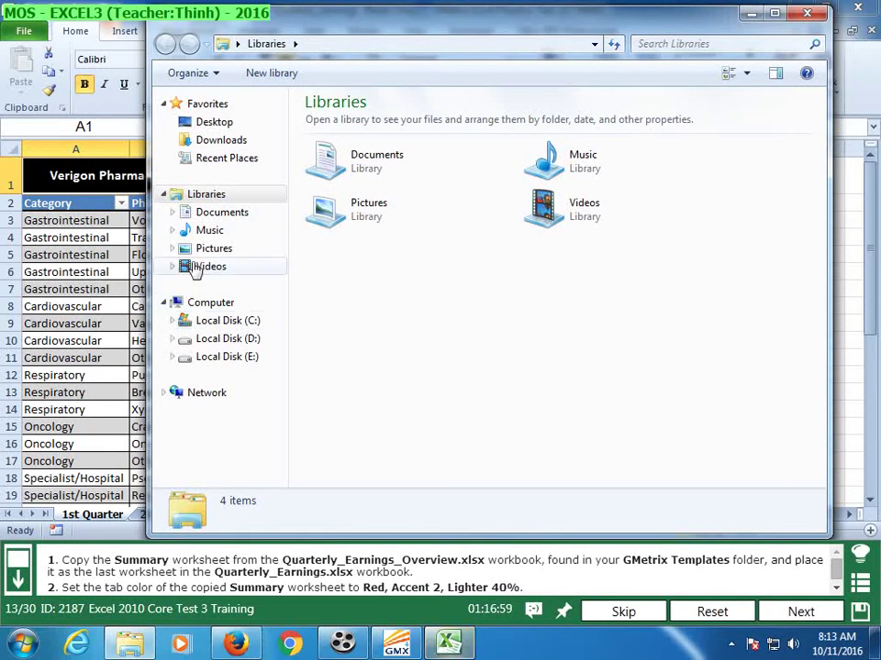
pyautogui.click(212, 213)
pyautogui.doubleClick(369, 188)
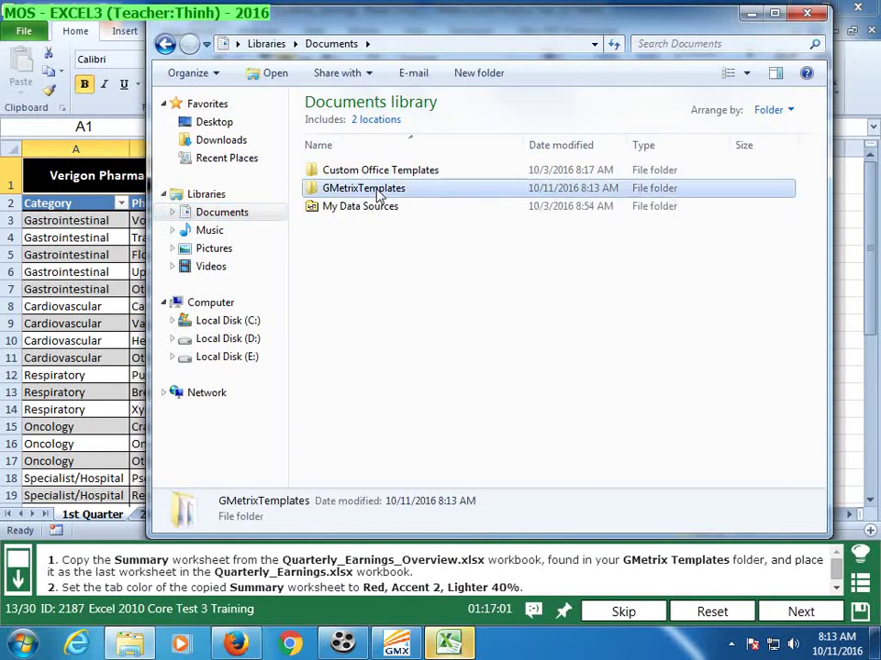
pyautogui.doubleClick(401, 190)
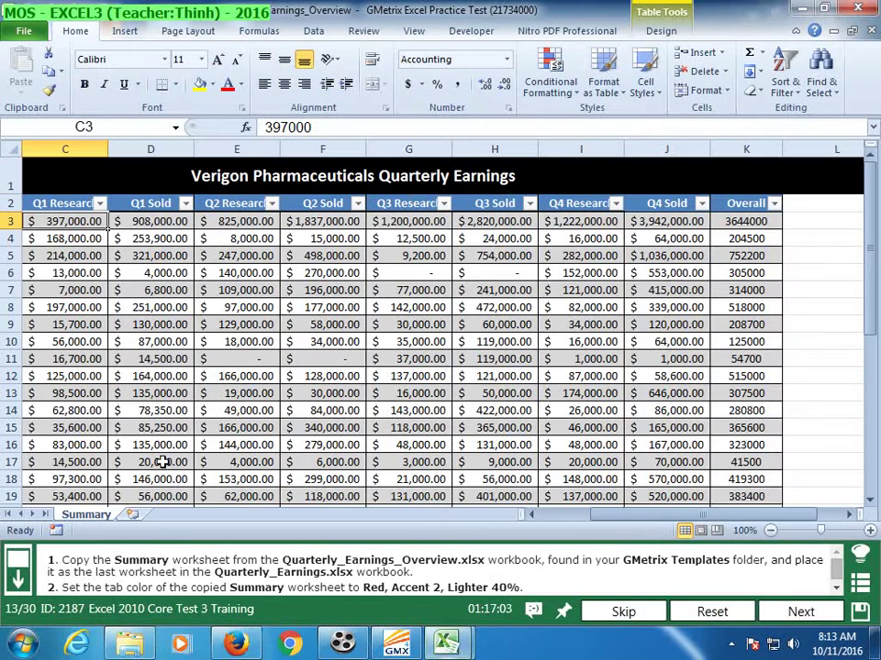
# - Copy the Summary sheet to the end of Quarterly_Earnings.xlsx
pyautogui.rightClick(103, 524)
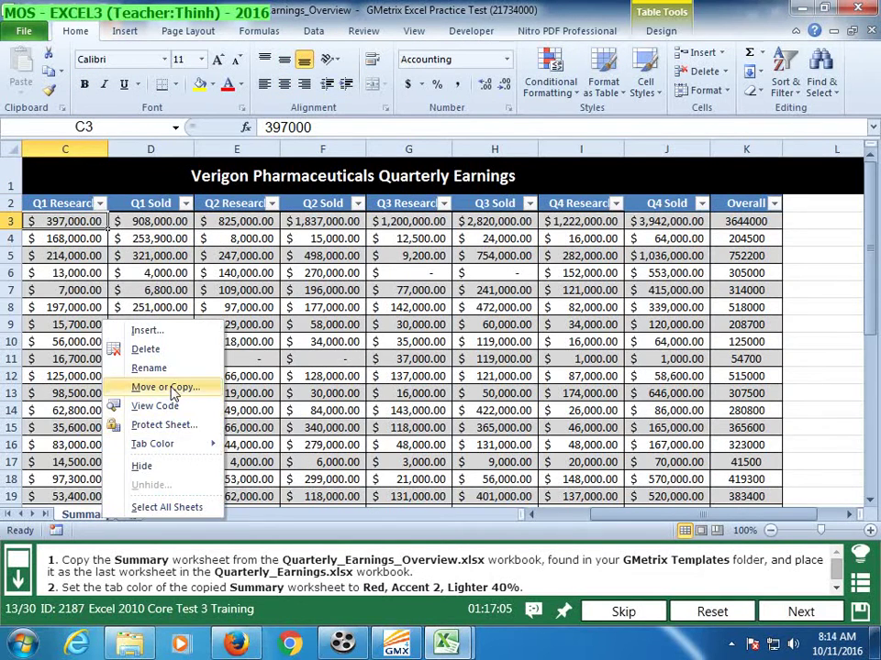
pyautogui.click(160, 387)
pyautogui.click(206, 323)
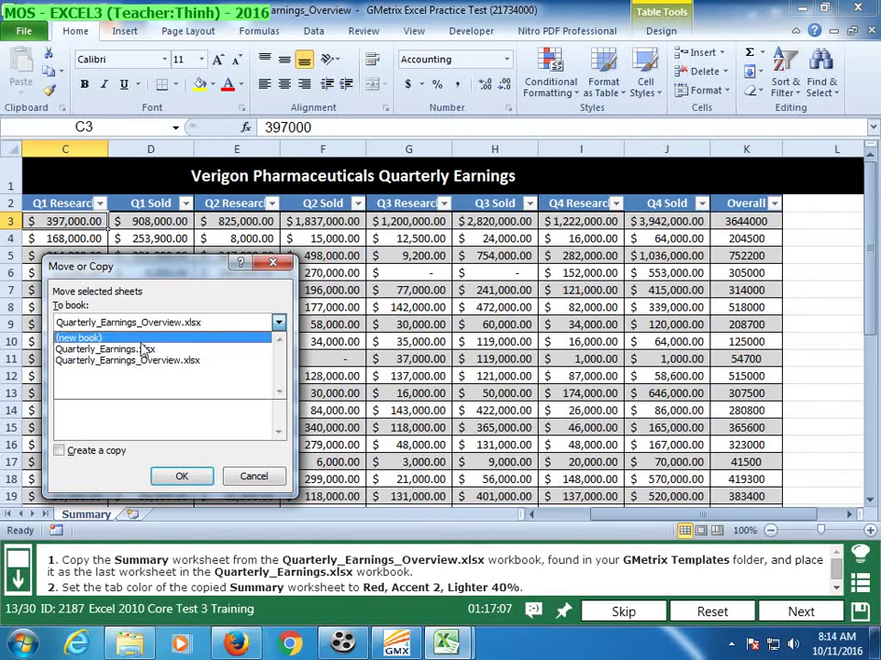
pyautogui.click(140, 350)
pyautogui.click(104, 402)
pyautogui.click(60, 450)
pyautogui.click(188, 477)
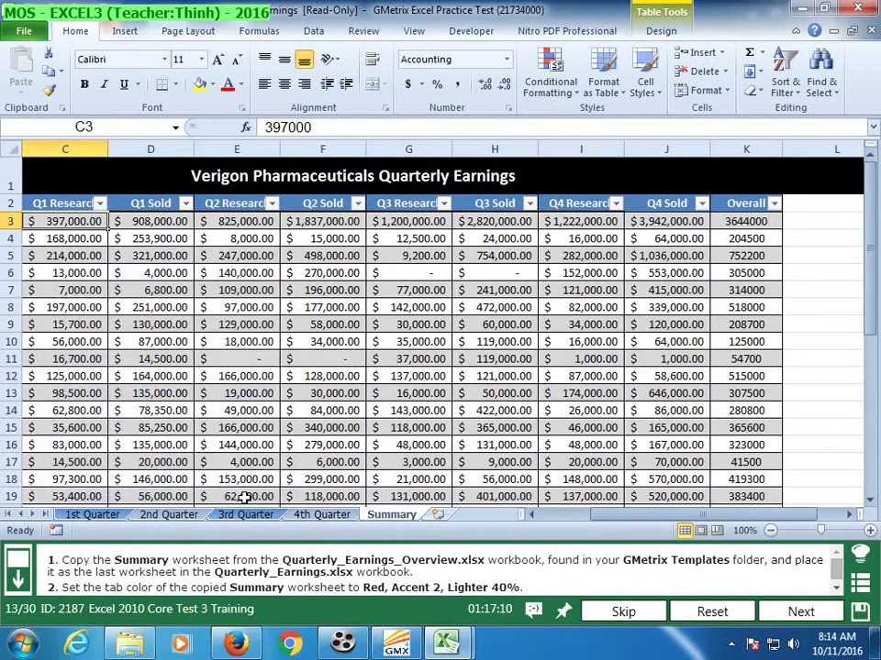
# - Color the copied Summary tab Red, Accent 2, Lighter 40%, then submit and continue
pyautogui.rightClick(410, 518)
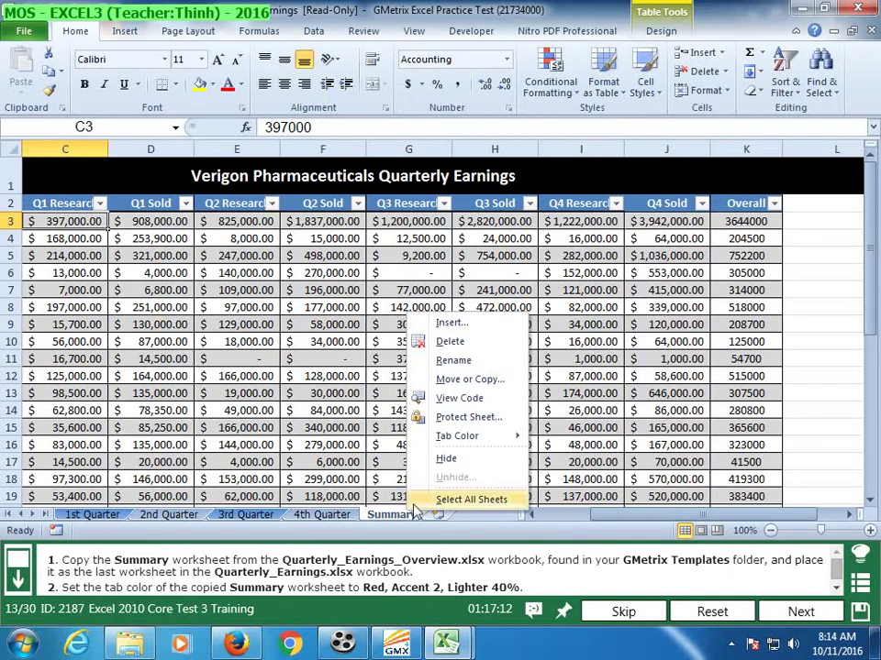
pyautogui.moveTo(481, 438)
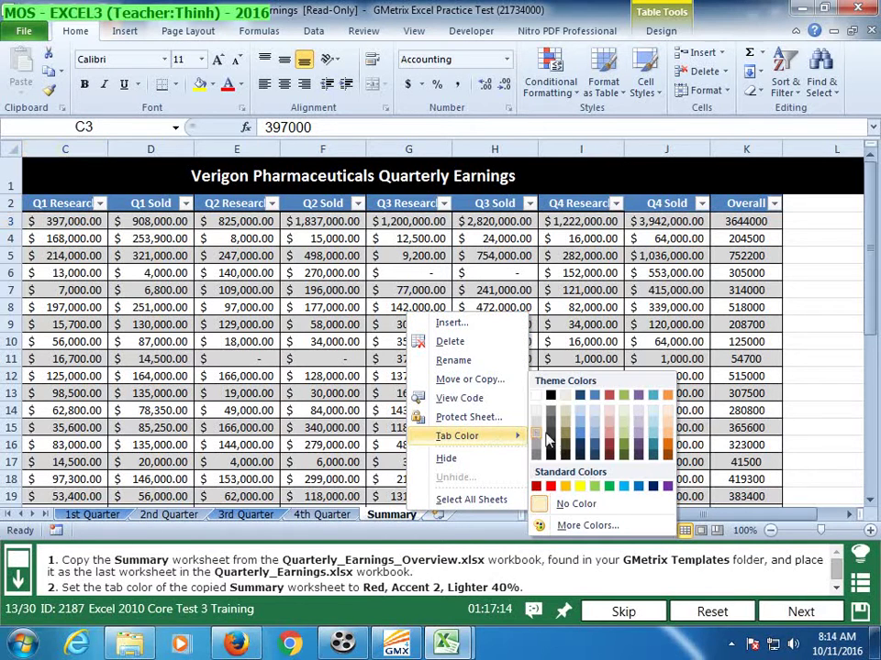
pyautogui.click(610, 436)
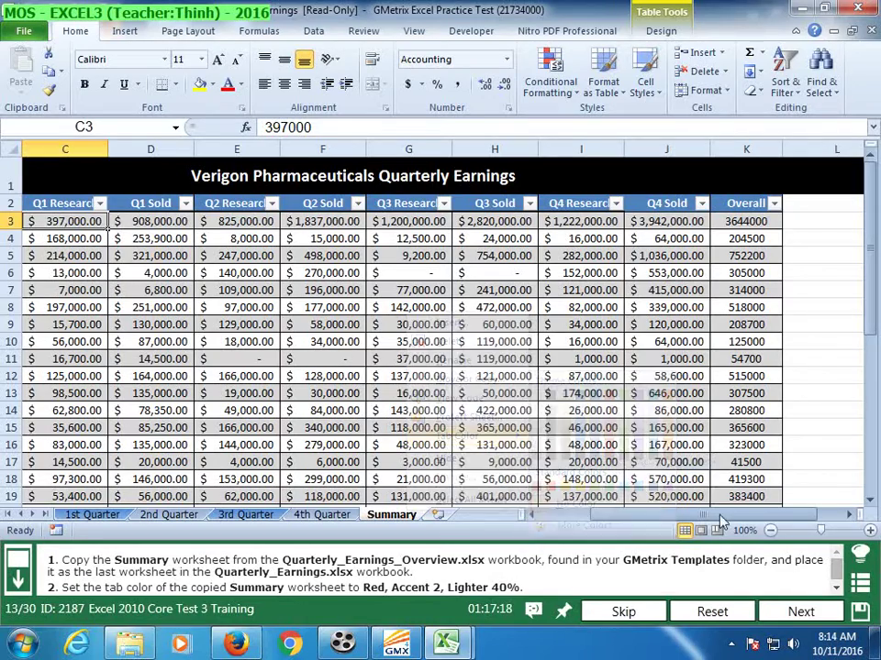
pyautogui.click(802, 612)
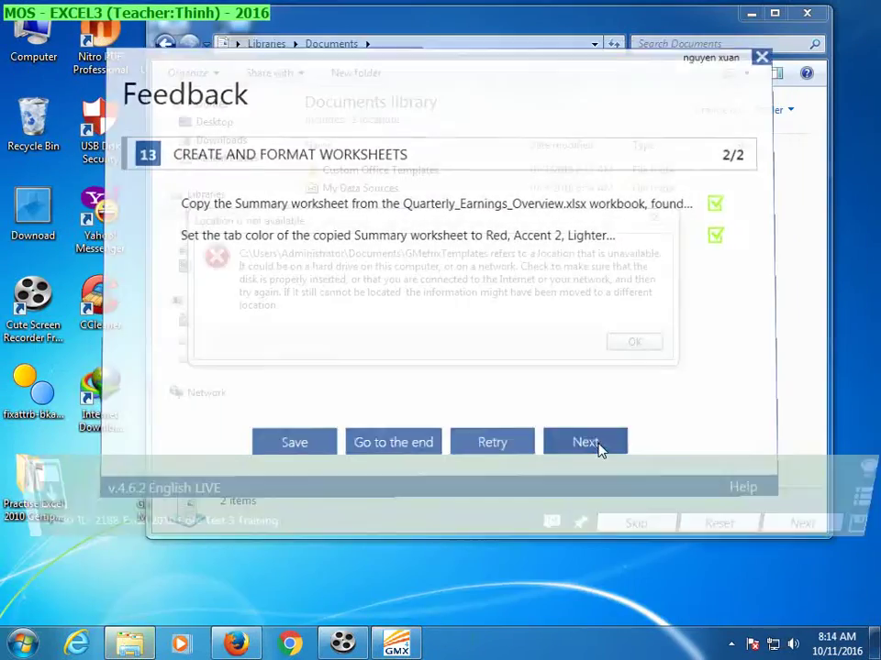
pyautogui.click(598, 447)
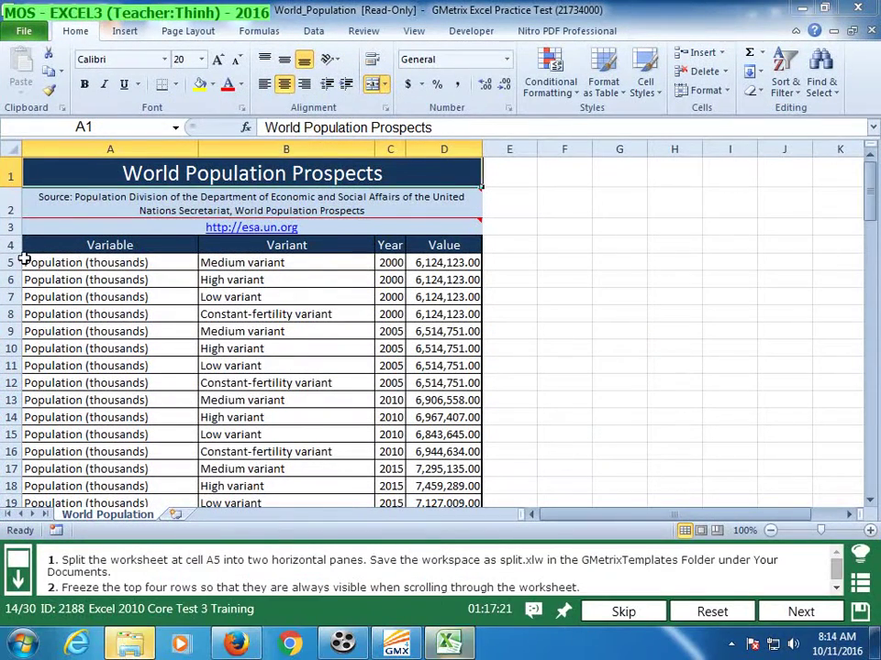
# - Split the World Population sheet into panes at cell A5
pyautogui.click(35, 263)
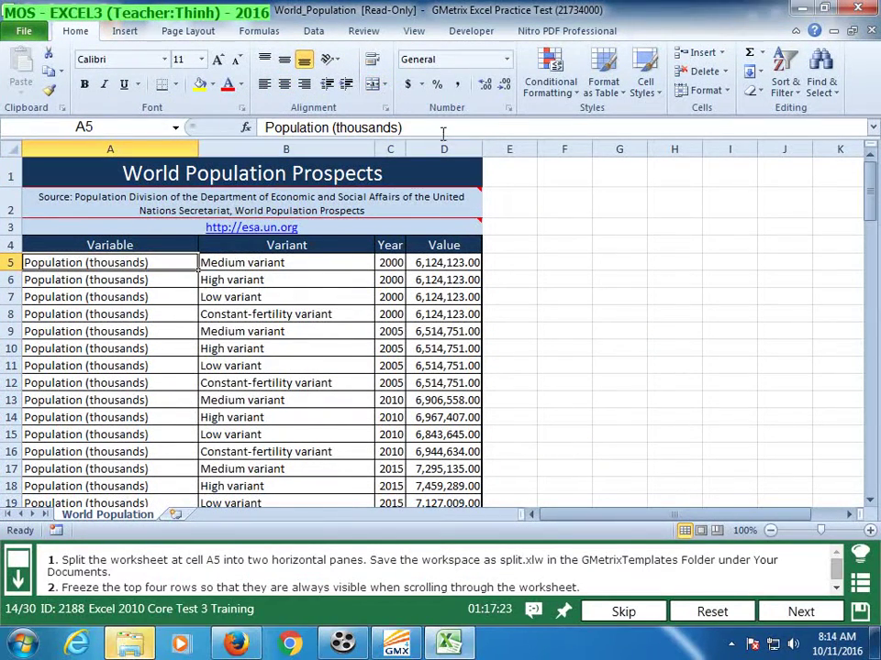
pyautogui.click(413, 31)
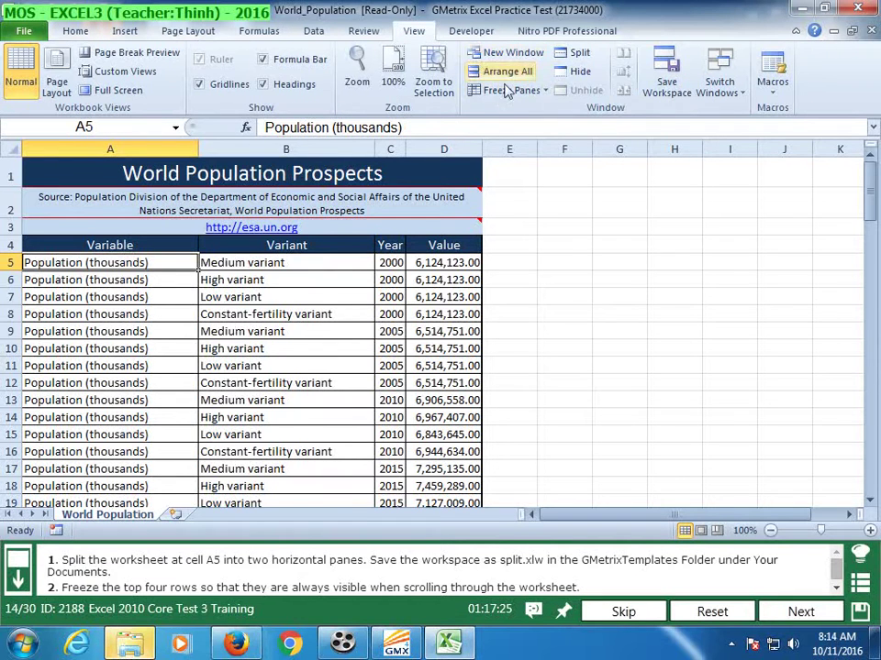
pyautogui.click(579, 55)
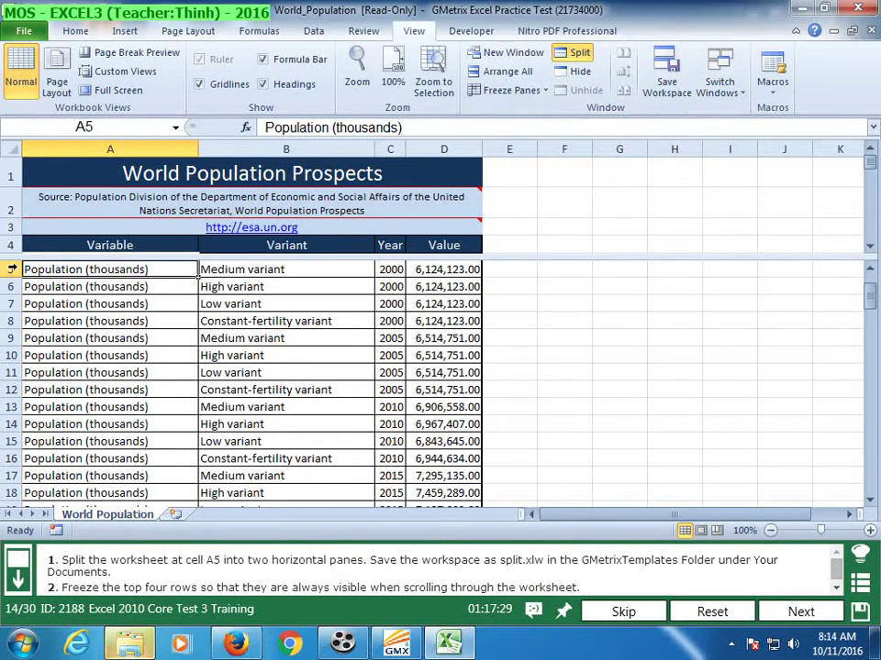
# - Freeze the top four rows, submit, and continue to the next task
pyautogui.click(9, 269)
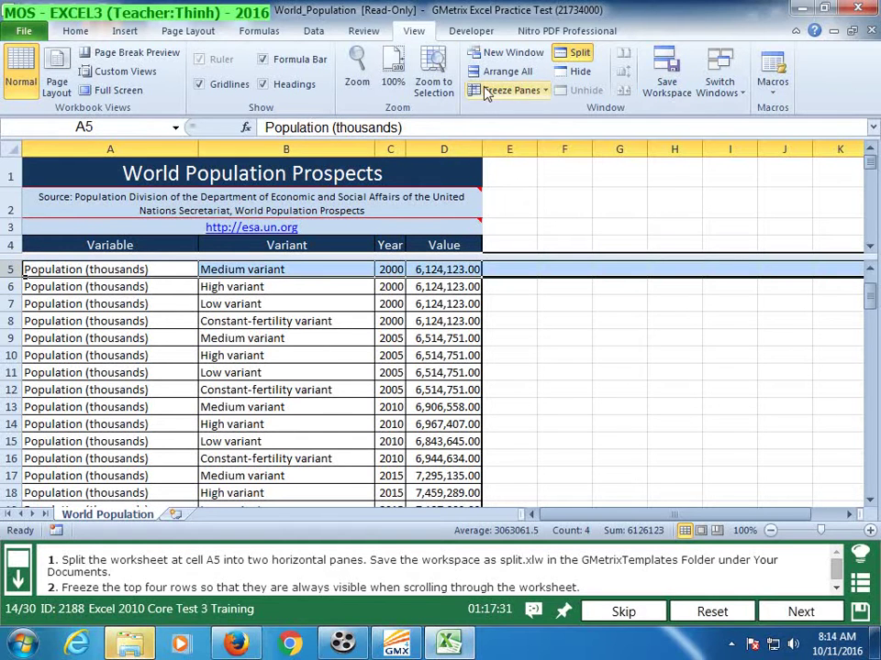
pyautogui.click(535, 89)
pyautogui.click(545, 110)
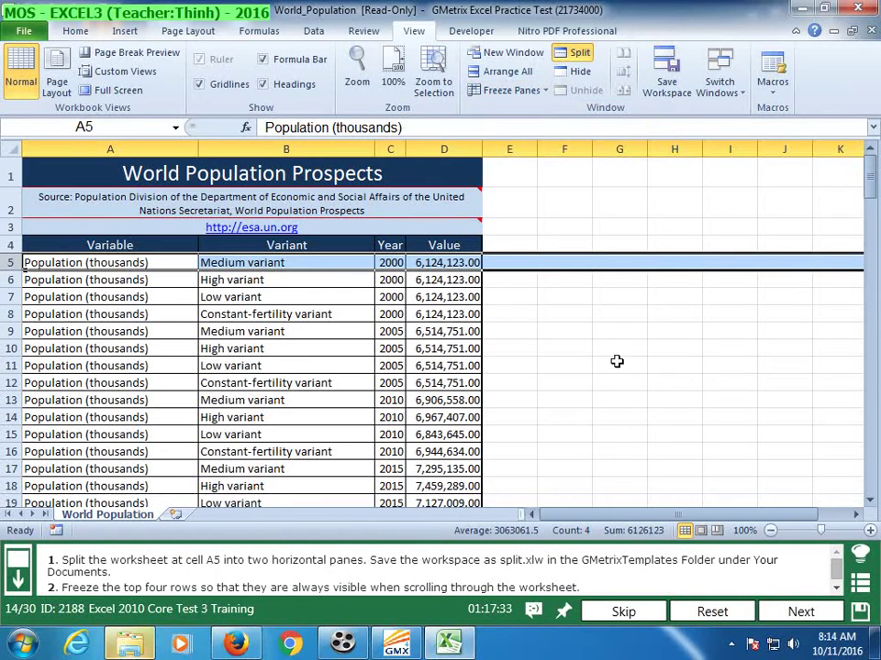
pyautogui.click(720, 417)
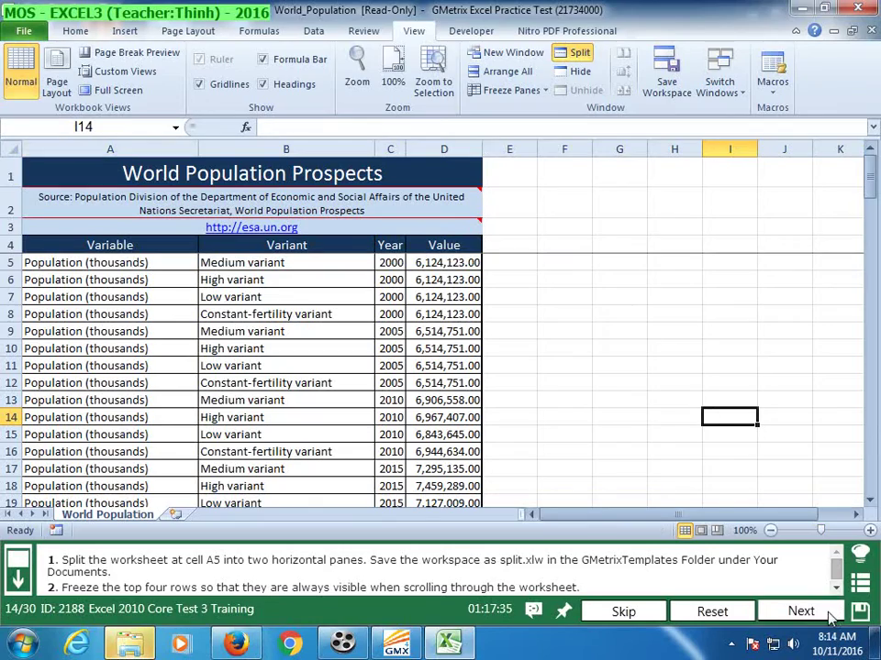
pyautogui.click(826, 613)
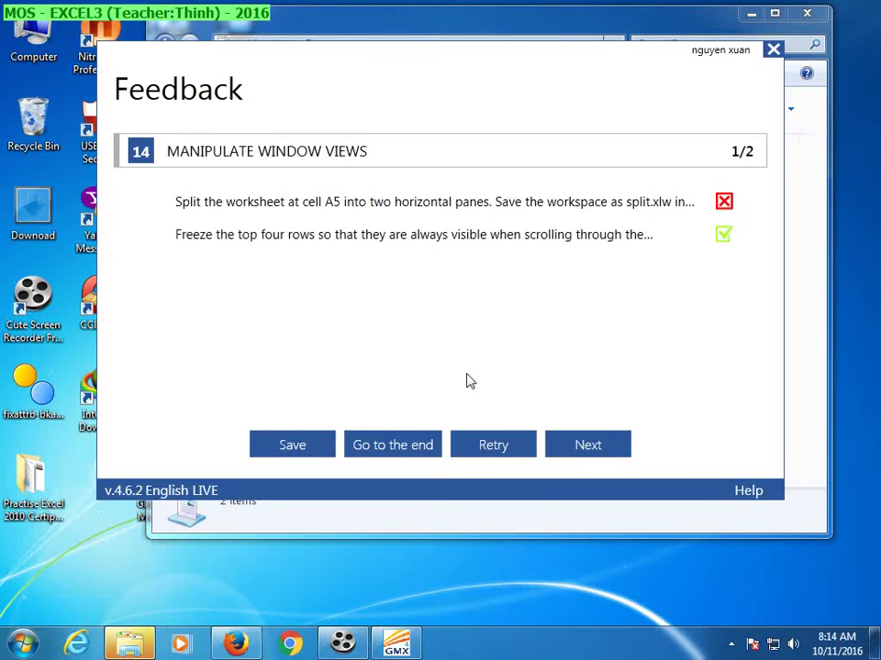
pyautogui.click(511, 450)
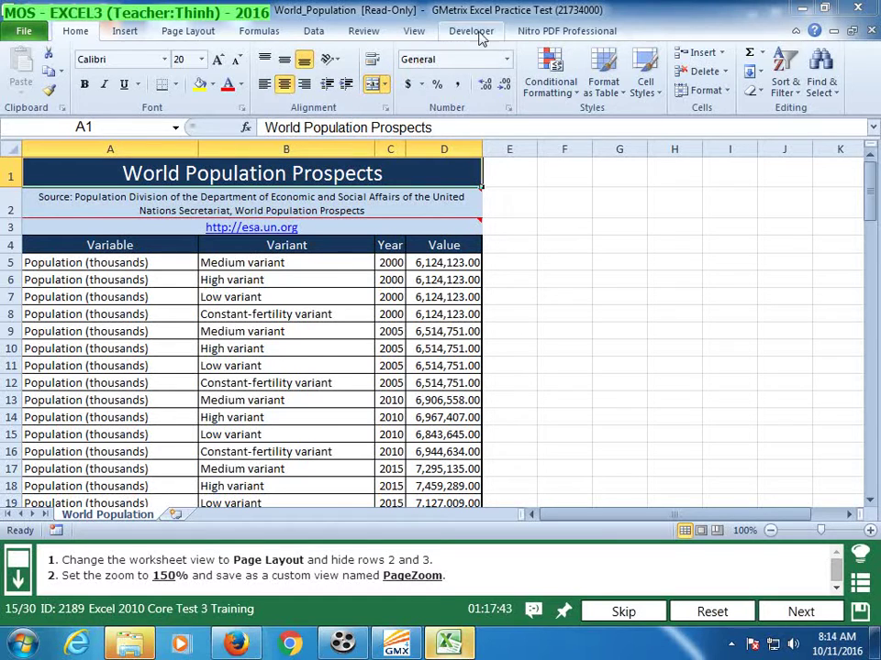
# - Switch World Population to Page Layout view and hide rows 2 and 3
pyautogui.click(414, 32)
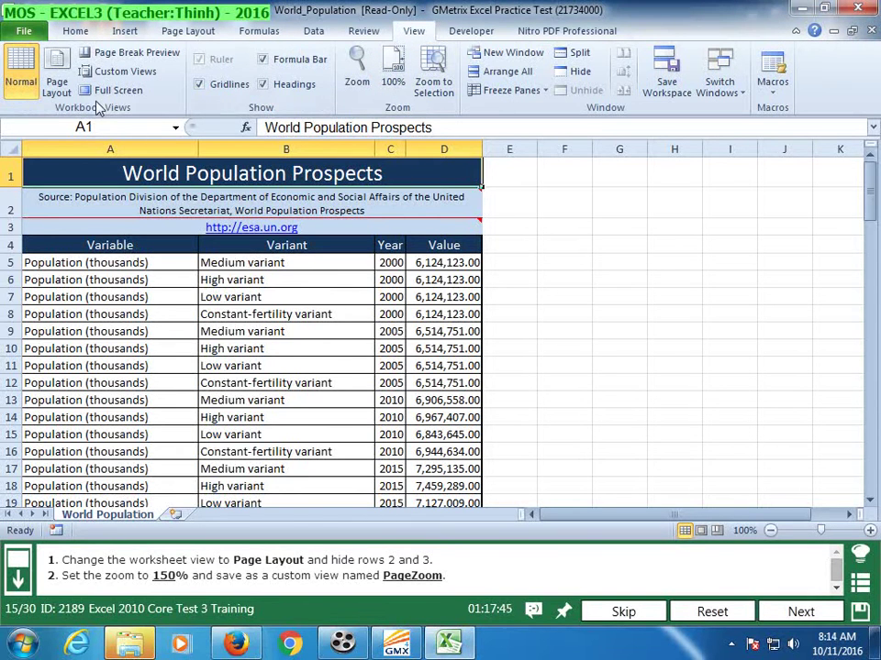
pyautogui.click(60, 80)
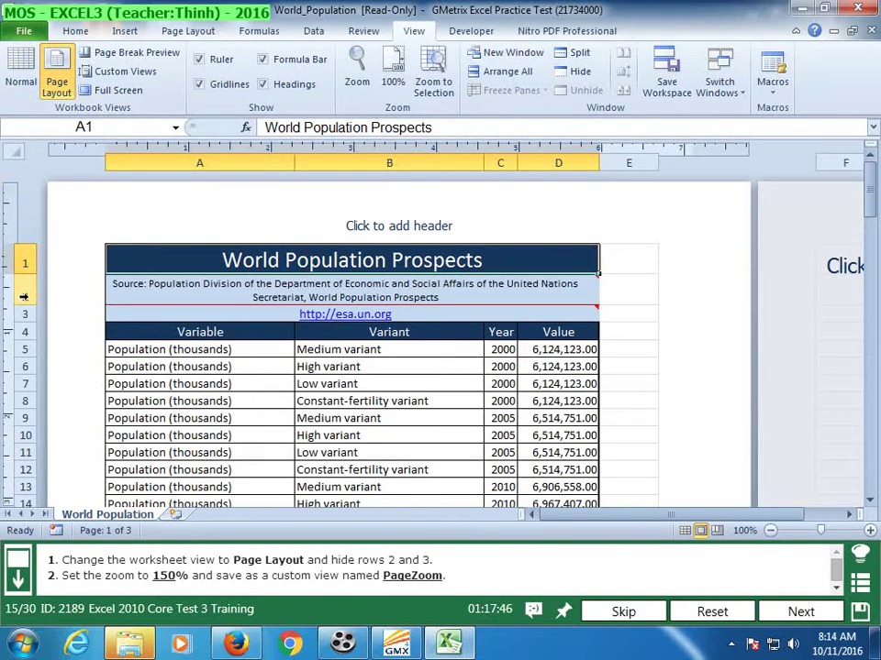
pyautogui.moveTo(25, 297); pyautogui.dragTo(24, 314)
pyautogui.rightClick(24, 314)
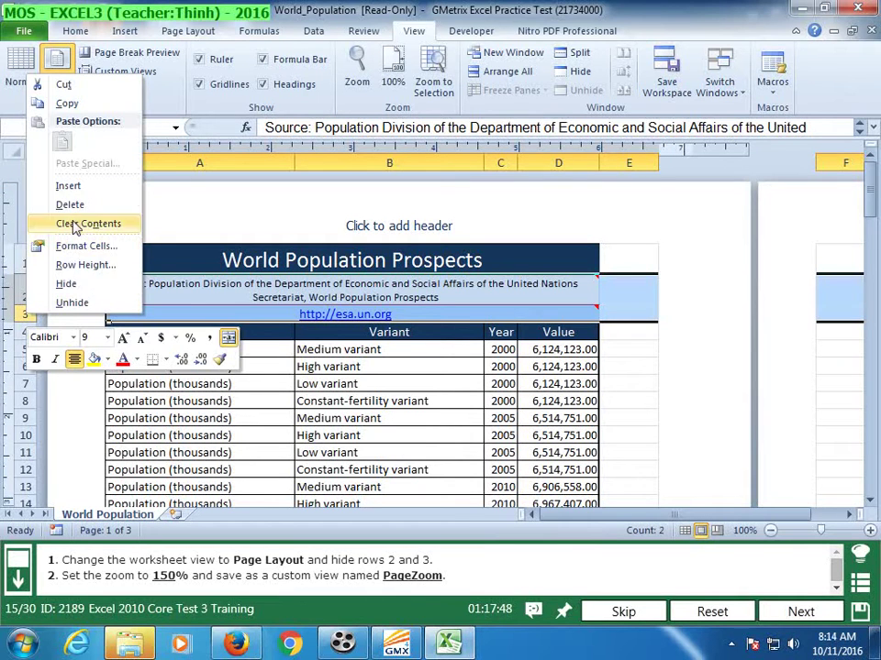
pyautogui.click(70, 284)
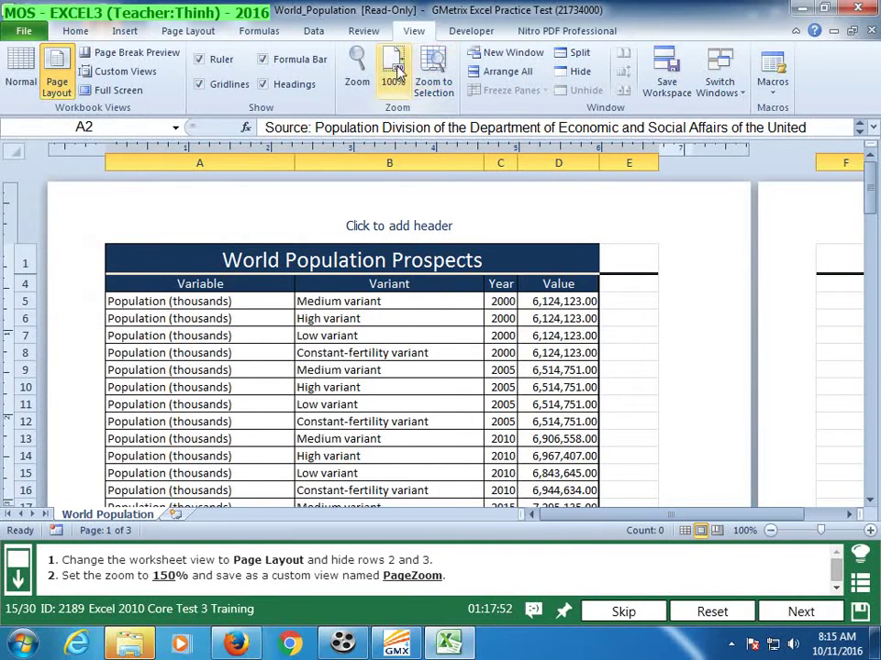
# - Set the zoom to a custom 150%
pyautogui.click(357, 71)
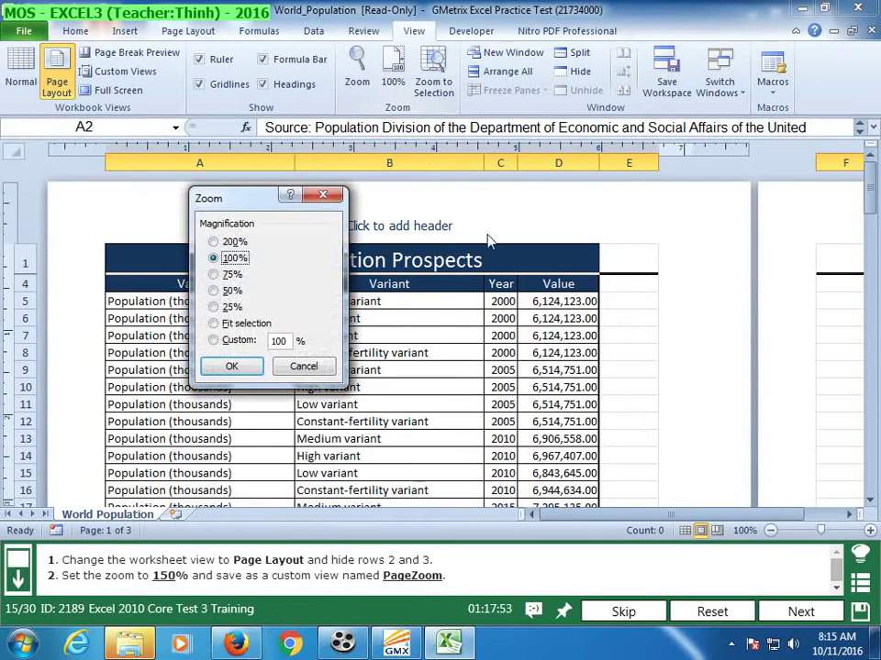
pyautogui.click(229, 342)
pyautogui.write('1')
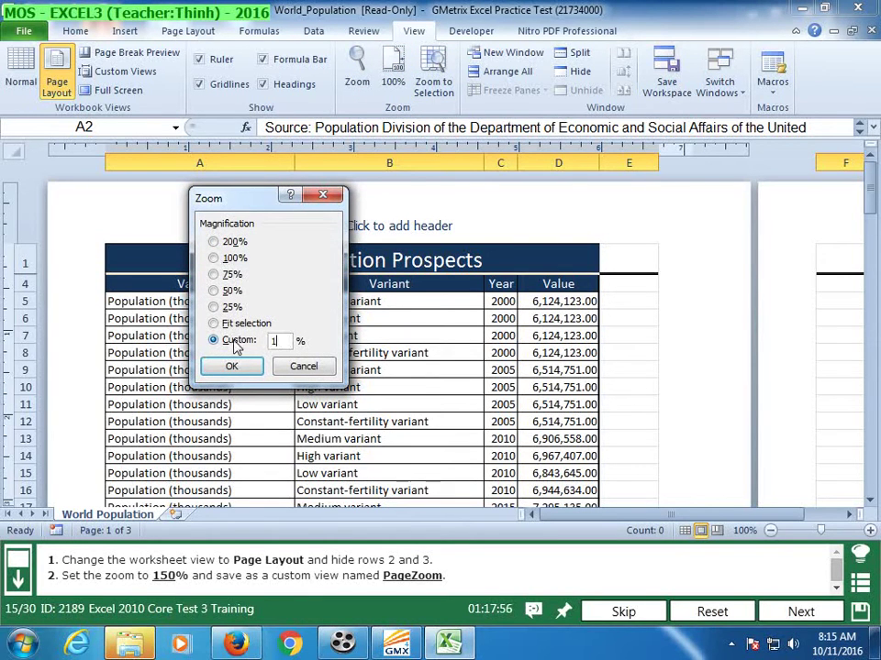
pyautogui.click(249, 366)
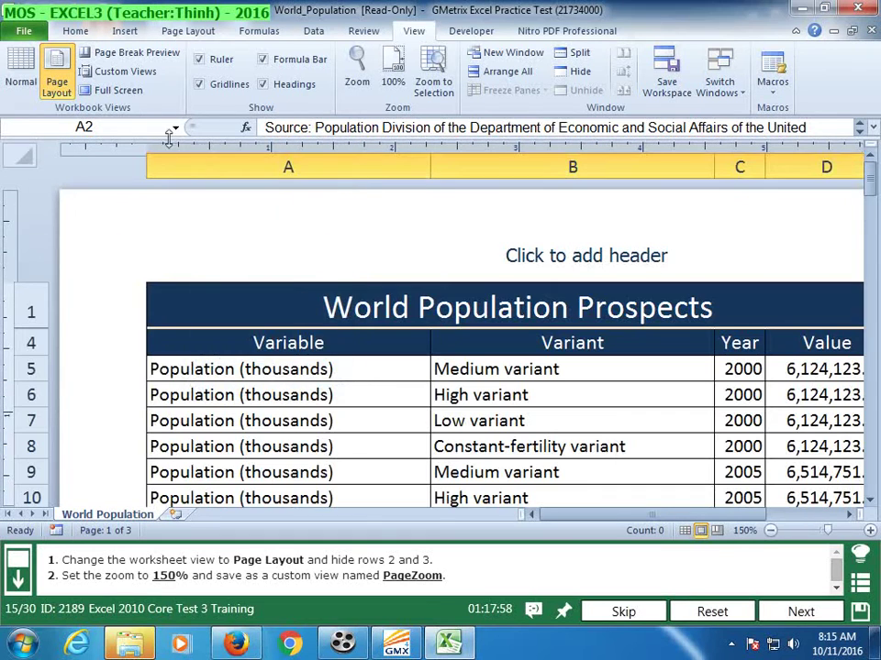
# - Save a custom view named PageZoom, submit, and continue to the next task
pyautogui.click(117, 72)
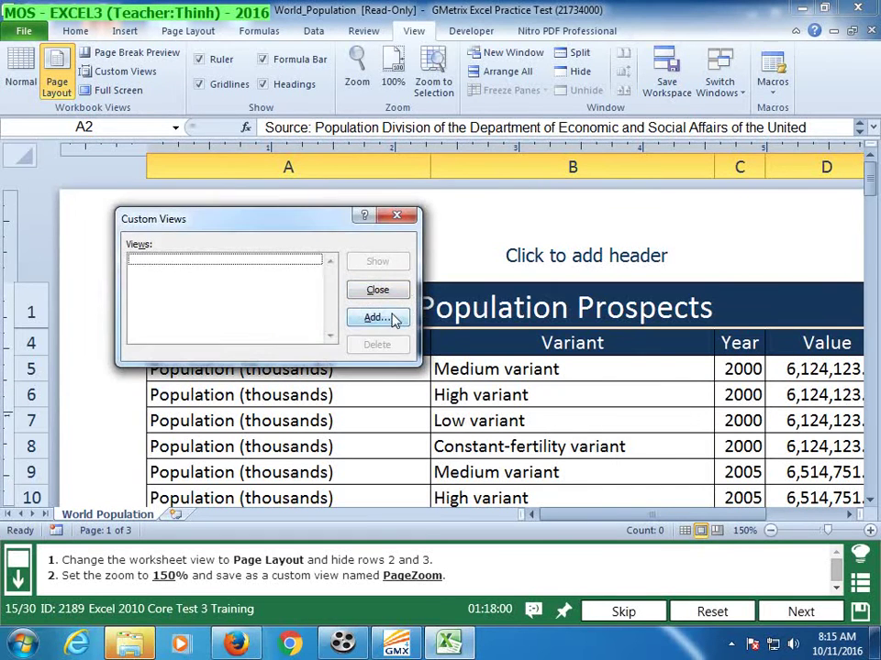
pyautogui.click(393, 318)
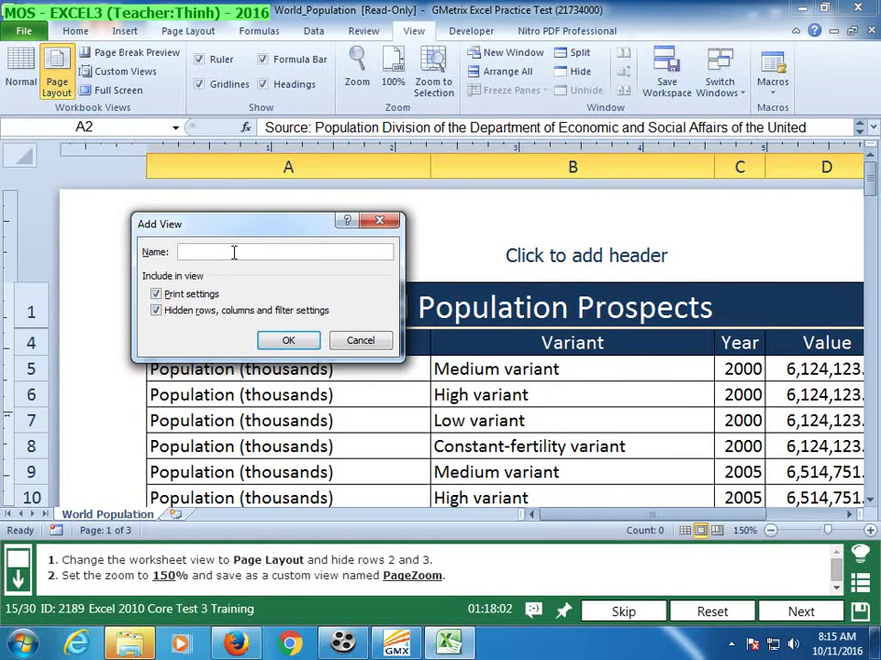
pyautogui.write('PageZoom')
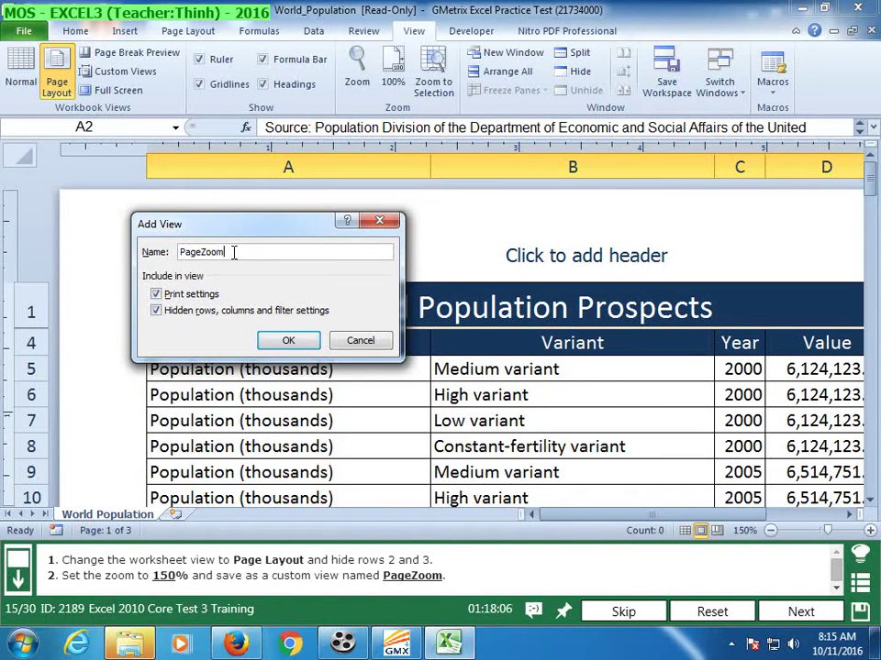
pyautogui.press('Return')
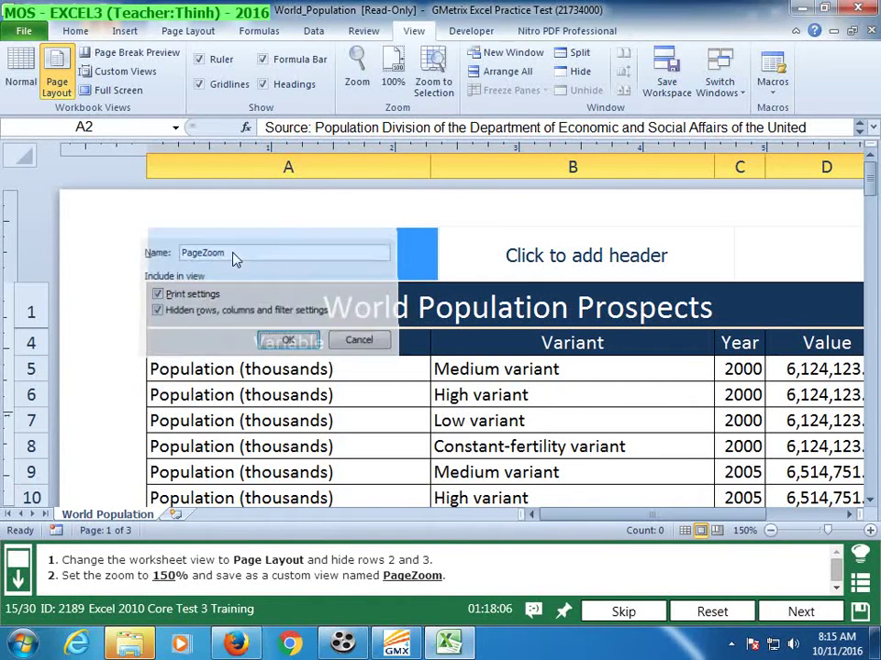
pyautogui.click(798, 612)
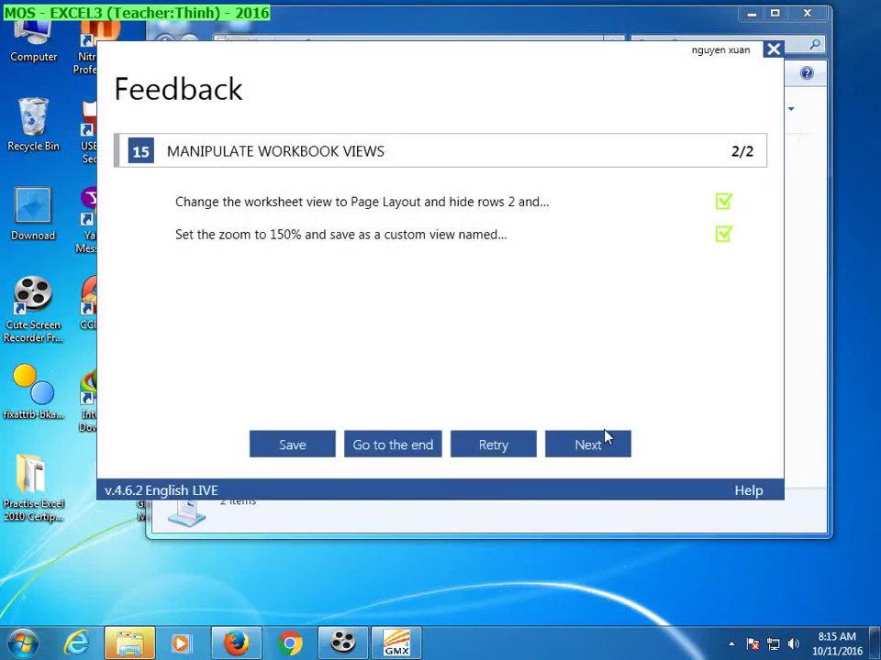
pyautogui.click(607, 441)
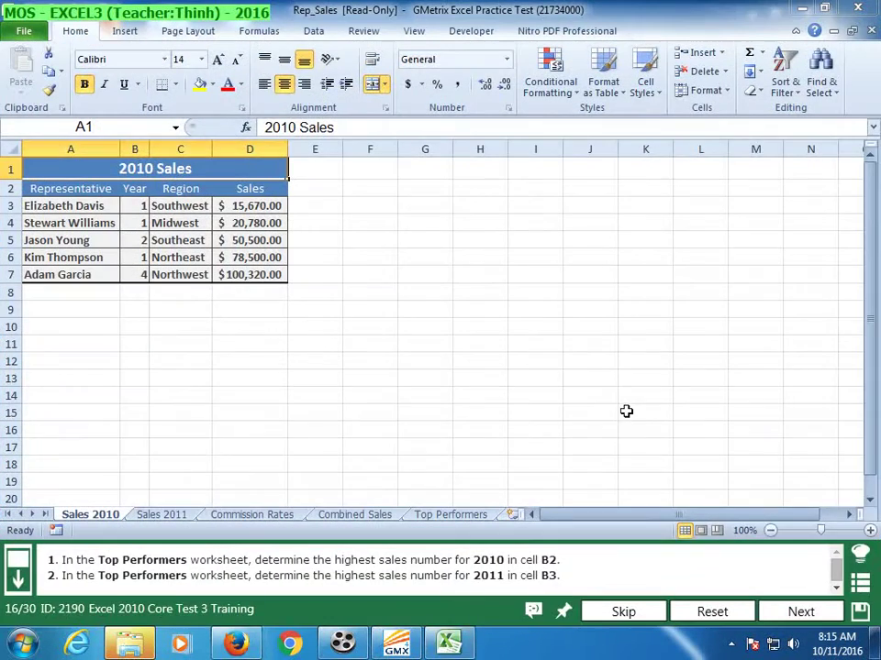
# - Enter =MAX('Sales 2010'!D3:D7) in Top Performers B2, giving 100,320.00
pyautogui.click(448, 517)
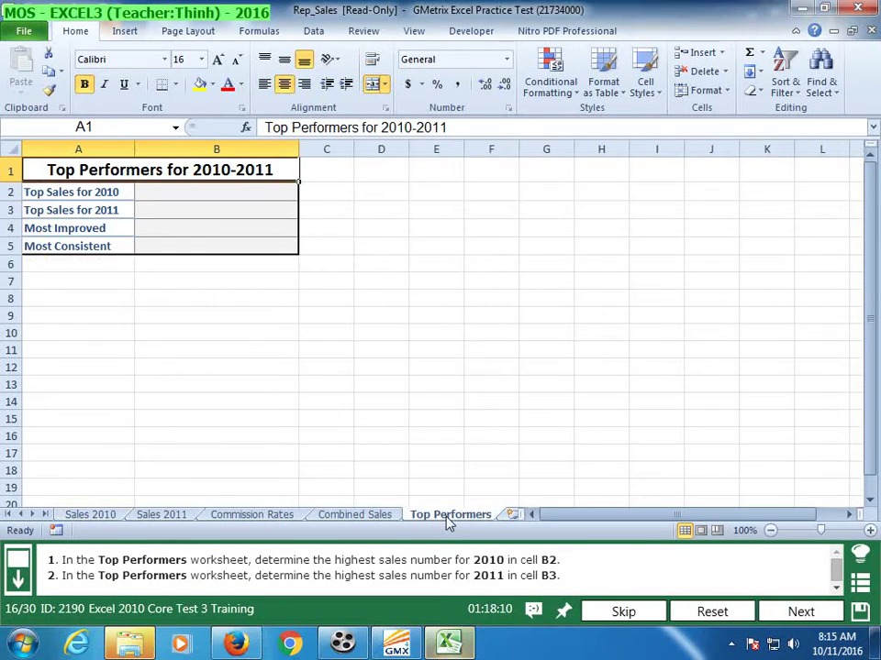
pyautogui.click(211, 188)
pyautogui.write('=')
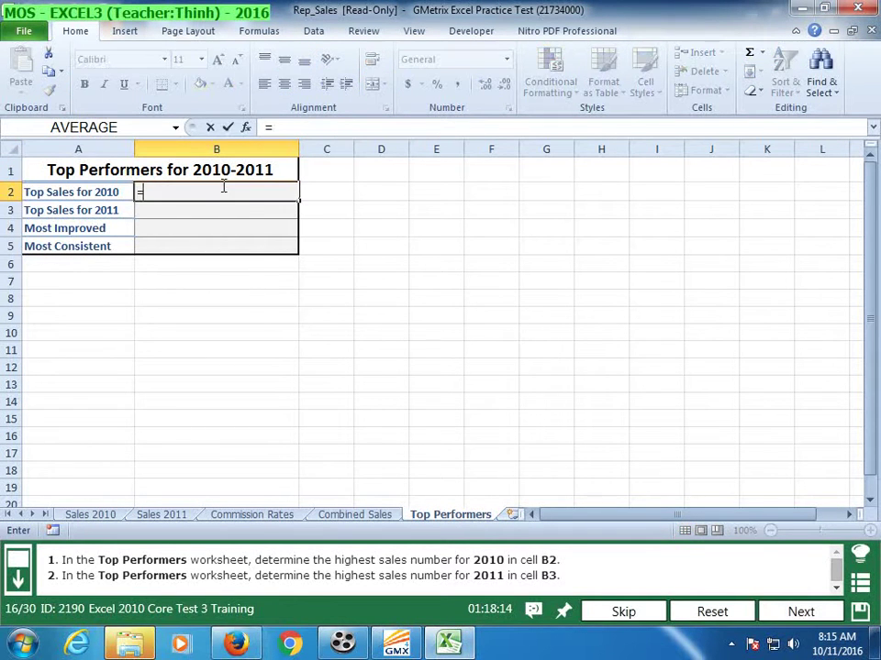
pyautogui.write('max(')
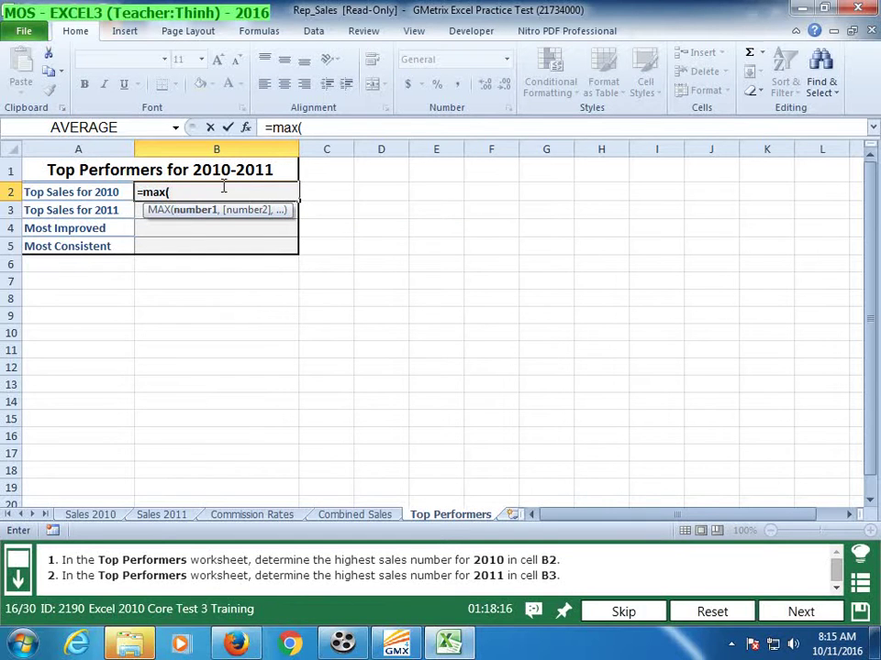
pyautogui.click(117, 515)
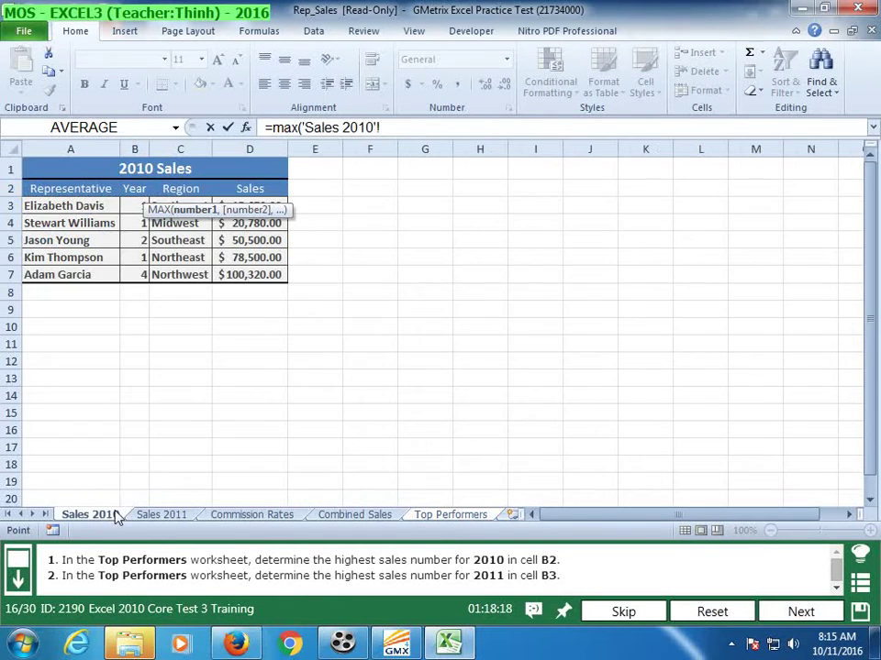
pyautogui.moveTo(252, 202); pyautogui.dragTo(258, 257)
pyautogui.write(')')
pyautogui.press('Return')
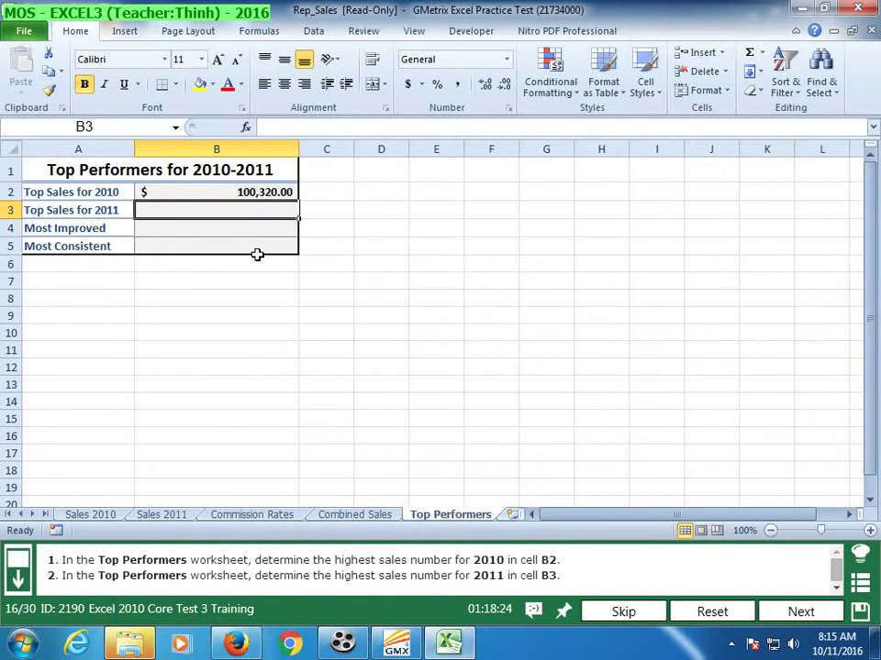
# - Enter =MAX('Sales 2011'!D3:D7) in B3 for 130,410.20 and submit the task
pyautogui.write('=max')
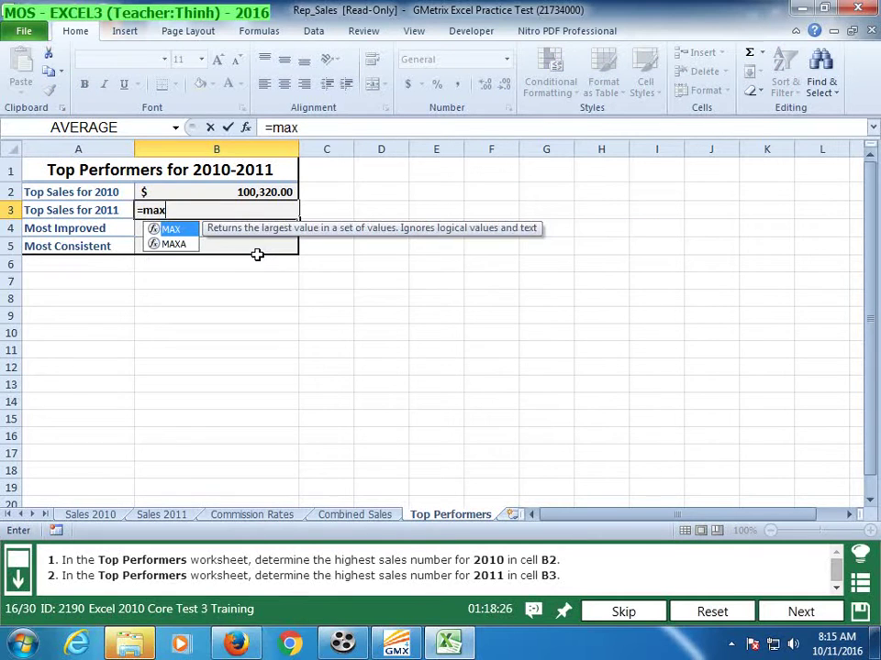
pyautogui.write('(')
pyautogui.click(170, 516)
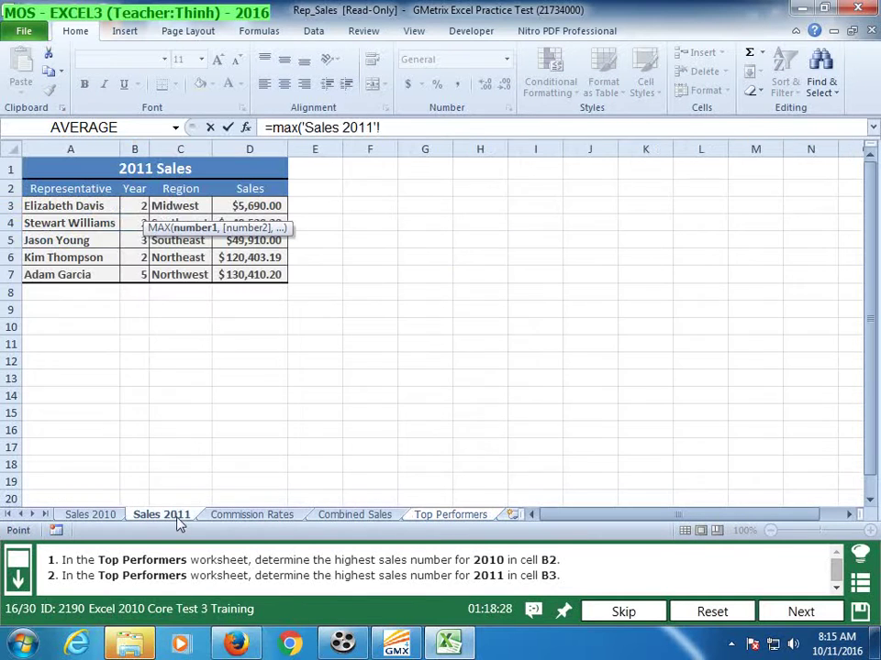
pyautogui.moveTo(261, 203); pyautogui.dragTo(271, 273)
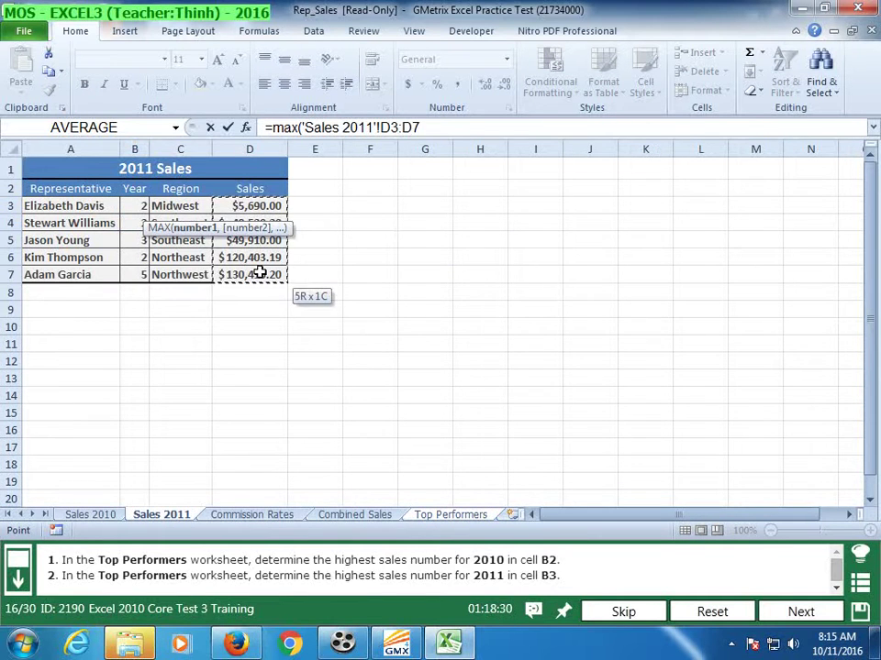
pyautogui.press('Return')
pyautogui.click(578, 298)
pyautogui.click(798, 612)
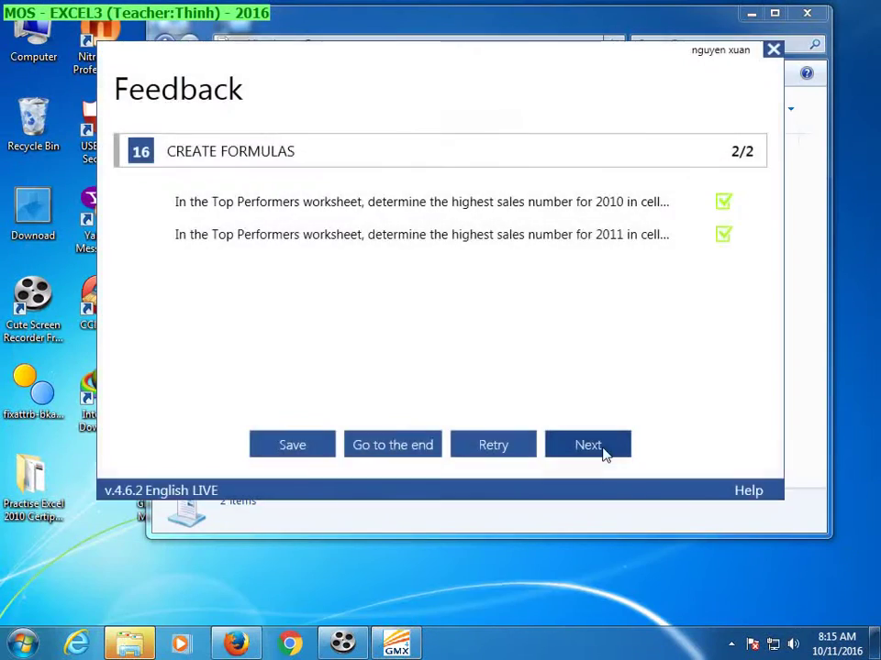
pyautogui.click(603, 449)
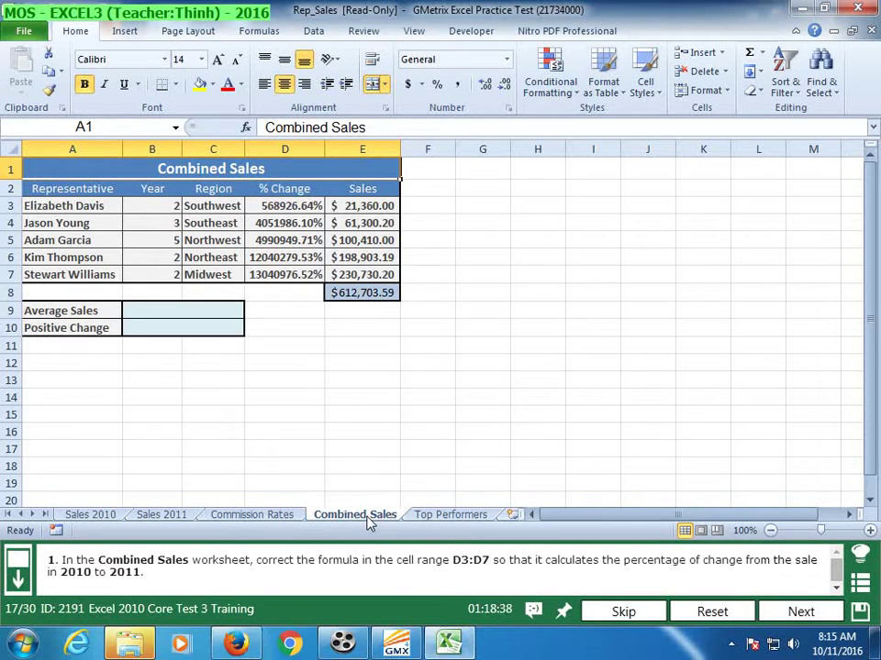
# - Wrap the subtraction in the D3 % Change formula in parentheses
pyautogui.click(266, 213)
pyautogui.click(275, 128)
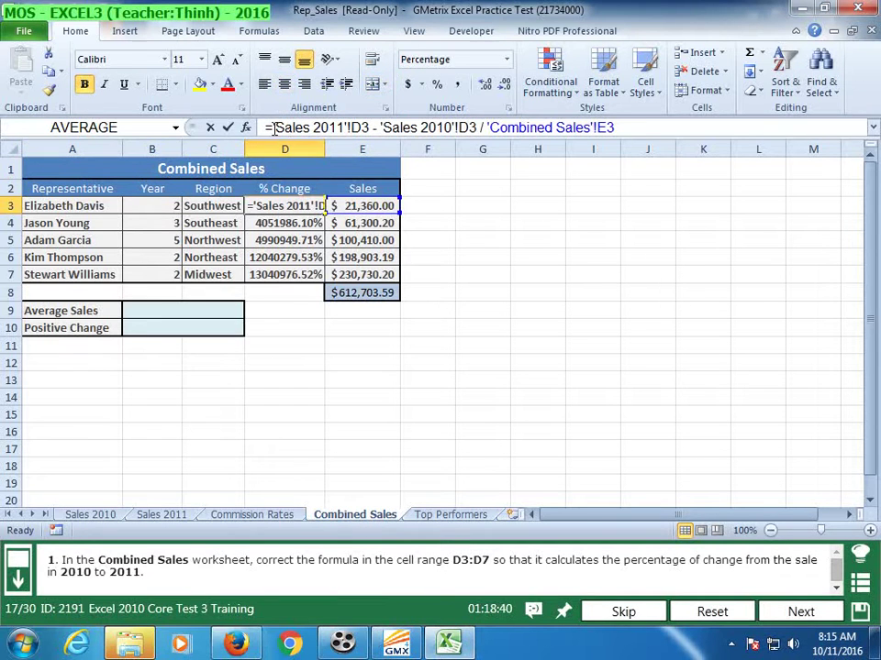
pyautogui.write('(')
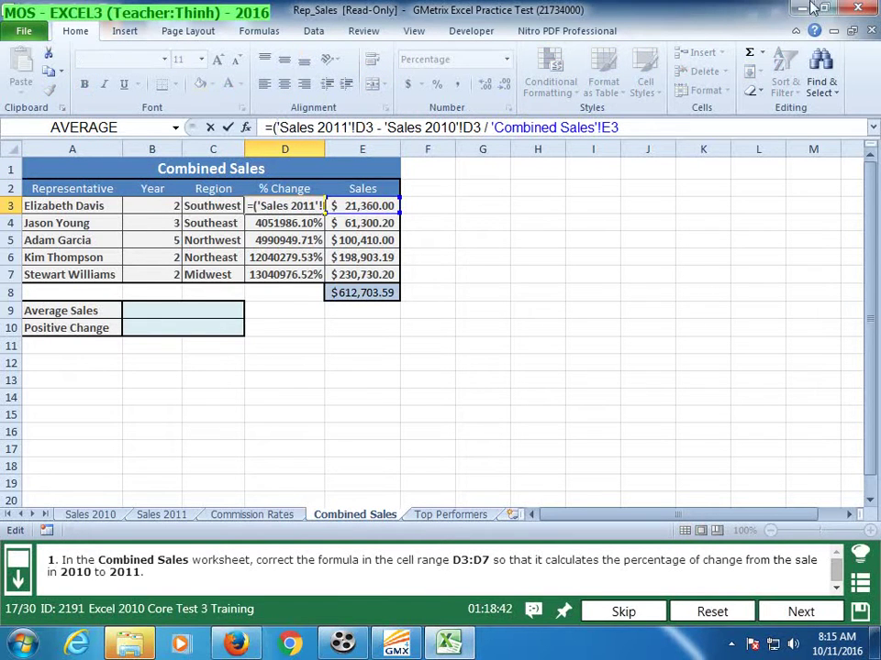
pyautogui.click(497, 128)
pyautogui.write(')')
pyautogui.press('Return')
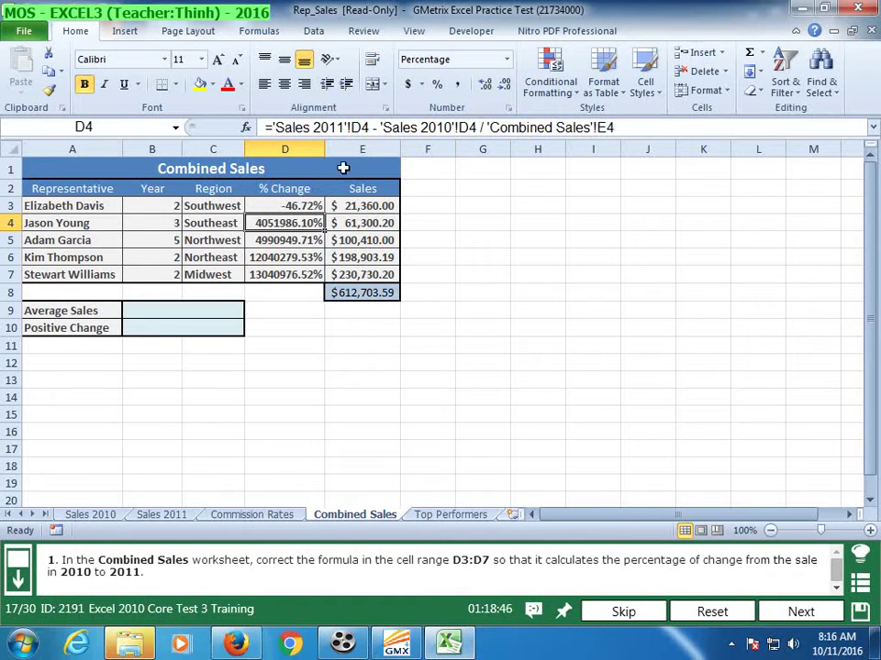
# - Fill the corrected % Change formula down to D7 and submit the task
pyautogui.click(303, 206)
pyautogui.moveTo(323, 213); pyautogui.dragTo(323, 281)
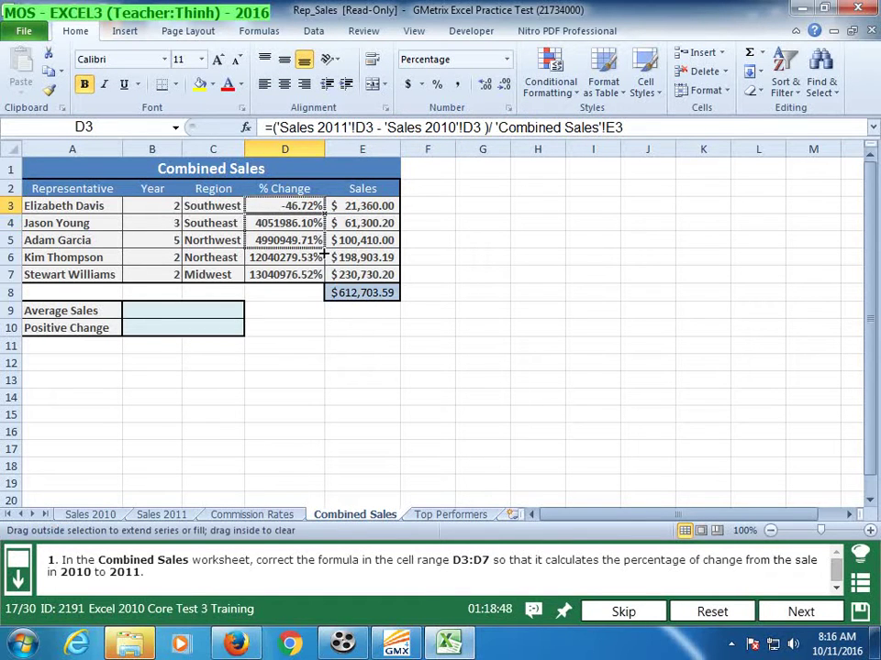
pyautogui.click(541, 289)
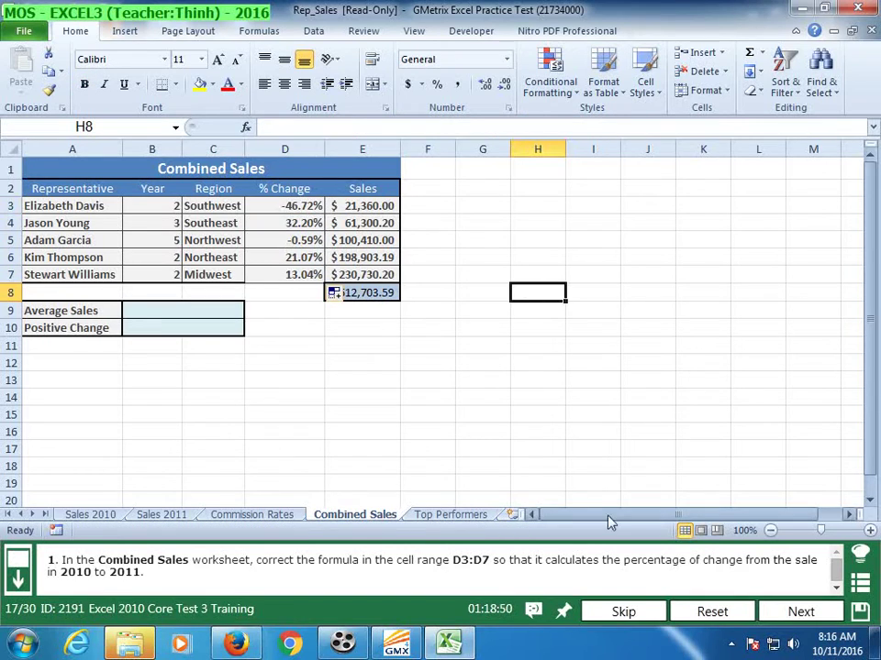
pyautogui.click(801, 611)
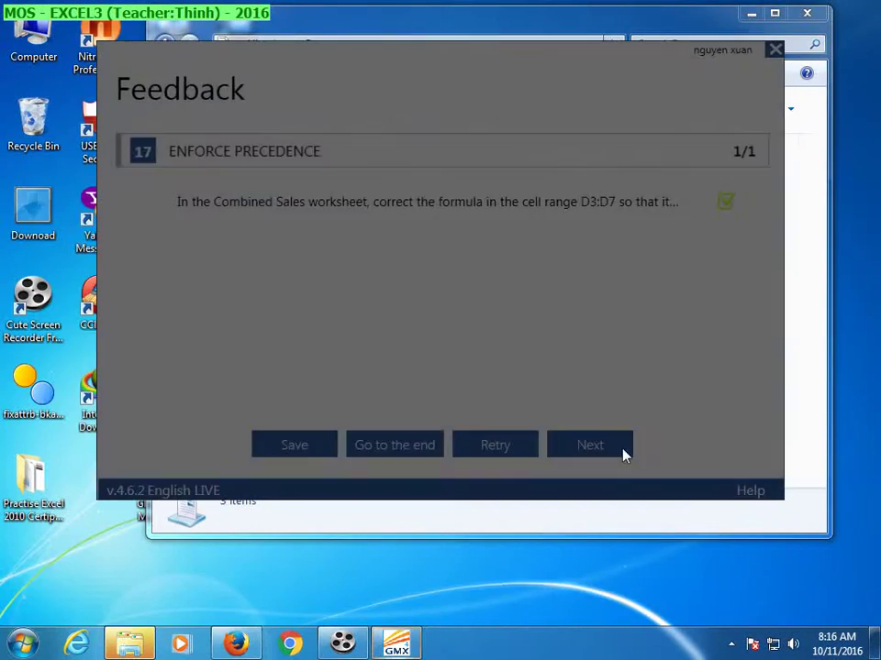
pyautogui.click(614, 446)
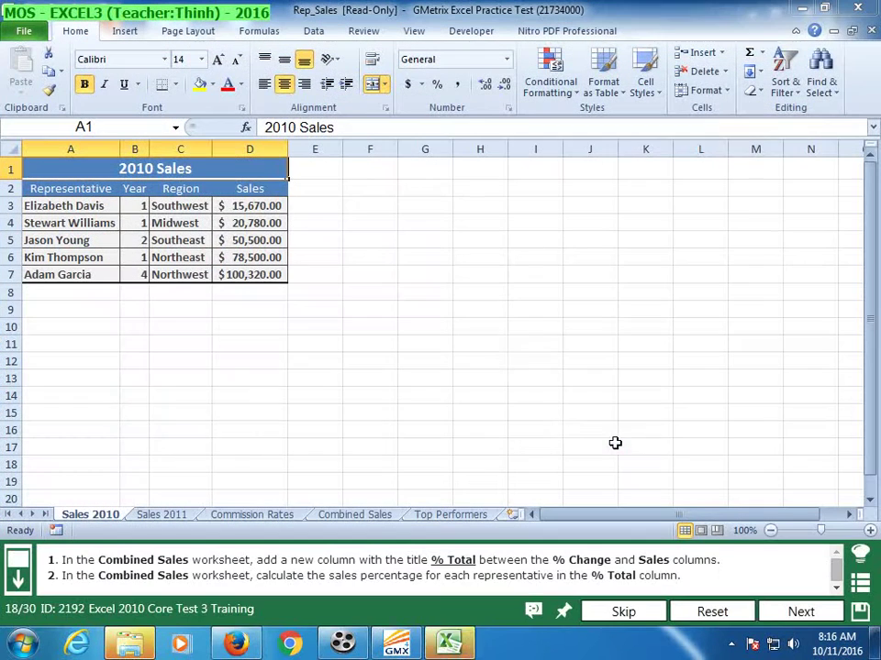
# - Insert a new column E before Sales on Combined Sales, headed % Total
pyautogui.click(355, 517)
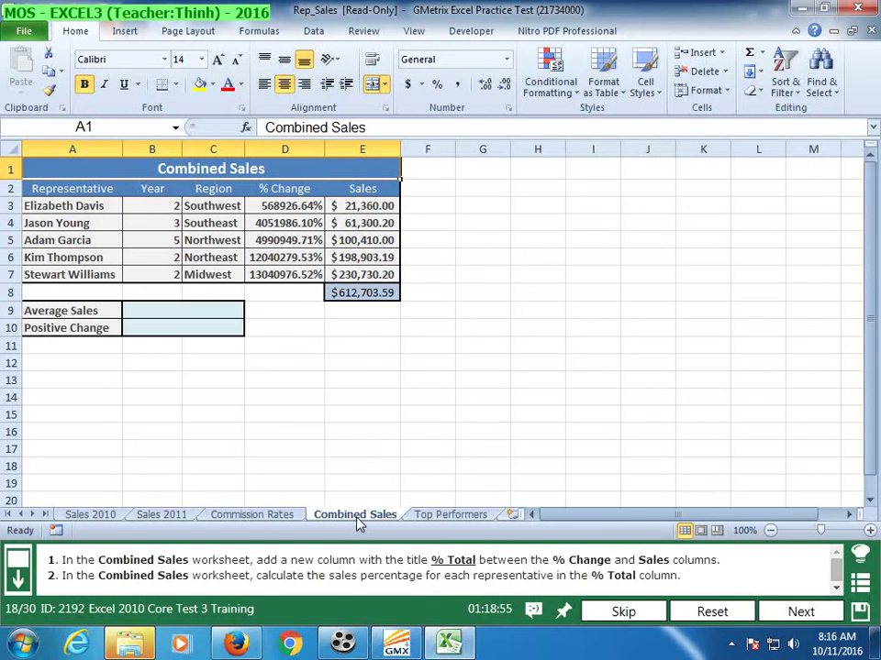
pyautogui.click(339, 148)
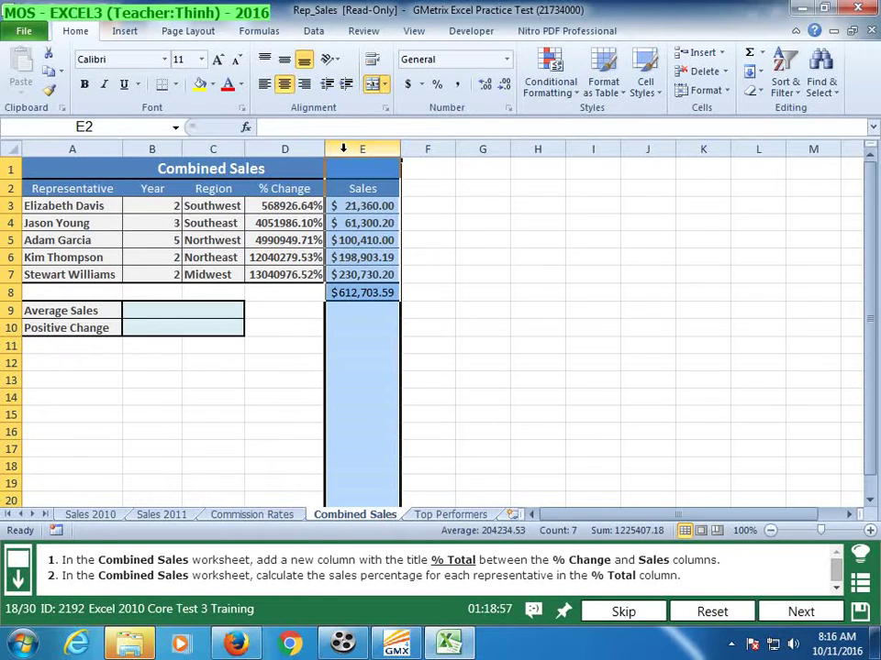
pyautogui.click(725, 55)
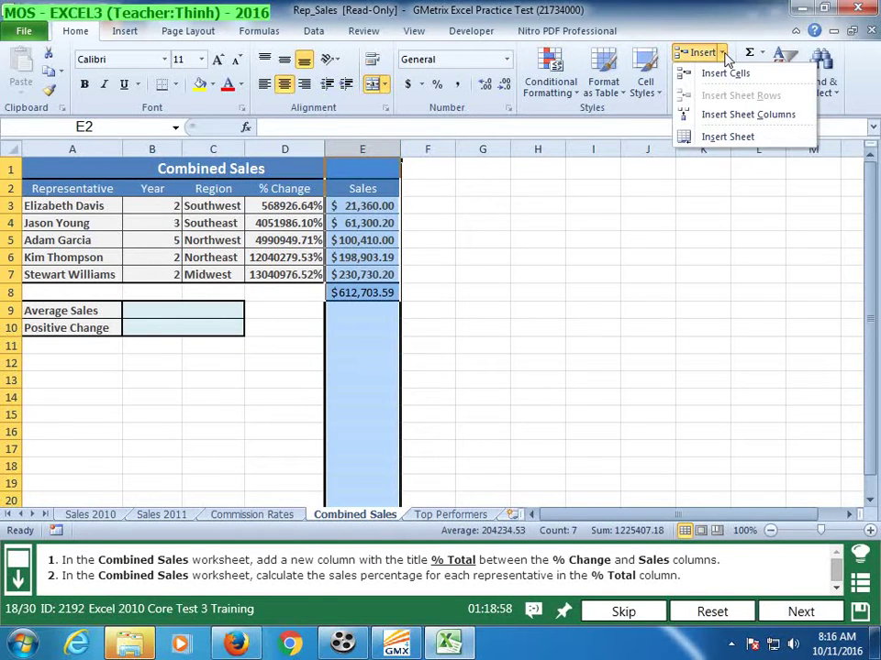
pyautogui.click(752, 114)
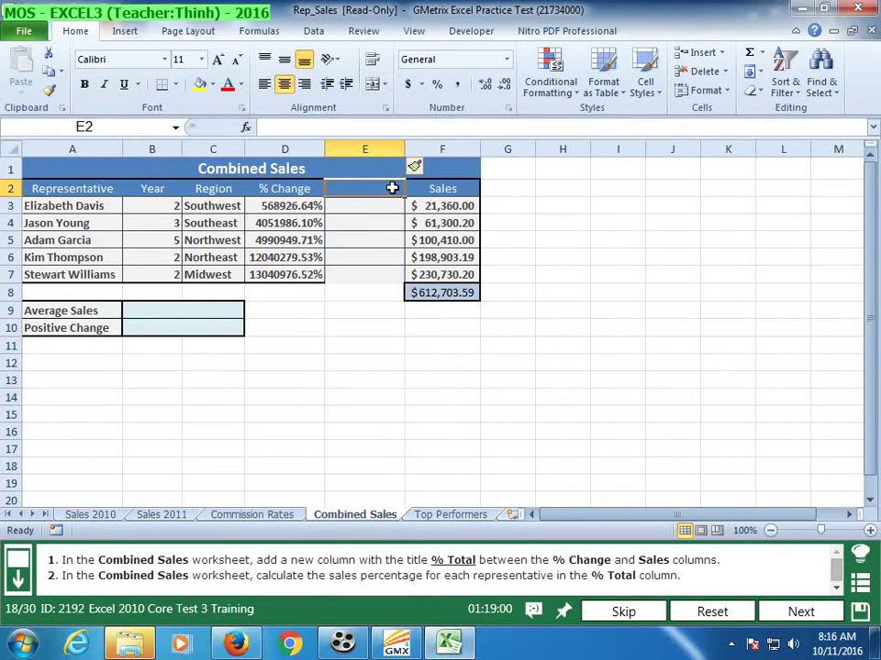
pyautogui.write('%')
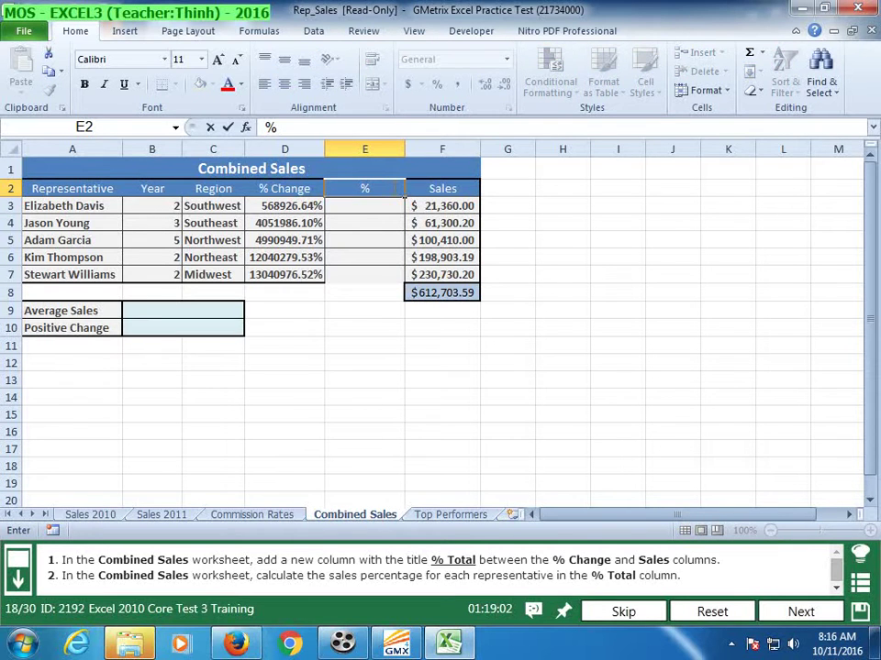
pyautogui.write('l')
pyautogui.press('Return')
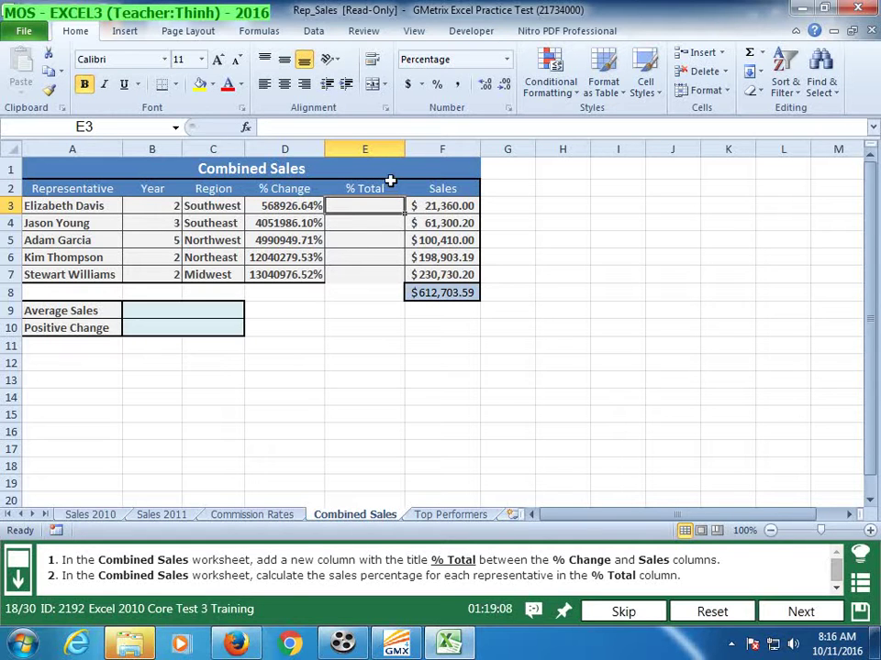
# - Enter =F3/$F$8 in E3 to get the first share of total sales
pyautogui.write('=')
pyautogui.click(453, 205)
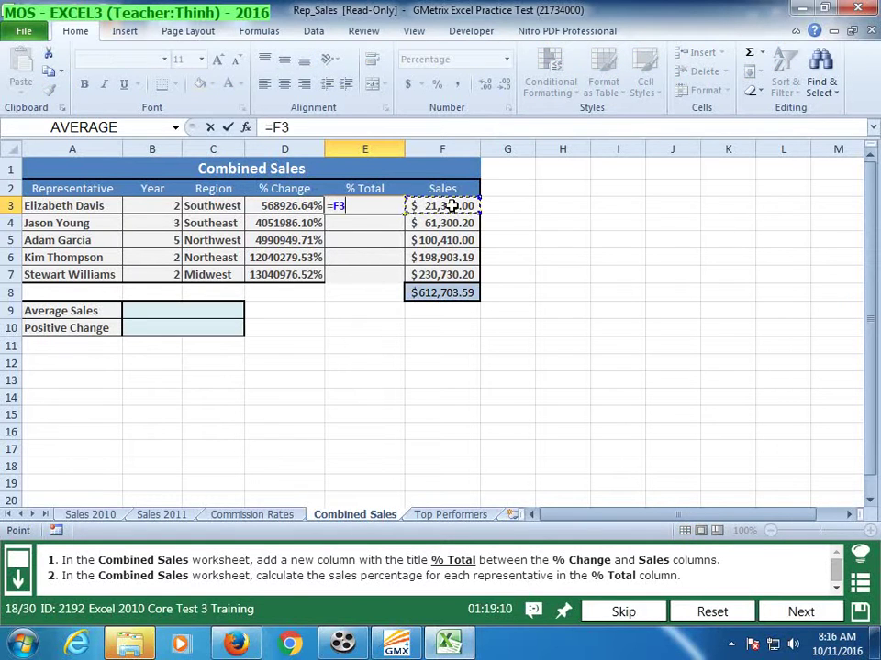
pyautogui.write('/')
pyautogui.click(468, 292)
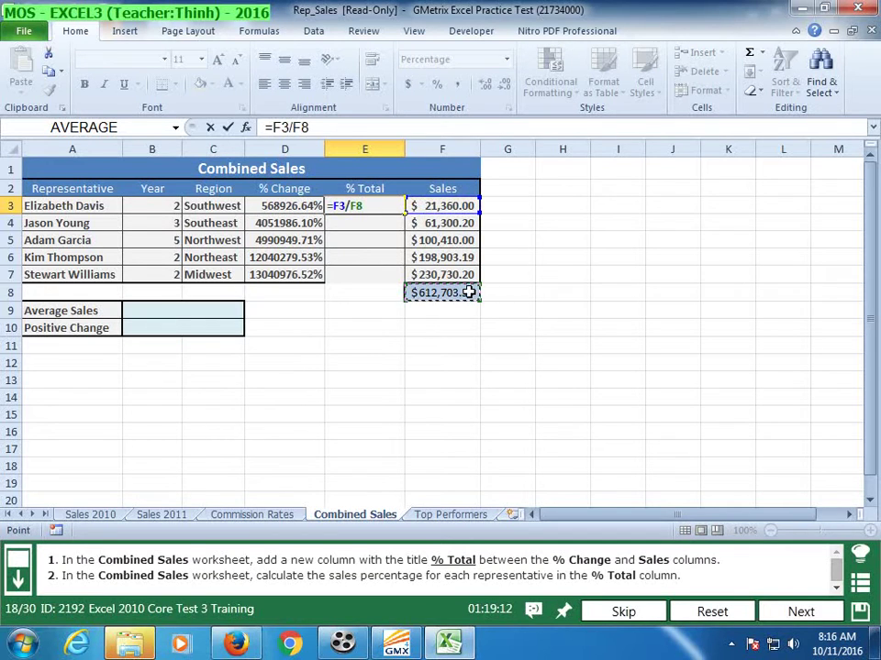
pyautogui.press('F4')
pyautogui.press('Return')
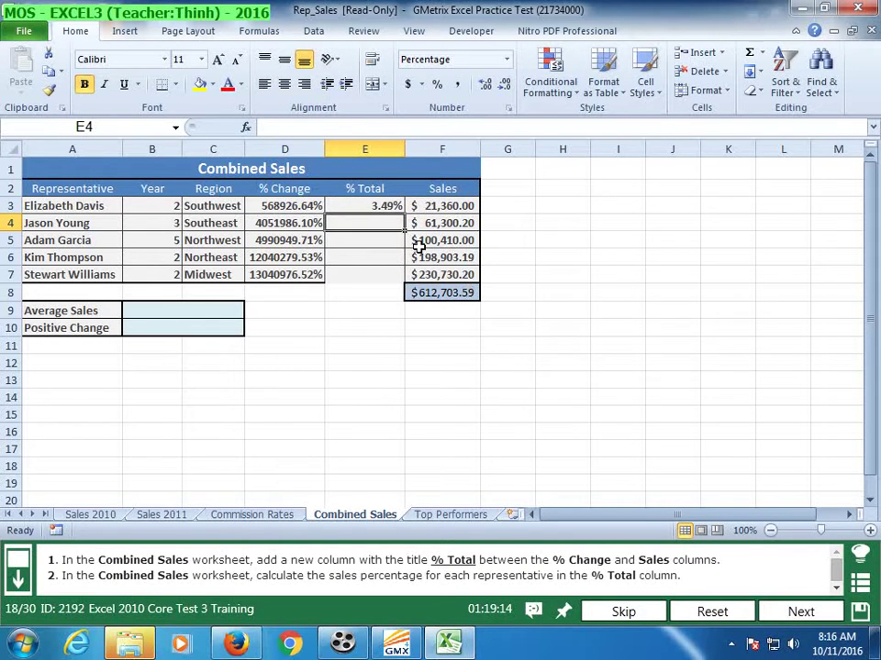
# - Fill the % Total formula down to E7 and submit the task
pyautogui.click(394, 206)
pyautogui.moveTo(403, 212); pyautogui.dragTo(404, 277)
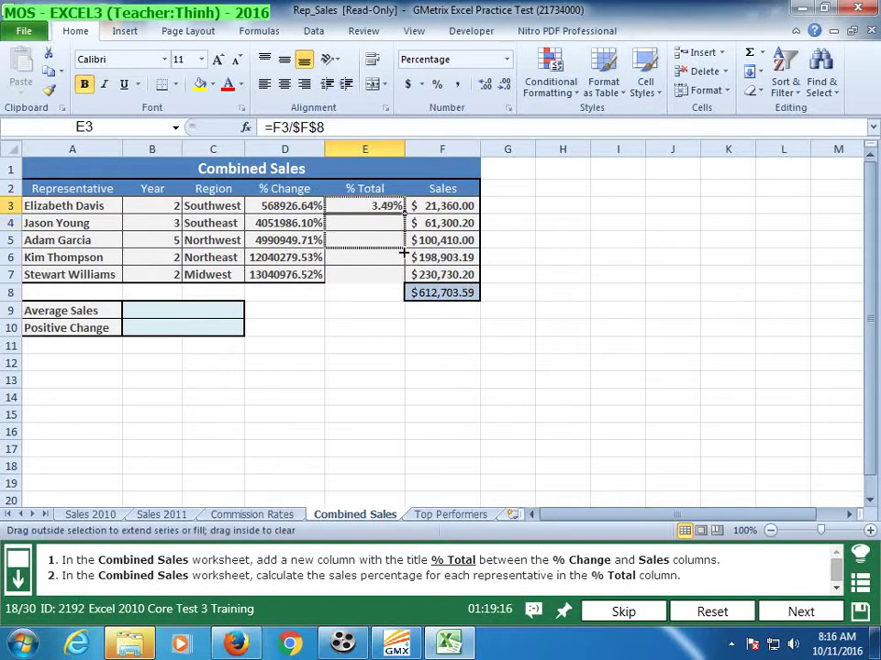
pyautogui.click(705, 405)
pyautogui.click(801, 611)
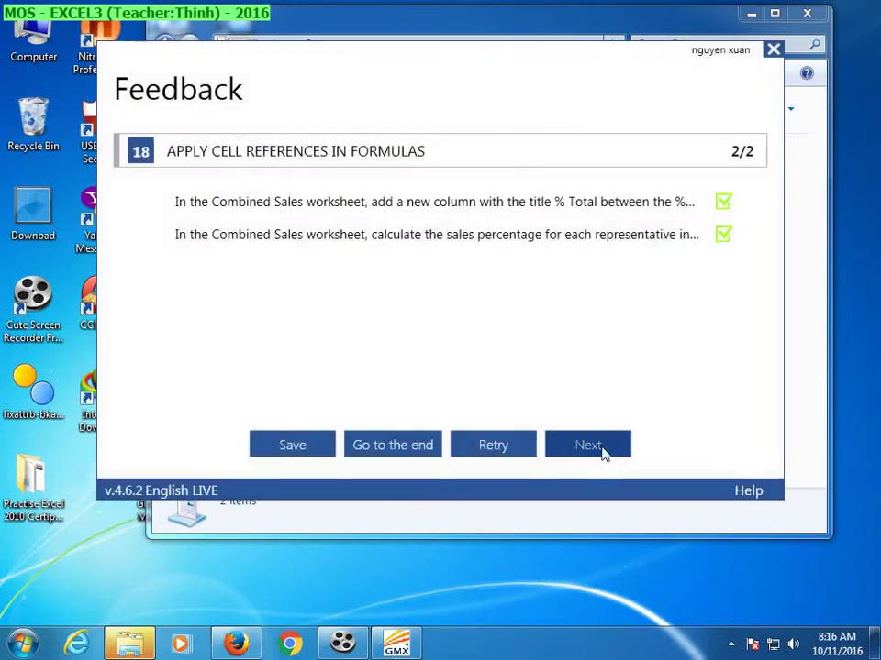
pyautogui.click(603, 454)
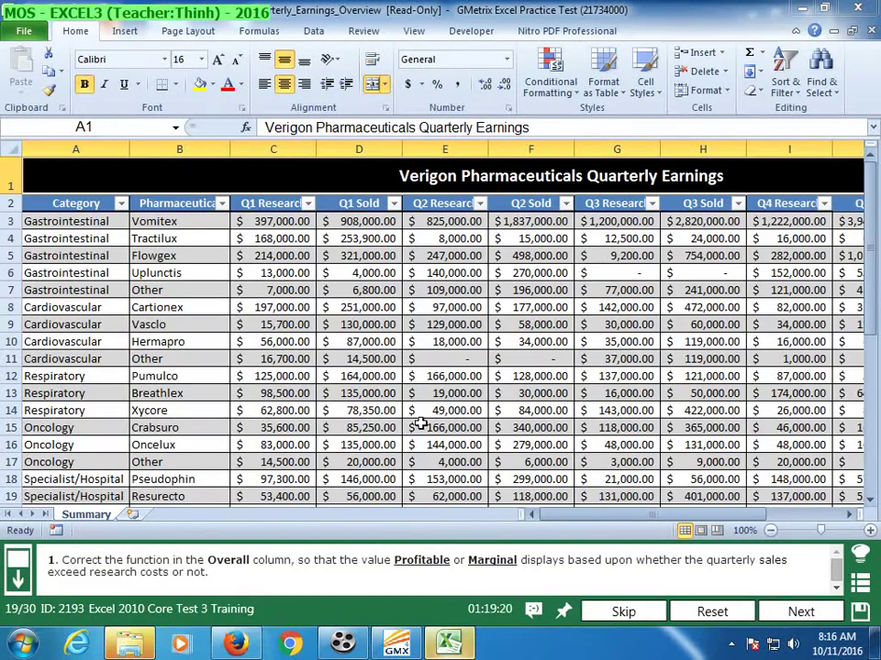
# - Fix K3's IF to test whether the sales sum exceeds the research sum, returning Profitable or Marginal
pyautogui.moveTo(766, 515); pyautogui.dragTo(849, 513)
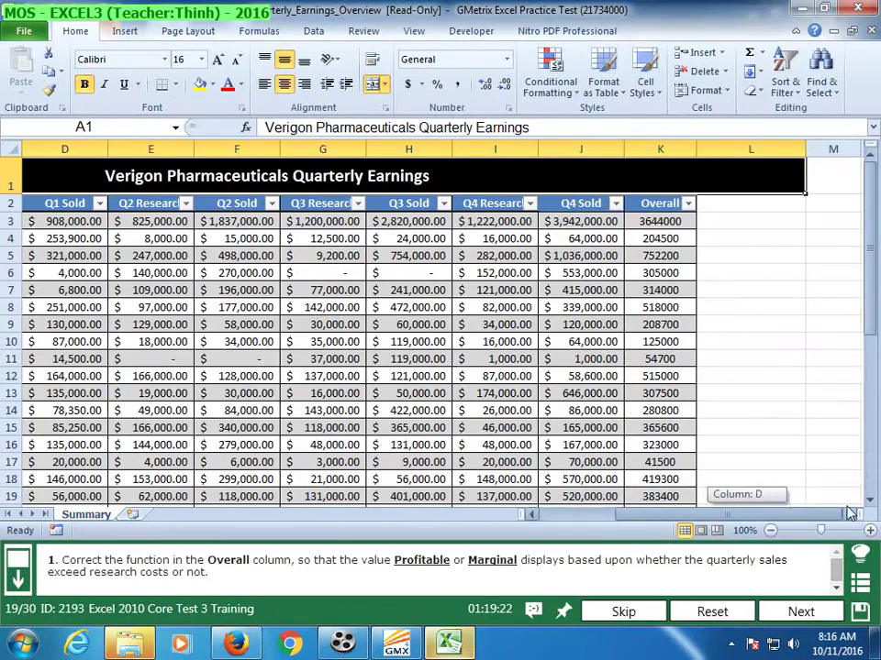
pyautogui.click(660, 223)
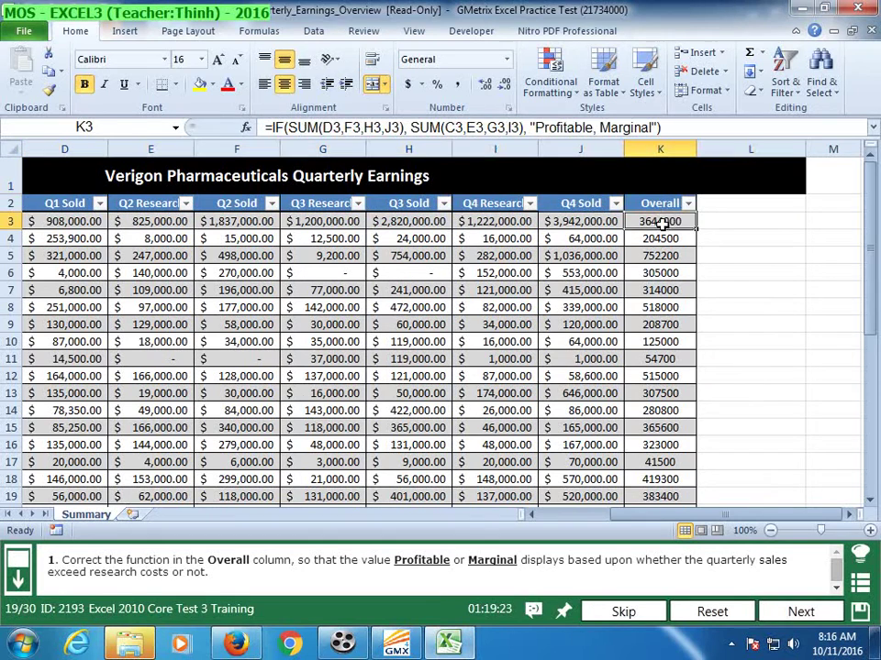
pyautogui.click(408, 128)
pyautogui.press('BackSpace')
pyautogui.press('BackSpace')
pyautogui.write('>')
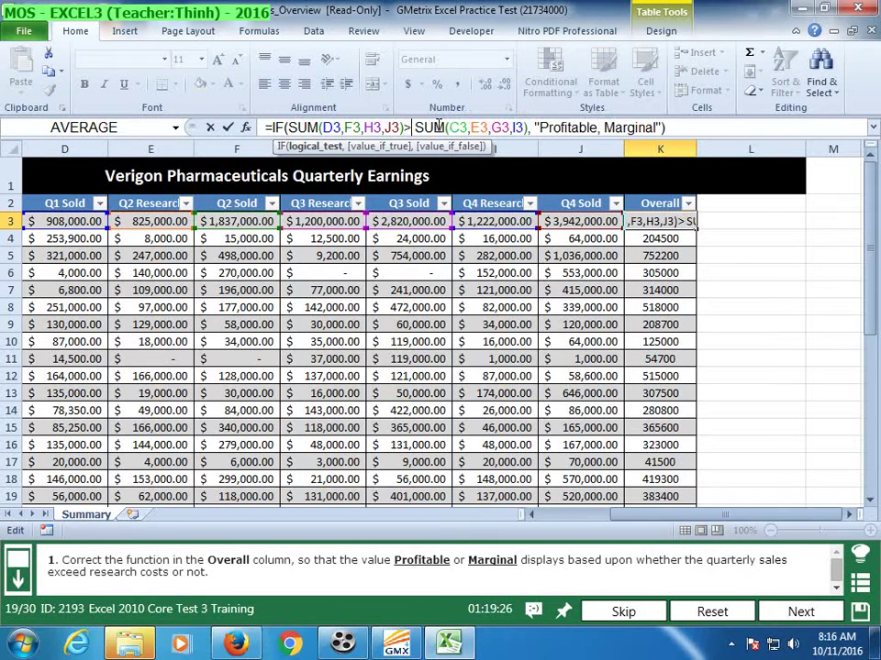
pyautogui.write('"')
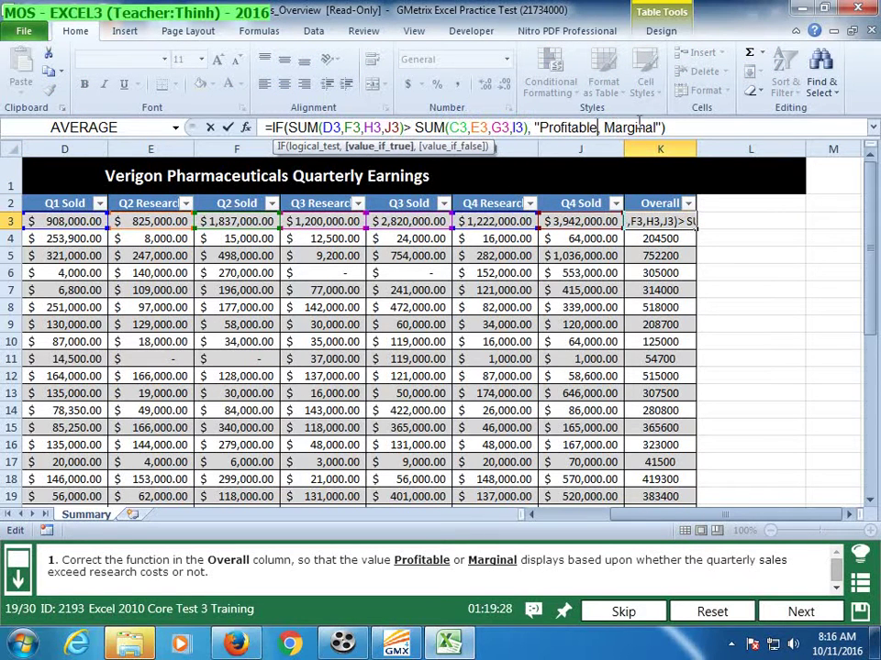
pyautogui.write('"')
pyautogui.press('Right')
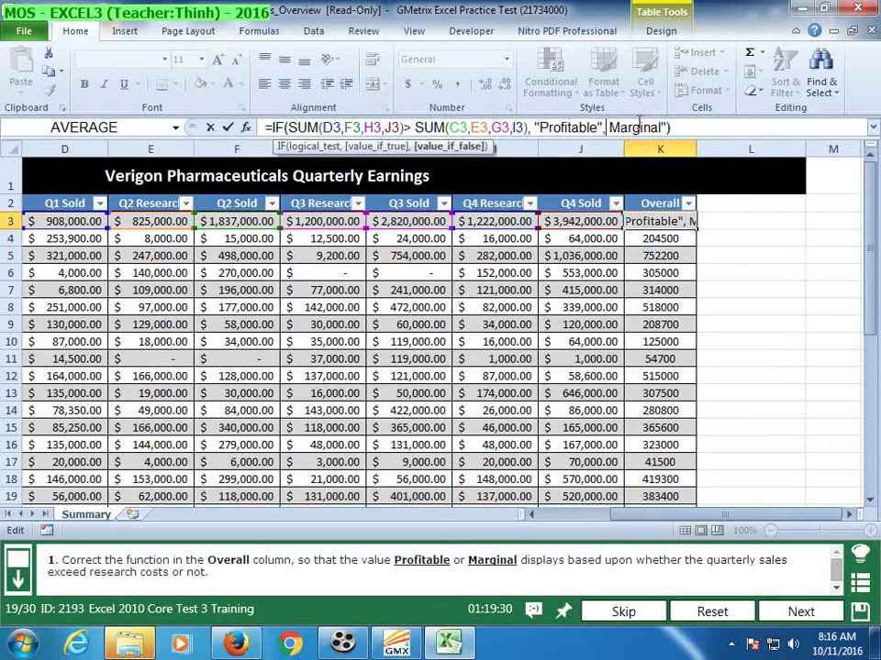
pyautogui.write('"')
pyautogui.press('Return')
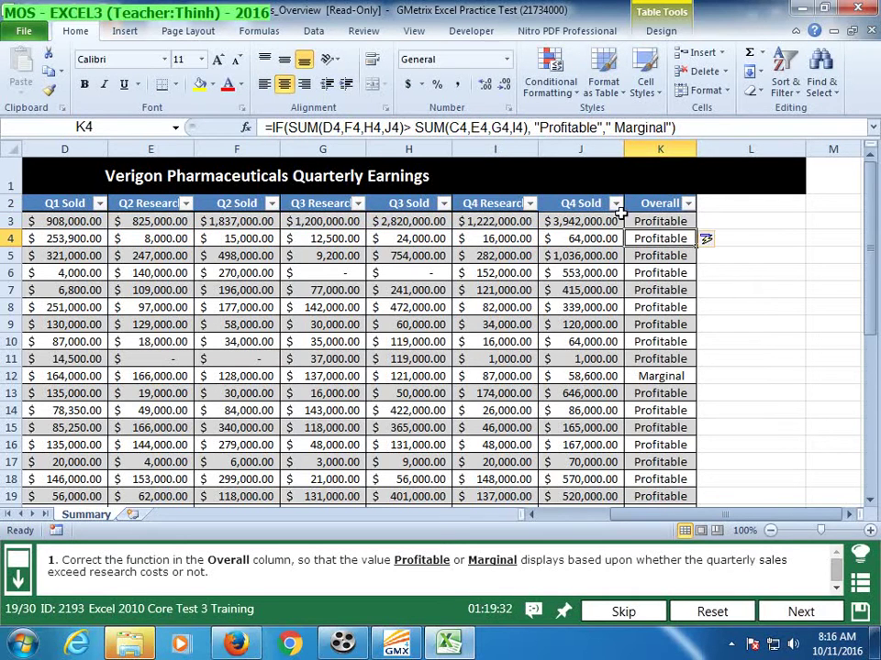
# - Submit the prior task, name Commission Rates A2:C6 'Bonus', and return to Combined Sales
pyautogui.click(800, 612)
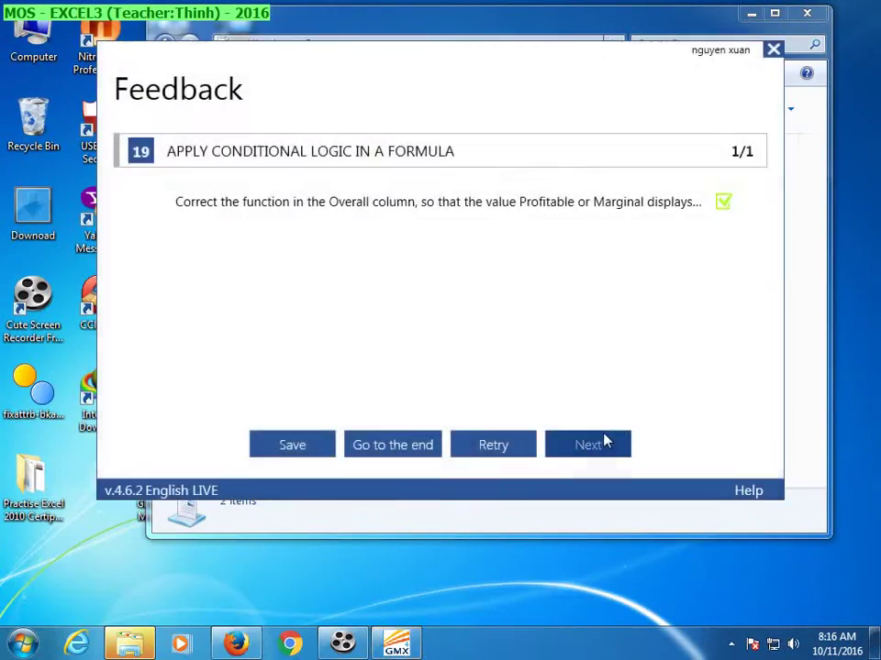
pyautogui.click(605, 439)
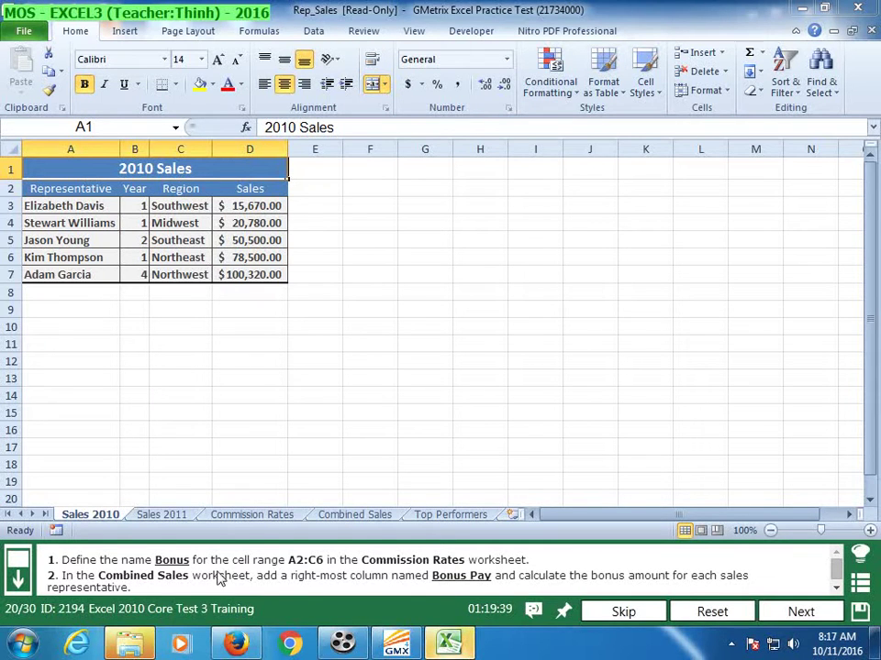
pyautogui.click(255, 514)
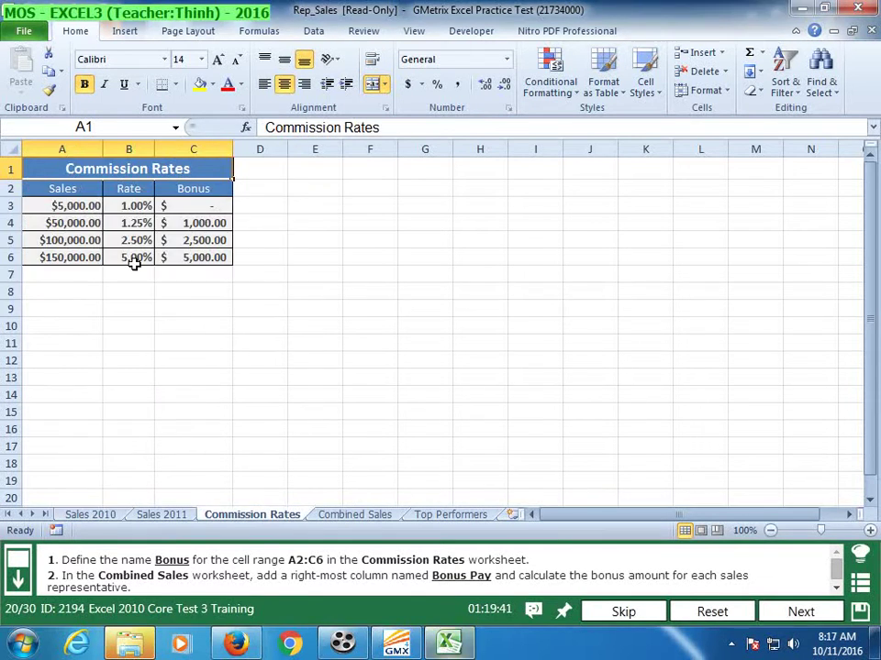
pyautogui.moveTo(62, 188)
pyautogui.mouseDown()
pyautogui.moveTo(214, 249)
pyautogui.moveTo(212, 261)
pyautogui.mouseUp()
pyautogui.click(109, 125)
pyautogui.write('Bonus')
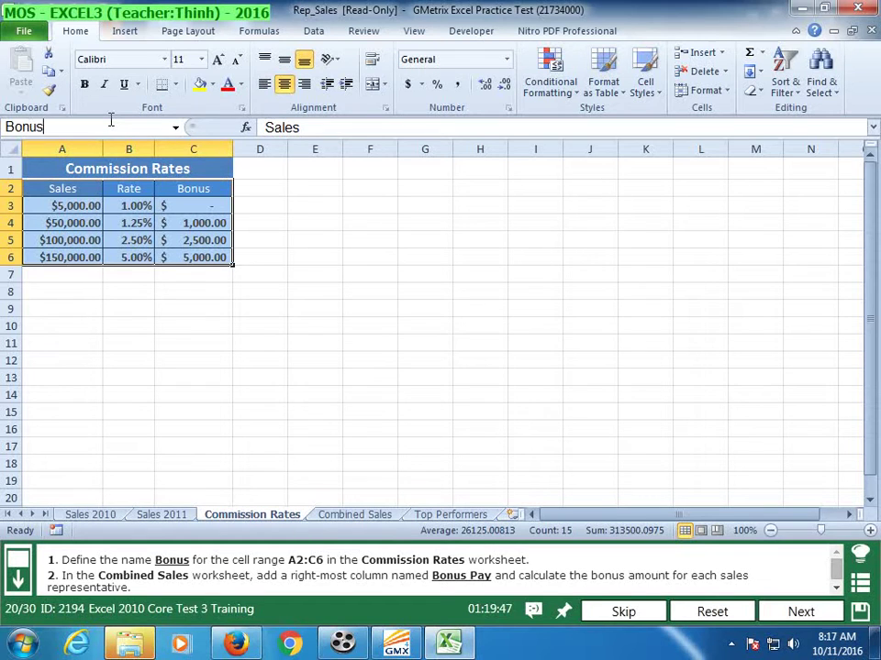
pyautogui.press('Return')
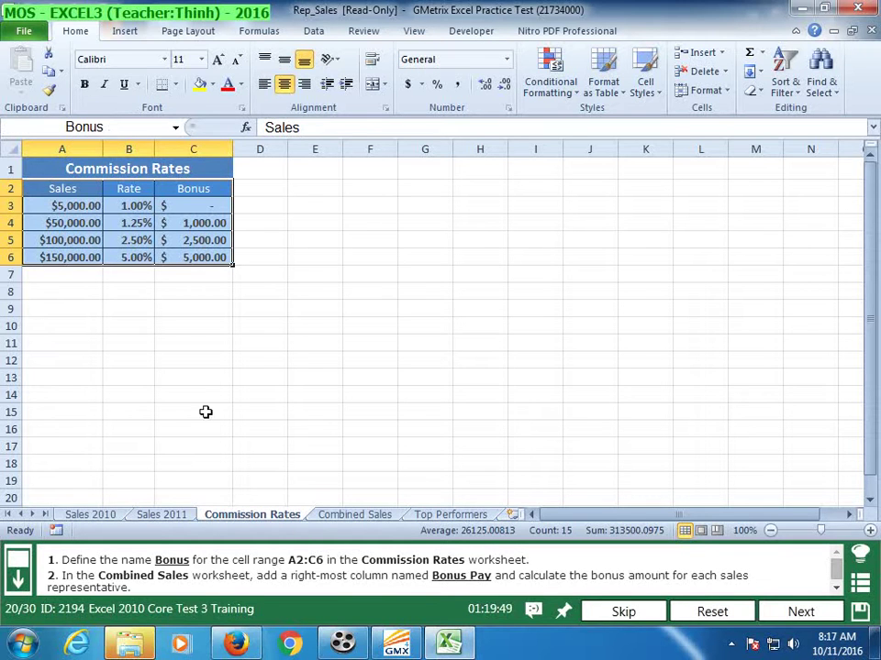
pyautogui.click(367, 515)
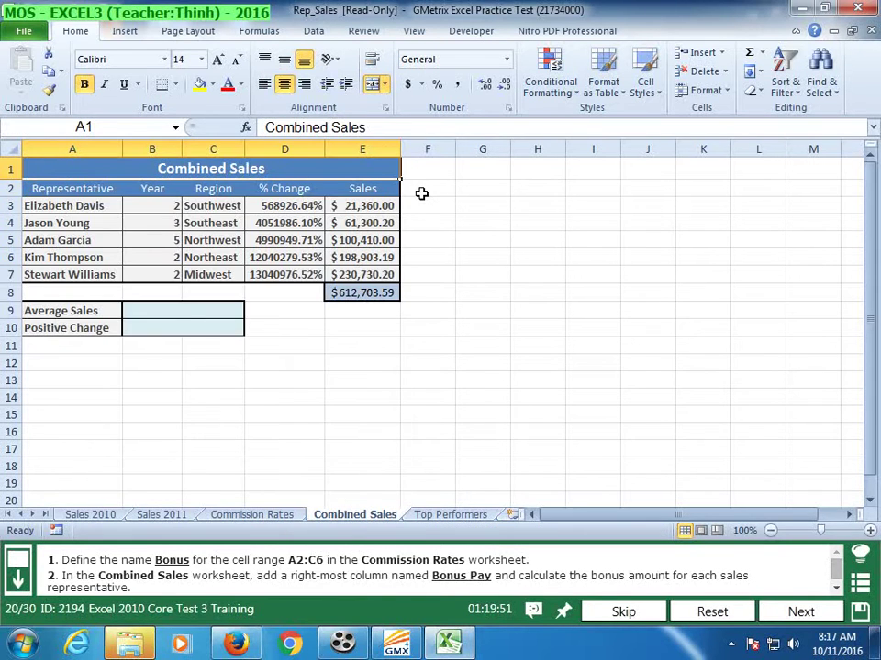
# - Insert a new column F after Sales headed Bonus Pay
pyautogui.click(421, 193)
pyautogui.click(417, 149)
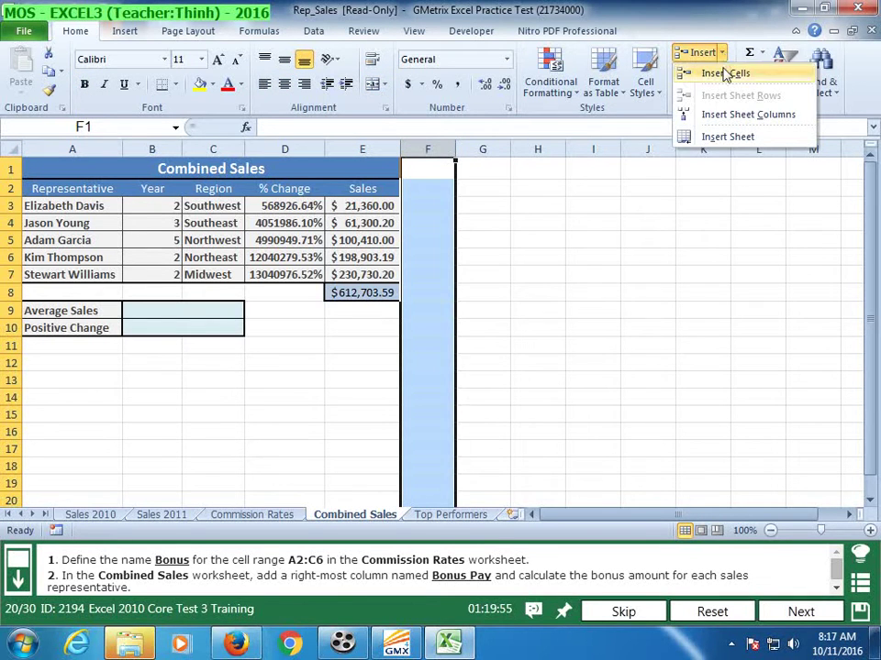
pyautogui.click(743, 114)
pyautogui.click(451, 187)
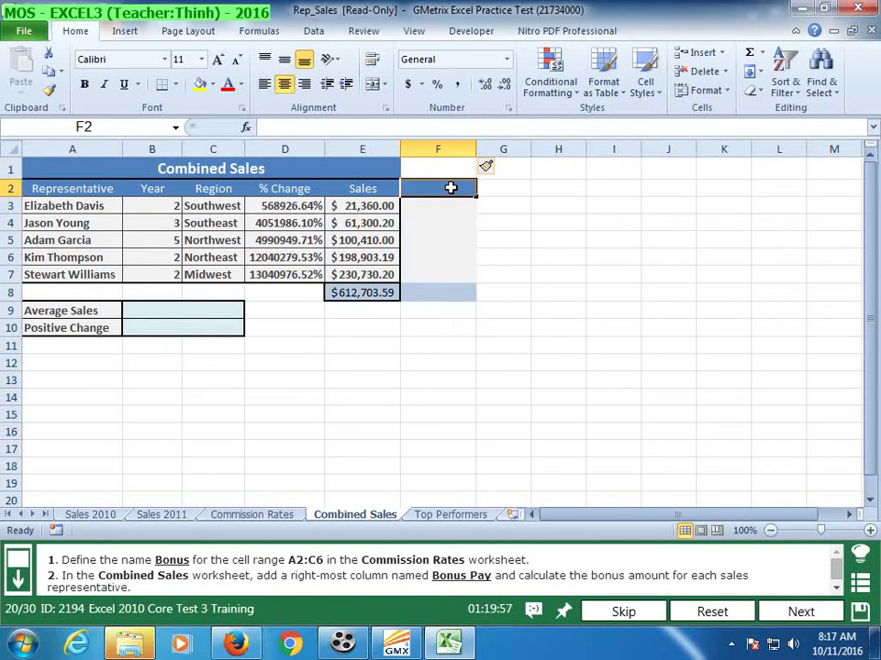
pyautogui.write('Bonus')
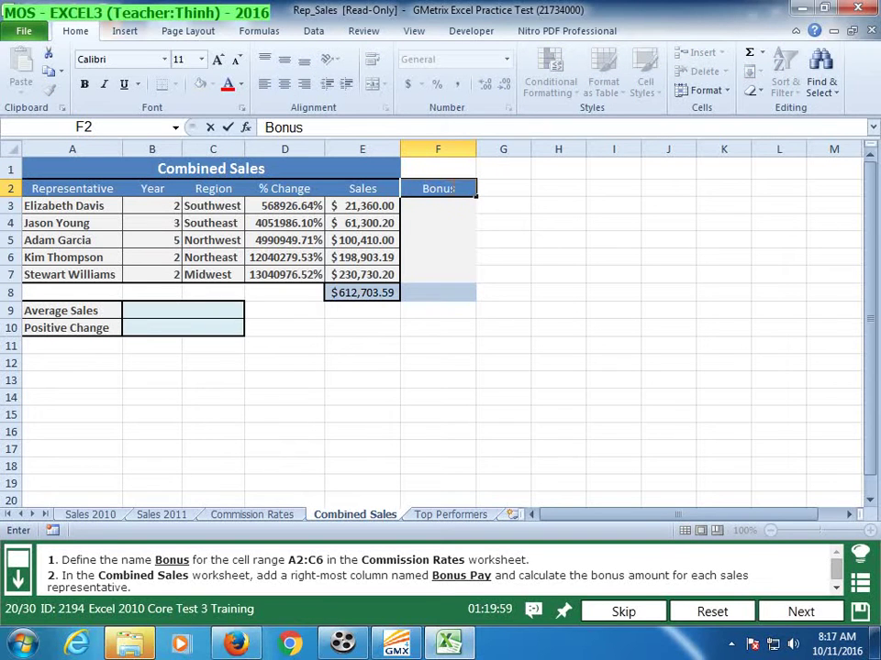
pyautogui.write(' Pay')
pyautogui.press('Return')
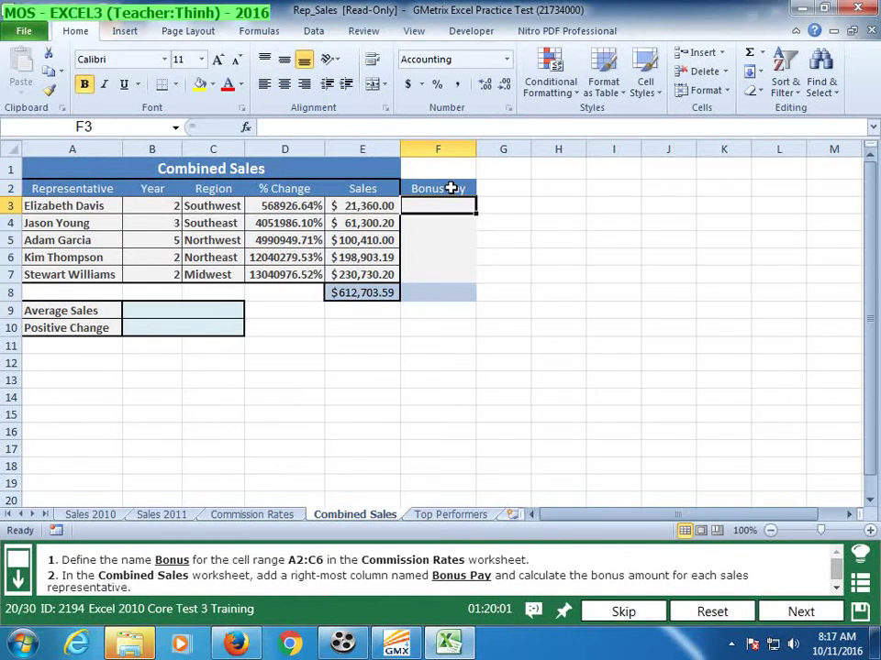
# - Enter =VLOOKUP(E3,Bonus,3) in F3
pyautogui.write('=')
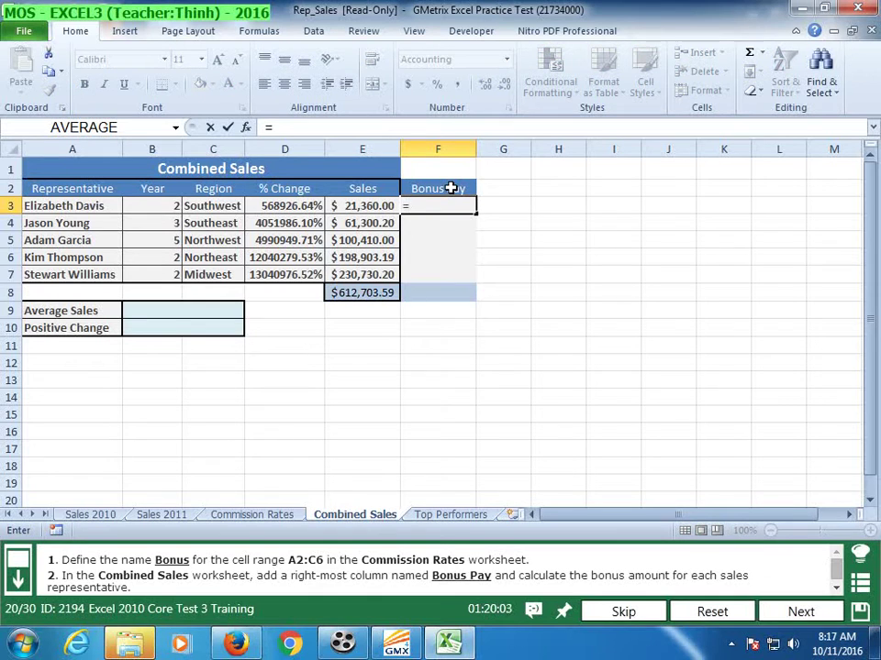
pyautogui.write('vlookup')
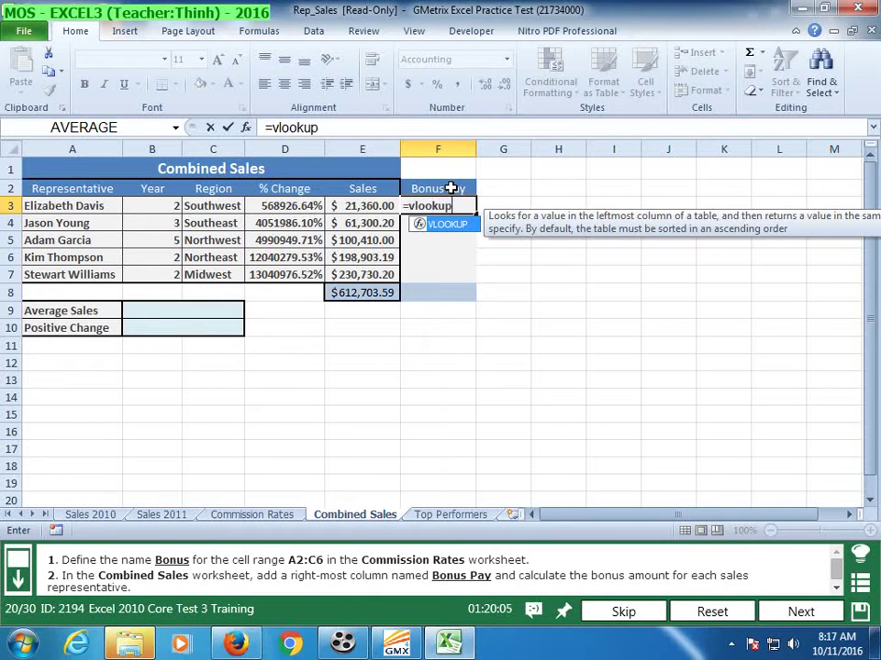
pyautogui.write('(')
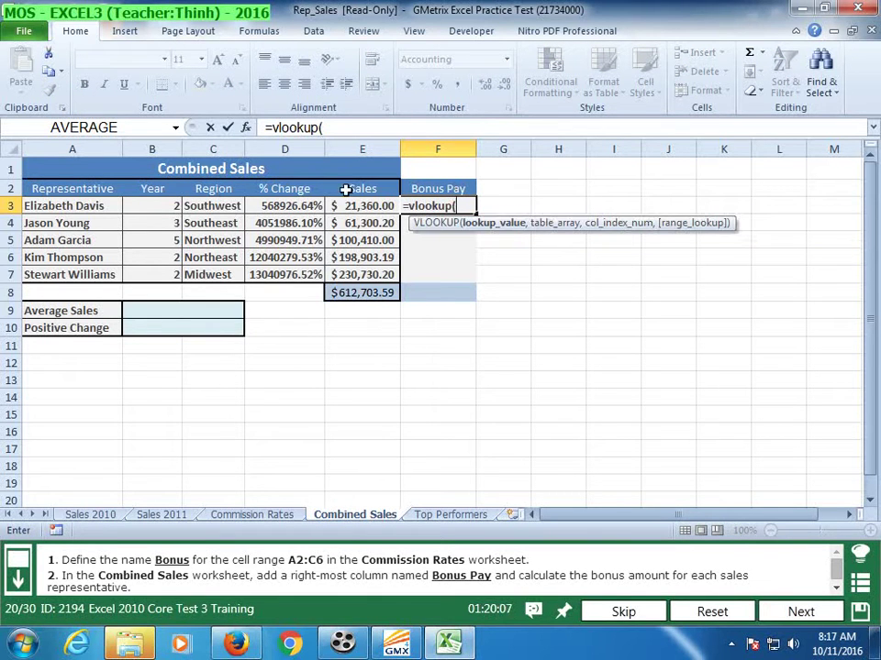
pyautogui.click(360, 207)
pyautogui.write(',')
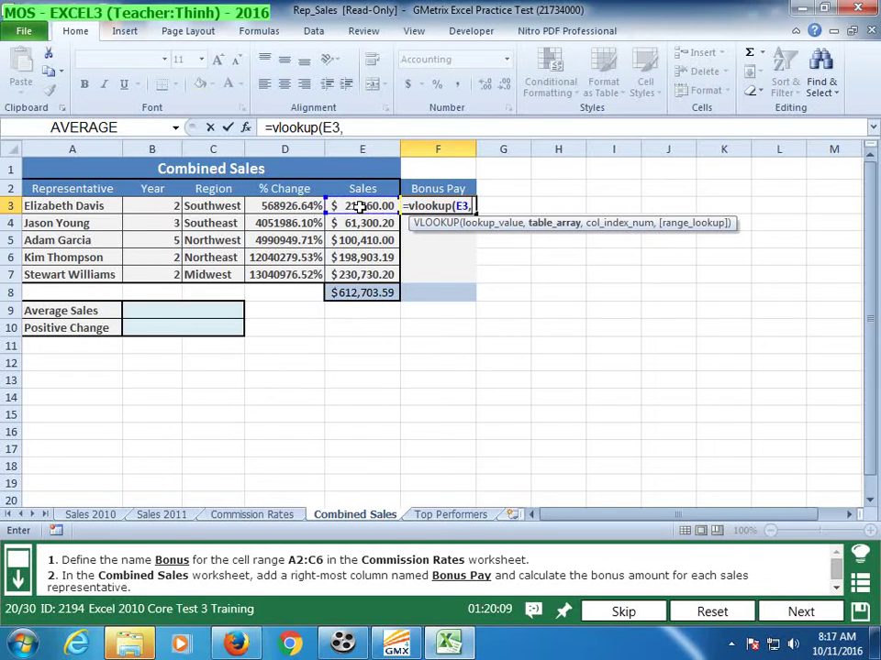
pyautogui.write('B')
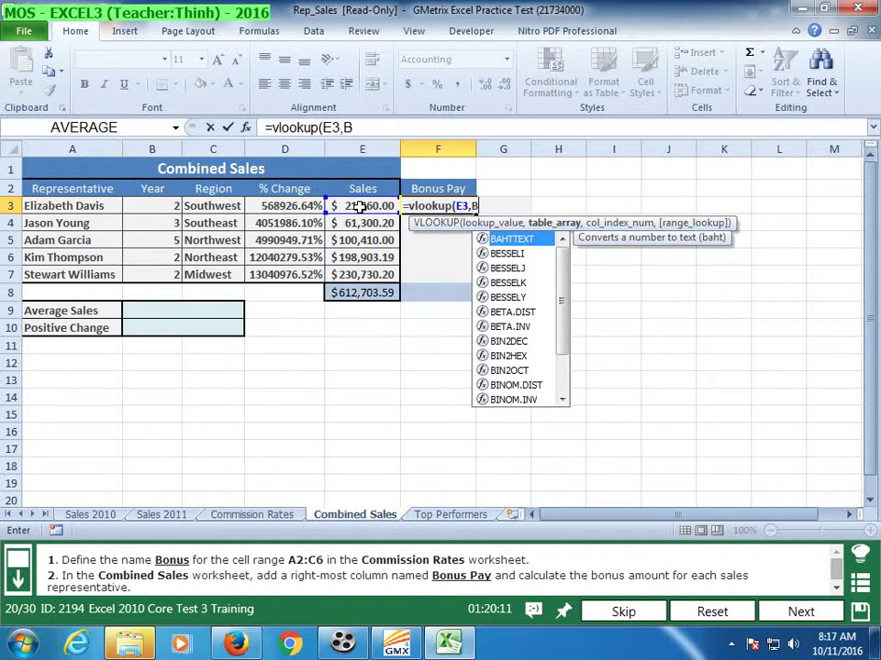
pyautogui.write('onu')
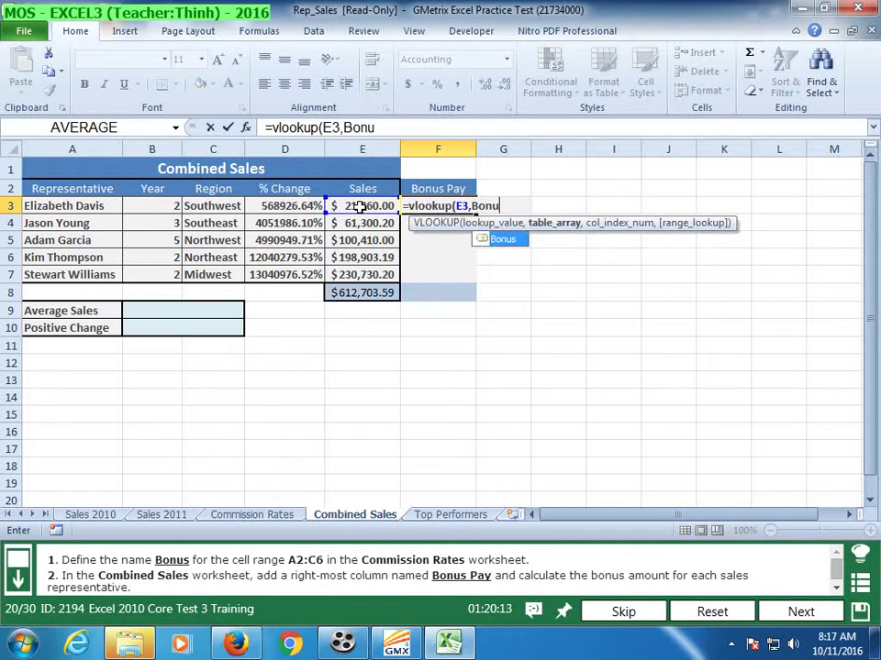
pyautogui.doubleClick(501, 239)
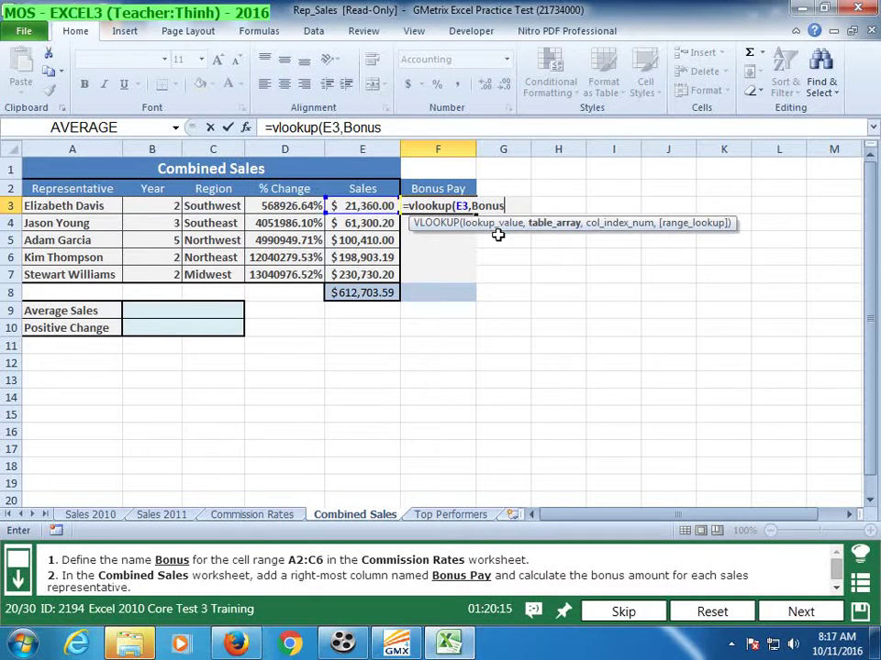
pyautogui.write(',3')
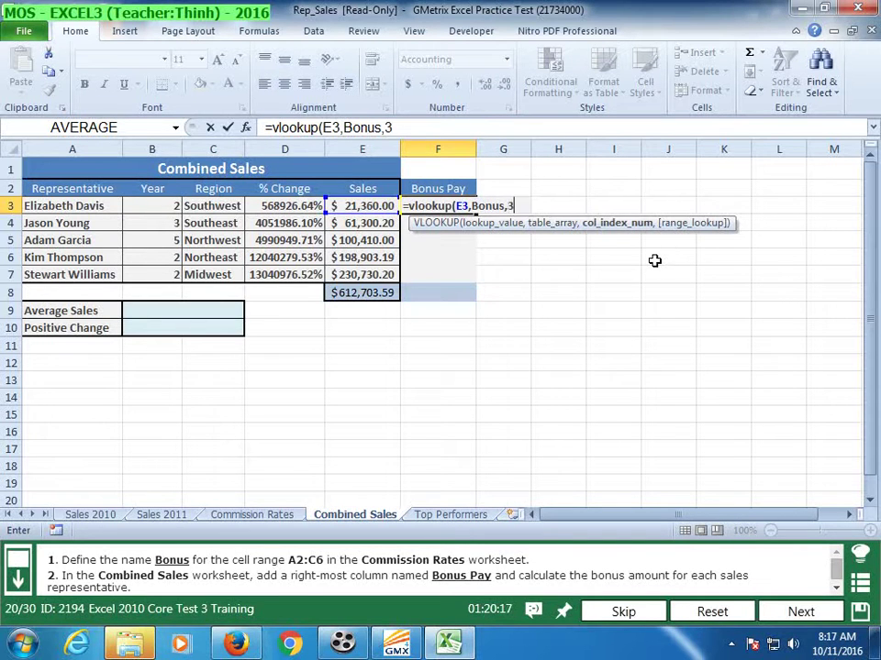
pyautogui.press('Return')
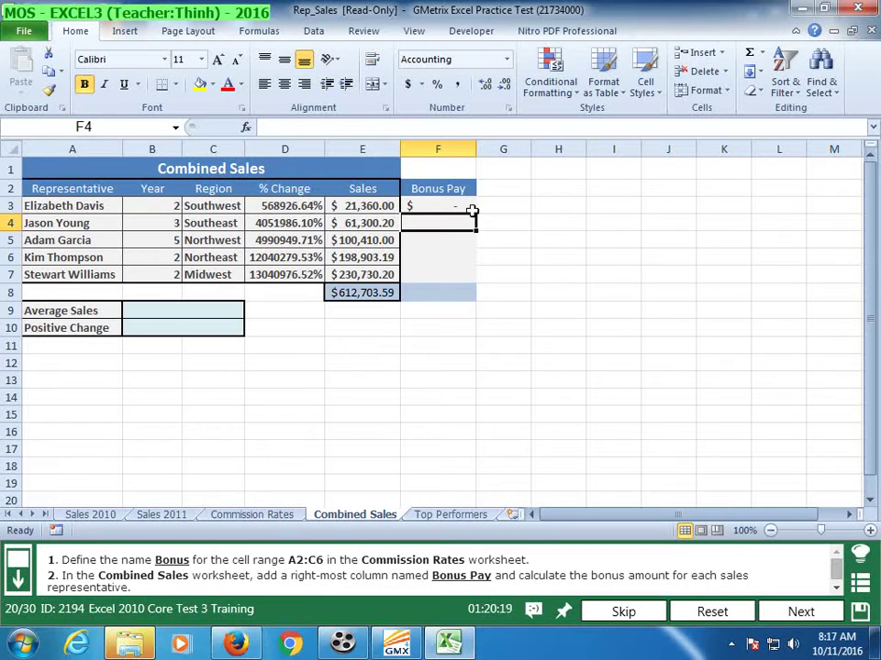
# - Copy the bonus formula down, clear F8:F10, and submit the task
pyautogui.click(472, 211)
pyautogui.doubleClick(476, 211)
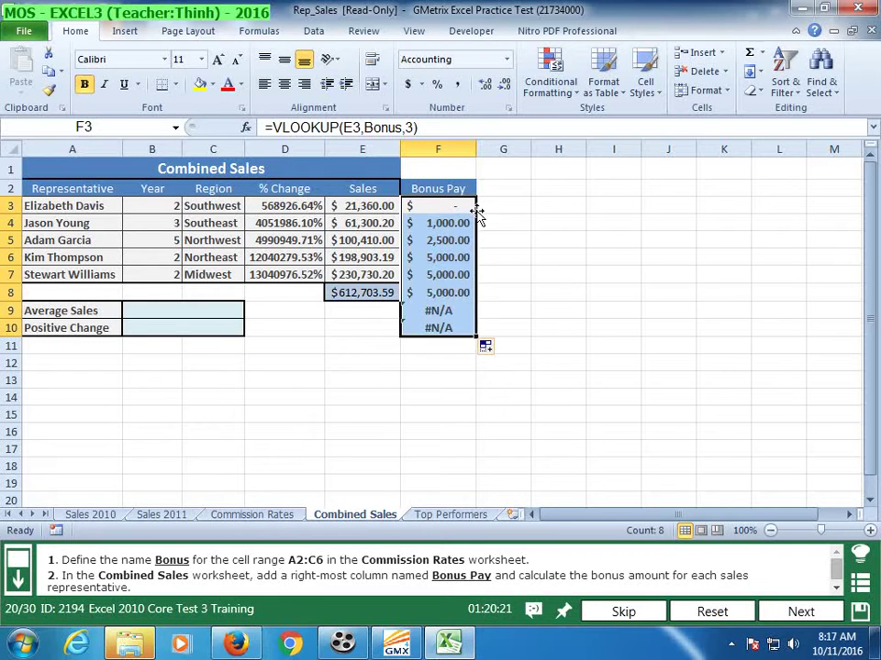
pyautogui.moveTo(433, 293); pyautogui.dragTo(447, 333)
pyautogui.press('Delete')
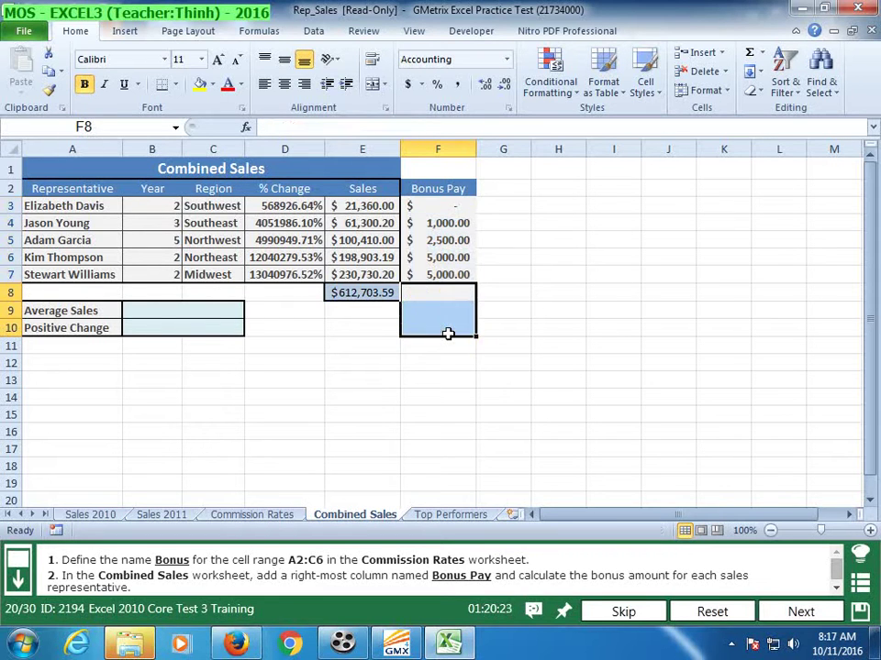
pyautogui.click(556, 328)
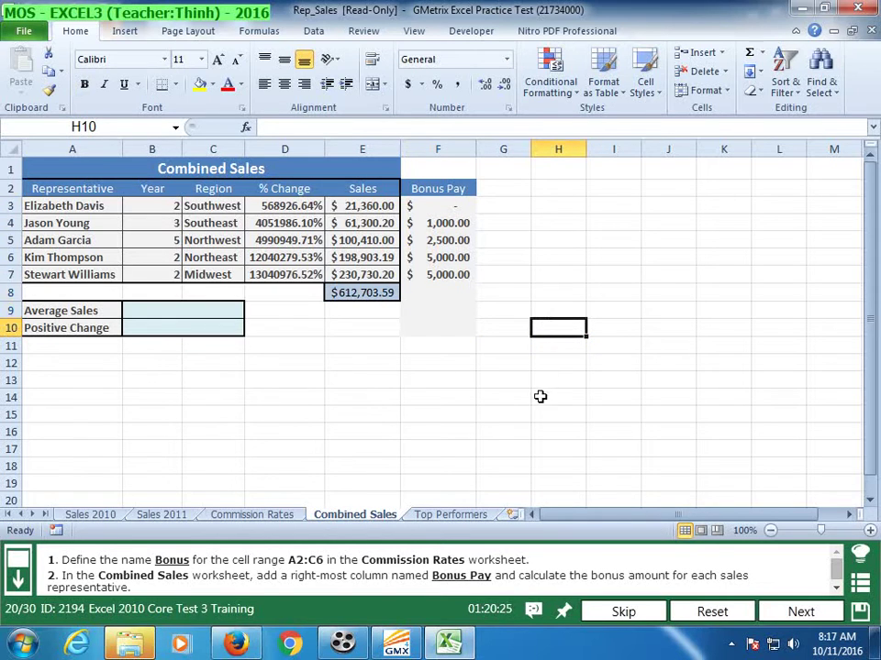
pyautogui.click(812, 611)
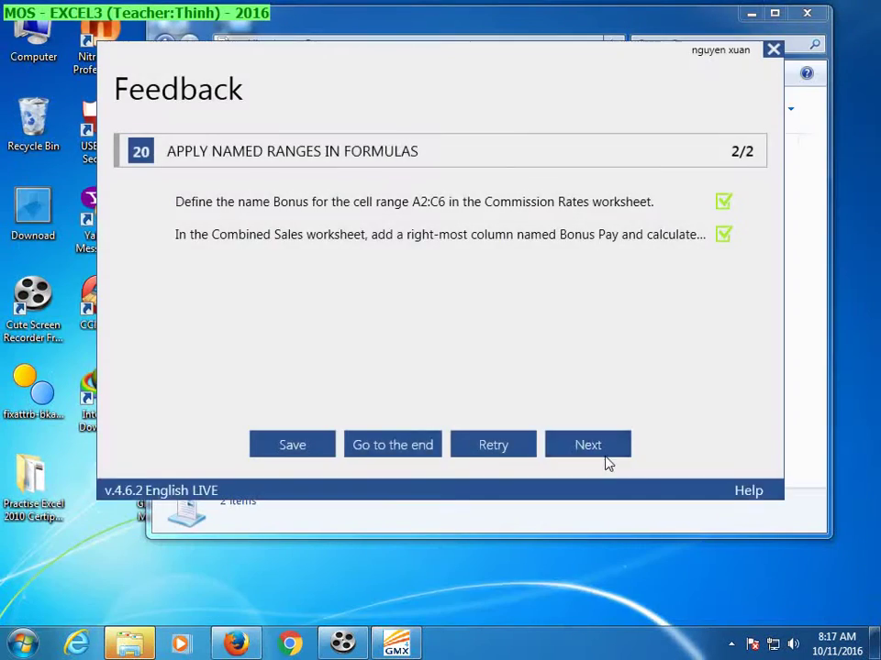
# - Enter the 3-D sum =SUM('2009 Sales:2010 Sales'!B3) in Summary B3
pyautogui.click(603, 449)
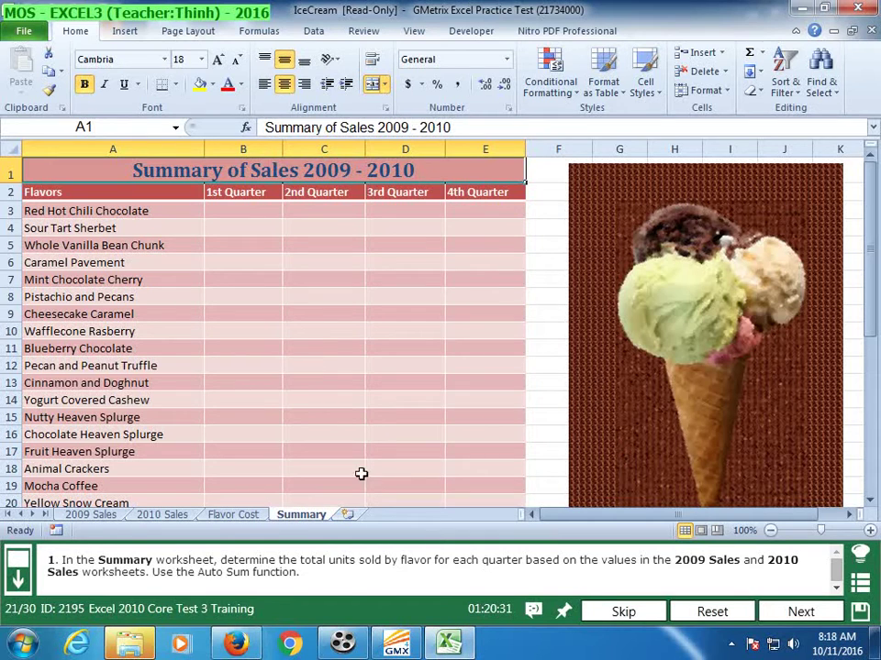
pyautogui.click(262, 215)
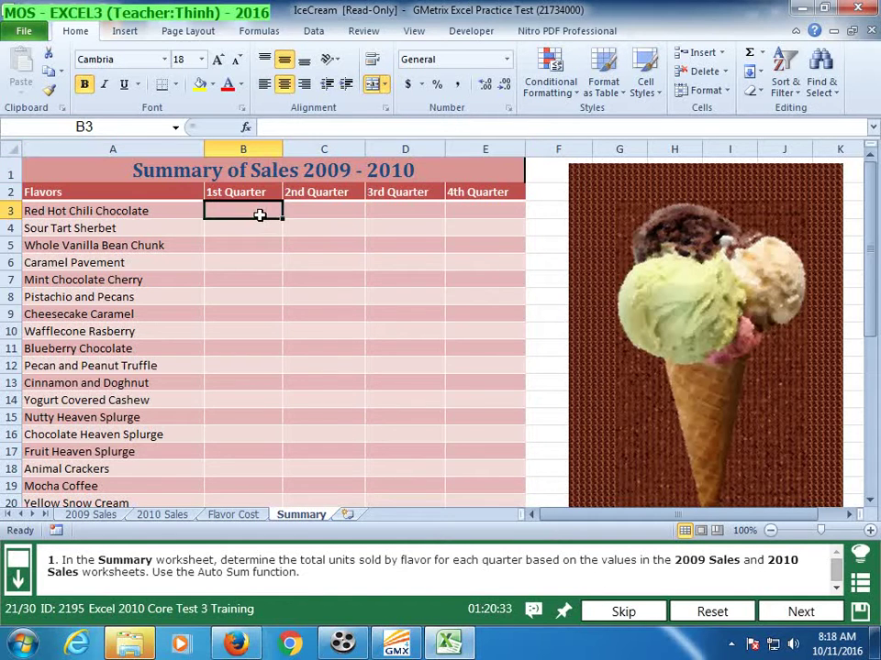
pyautogui.write('=sum')
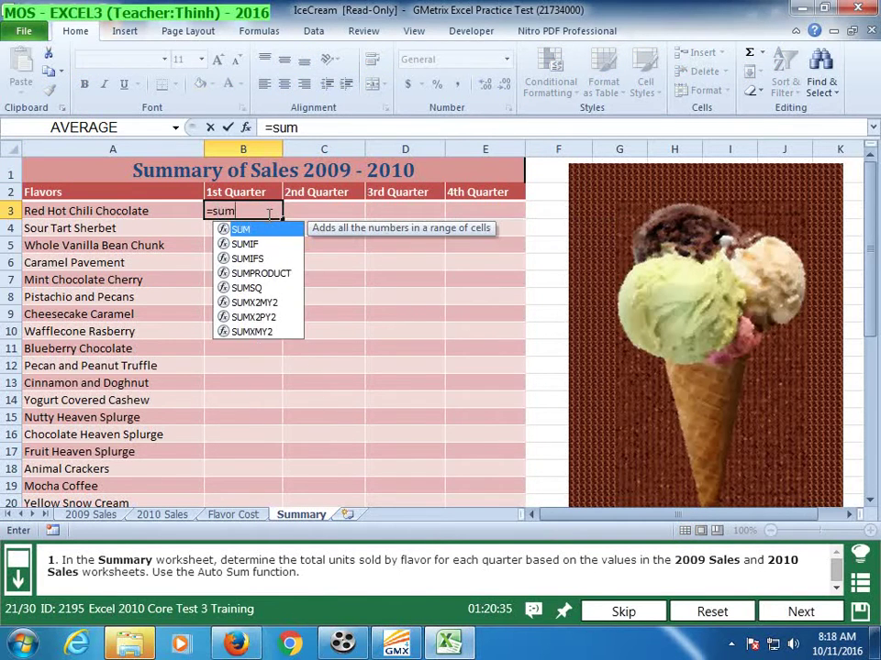
pyautogui.write('(')
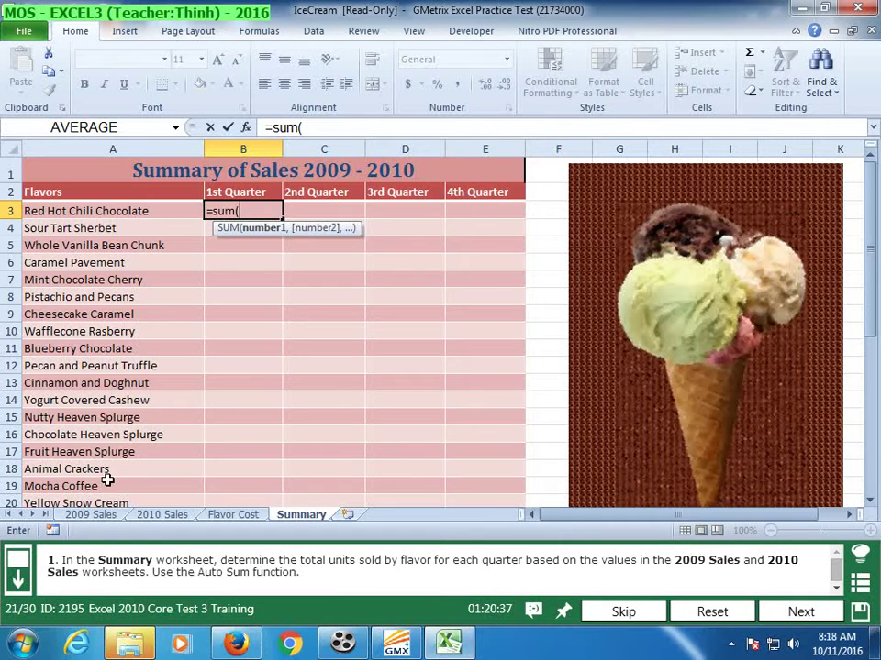
pyautogui.click(91, 514)
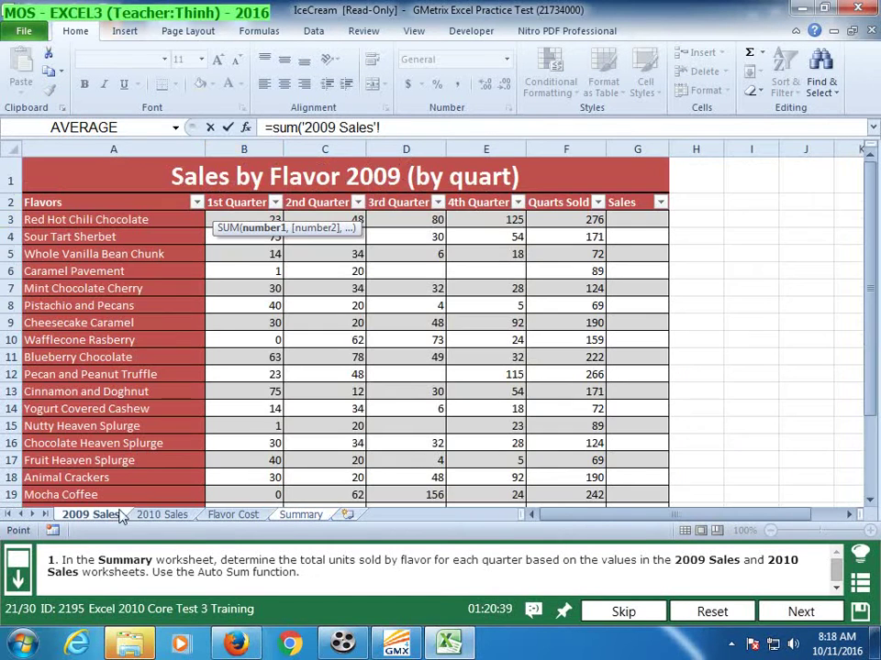
pyautogui.click(210, 219)
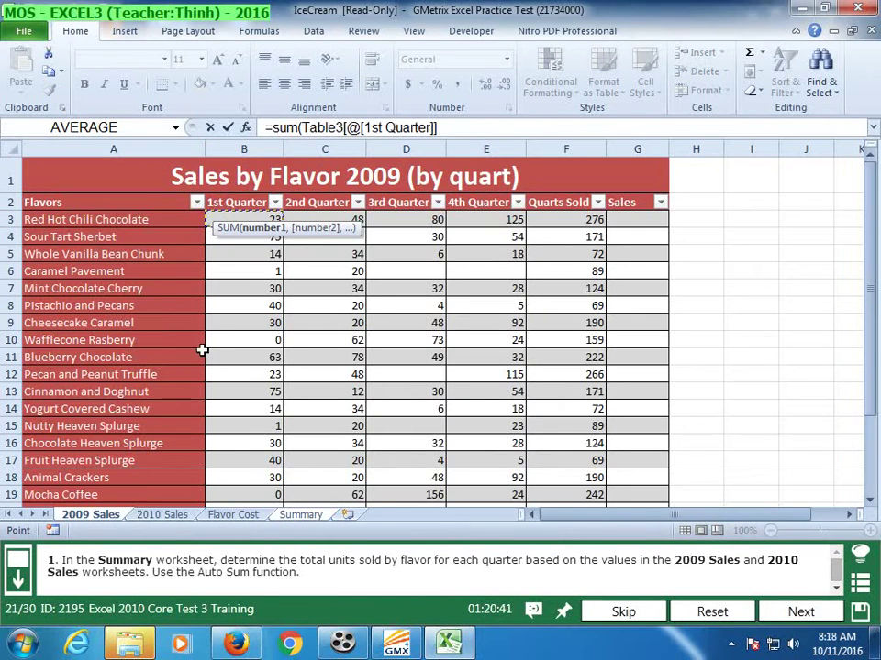
pyautogui.keyDown('shift'); pyautogui.click(173, 518); pyautogui.keyUp('shift')
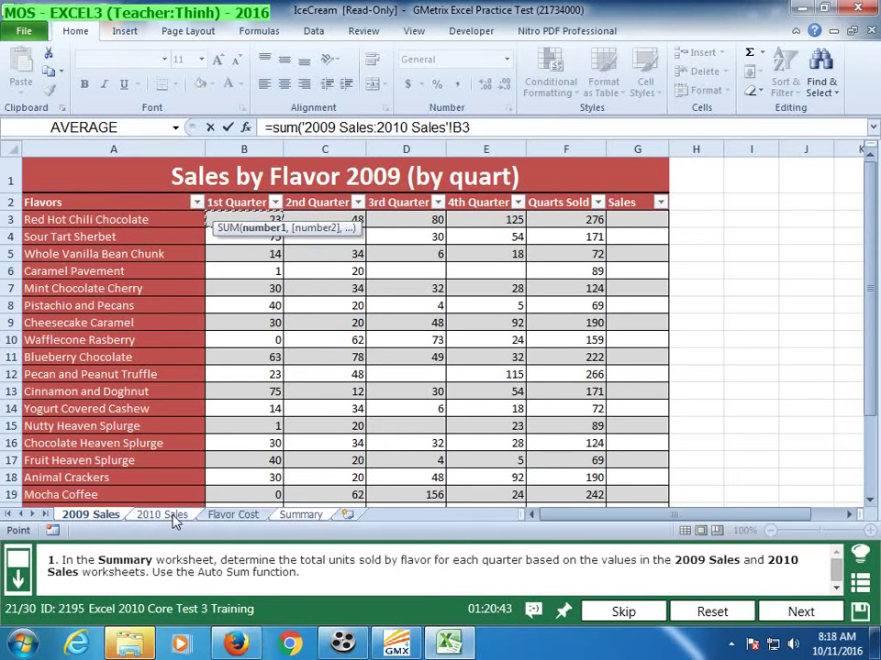
pyautogui.press('Return')
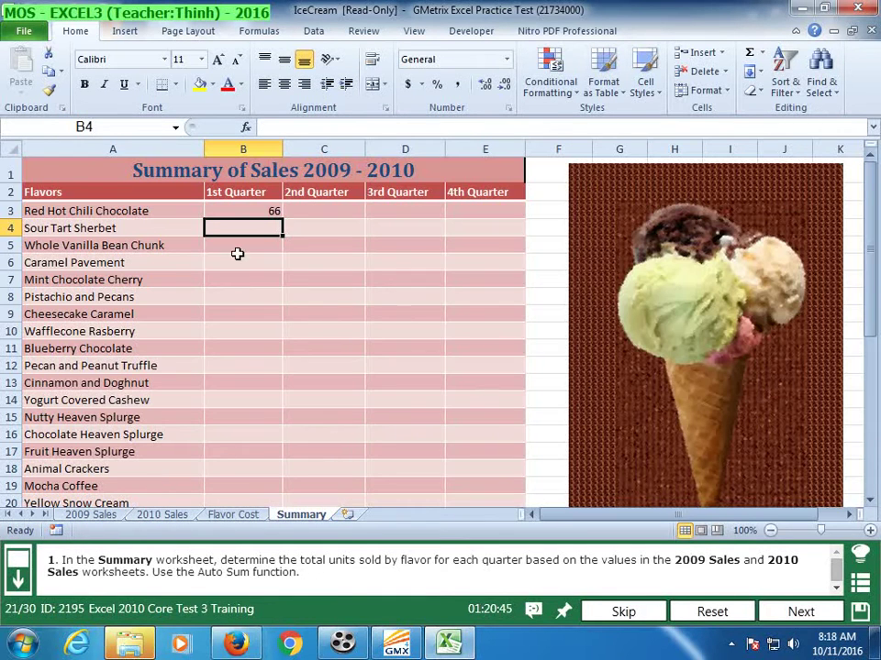
# - Fill the 3-D sum across to the 4th Quarter and down through row 25
pyautogui.click(272, 212)
pyautogui.moveTo(281, 217)
pyautogui.mouseDown()
pyautogui.moveTo(524, 216)
pyautogui.moveTo(496, 538)
pyautogui.mouseUp()
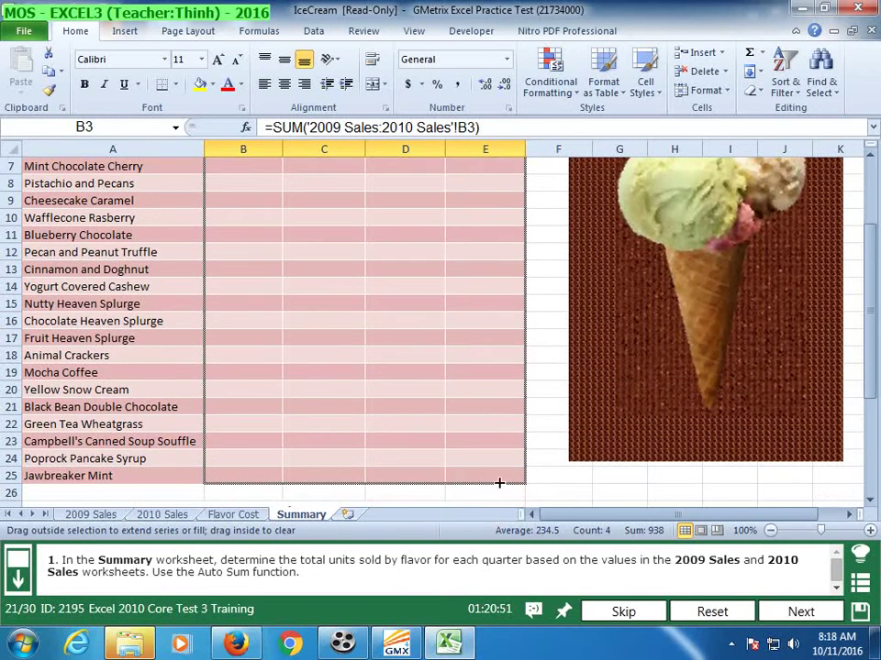
pyautogui.moveTo(499, 483); pyautogui.dragTo(501, 481)
# - Submit the prior task, select Combined Sales A2:E7, and show the Insert Pie chart choices
pyautogui.click(801, 612)
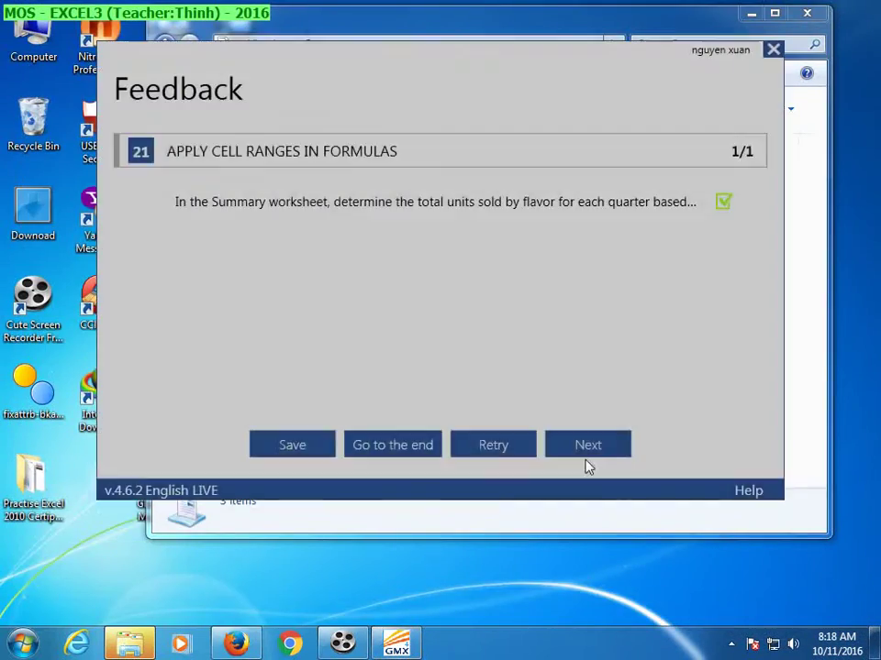
pyautogui.click(587, 447)
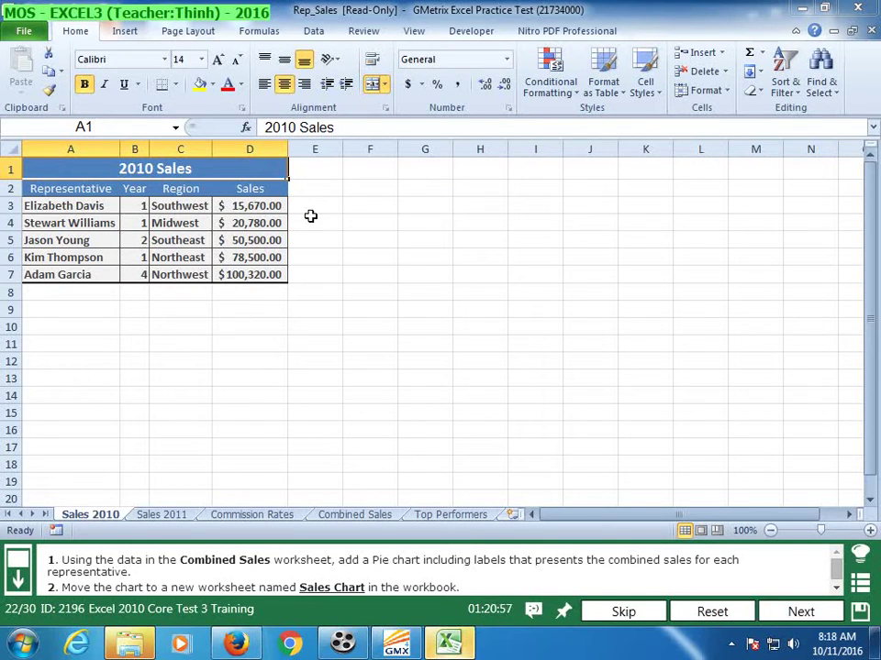
pyautogui.click(344, 517)
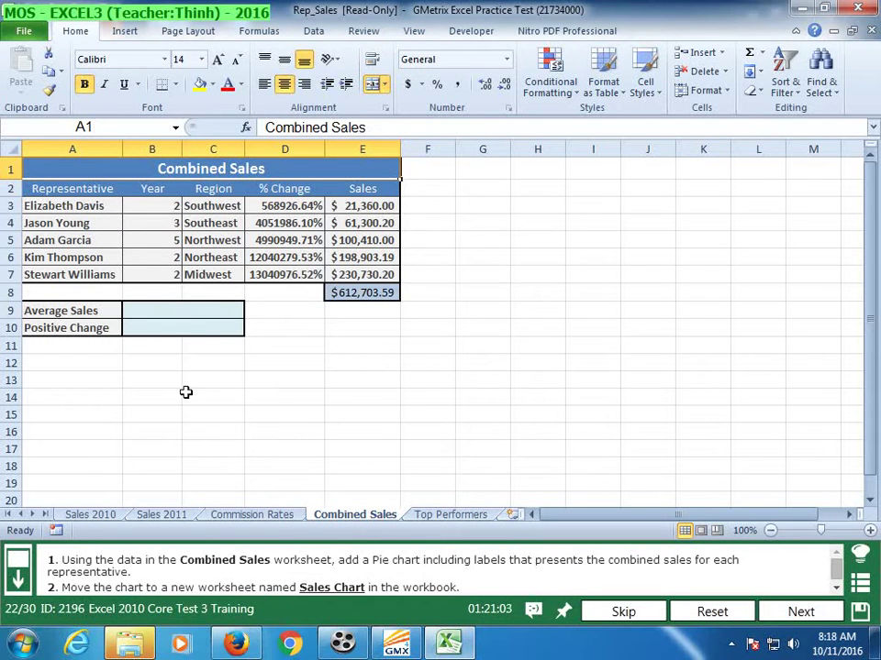
pyautogui.moveTo(55, 192); pyautogui.dragTo(381, 274)
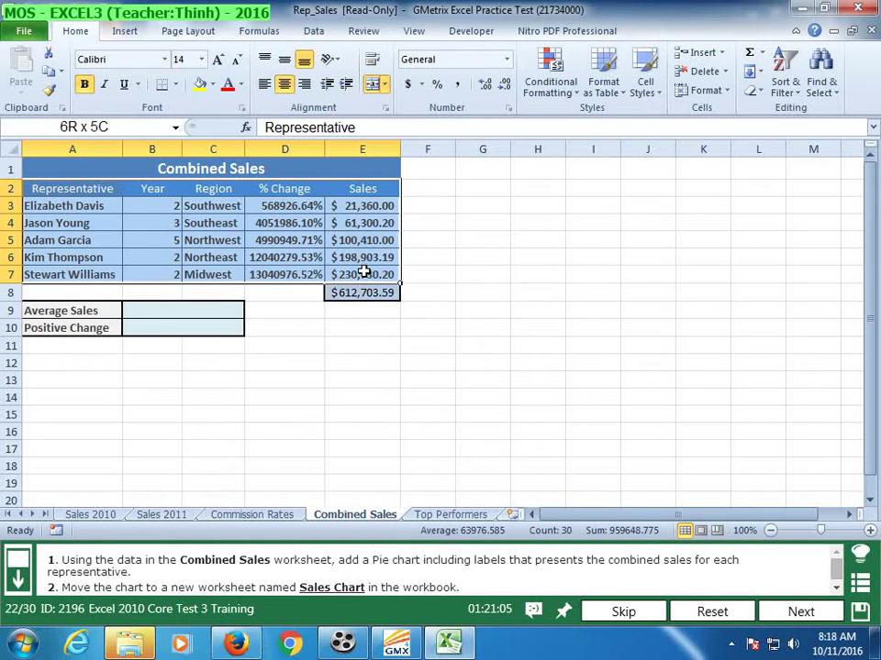
pyautogui.click(129, 32)
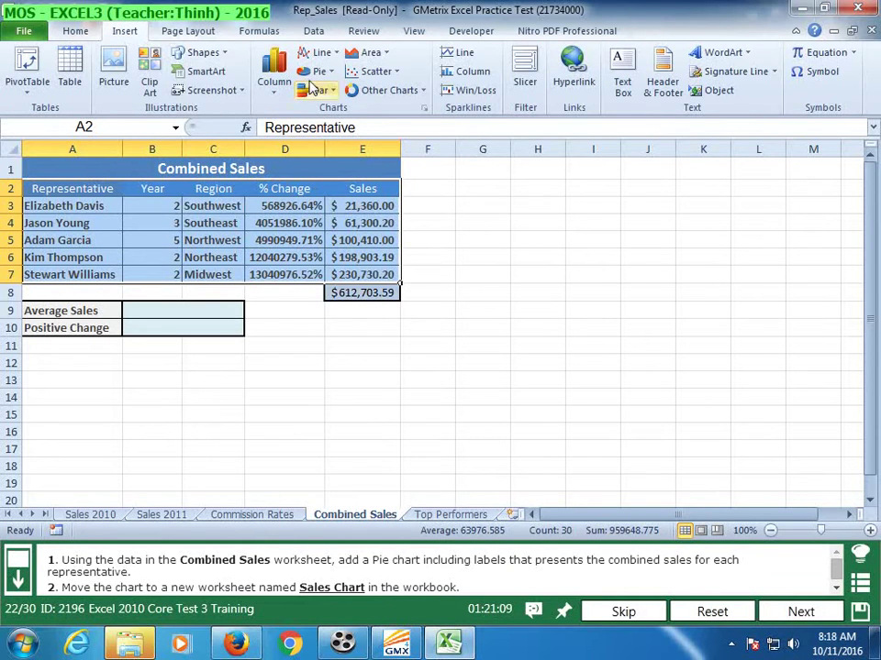
pyautogui.click(330, 72)
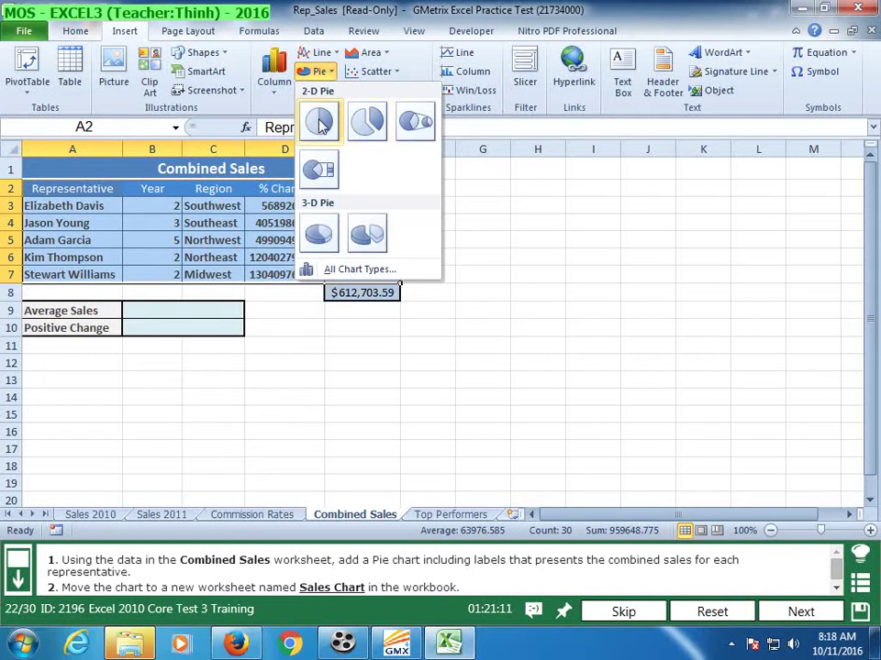
# - Insert a 2-D pie chart using the representative names in A3:A7 as category labels
pyautogui.click(320, 124)
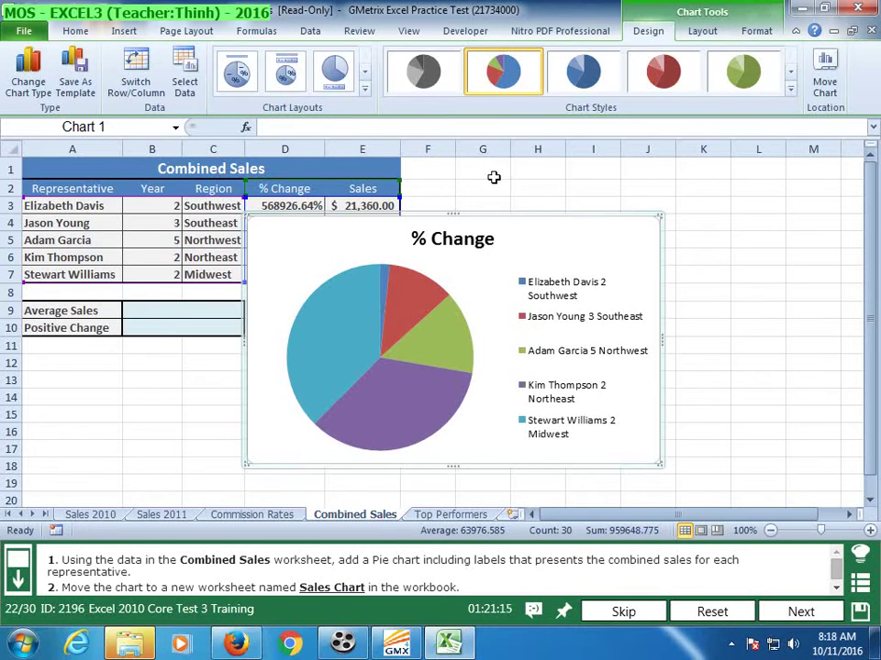
pyautogui.click(183, 81)
pyautogui.click(332, 293)
pyautogui.click(300, 303)
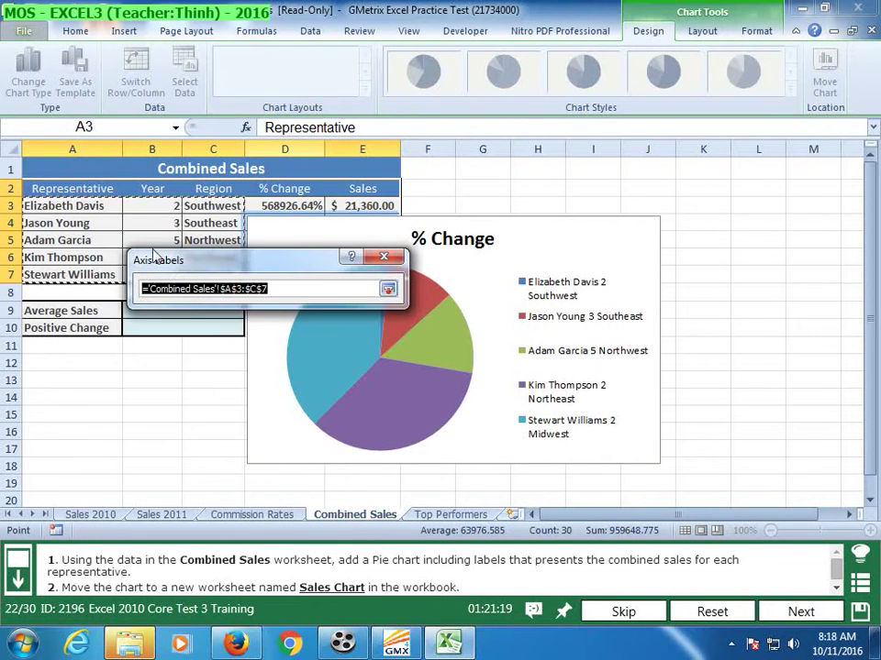
pyautogui.moveTo(92, 206); pyautogui.dragTo(103, 267)
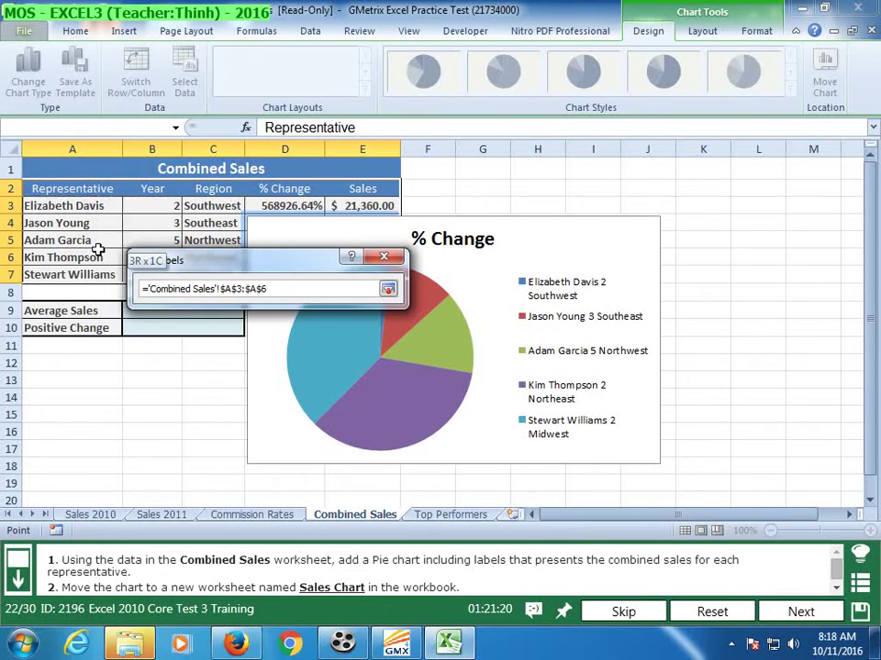
pyautogui.click(388, 289)
pyautogui.click(293, 326)
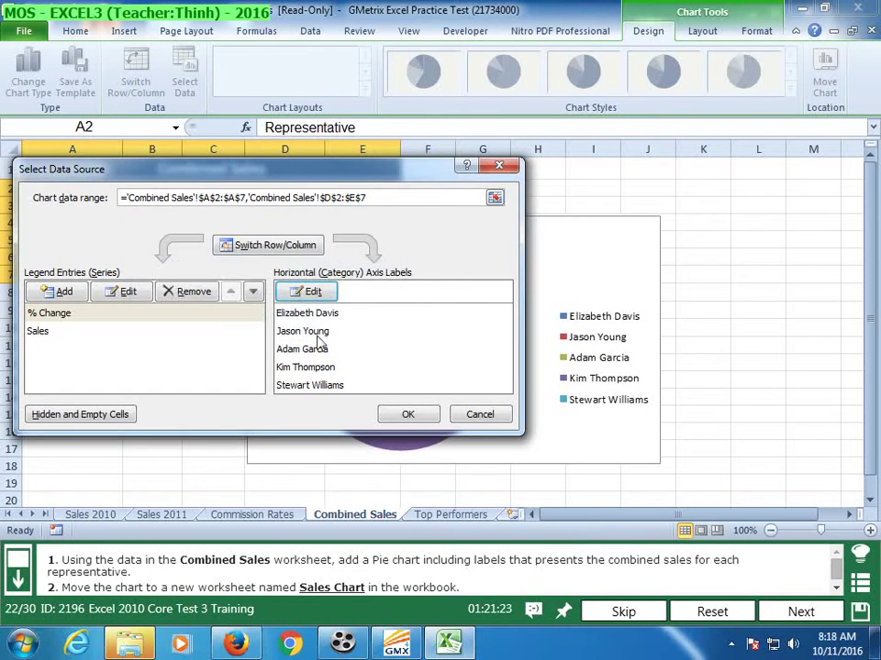
pyautogui.click(418, 413)
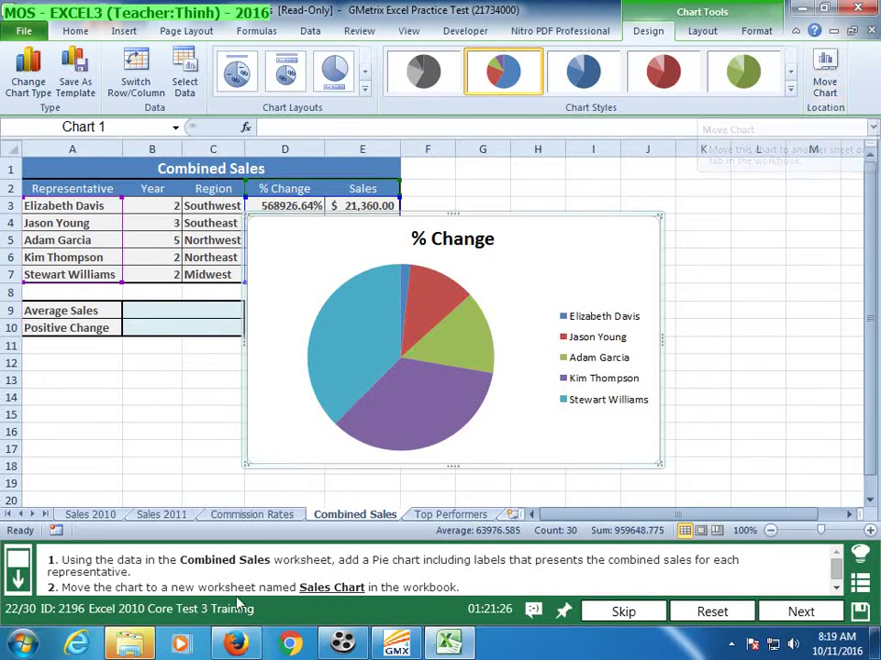
pyautogui.click(824, 78)
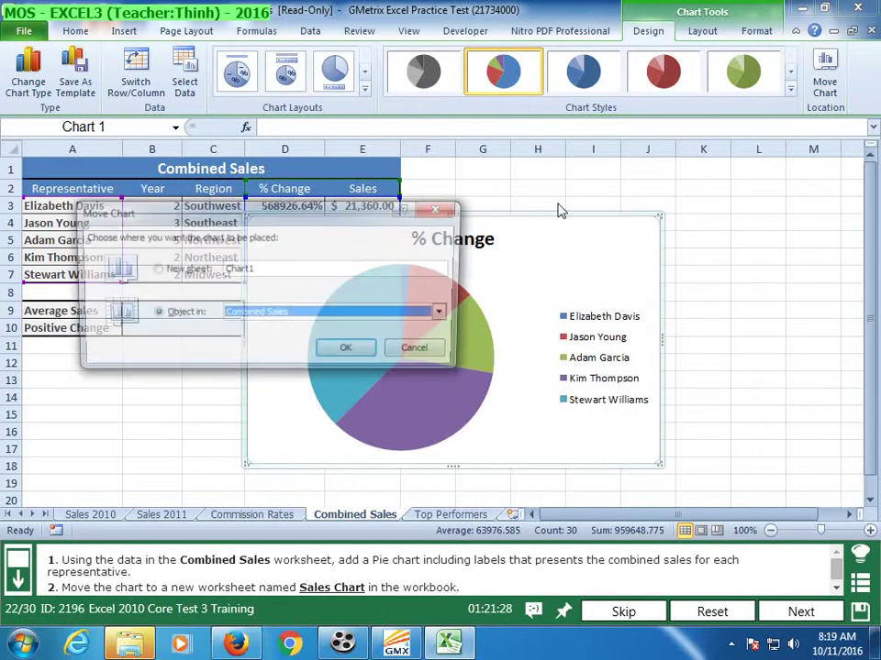
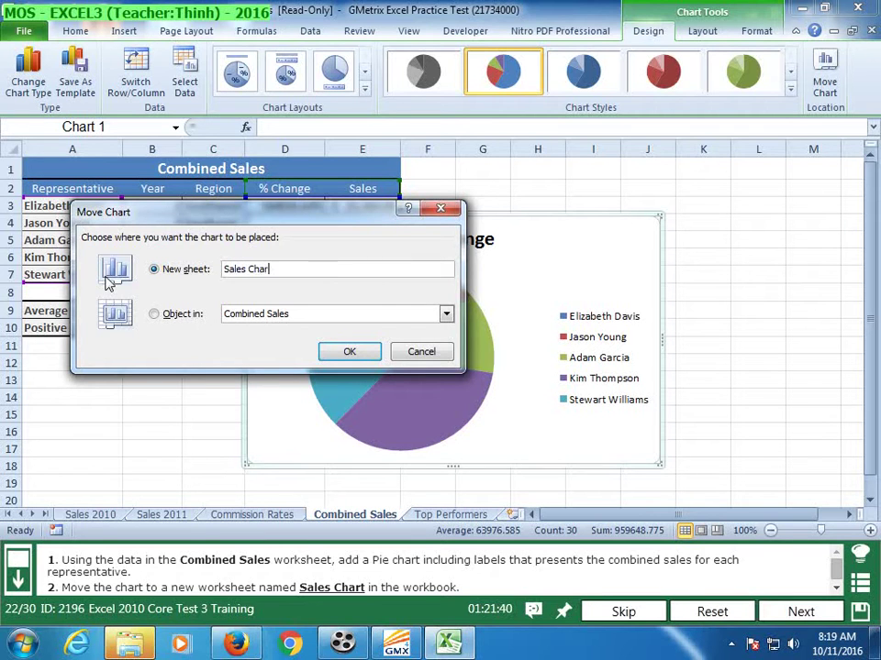
# - Finish naming the new chart sheet 'Sales Chart', confirm the move, and advance to the next task
pyautogui.write('t')
pyautogui.press('Return')
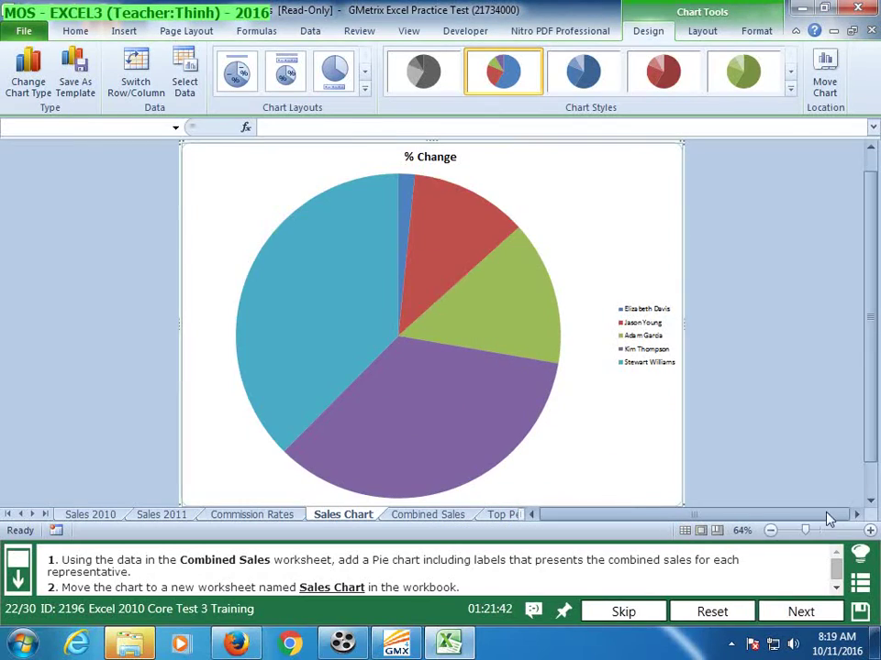
pyautogui.click(819, 611)
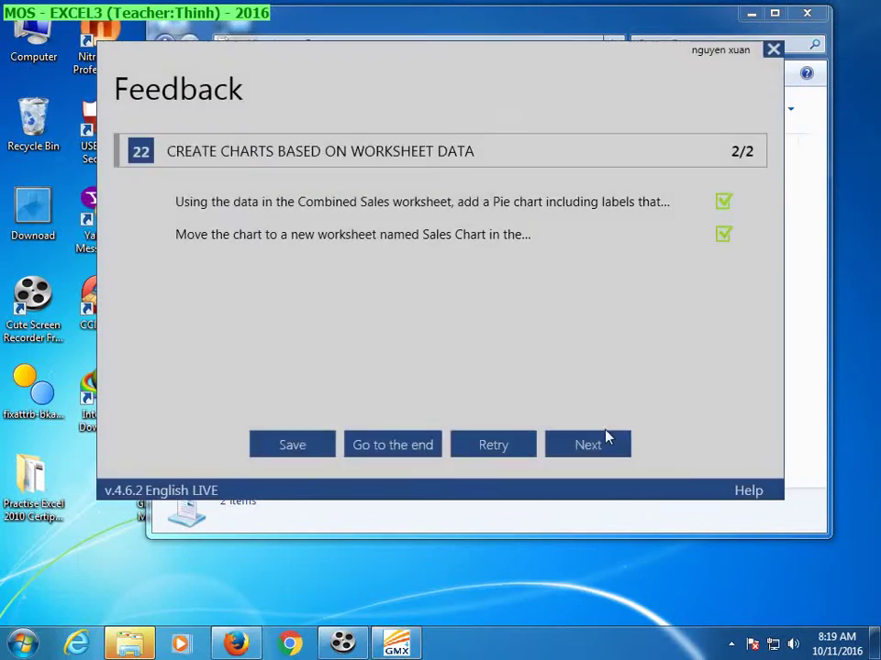
pyautogui.click(609, 442)
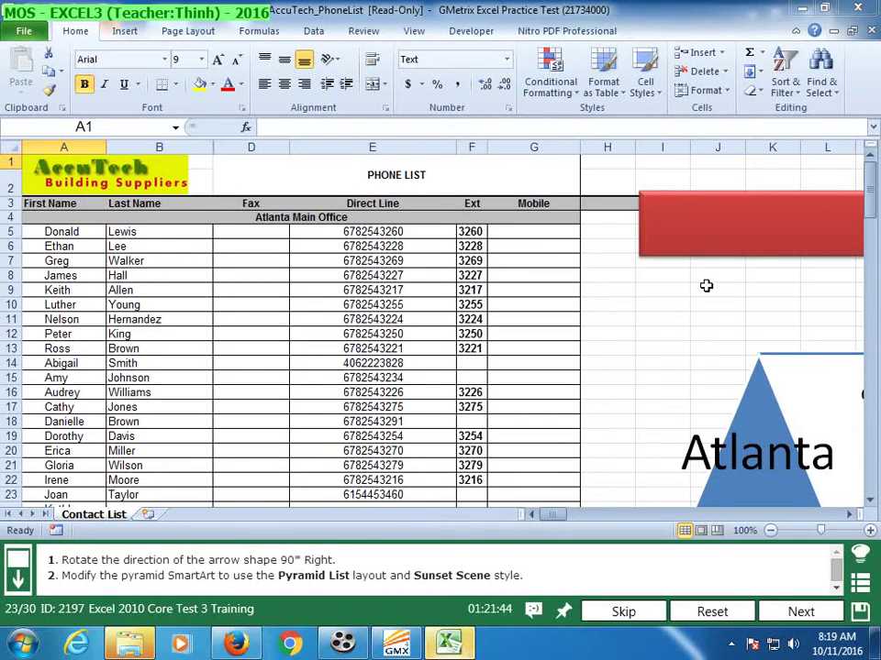
# - Rotate the red arrow shape 90° to the right
pyautogui.click(712, 267)
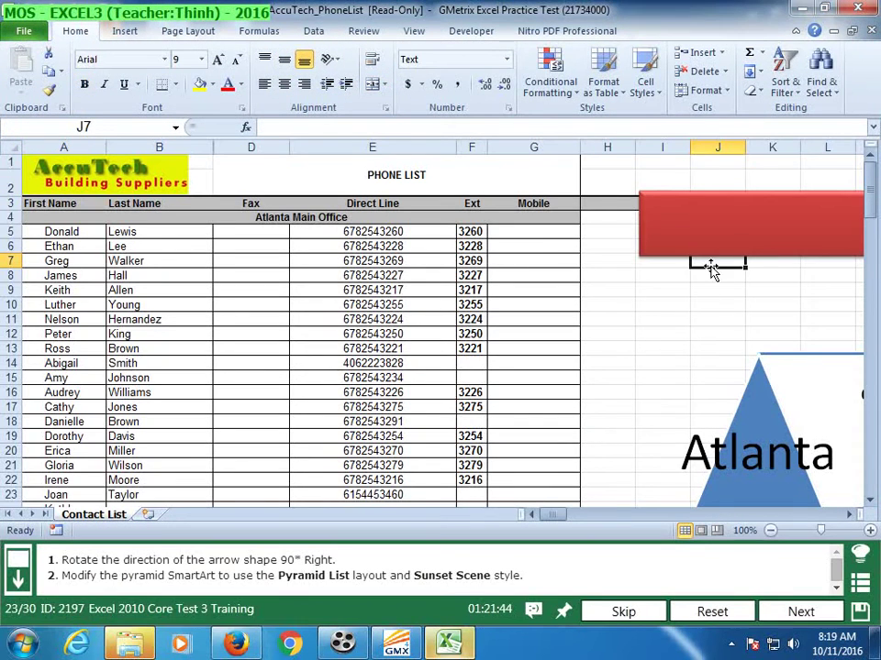
pyautogui.click(729, 222)
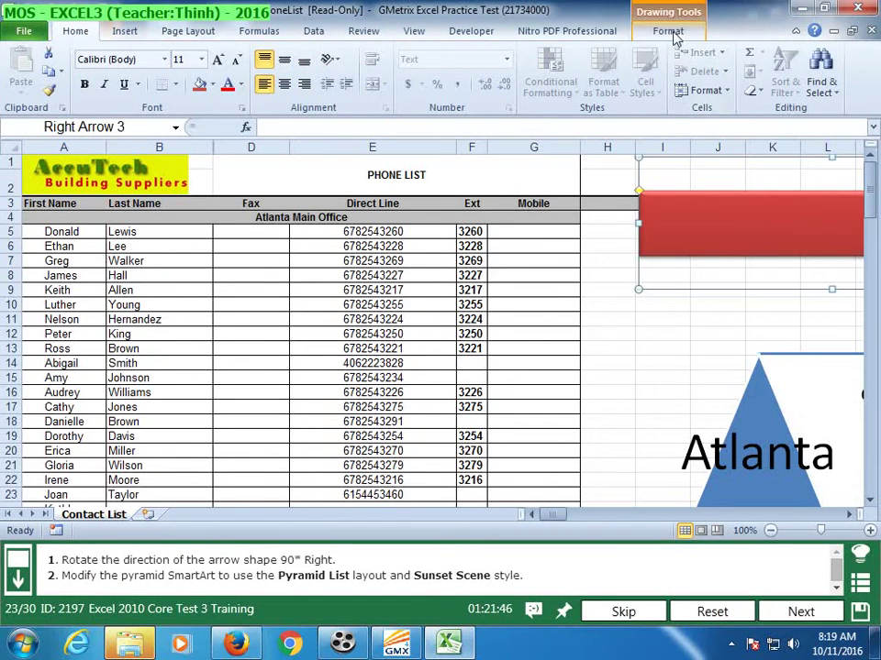
pyautogui.click(668, 31)
pyautogui.click(750, 90)
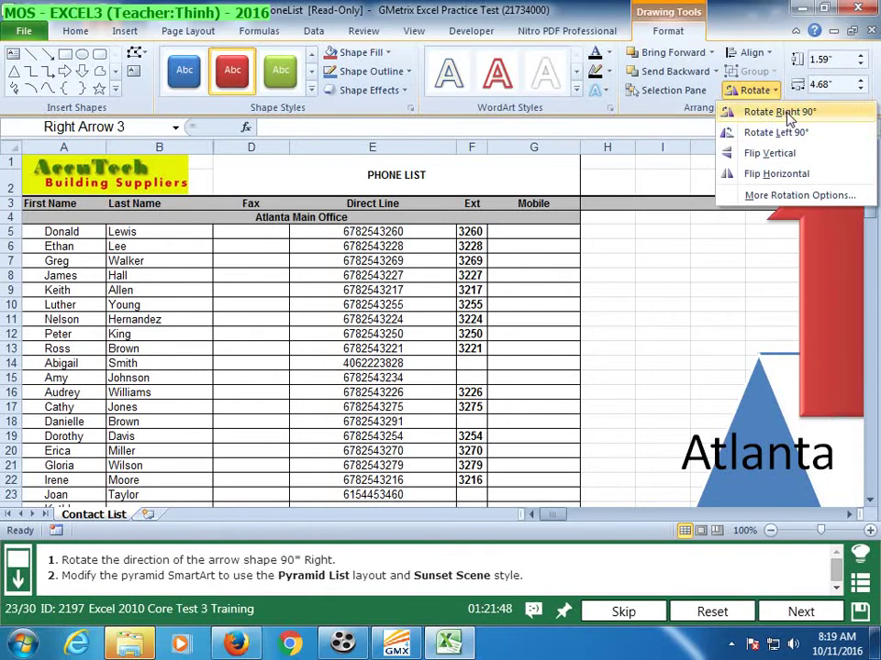
pyautogui.click(780, 112)
# - Give the pyramid SmartArt the Pyramid List layout and Sunset Scene style, then submit
pyautogui.click(727, 427)
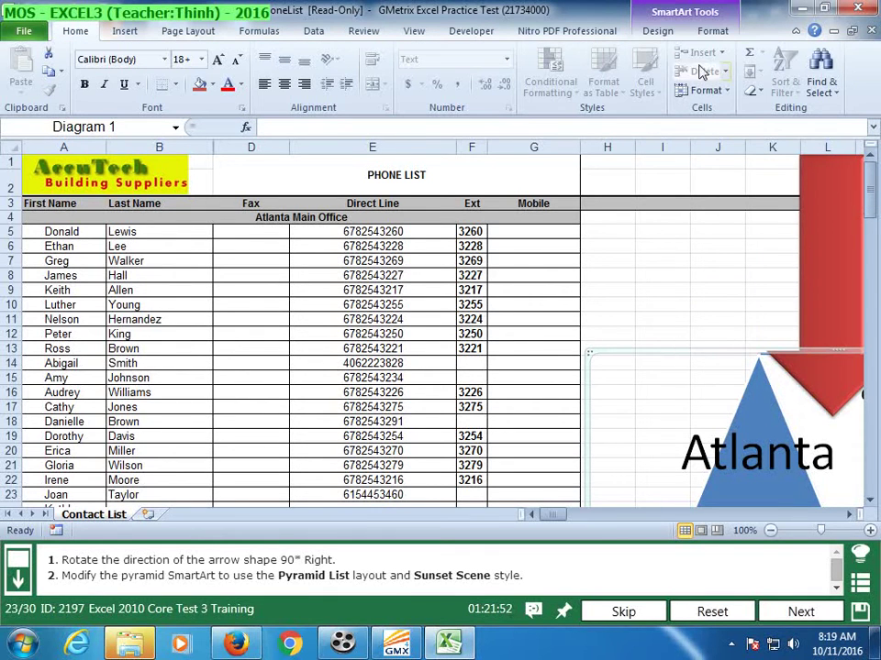
pyautogui.click(660, 31)
pyautogui.click(410, 81)
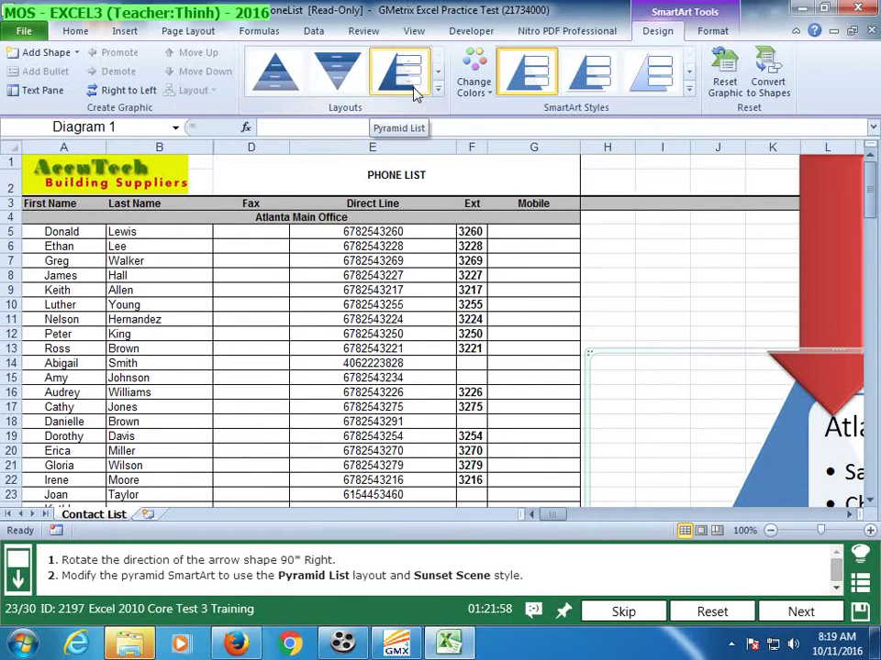
pyautogui.click(689, 92)
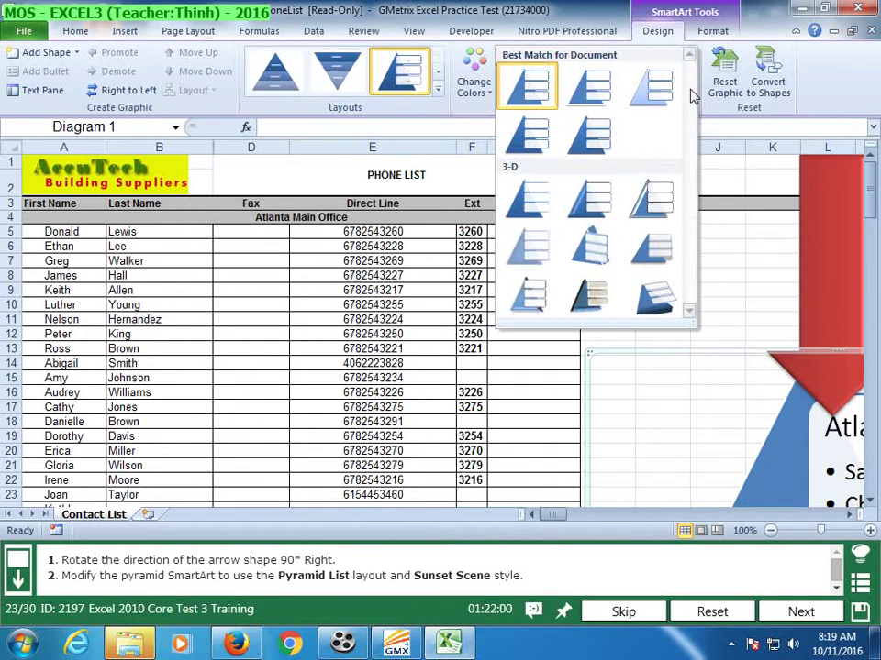
pyautogui.click(585, 291)
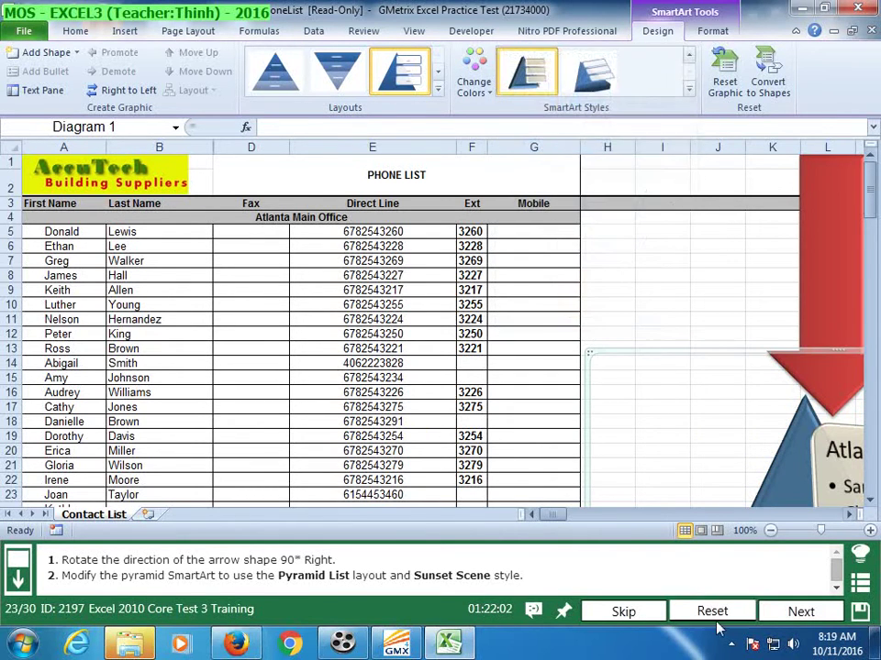
pyautogui.click(798, 612)
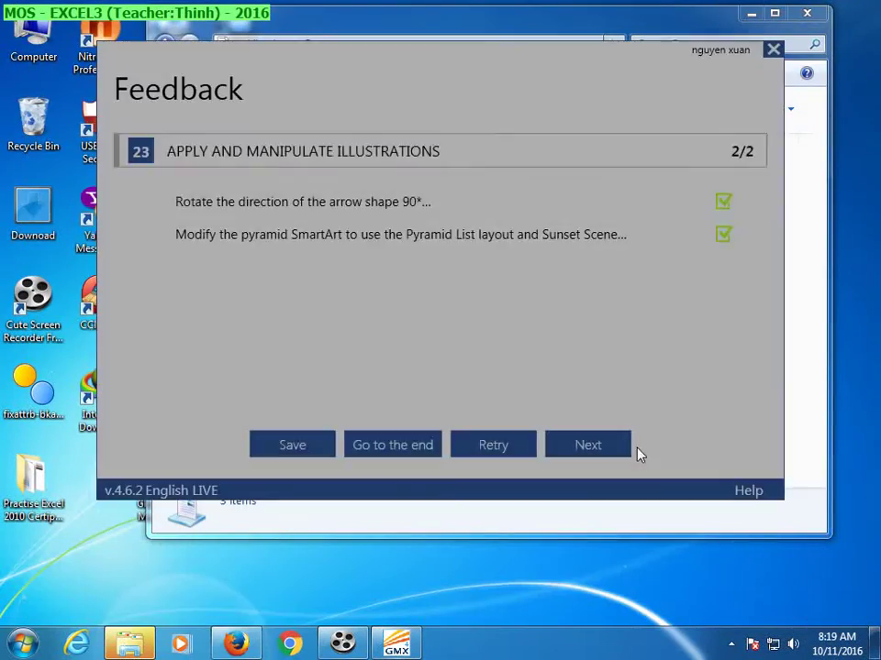
pyautogui.click(619, 444)
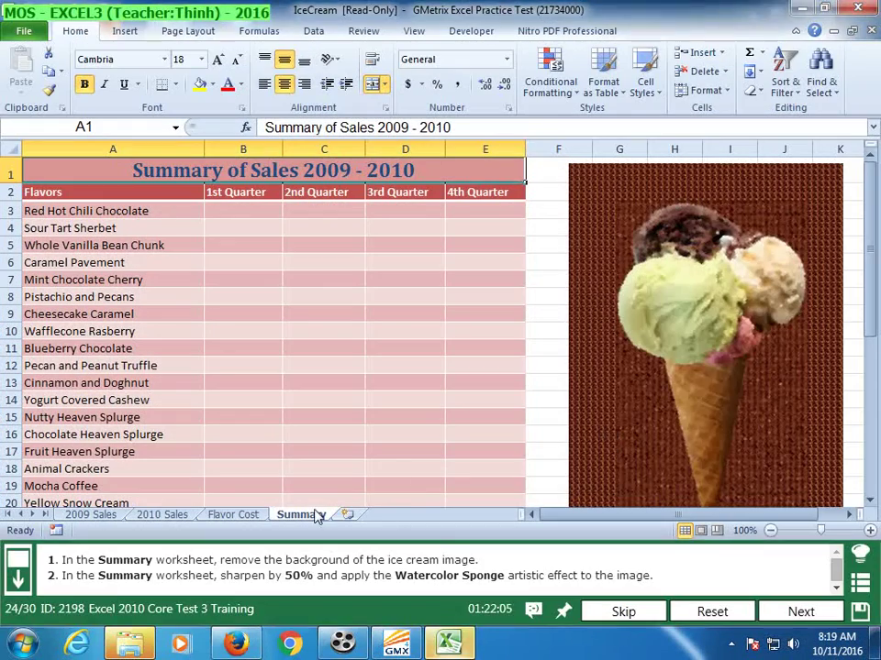
# - Remove the ice cream picture's background and keep the result
pyautogui.click(659, 434)
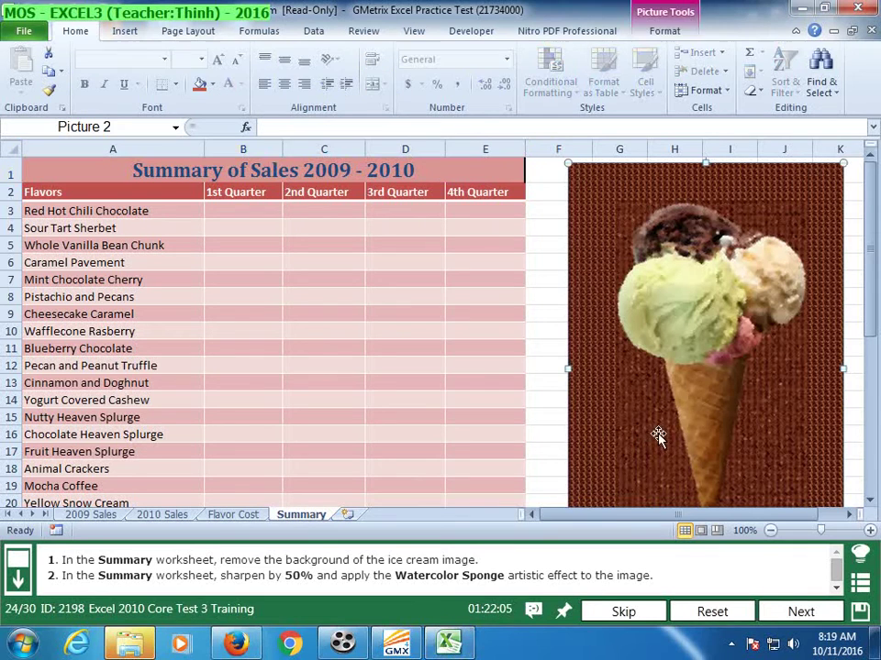
pyautogui.click(664, 30)
pyautogui.click(27, 78)
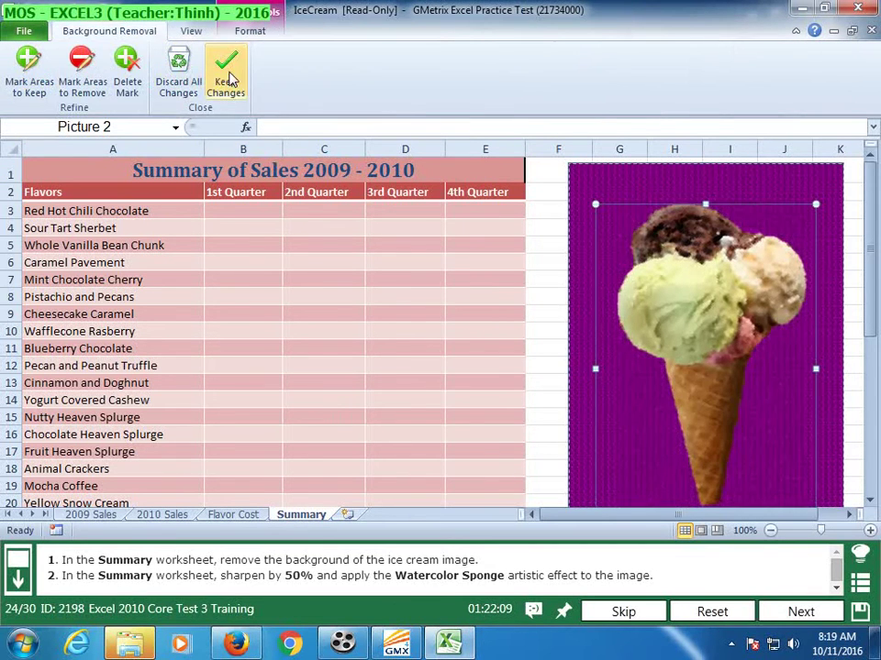
pyautogui.click(225, 78)
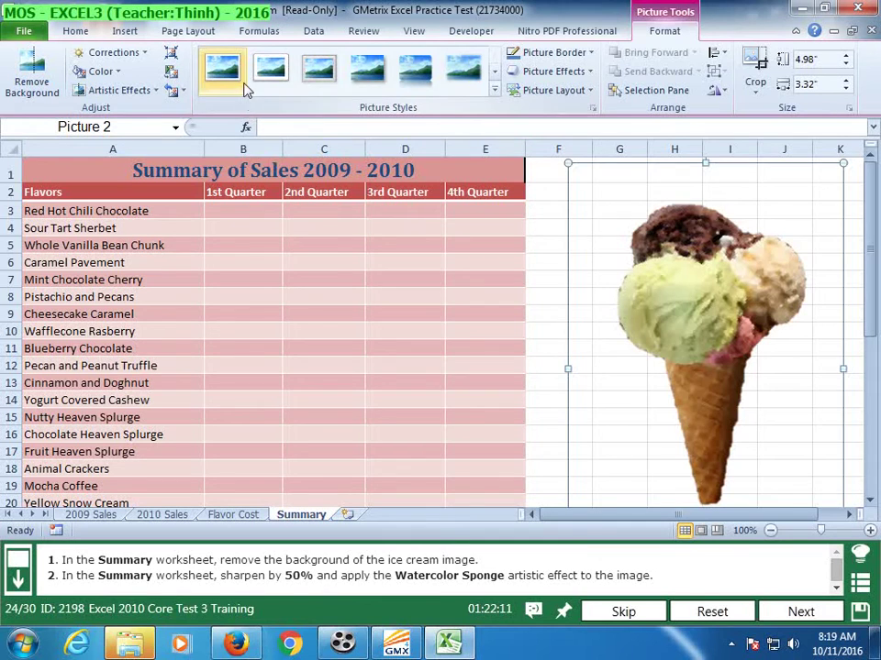
# - Sharpen the ice cream picture by 50%
pyautogui.click(144, 55)
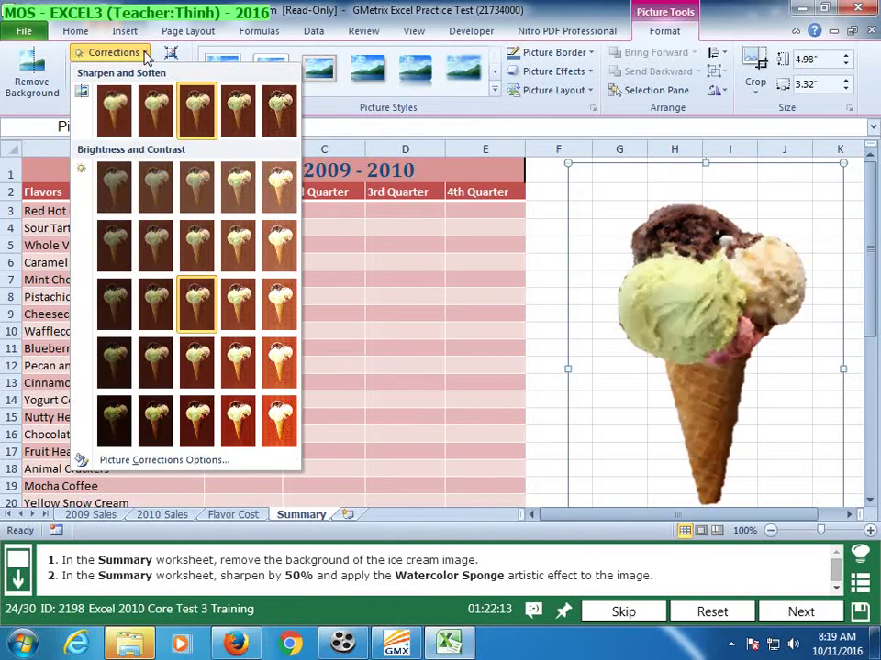
pyautogui.click(280, 110)
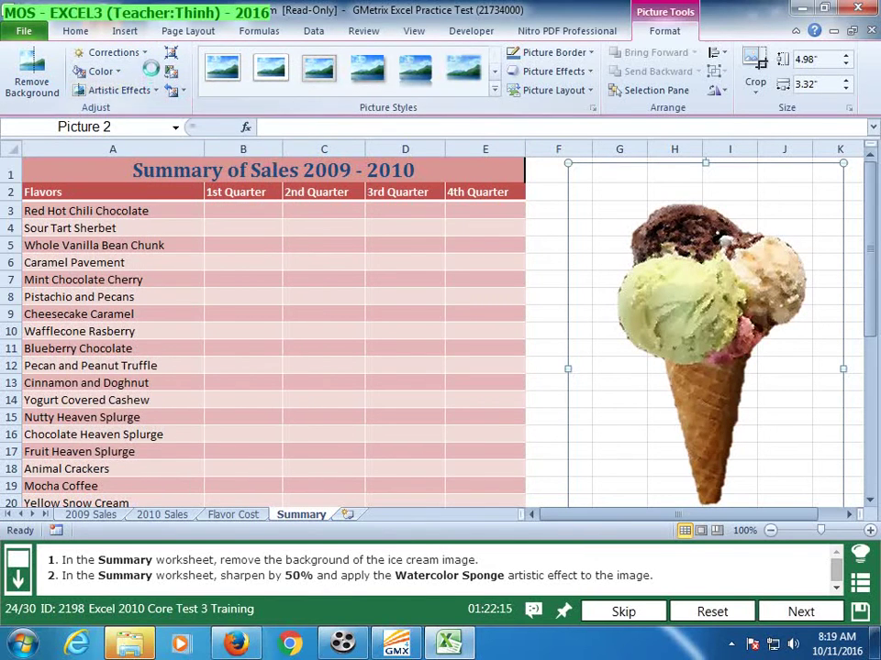
pyautogui.click(144, 55)
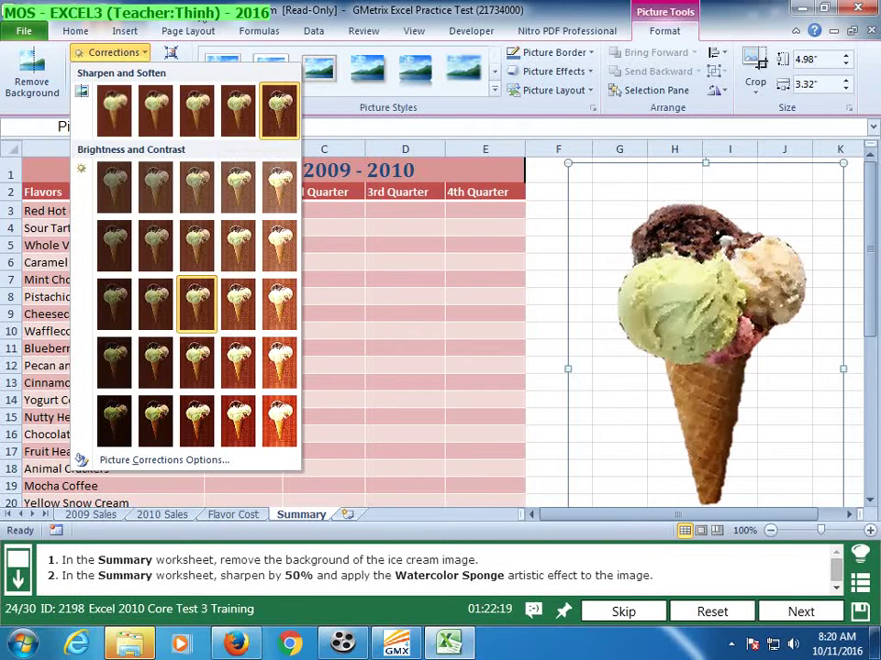
pyautogui.click(138, 52)
# - Apply the Watercolor Sponge artistic effect to the picture and submit
pyautogui.click(154, 92)
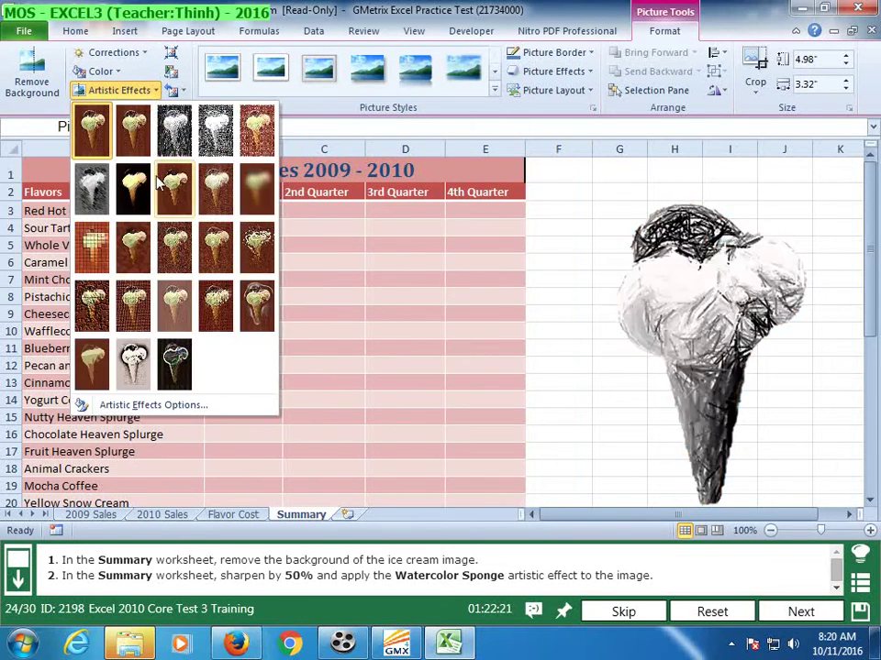
pyautogui.click(139, 245)
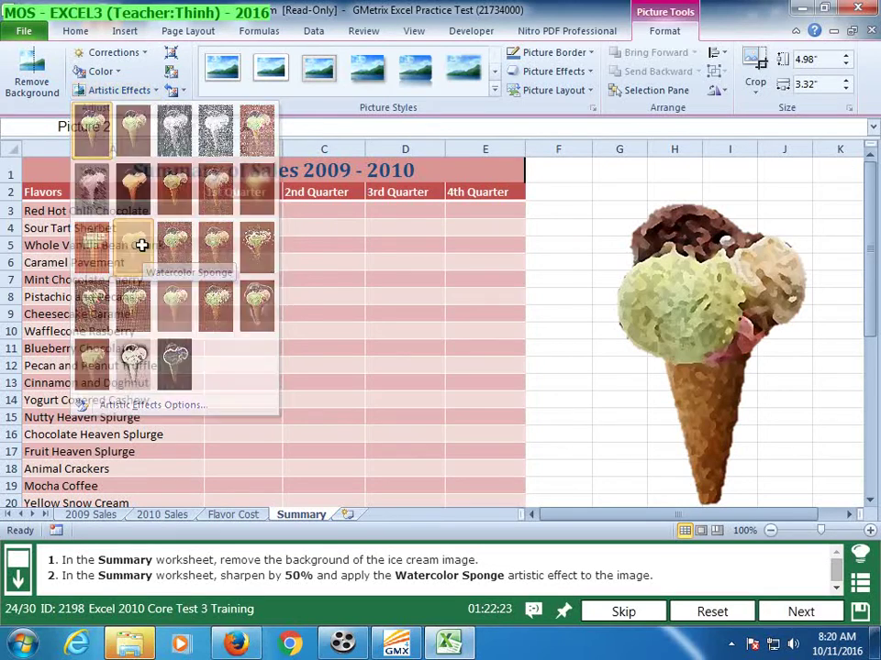
pyautogui.click(822, 618)
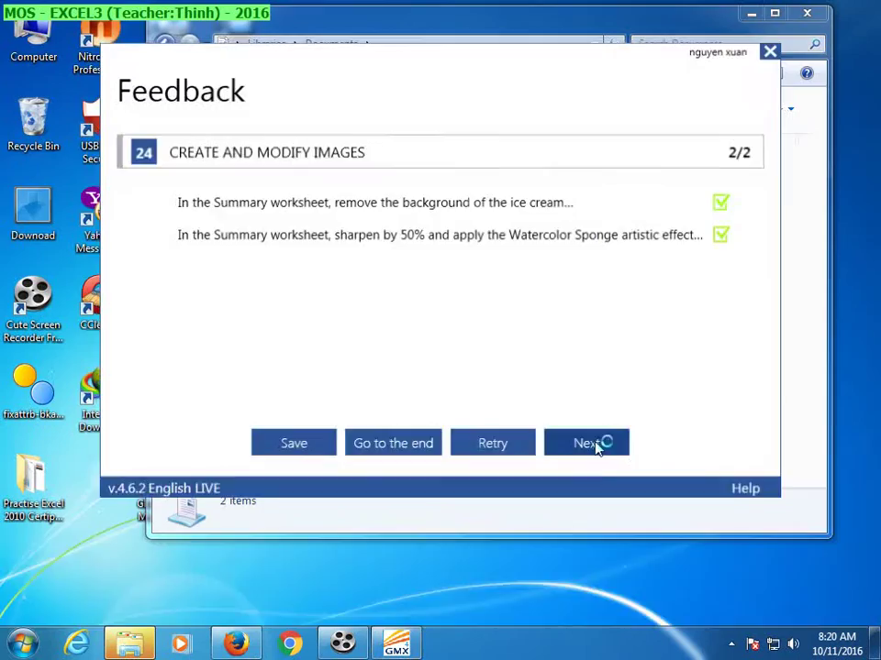
# - Create a line sparkline in L3 from the data range C3:J3
pyautogui.click(597, 444)
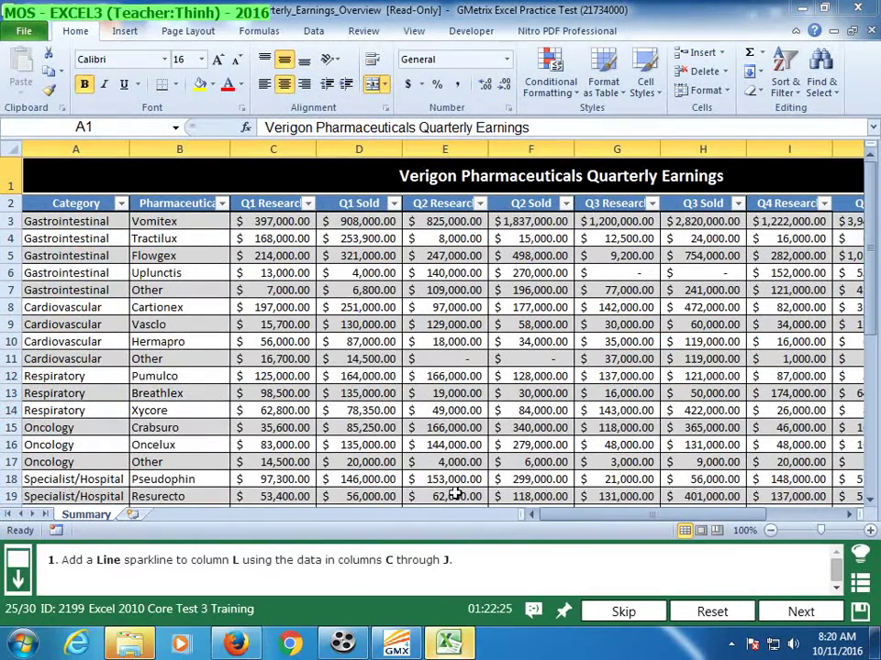
pyautogui.moveTo(660, 519); pyautogui.dragTo(822, 517)
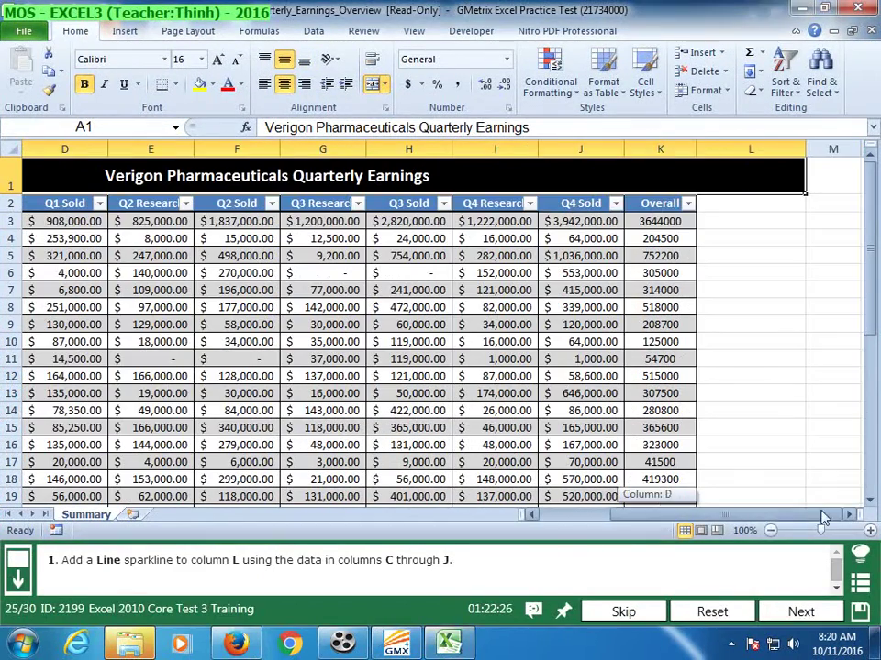
pyautogui.click(752, 205)
pyautogui.click(747, 223)
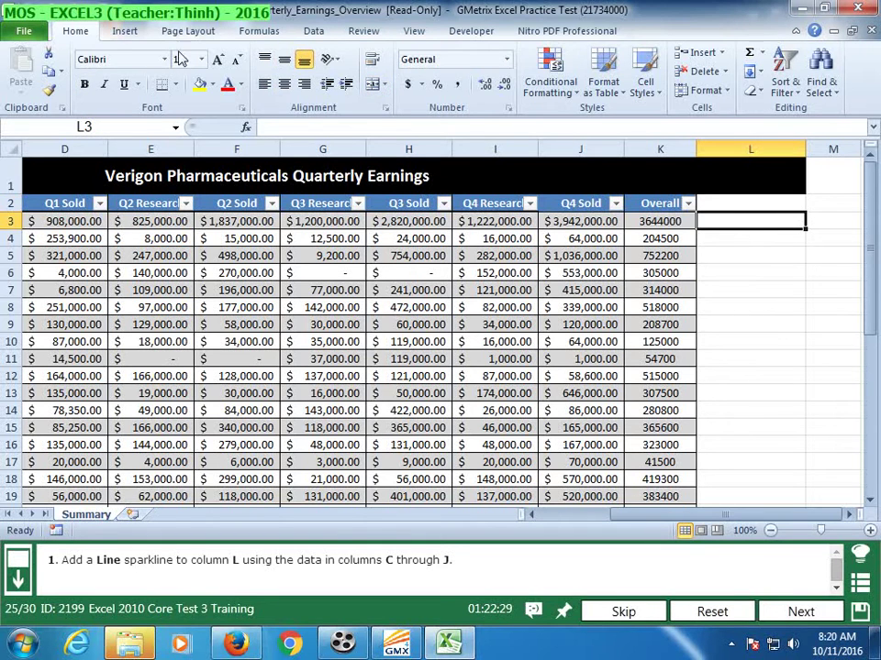
pyautogui.click(128, 32)
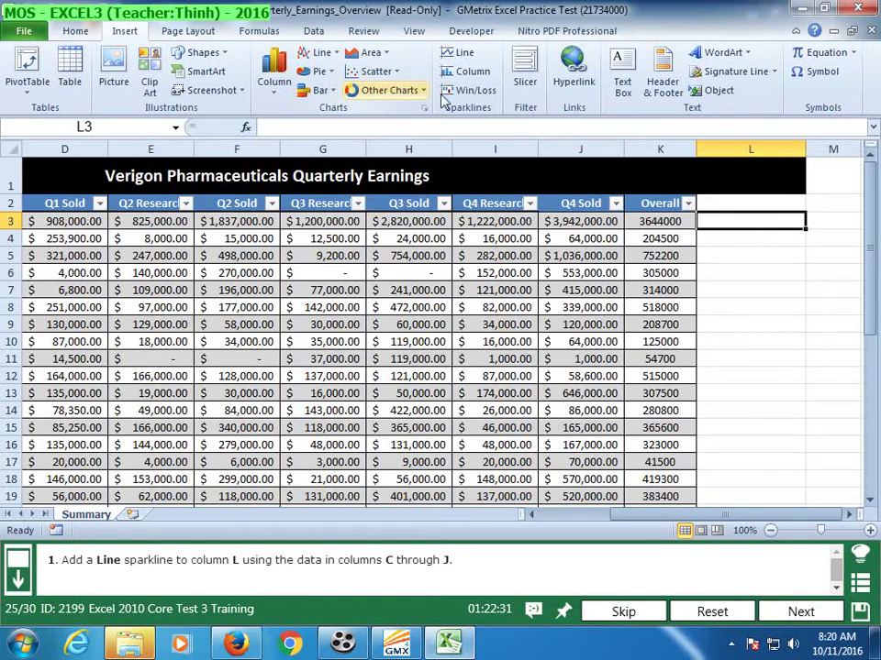
pyautogui.click(466, 73)
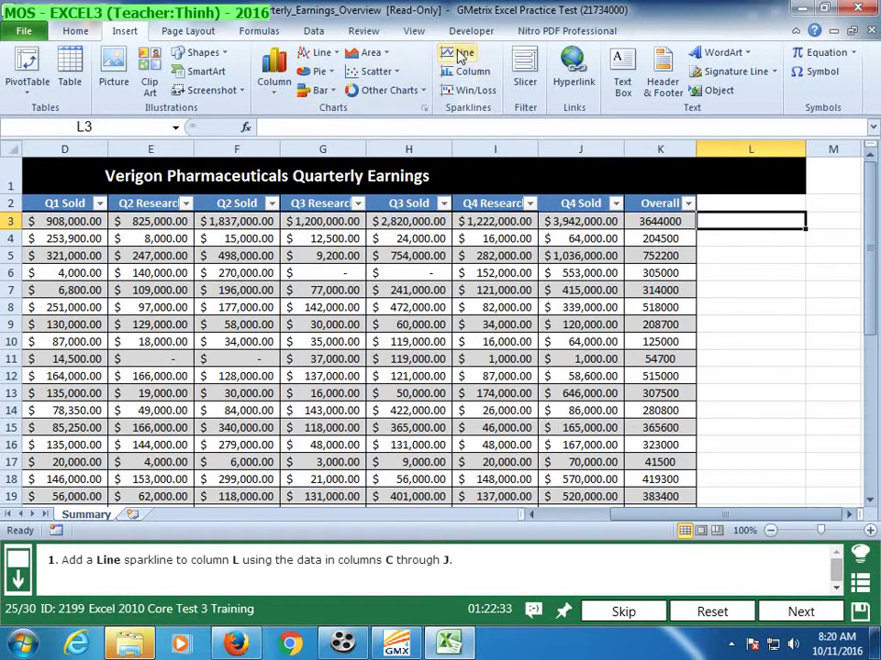
pyautogui.click(711, 386)
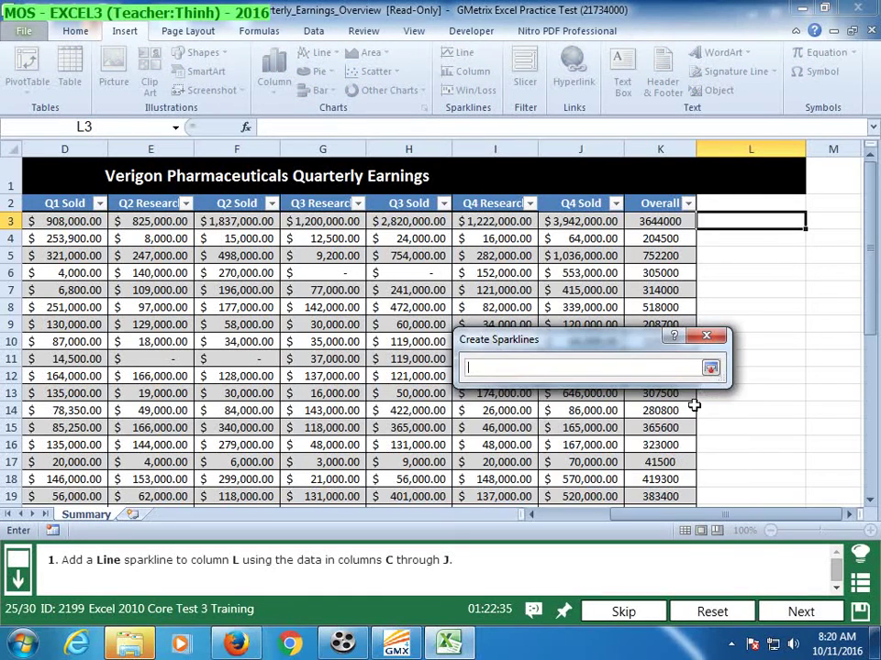
pyautogui.moveTo(529, 515); pyautogui.dragTo(440, 515)
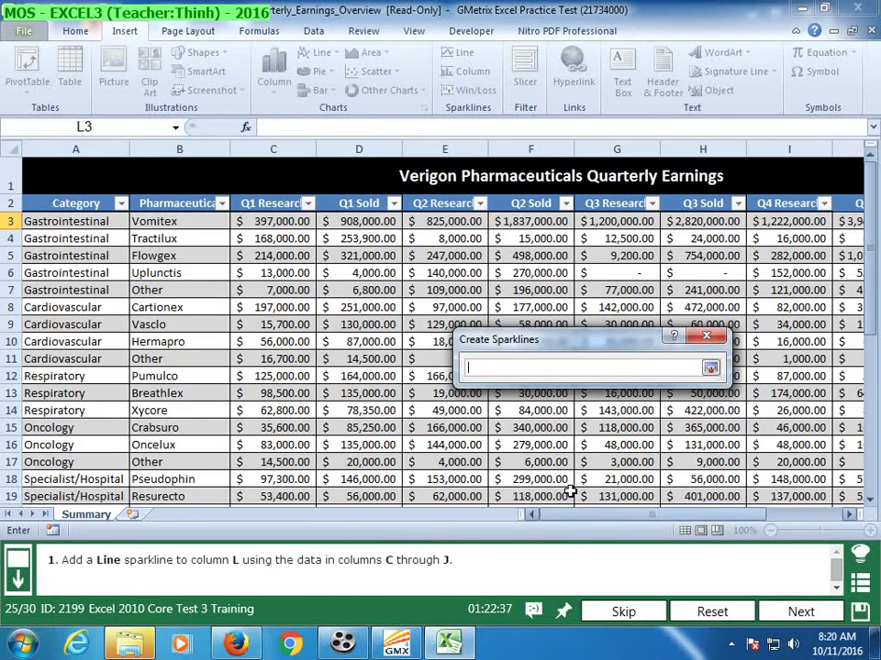
pyautogui.moveTo(263, 225); pyautogui.dragTo(876, 228)
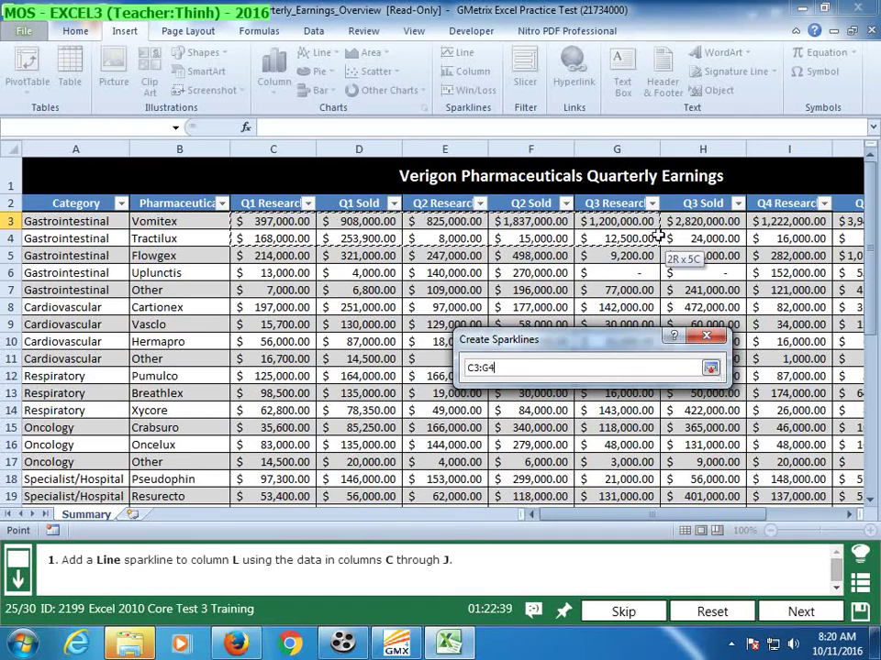
pyautogui.moveTo(876, 229); pyautogui.dragTo(688, 247)
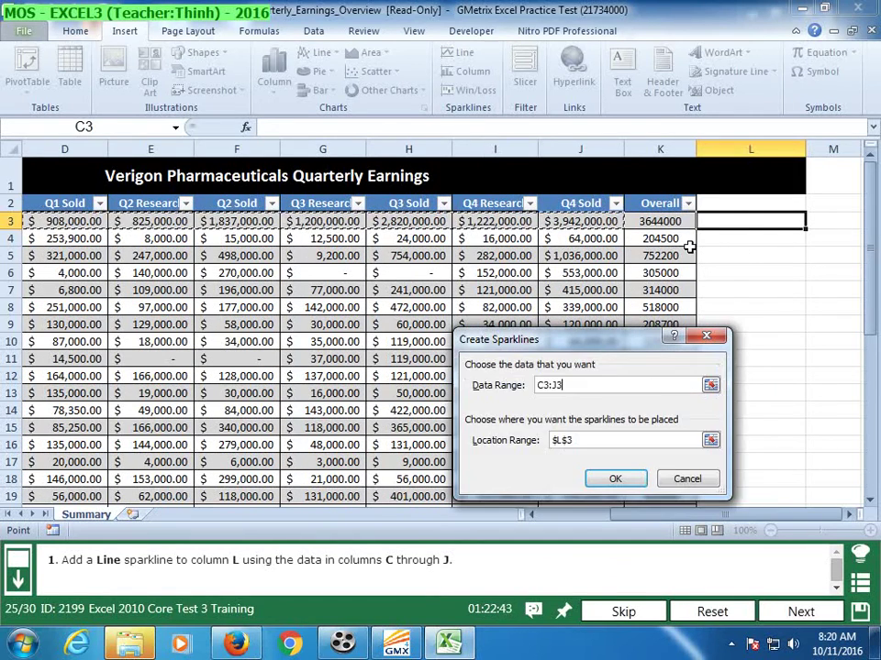
pyautogui.press('Return')
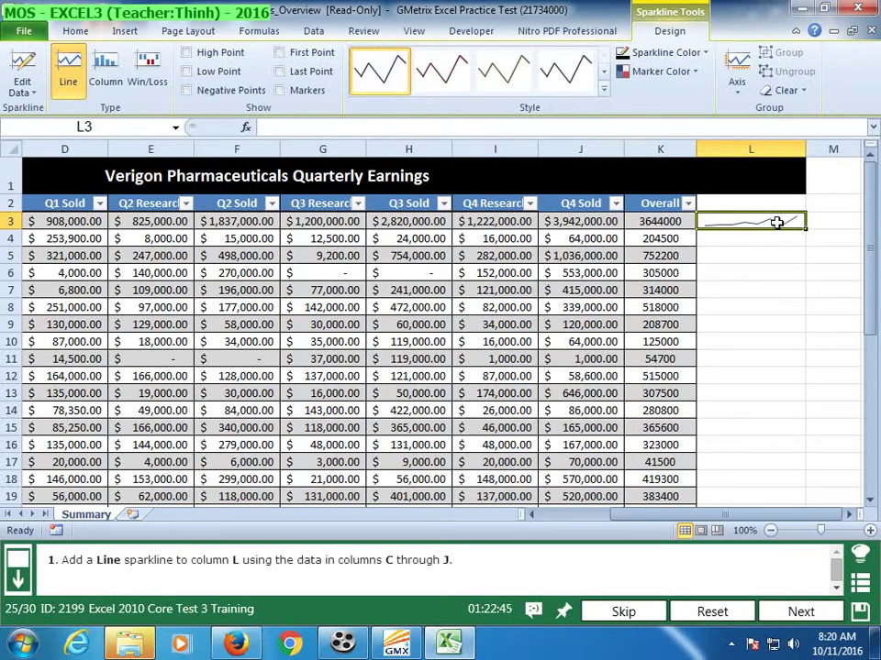
# - Fill the L3 sparkline down through L26 and submit the task
pyautogui.moveTo(806, 232); pyautogui.dragTo(775, 376)
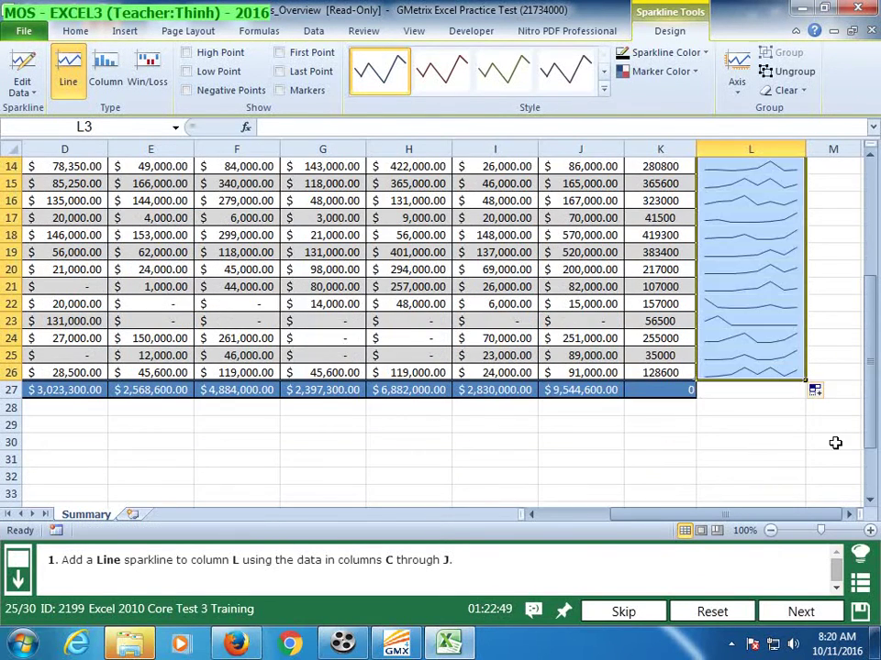
pyautogui.click(757, 477)
pyautogui.click(800, 611)
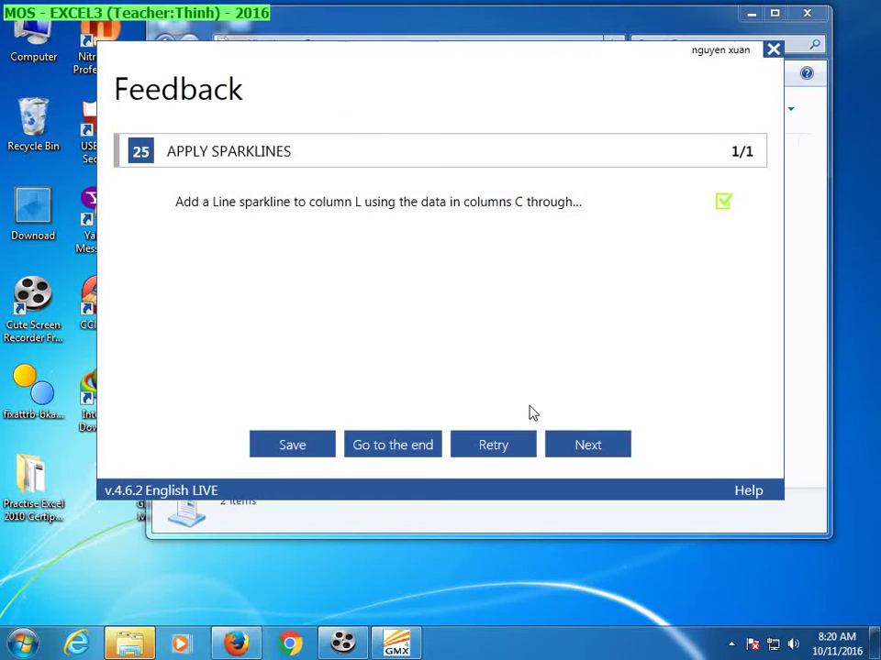
# - Load the next task and start saving the workbook as a PDF from Save & Send
pyautogui.click(598, 447)
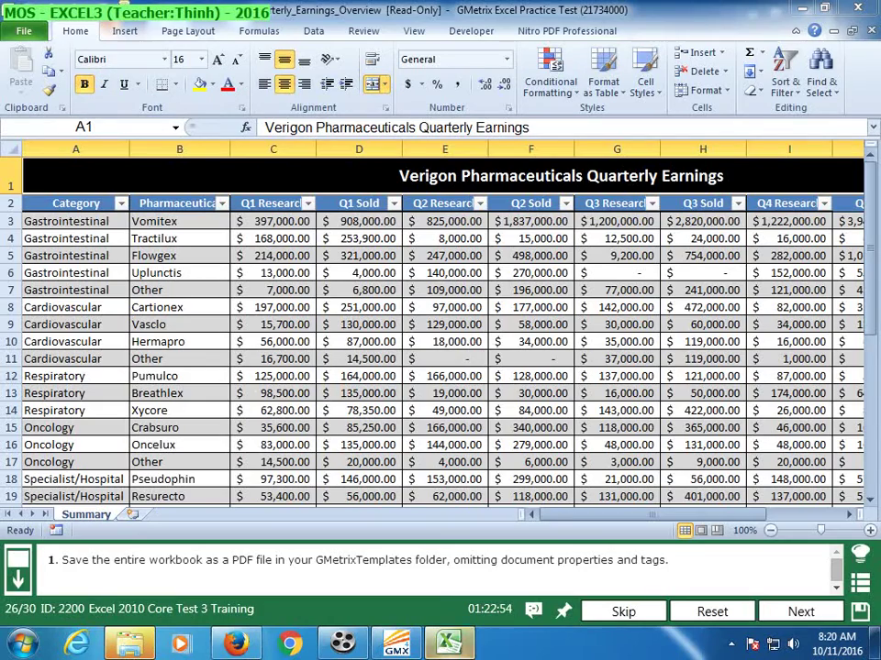
pyautogui.click(24, 32)
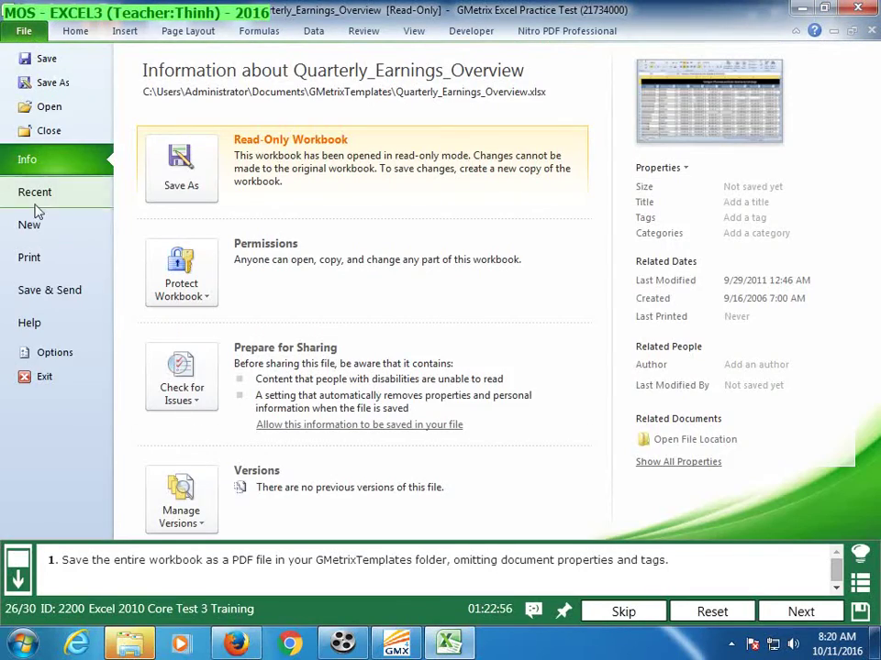
pyautogui.click(52, 356)
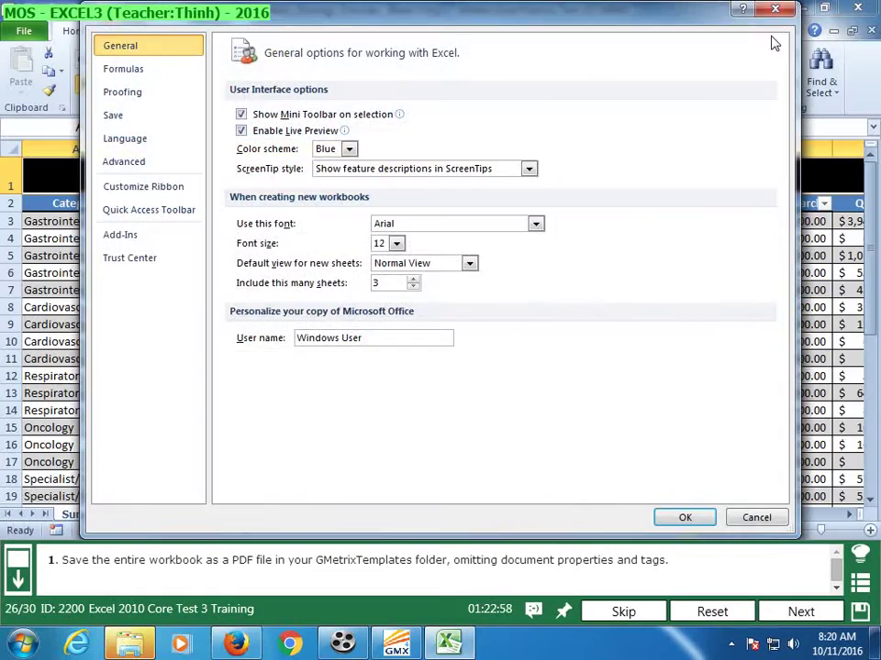
pyautogui.click(775, 9)
pyautogui.click(24, 30)
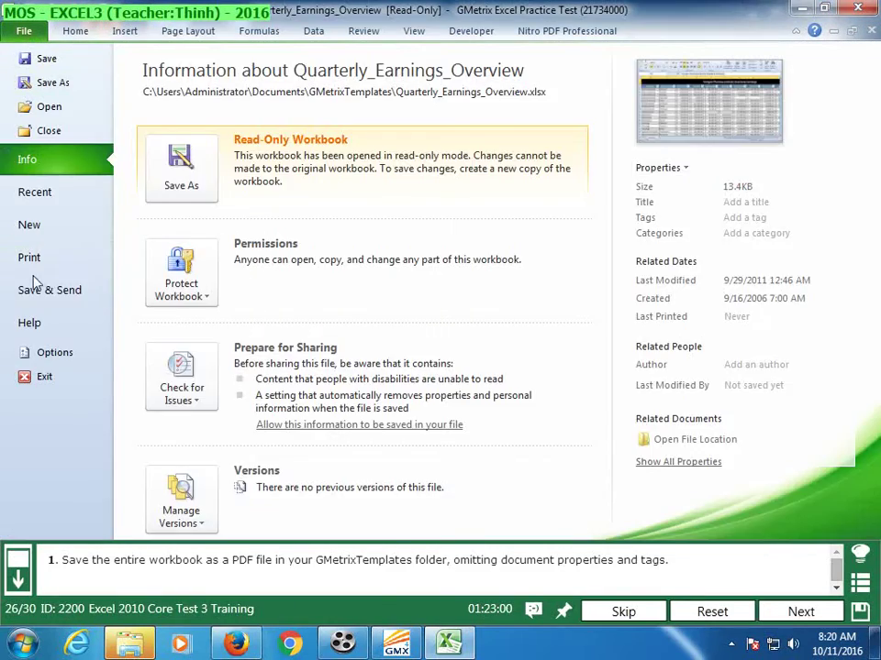
pyautogui.click(45, 289)
pyautogui.click(246, 297)
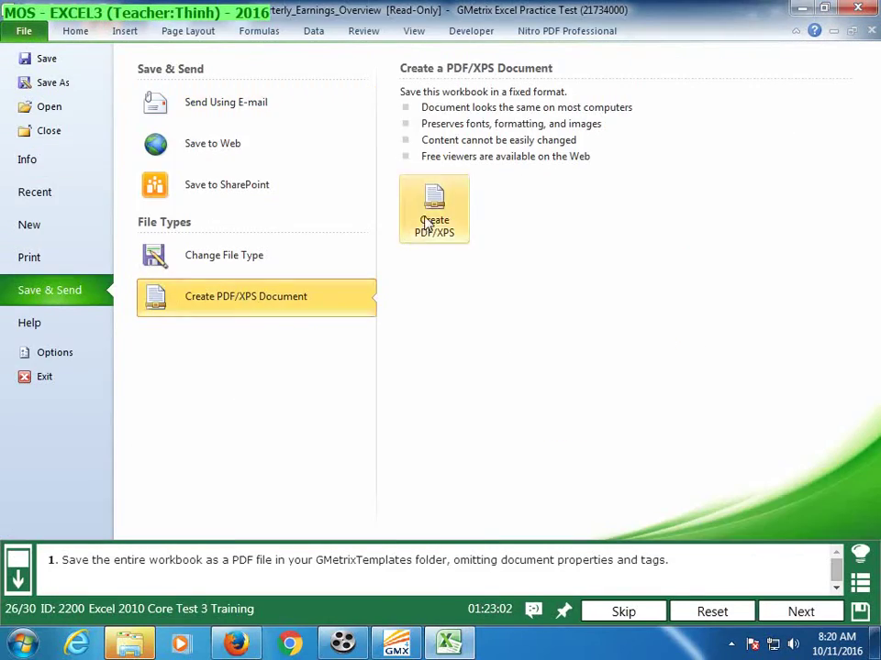
pyautogui.click(428, 224)
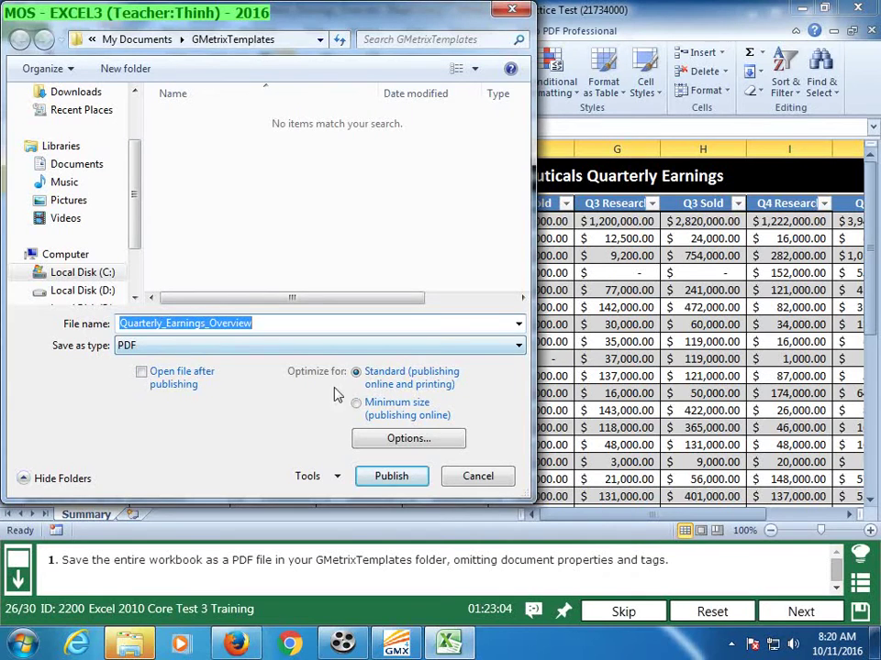
# - Publish the entire workbook as PDF without document properties or structure tags, then submit
pyautogui.click(408, 440)
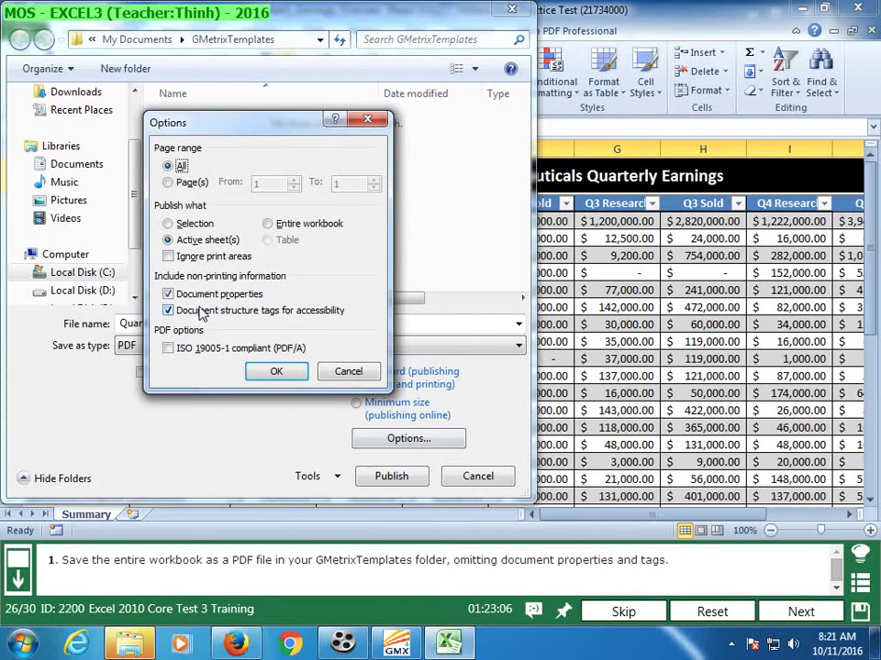
pyautogui.click(286, 224)
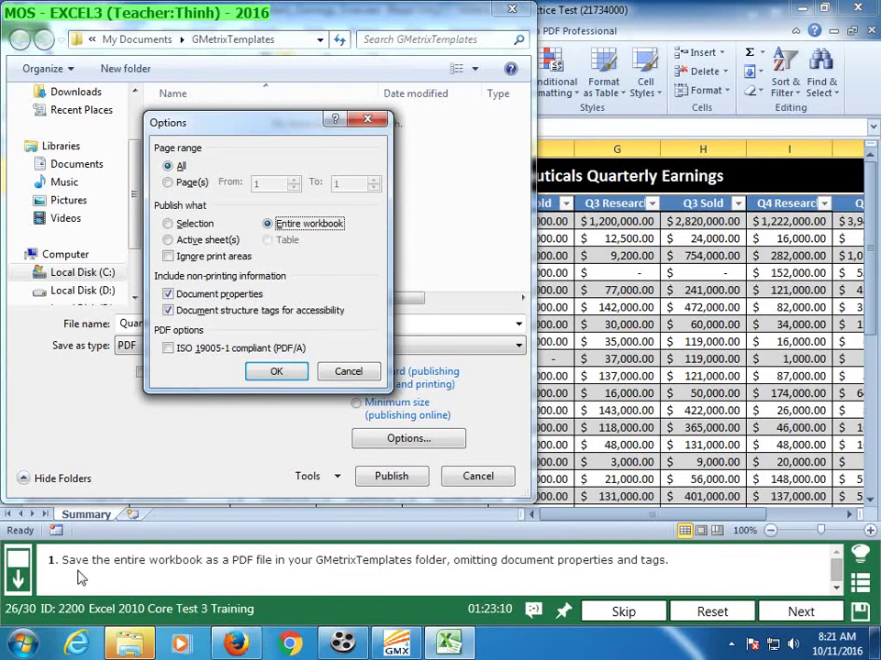
pyautogui.click(194, 293)
pyautogui.click(201, 310)
pyautogui.click(276, 371)
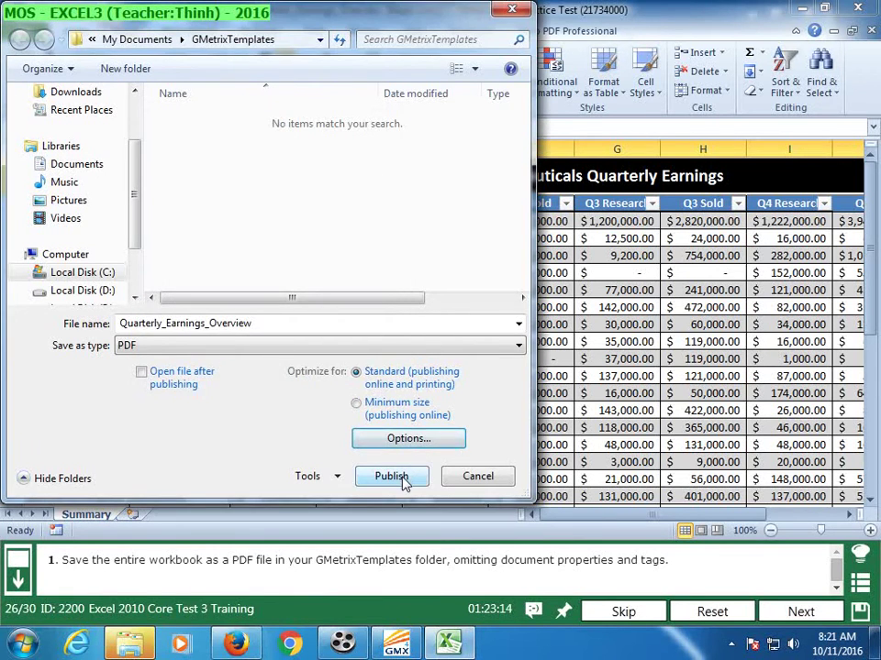
pyautogui.click(393, 476)
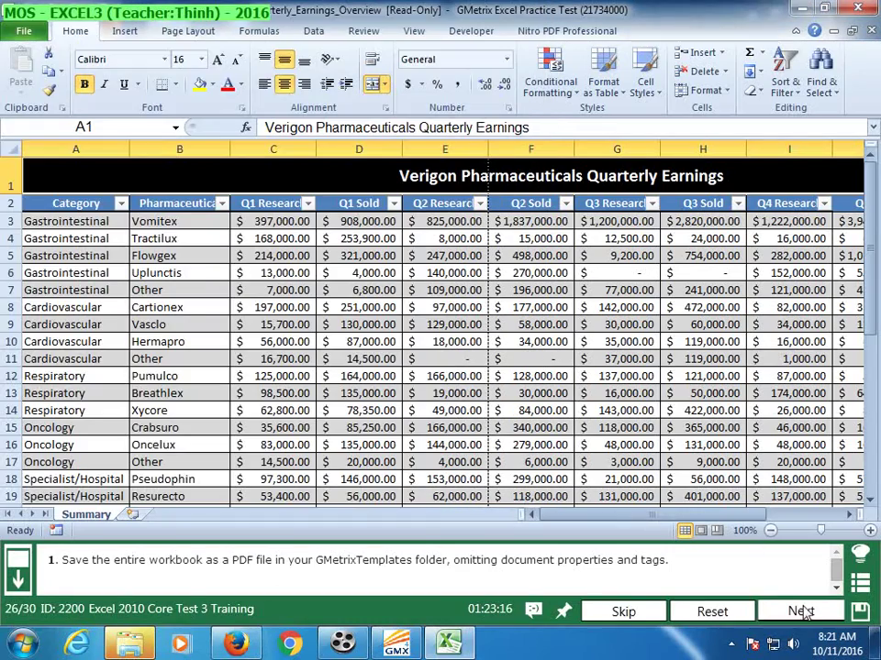
pyautogui.click(801, 612)
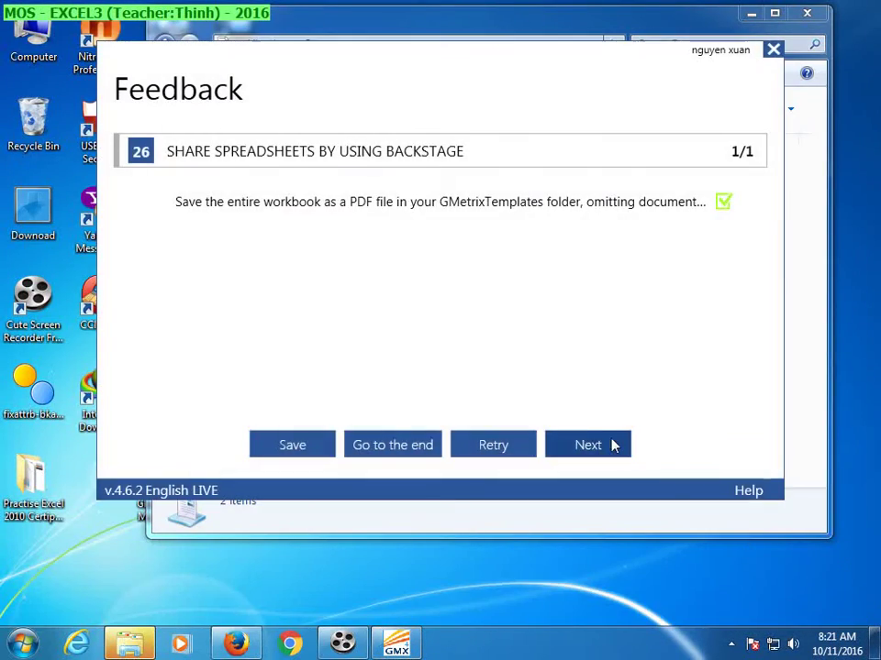
# - Remove duplicates from A4:D106 matching only Year and Value, deleting 16 rows
pyautogui.click(616, 449)
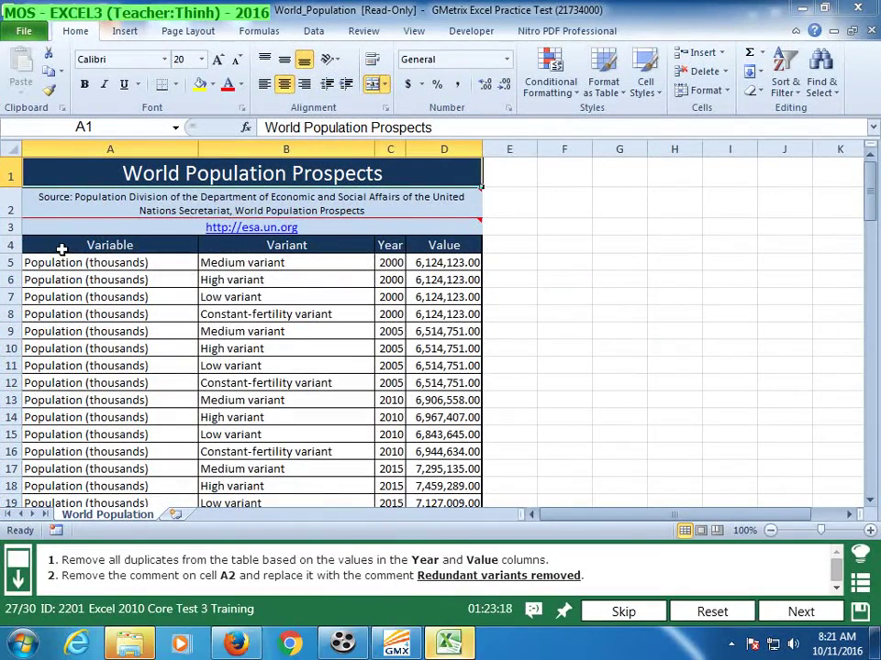
pyautogui.click(61, 248)
pyautogui.moveTo(62, 248); pyautogui.dragTo(466, 556)
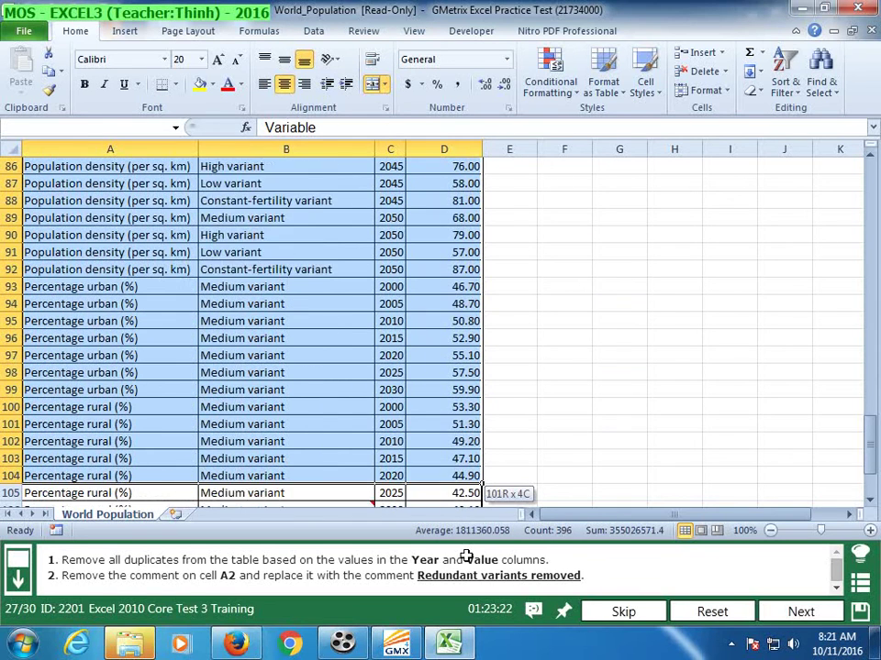
pyautogui.moveTo(461, 468); pyautogui.dragTo(464, 473)
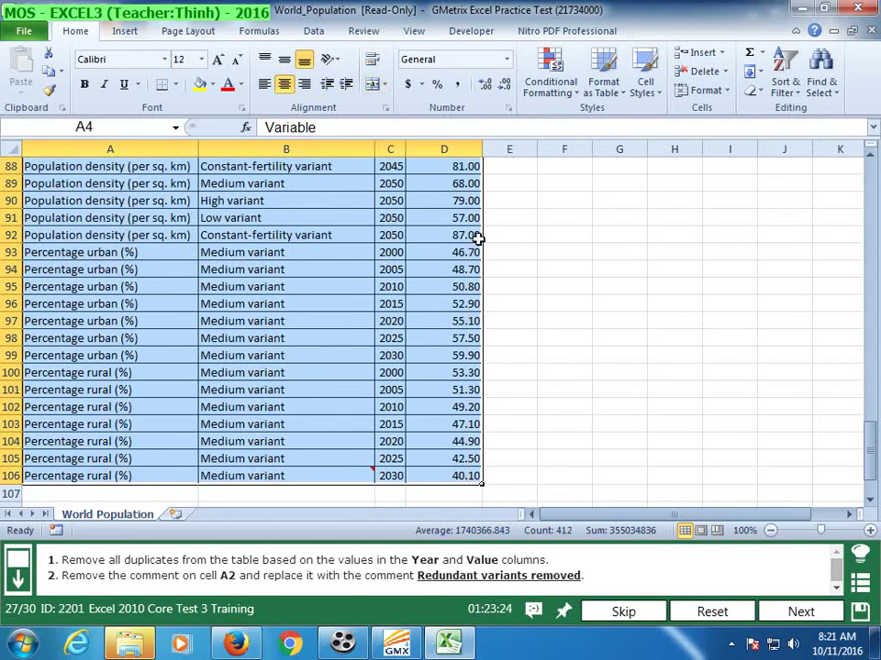
pyautogui.click(313, 33)
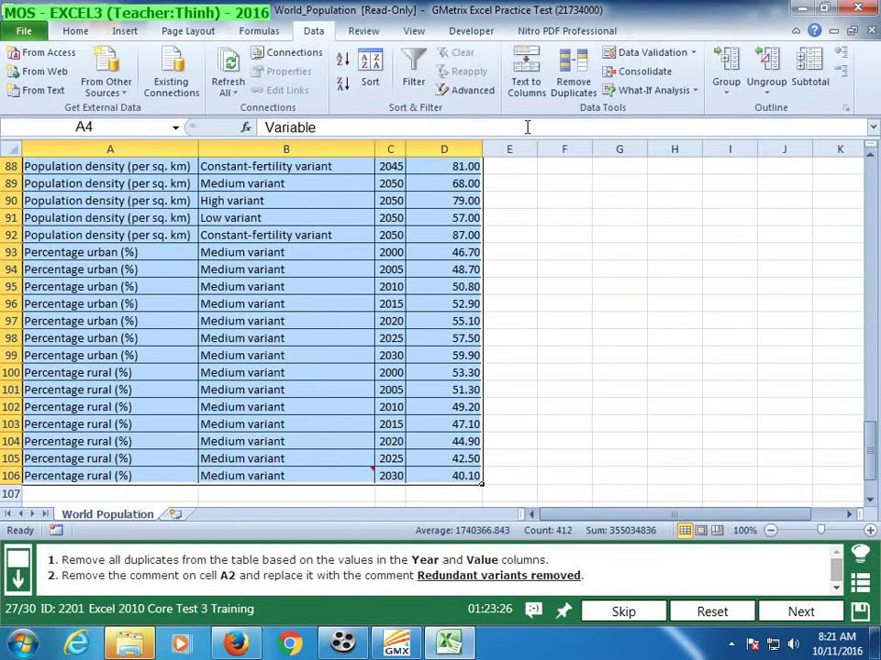
pyautogui.click(572, 83)
pyautogui.click(95, 291)
pyautogui.click(95, 308)
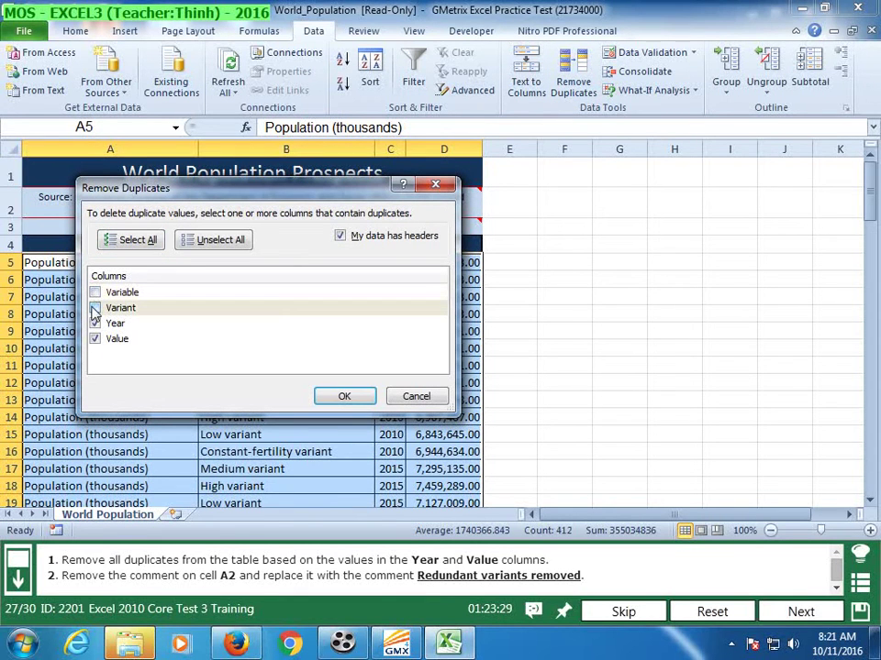
pyautogui.click(347, 397)
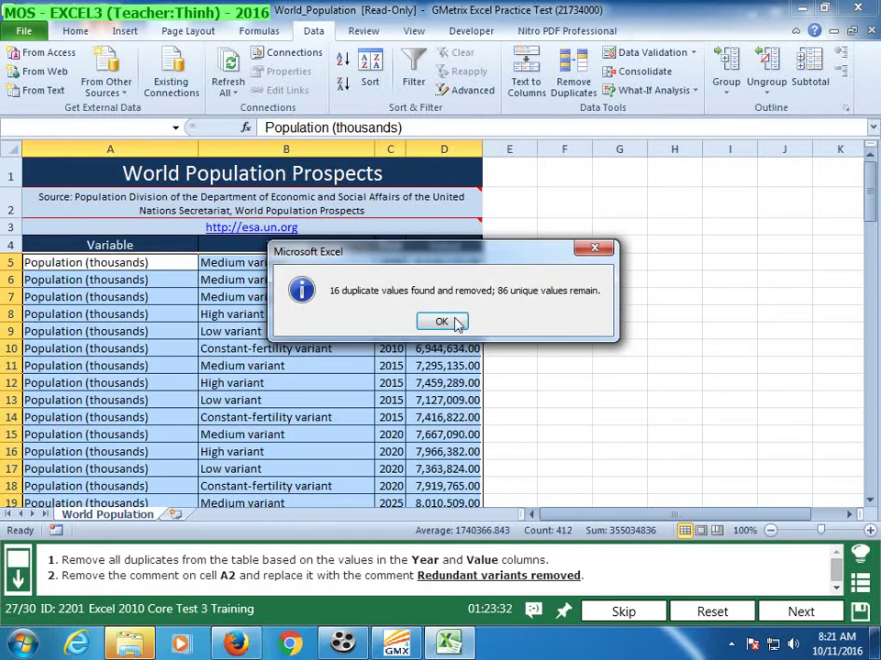
pyautogui.click(448, 320)
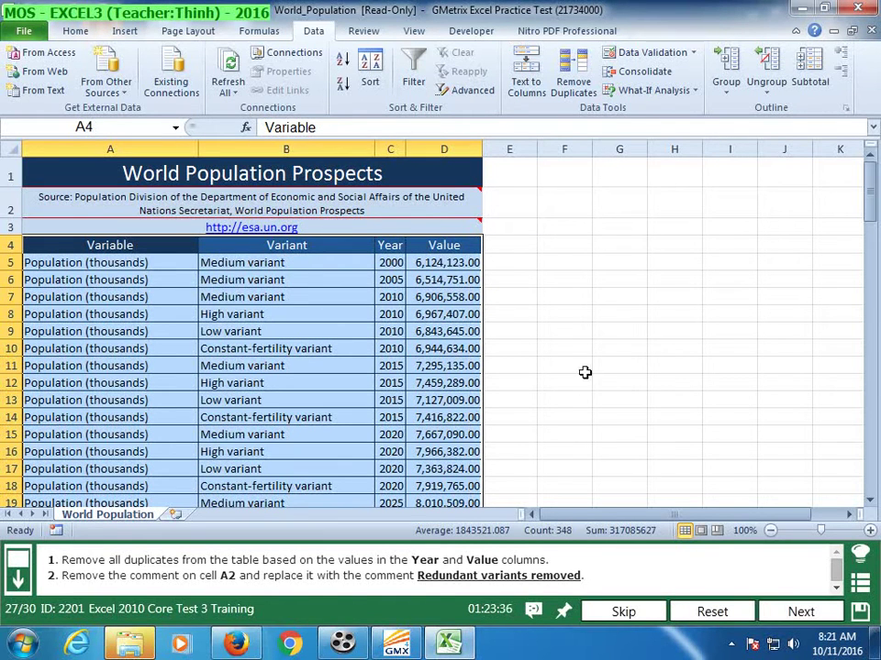
# - Delete A2's old comment, add a new one reading 'Redundant variants removed', and submit
pyautogui.click(352, 209)
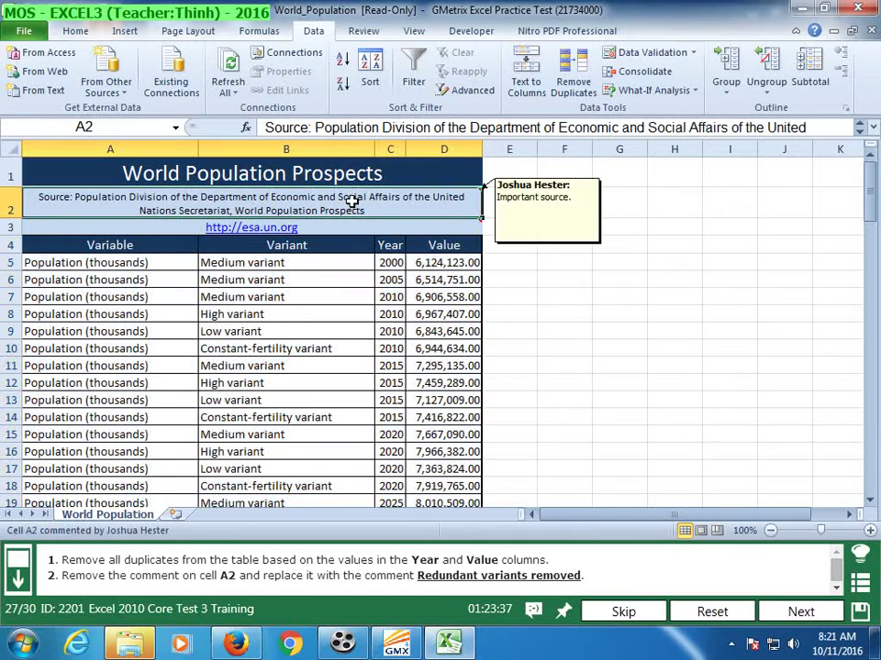
pyautogui.click(361, 30)
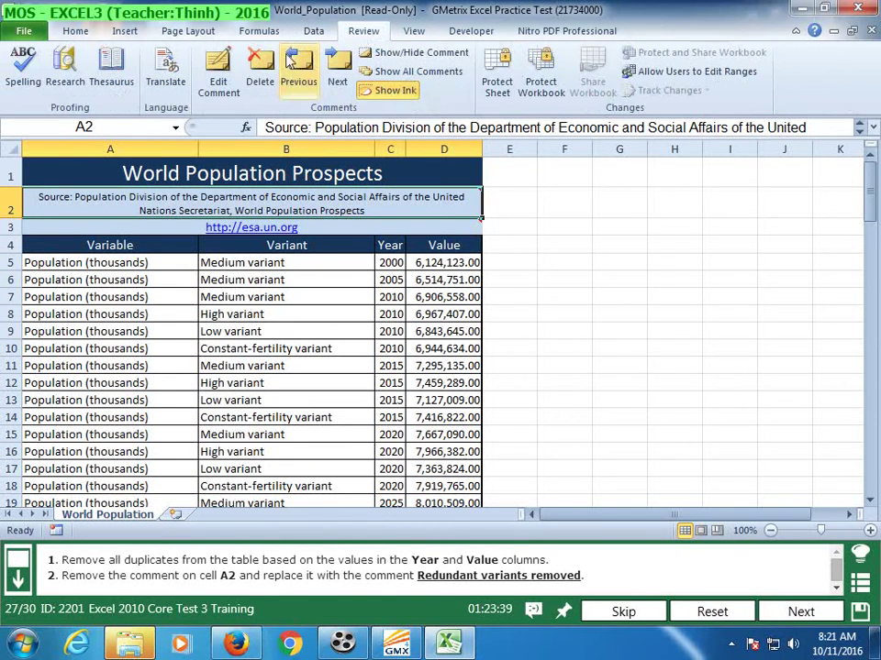
pyautogui.click(261, 62)
pyautogui.click(220, 73)
pyautogui.write('Redundant variants remo')
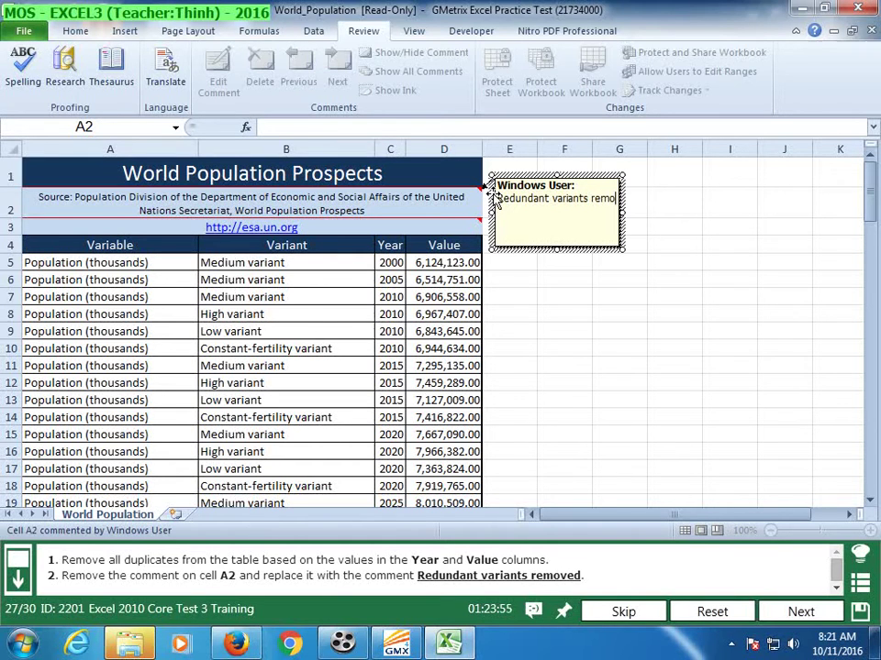
pyautogui.write('v')
pyautogui.click(562, 330)
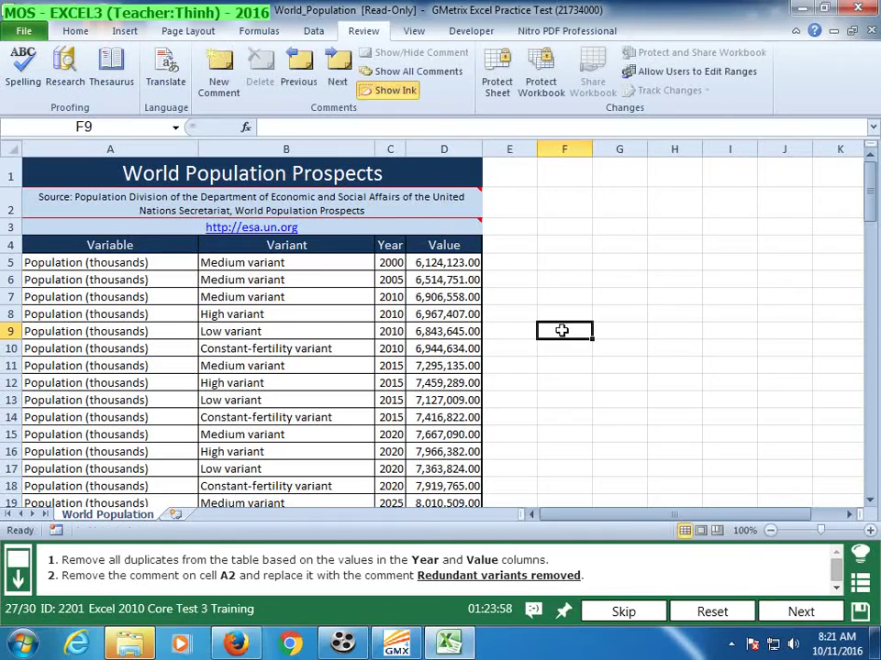
pyautogui.click(799, 611)
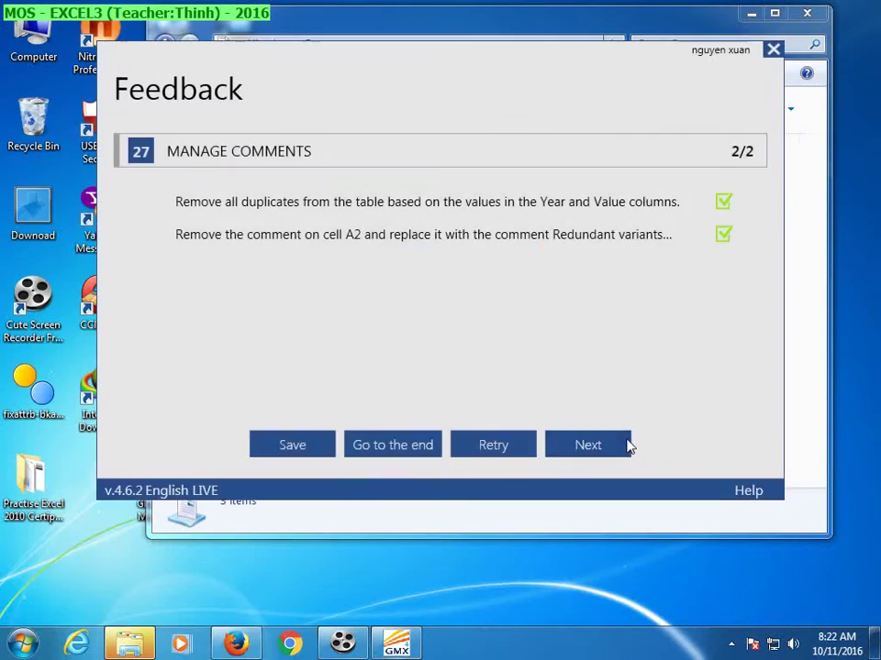
# - Filter the Category column to show only Gastrointestinal and Oncology
pyautogui.click(616, 443)
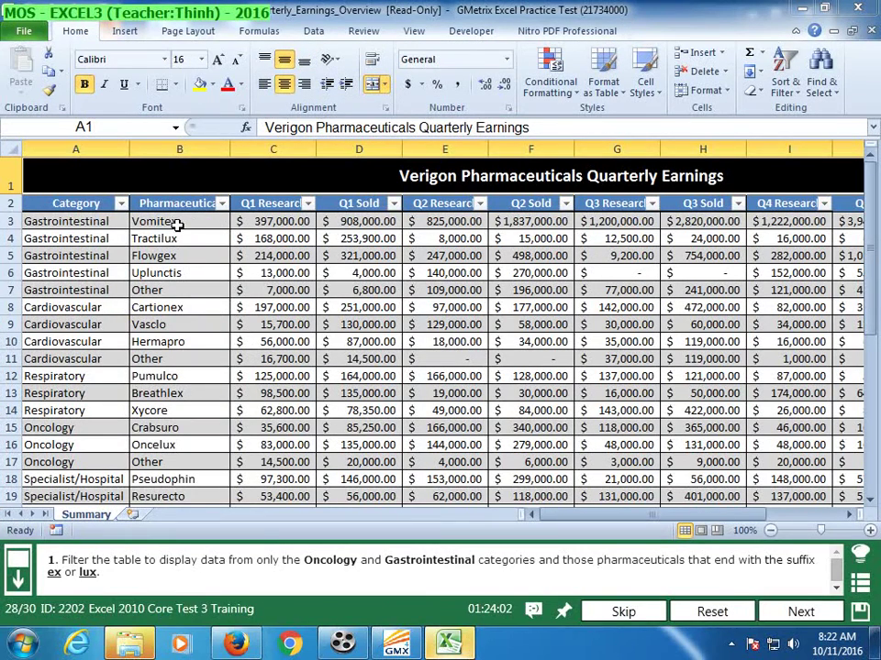
pyautogui.click(121, 204)
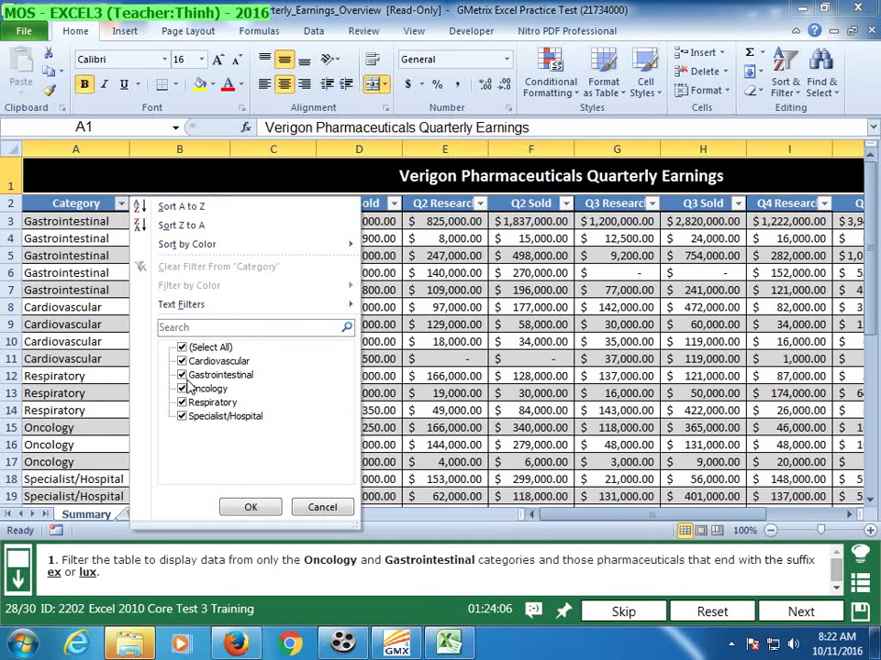
pyautogui.click(182, 348)
pyautogui.click(181, 376)
pyautogui.click(182, 389)
pyautogui.click(251, 507)
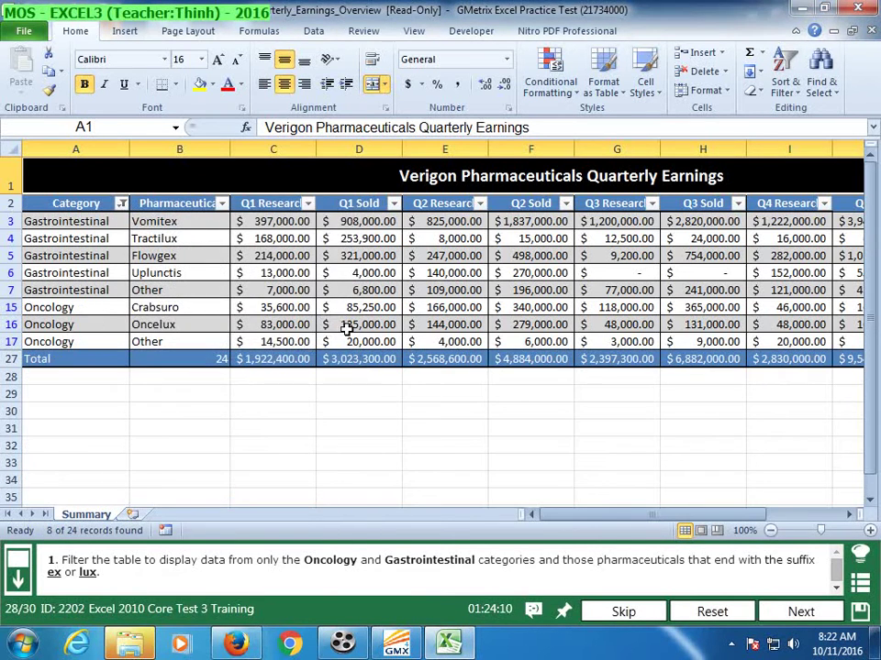
# - Start a Contains text filter on the Pharmaceutical column, then cancel it
pyautogui.click(222, 204)
pyautogui.moveTo(363, 308)
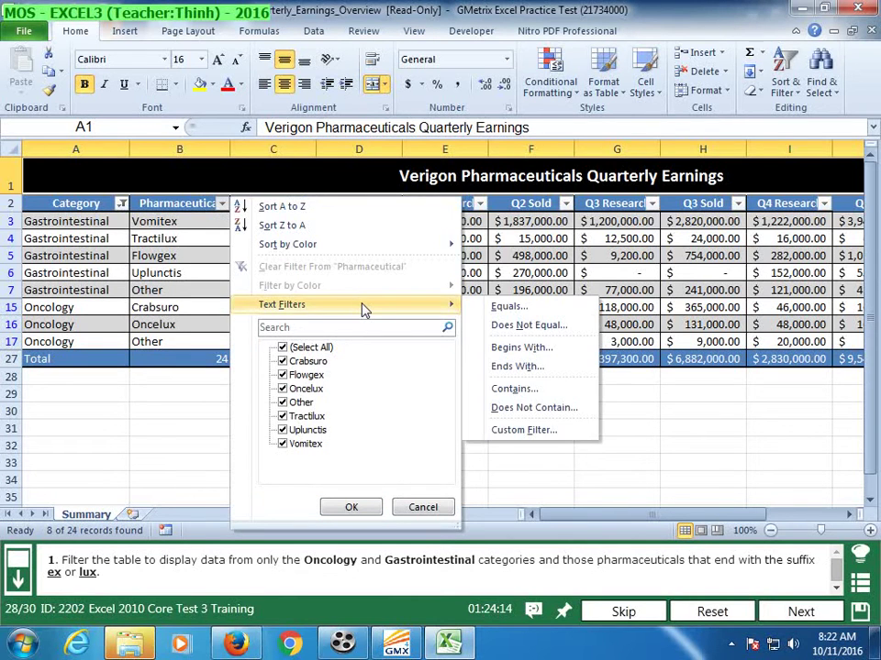
pyautogui.click(528, 389)
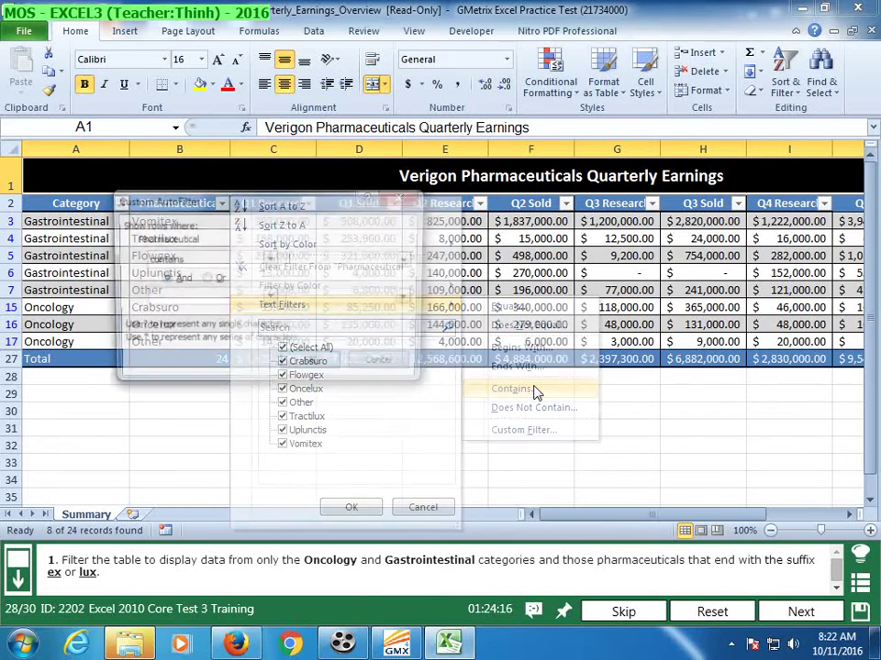
pyautogui.click(389, 365)
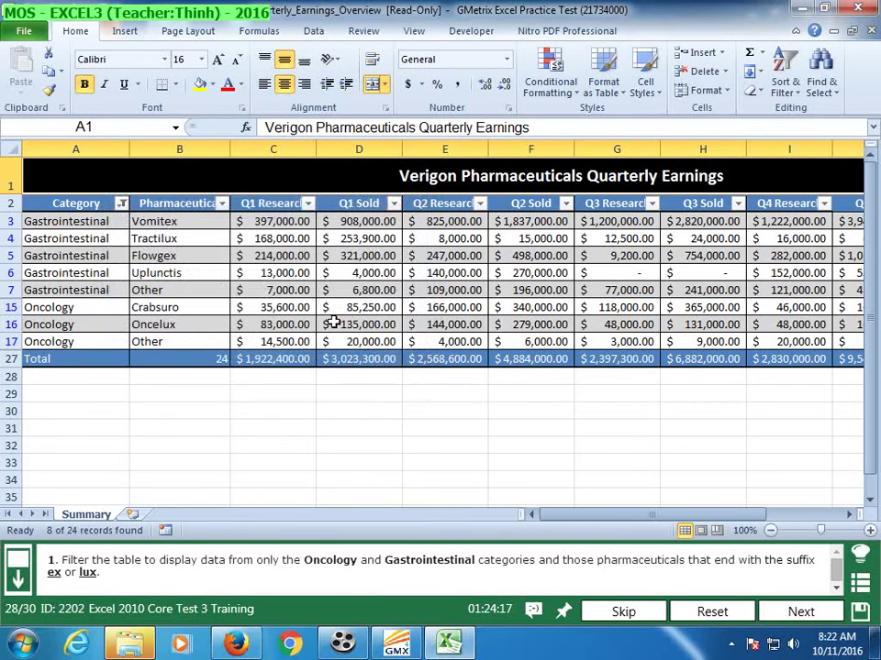
pyautogui.click(223, 215)
# - Apply a custom Ends With filter on Pharmaceutical names ending in 'ex', then submit
pyautogui.click(222, 203)
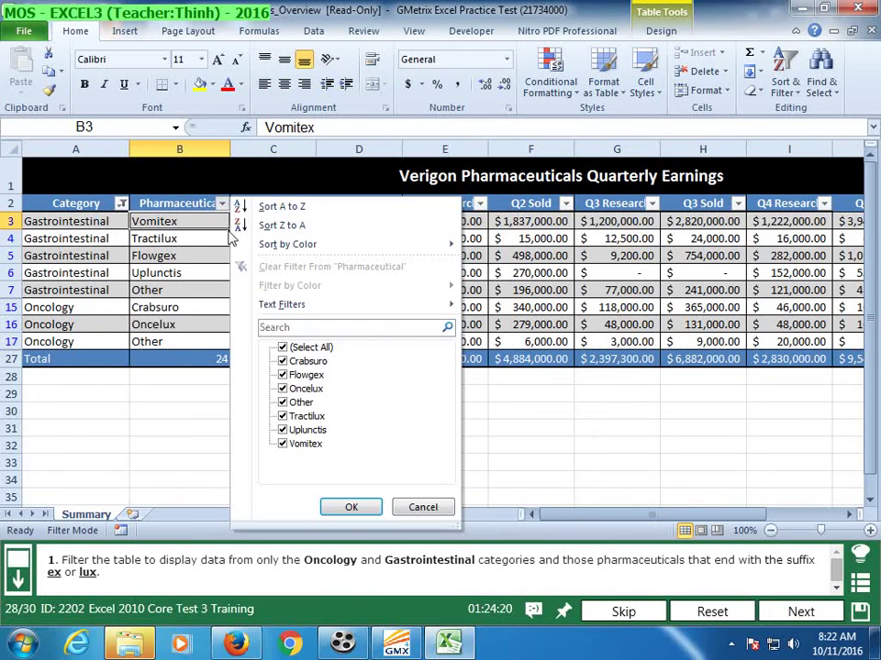
pyautogui.moveTo(403, 304)
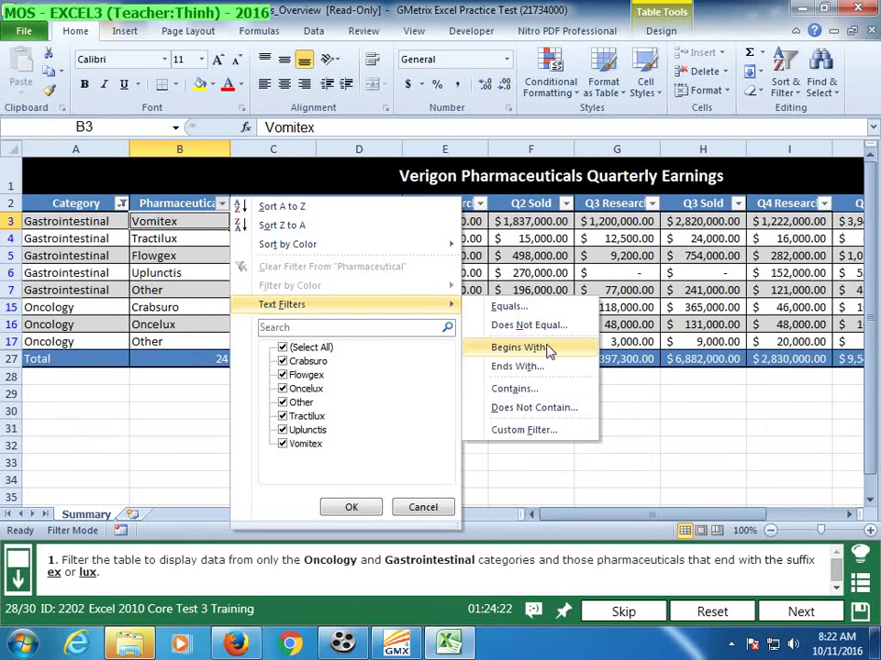
pyautogui.click(545, 369)
pyautogui.write('ex')
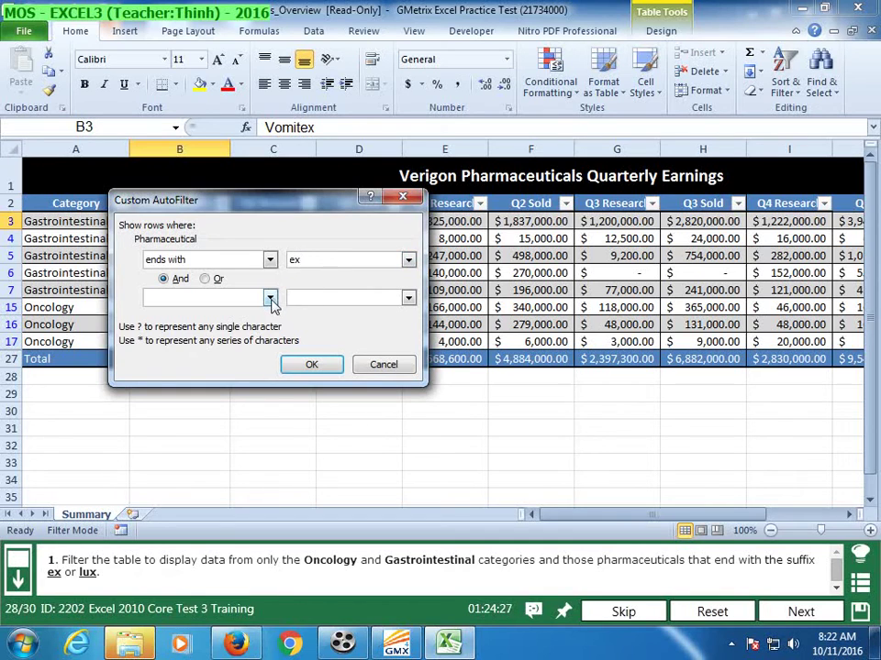
pyautogui.click(270, 300)
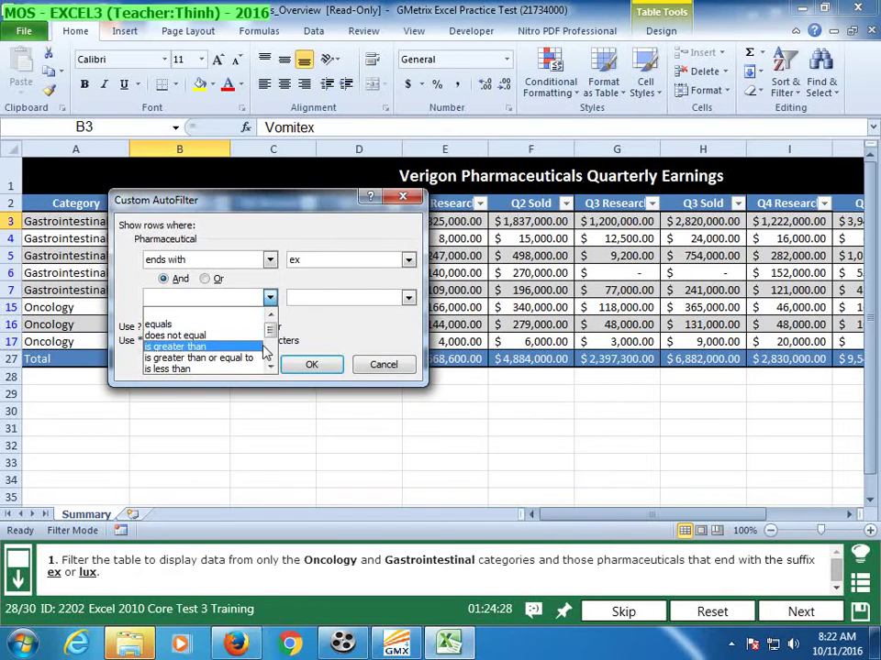
pyautogui.click(272, 367)
pyautogui.click(272, 367)
pyautogui.click(272, 367)
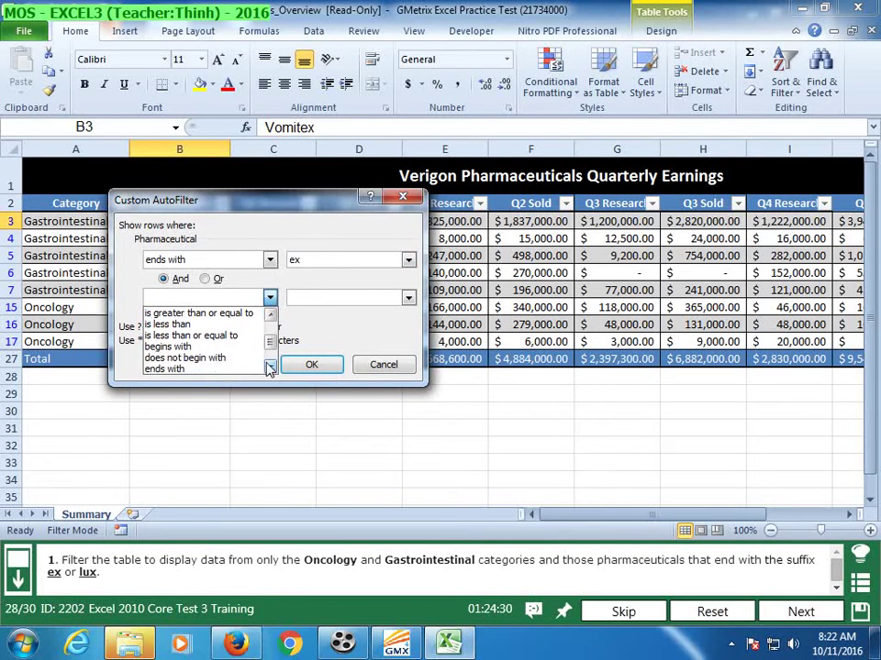
pyautogui.click(247, 366)
pyautogui.click(310, 298)
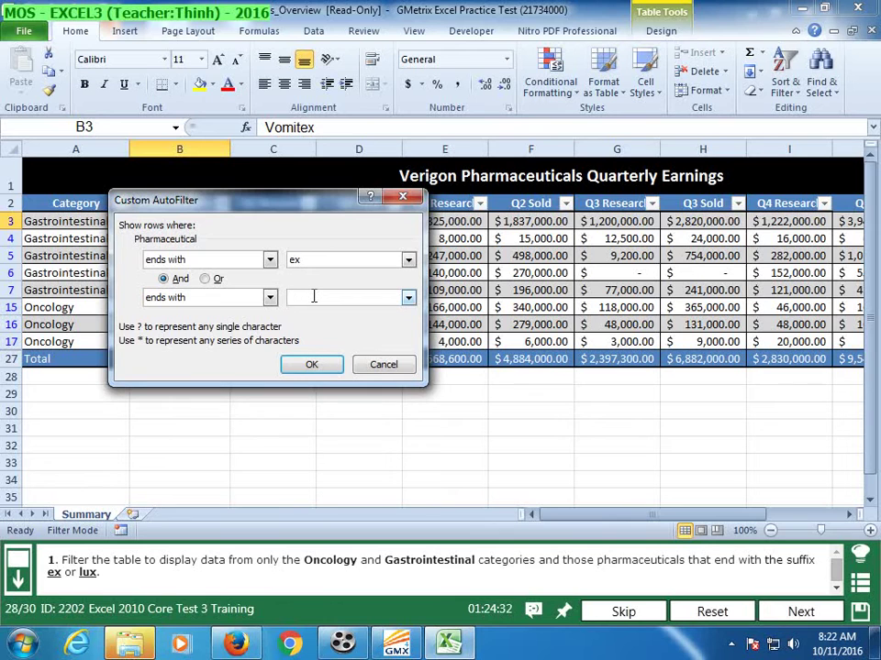
pyautogui.write('lux')
pyautogui.press('Return')
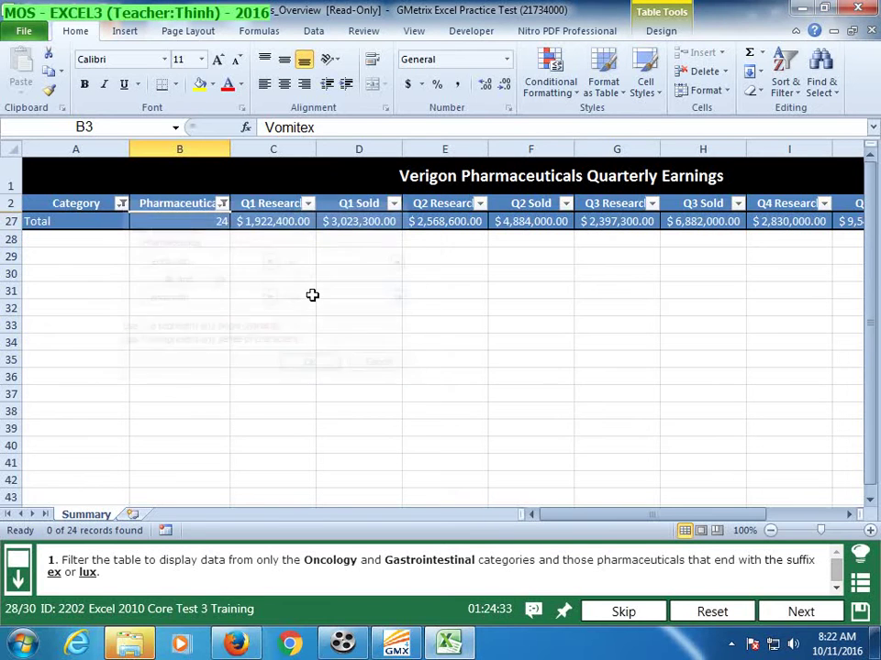
pyautogui.click(798, 612)
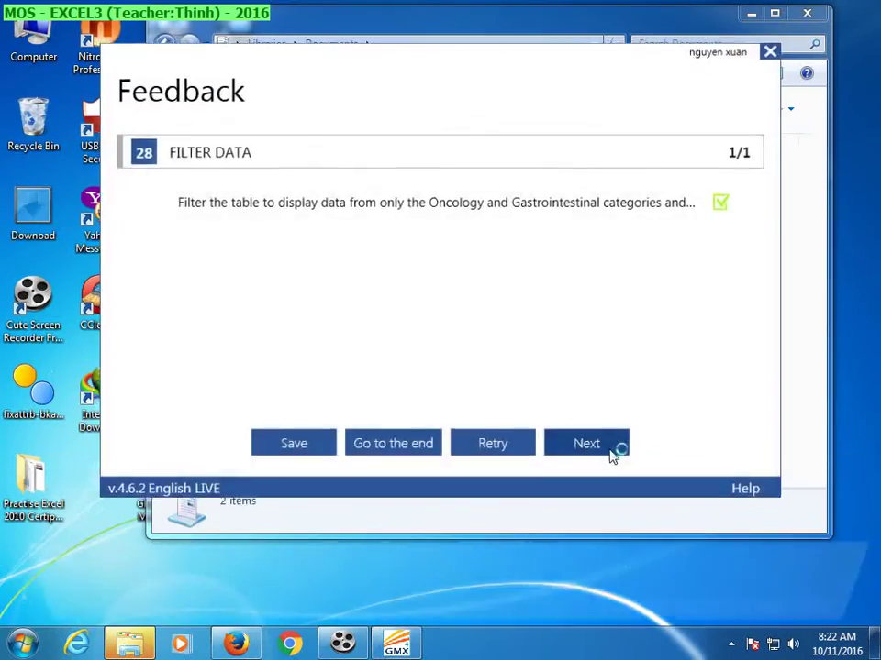
# - Select the population table A4:D106 and sort first by Variant, A to Z
pyautogui.click(615, 449)
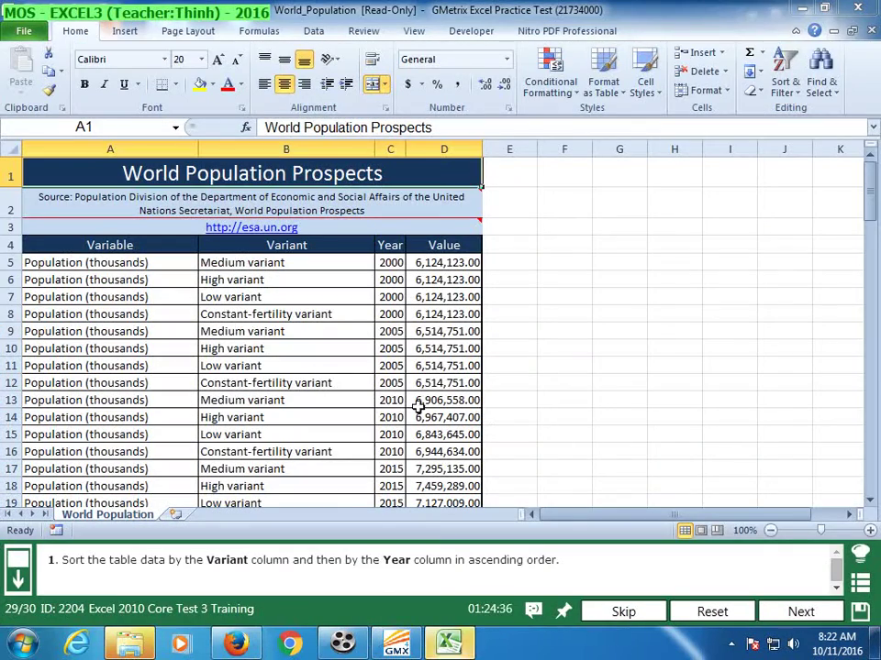
pyautogui.moveTo(76, 254)
pyautogui.mouseDown()
pyautogui.moveTo(470, 563)
pyautogui.moveTo(464, 470)
pyautogui.mouseUp()
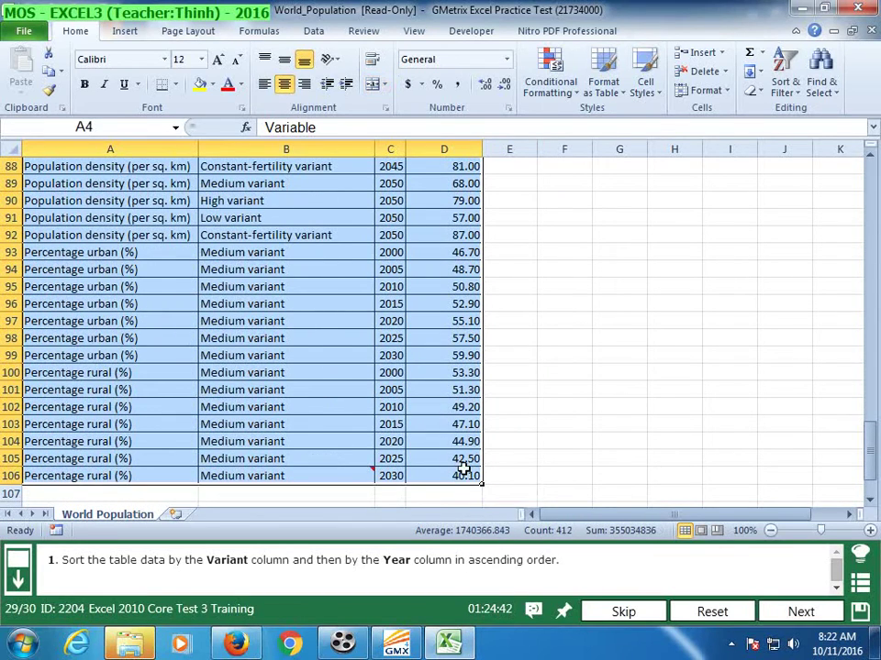
pyautogui.click(312, 33)
pyautogui.click(369, 73)
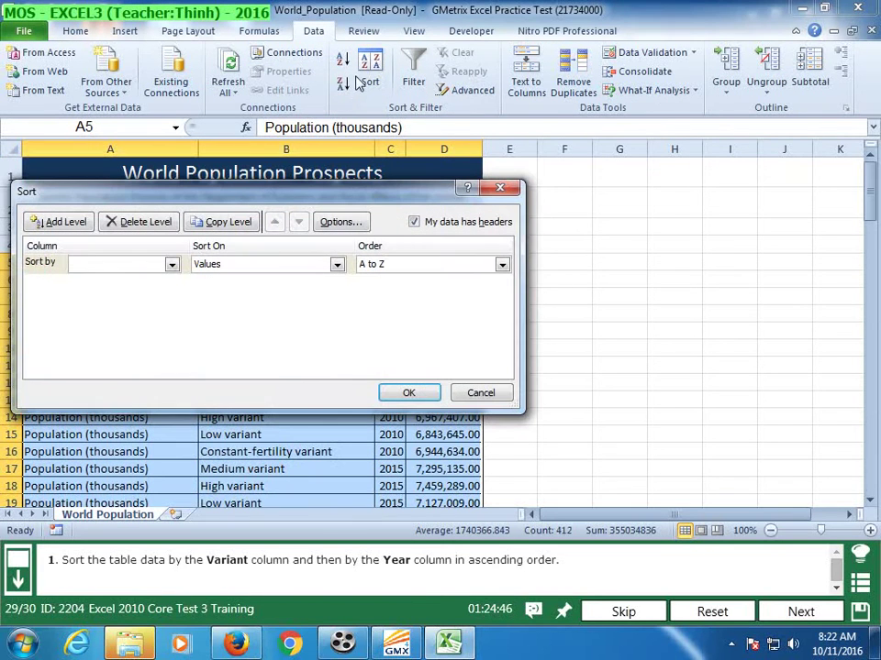
pyautogui.click(172, 264)
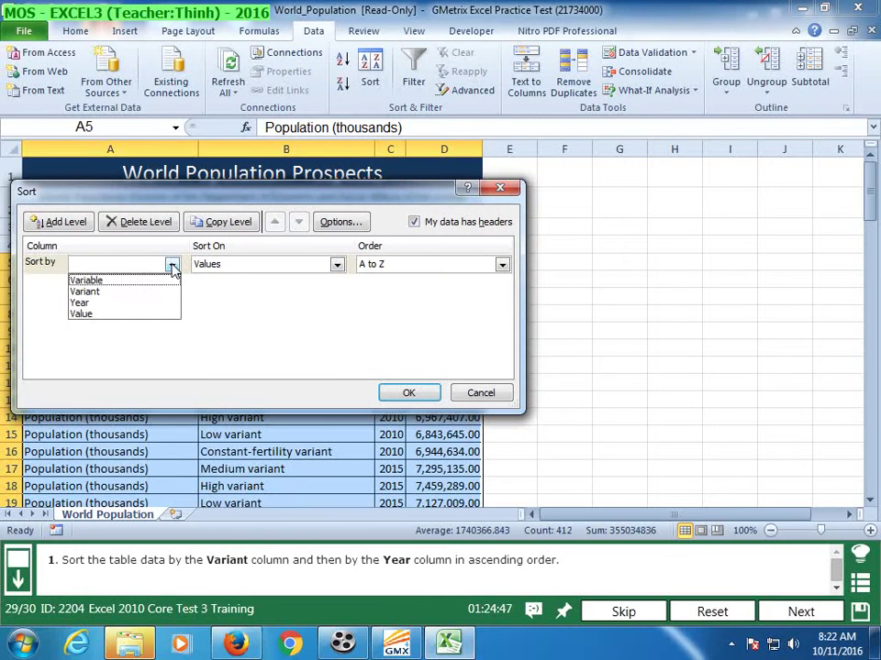
pyautogui.click(131, 292)
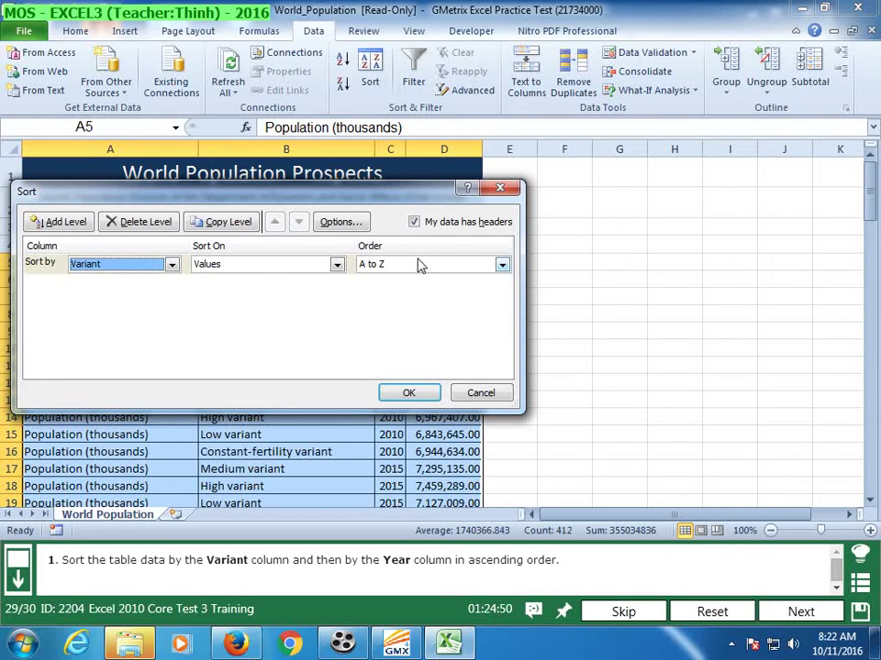
# - Add a second sort level on Year, smallest to largest, apply it, and submit
pyautogui.click(60, 222)
pyautogui.click(171, 285)
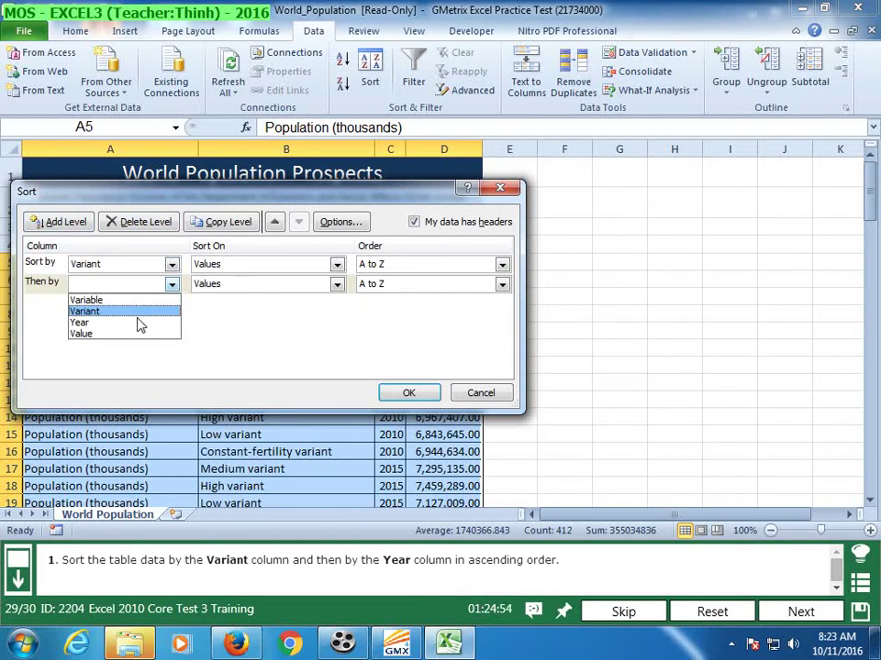
pyautogui.click(138, 321)
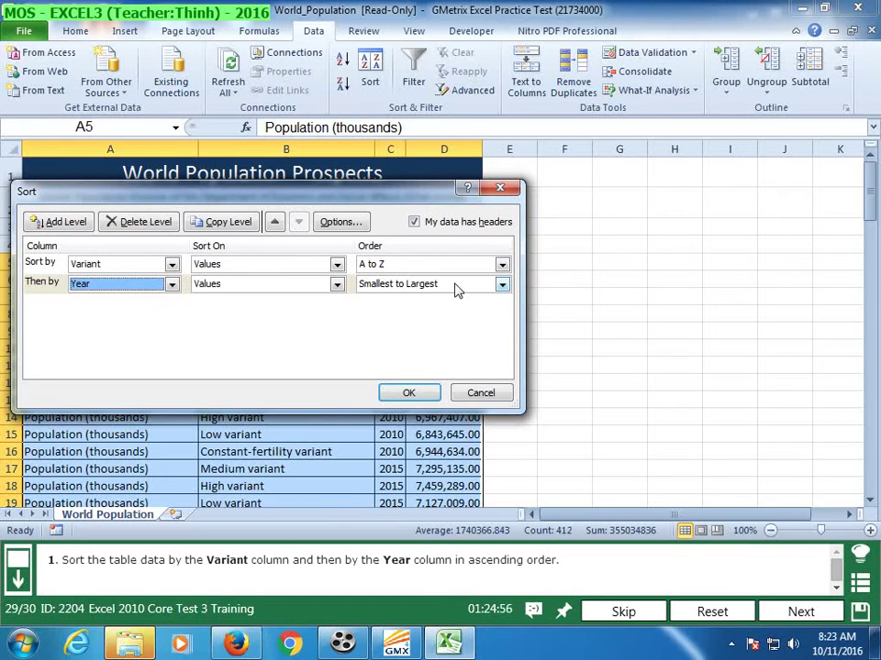
pyautogui.click(409, 393)
pyautogui.click(728, 419)
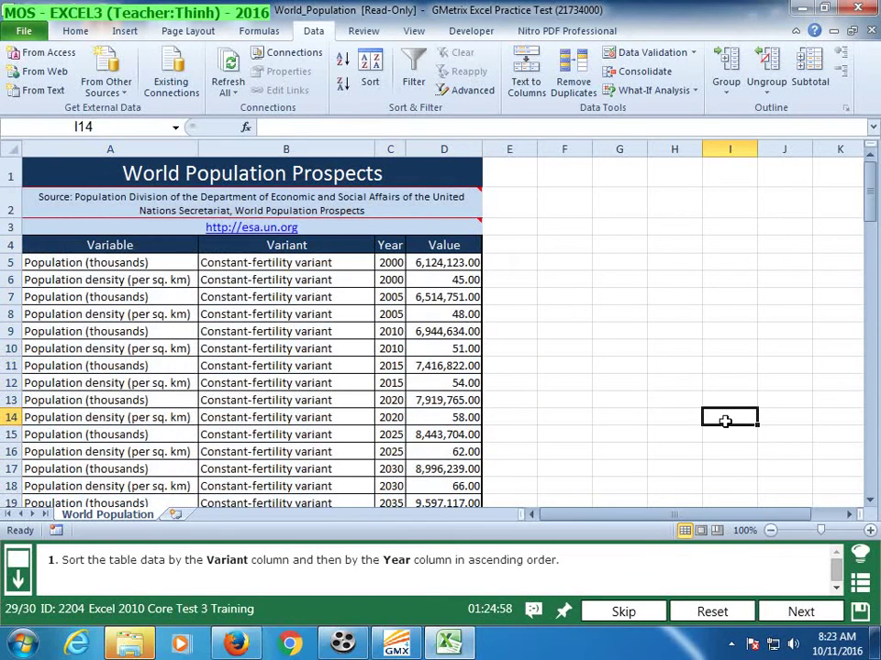
pyautogui.click(800, 611)
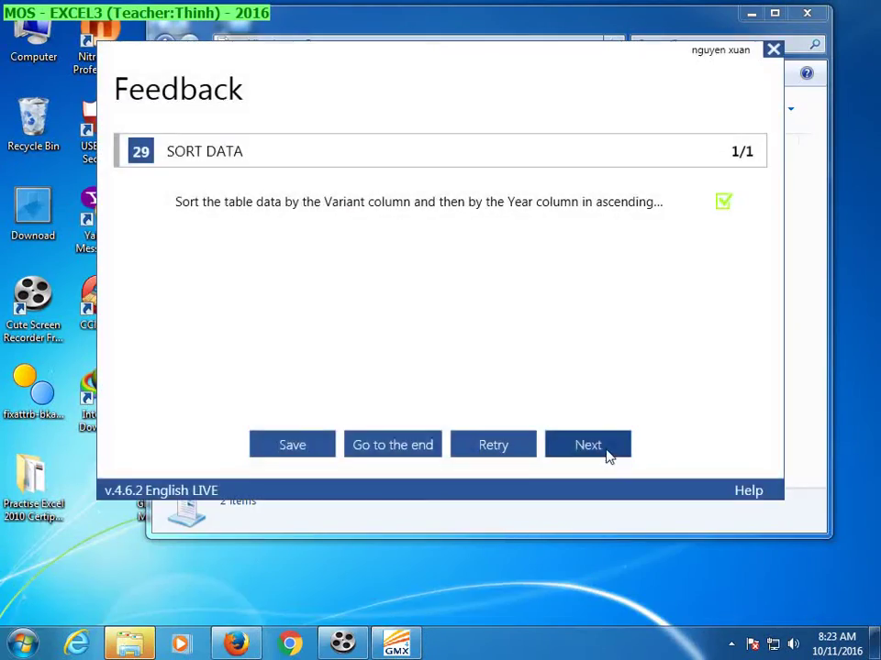
pyautogui.click(609, 449)
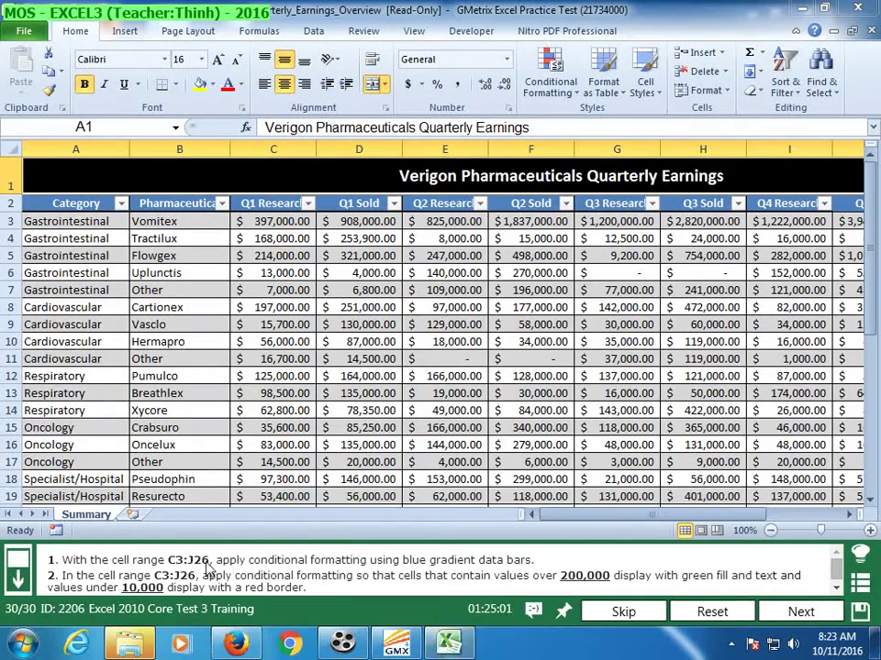
# - Add blue gradient data bars to C3:J26
pyautogui.click(272, 221)
pyautogui.moveTo(271, 221)
pyautogui.mouseDown()
pyautogui.moveTo(607, 403)
pyautogui.moveTo(590, 474)
pyautogui.mouseUp()
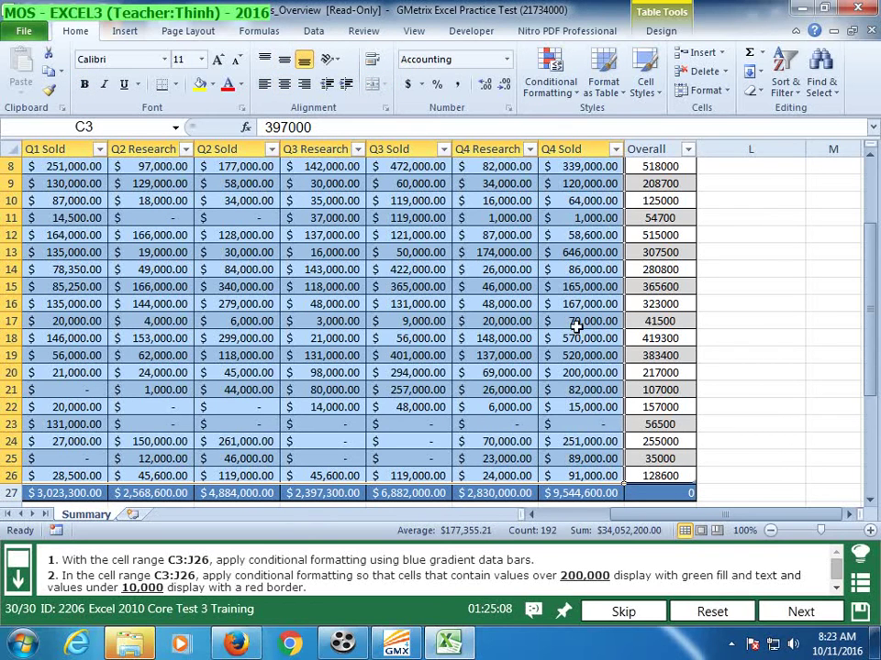
pyautogui.click(566, 91)
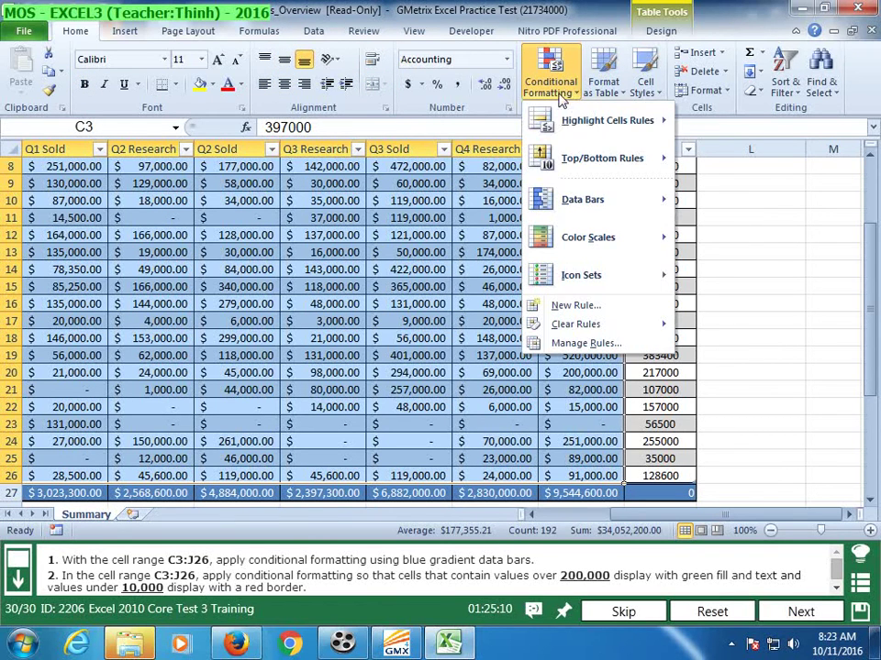
pyautogui.moveTo(596, 199)
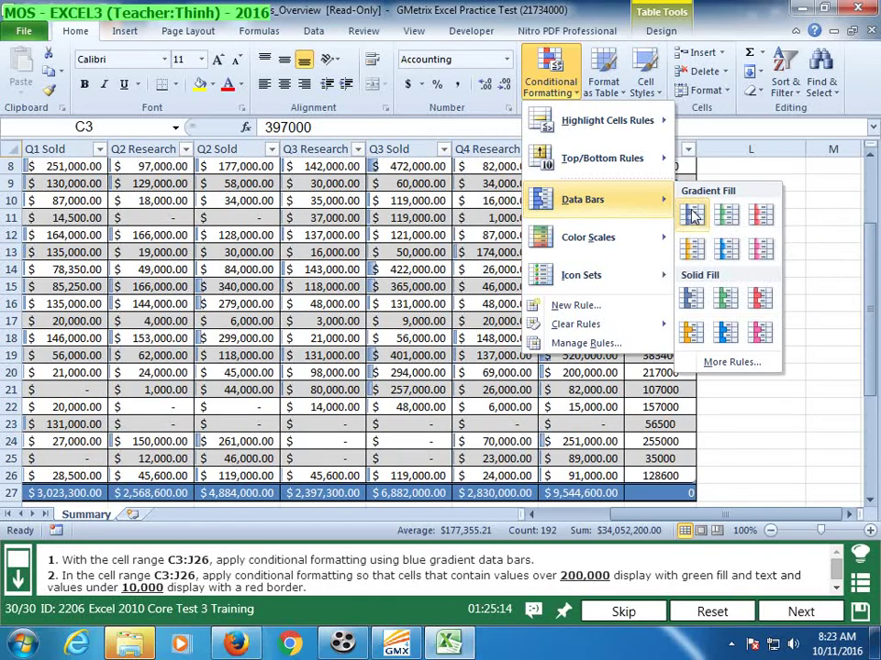
pyautogui.click(692, 214)
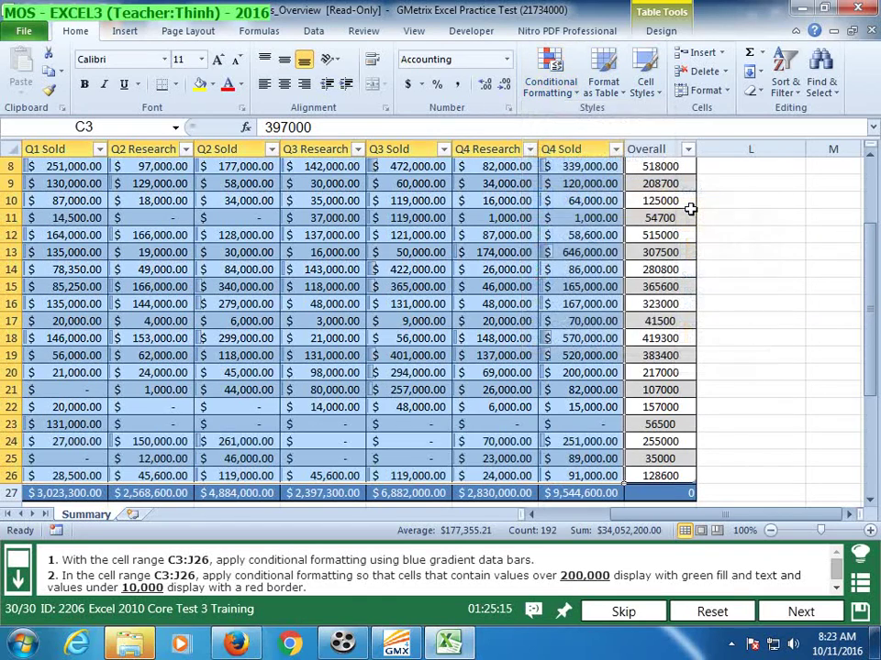
# - Highlight values greater than 200,000 with Green Fill with Dark Green Text
pyautogui.click(550, 77)
pyautogui.moveTo(642, 120)
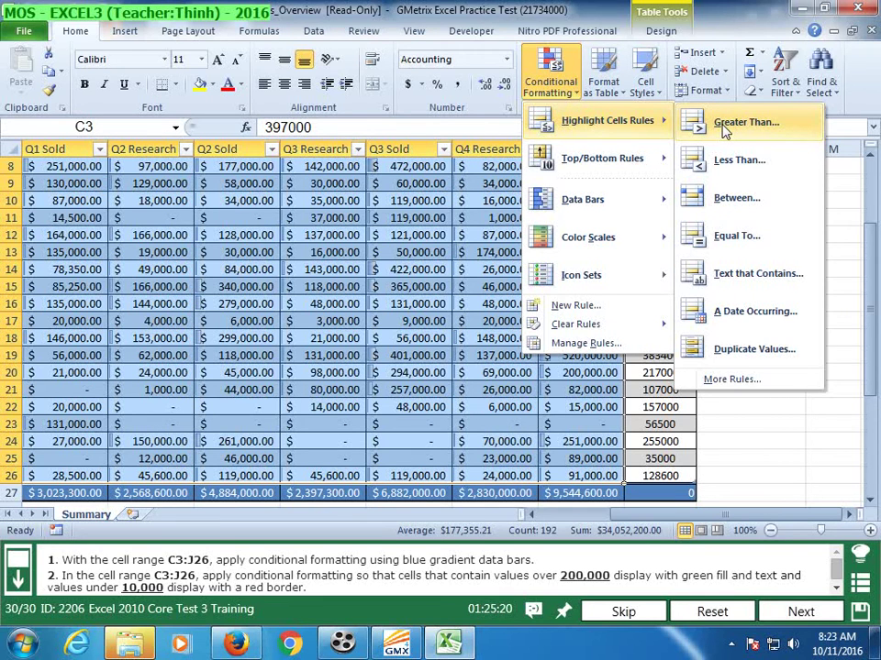
pyautogui.click(724, 132)
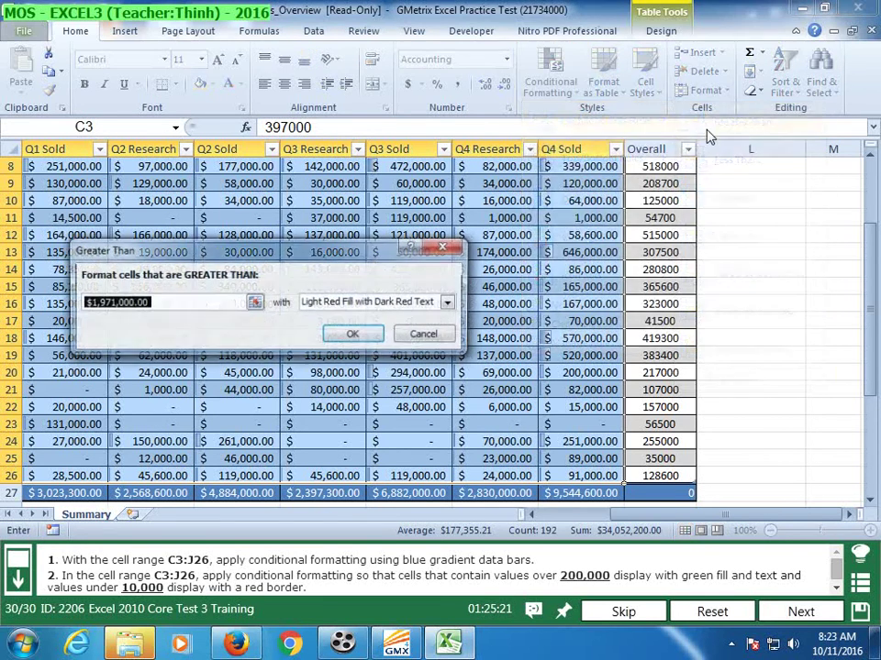
pyautogui.click(194, 298)
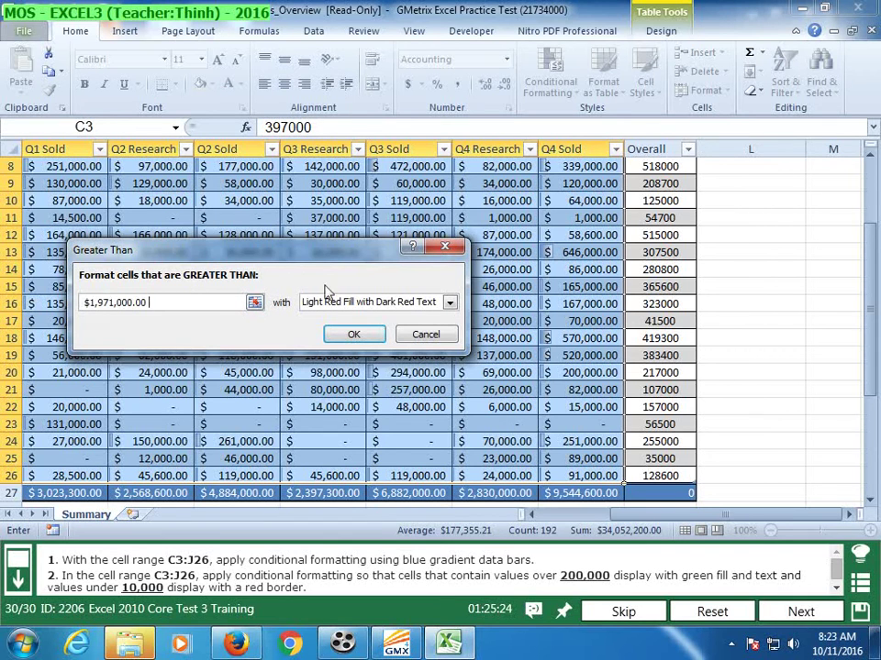
pyautogui.moveTo(168, 303); pyautogui.dragTo(66, 312)
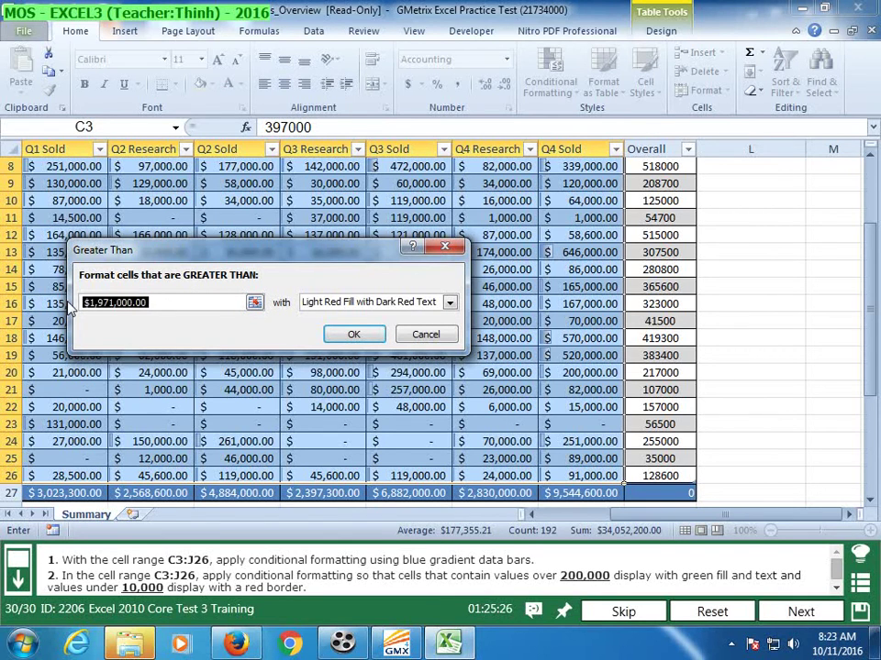
pyautogui.write('2000')
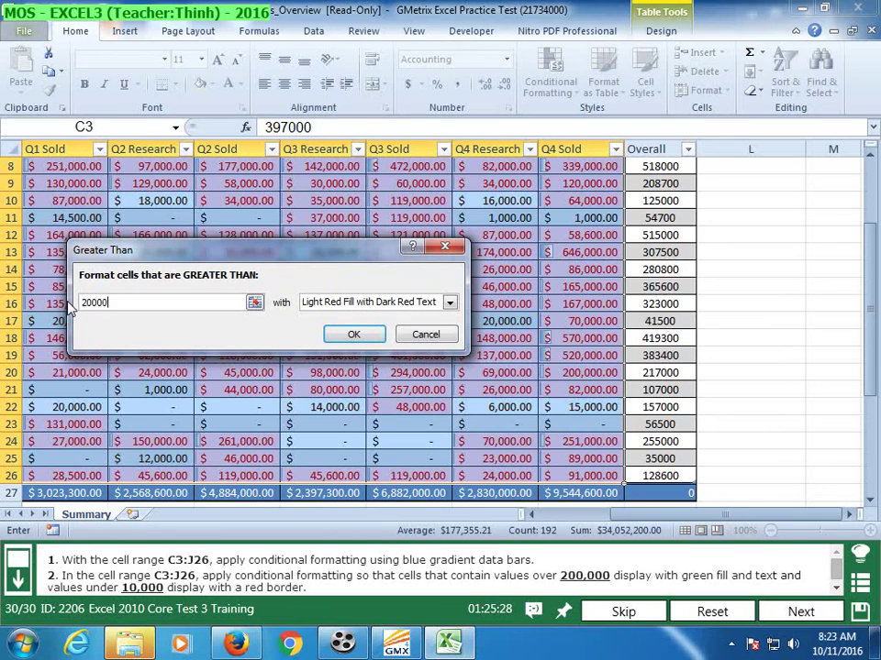
pyautogui.write('0')
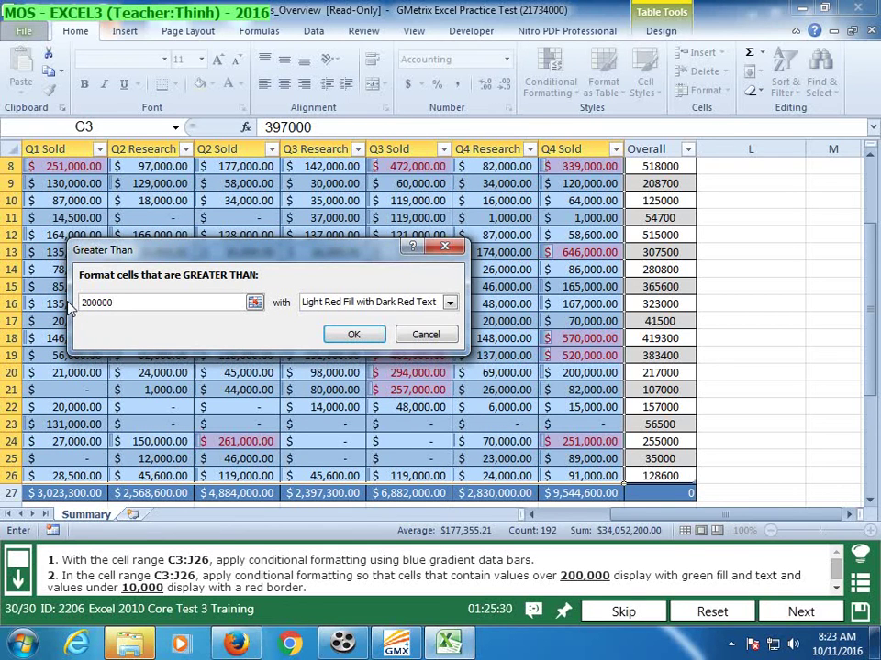
pyautogui.click(449, 303)
pyautogui.click(417, 341)
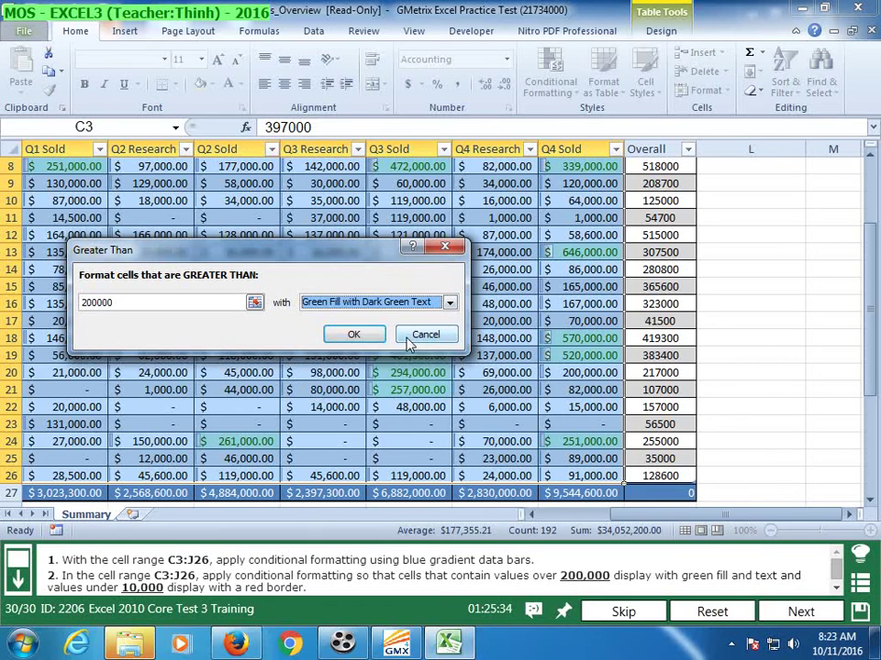
pyautogui.click(354, 335)
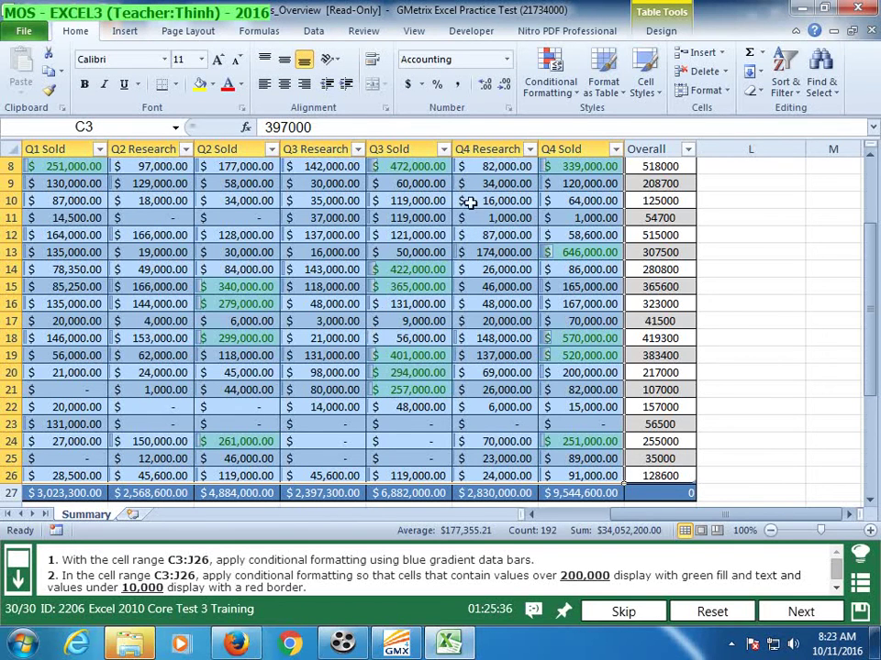
# - Add a Less Than 10000 highlight rule with a Red Border format to C3:J26
pyautogui.click(561, 95)
pyautogui.moveTo(562, 122)
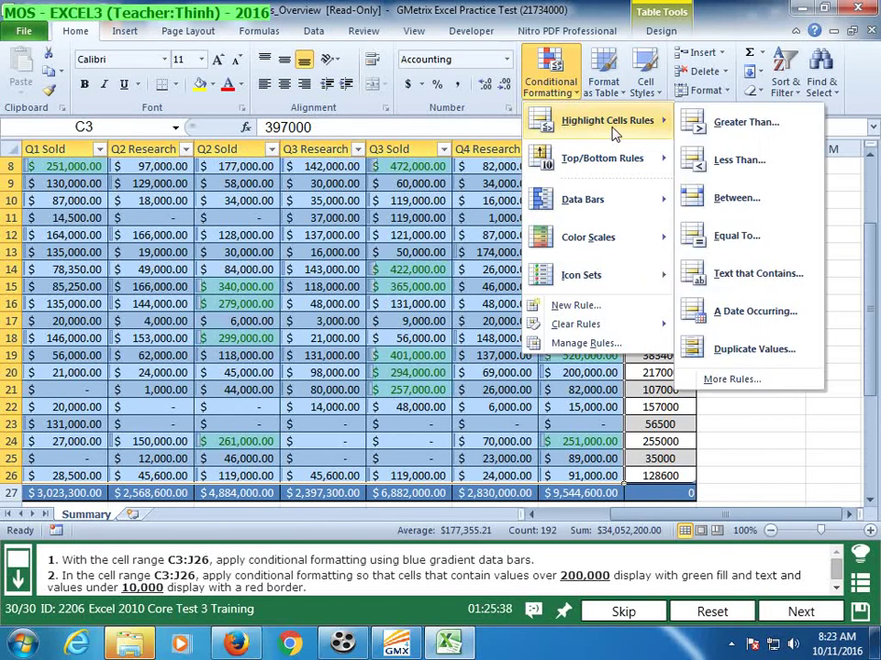
pyautogui.click(716, 158)
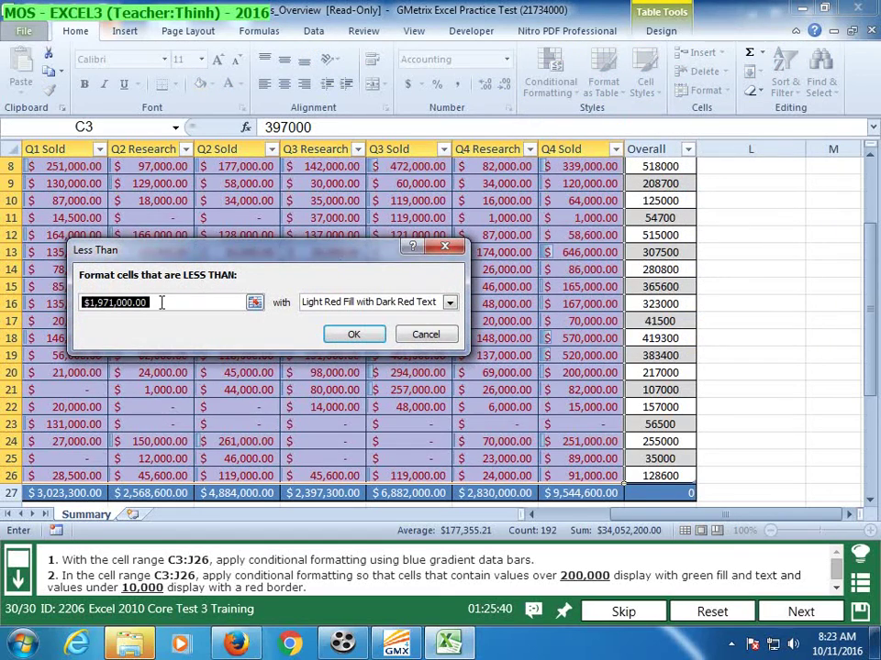
pyautogui.write('1')
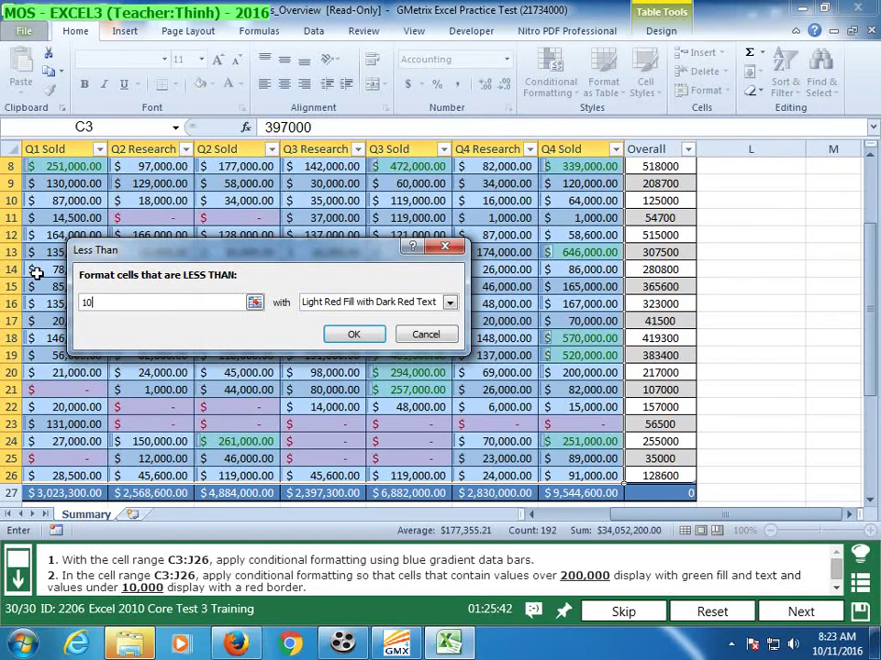
pyautogui.write('000')
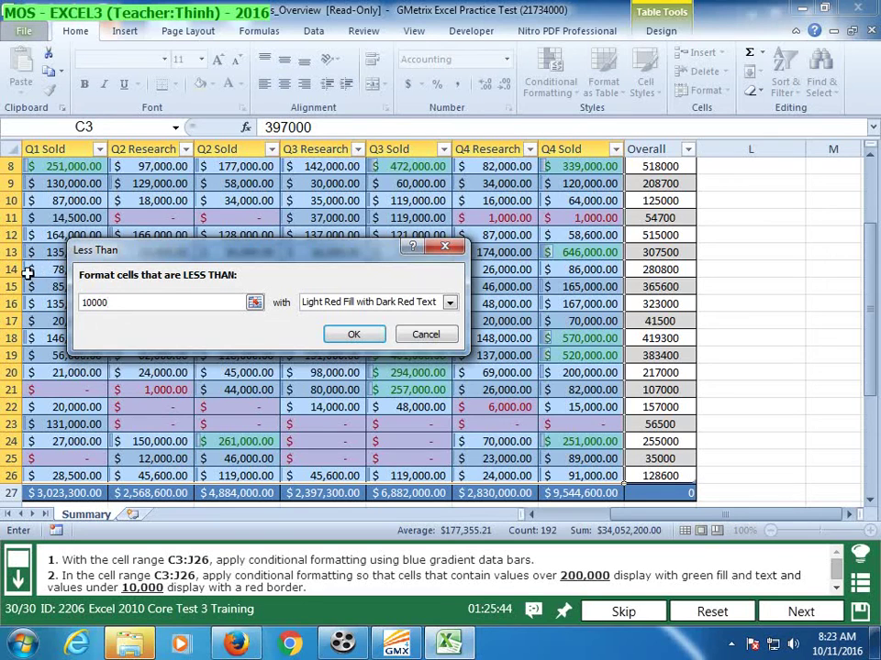
pyautogui.click(449, 302)
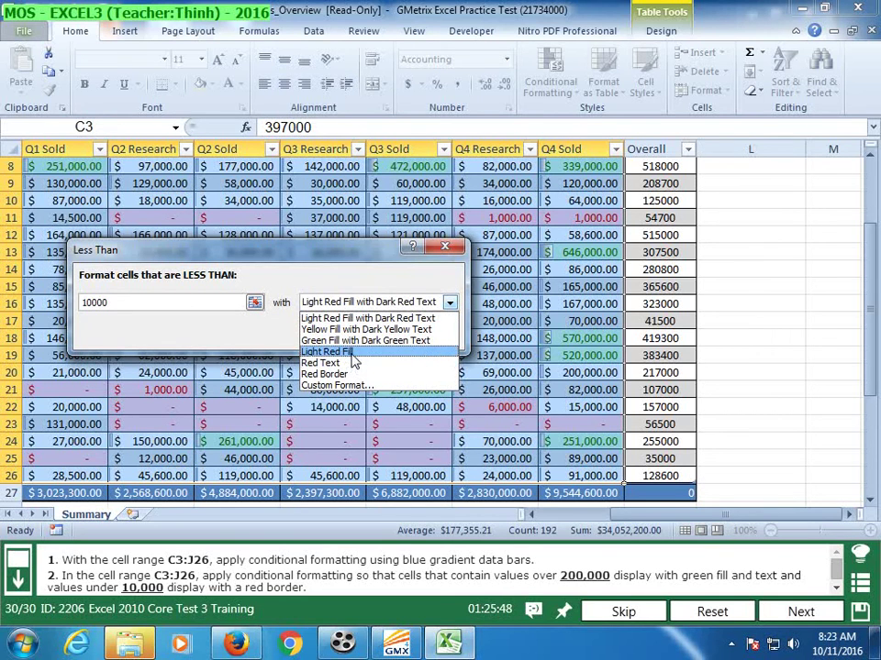
pyautogui.click(354, 375)
pyautogui.click(353, 334)
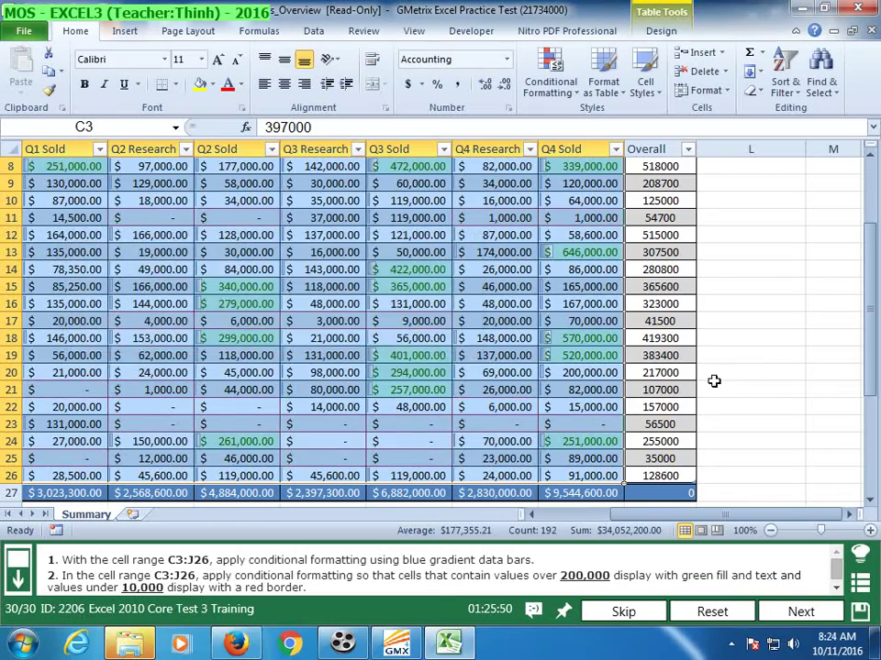
# - Deselect the range to check the red borders, then submit and advance to the next task
pyautogui.click(713, 383)
pyautogui.click(801, 611)
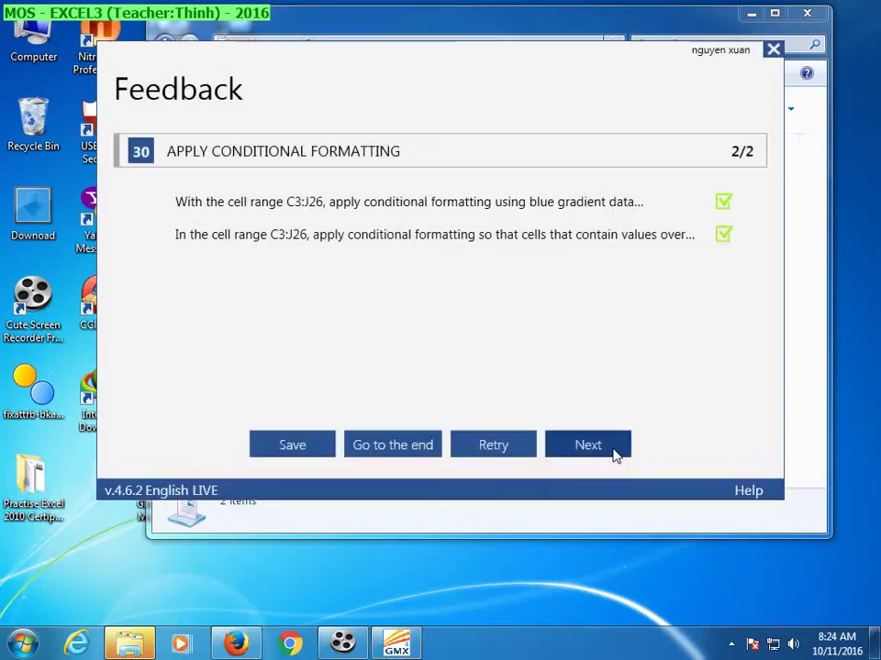
pyautogui.click(615, 455)
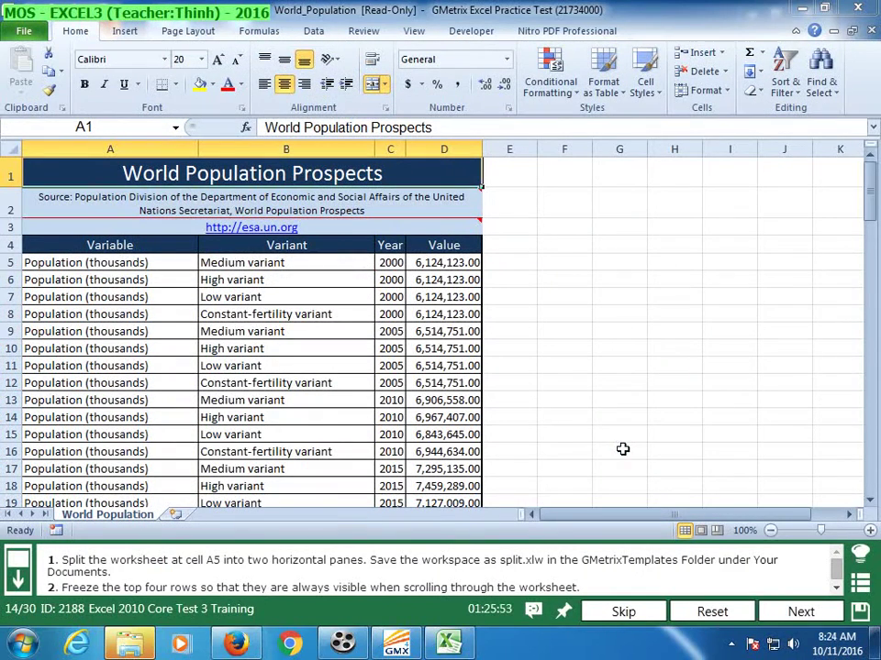
# - Split the worksheet into panes above row 5 at cell A5
pyautogui.click(31, 264)
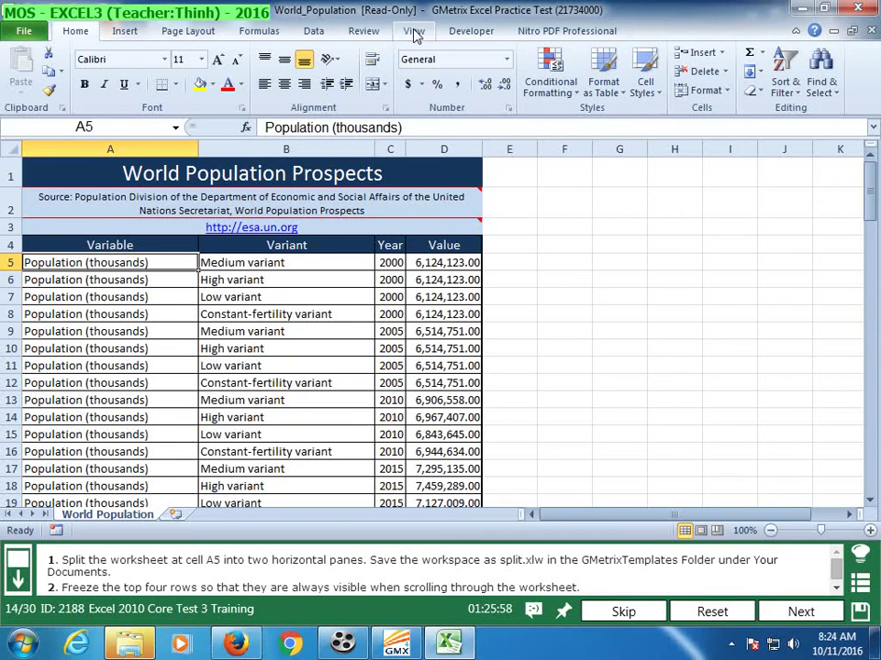
pyautogui.click(413, 31)
pyautogui.click(579, 55)
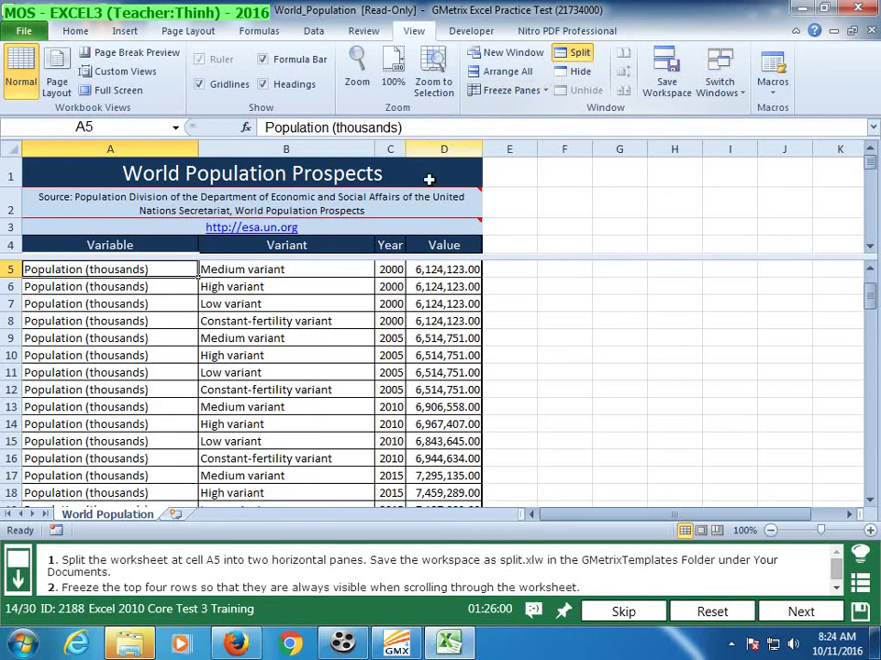
# - Save the workspace as split.xlw in the GMetrixTemplates folder
pyautogui.click(32, 30)
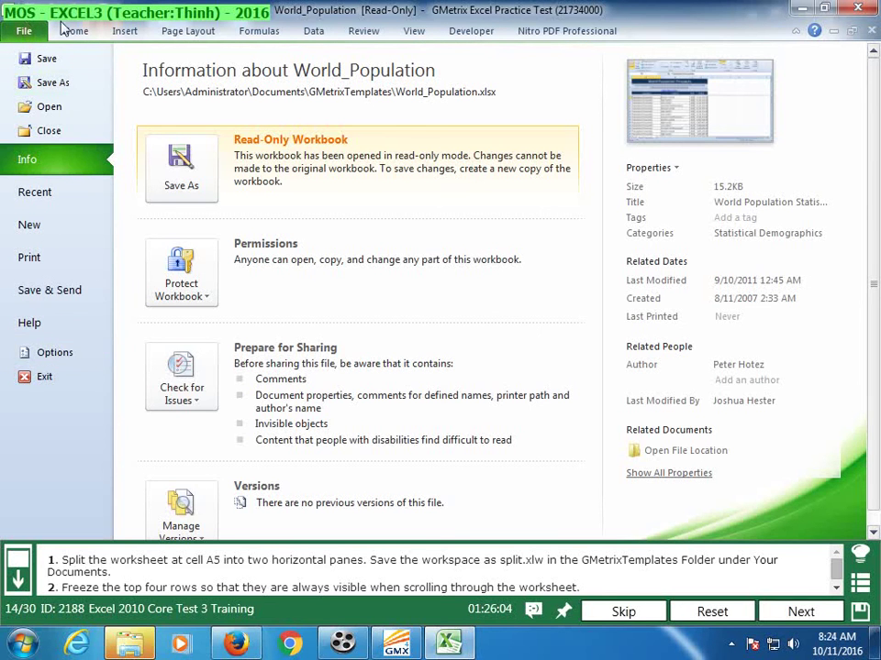
pyautogui.click(73, 33)
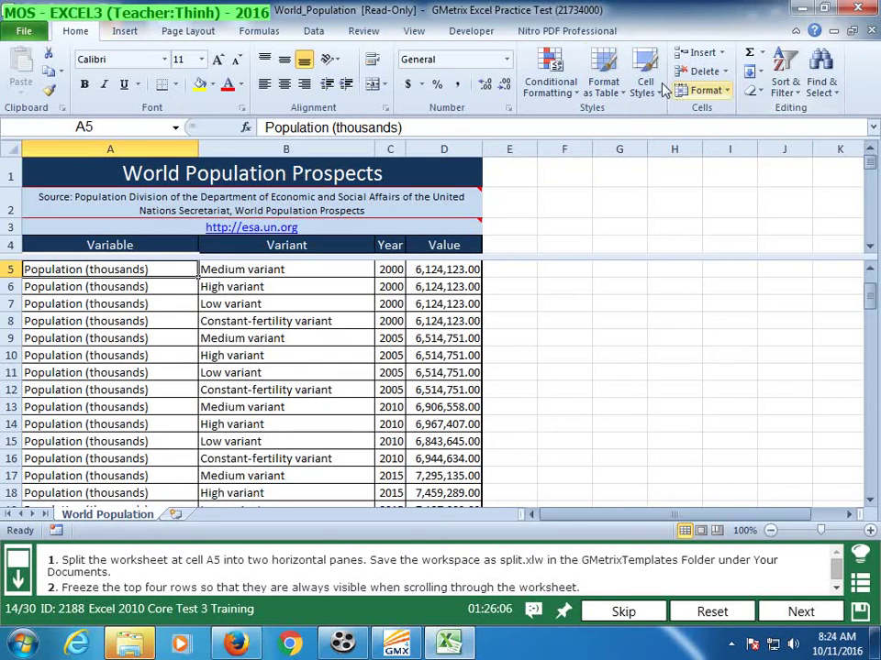
pyautogui.click(413, 30)
pyautogui.click(677, 94)
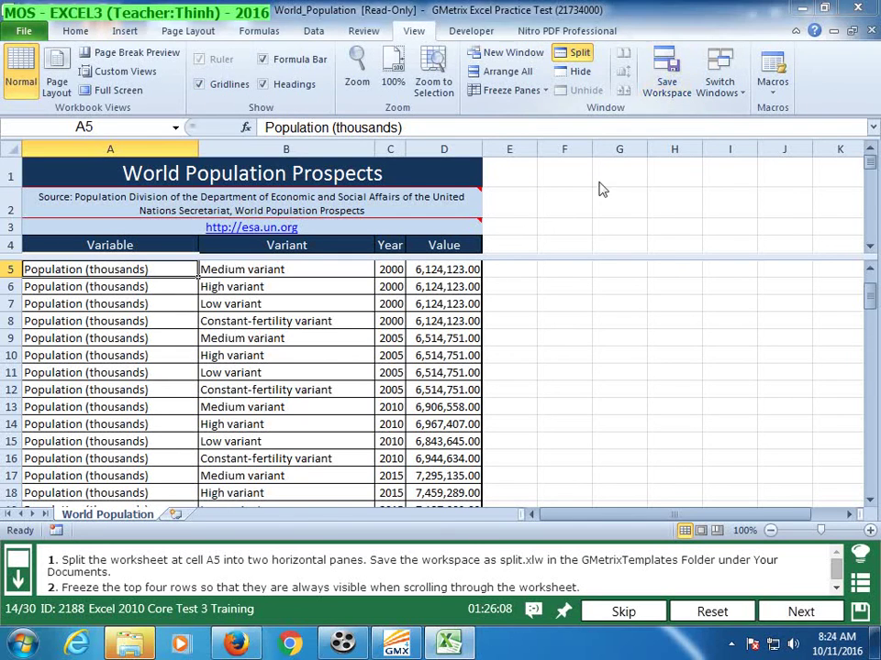
pyautogui.doubleClick(232, 183)
pyautogui.write('split.xlw')
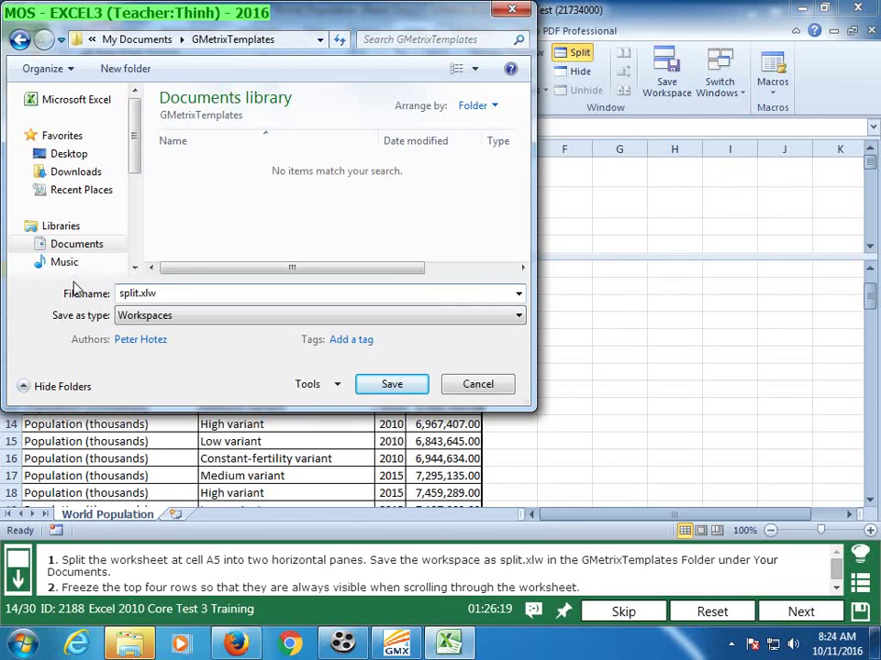
pyautogui.press('Return')
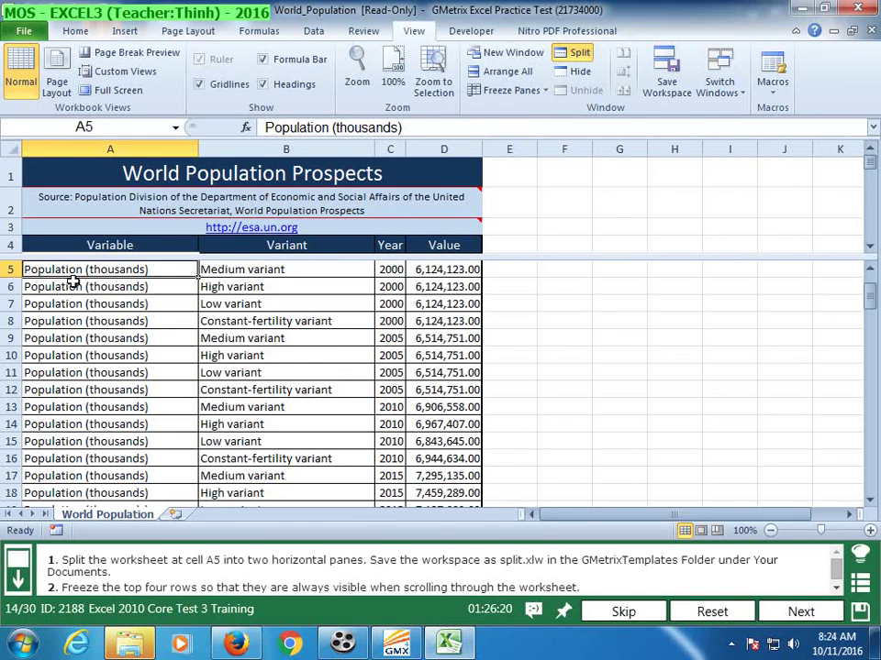
# - Freeze the top four rows from row 5, then submit the task and show the question list
pyautogui.click(8, 269)
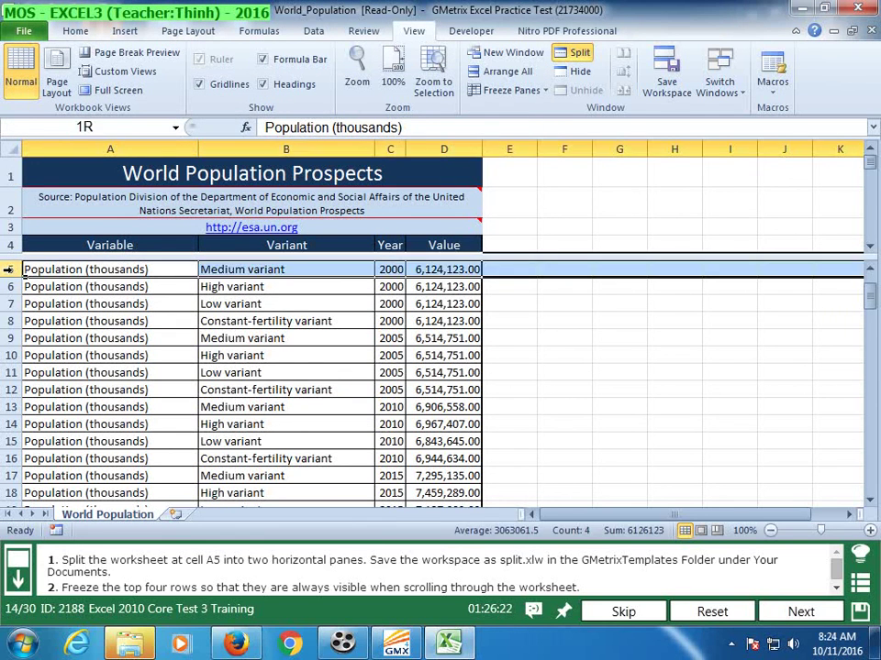
pyautogui.click(511, 90)
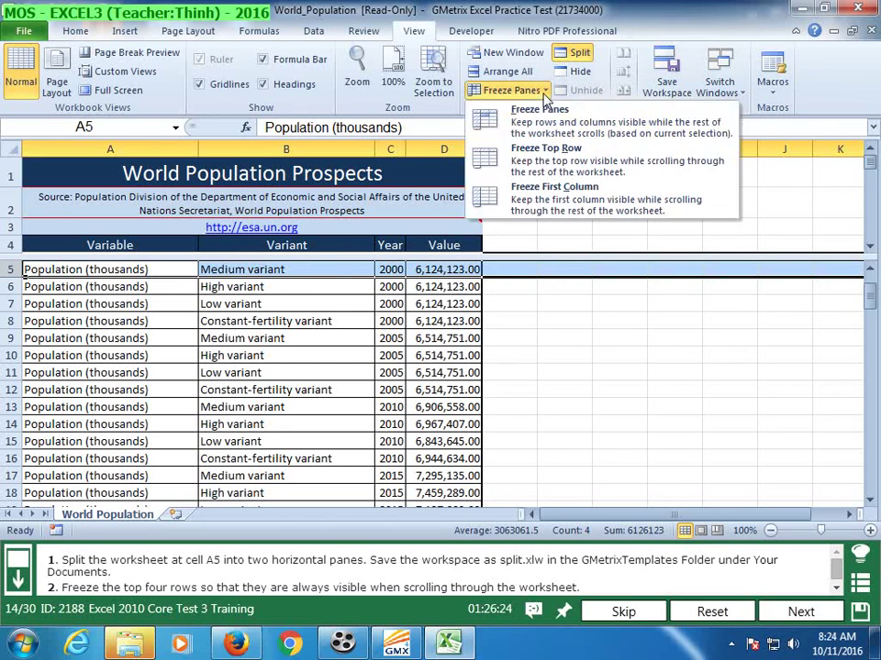
pyautogui.click(543, 119)
pyautogui.click(611, 363)
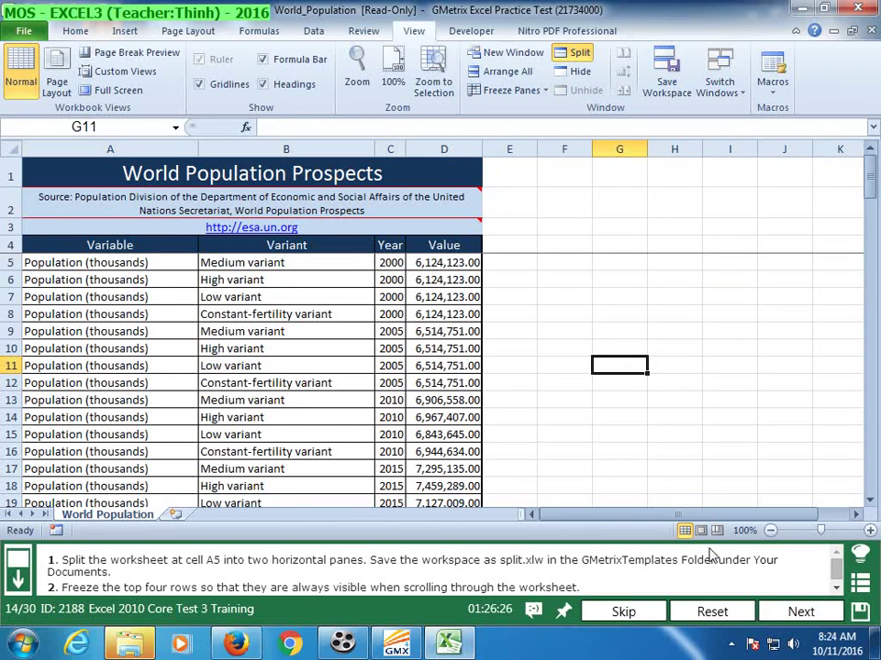
pyautogui.click(798, 611)
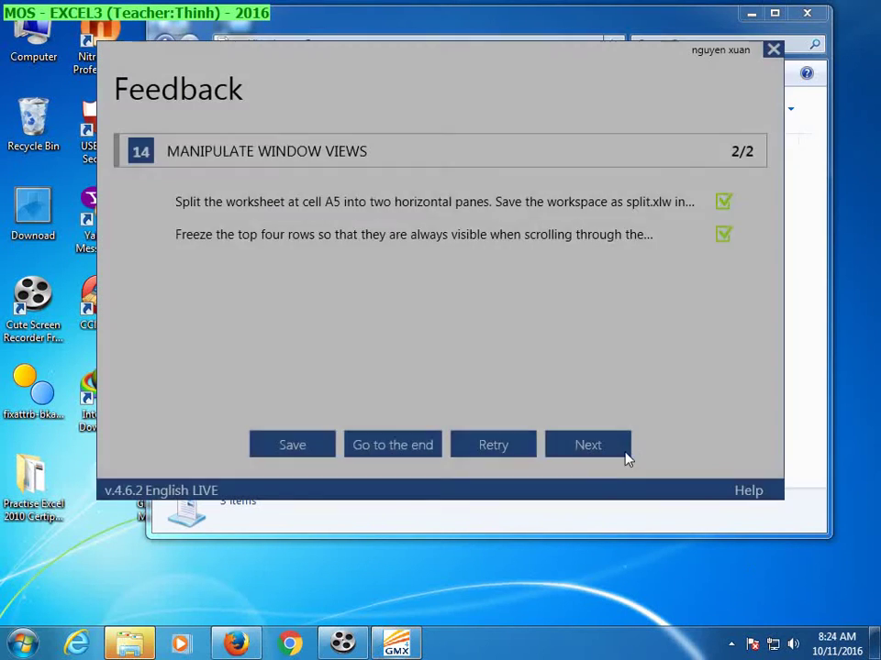
pyautogui.click(588, 446)
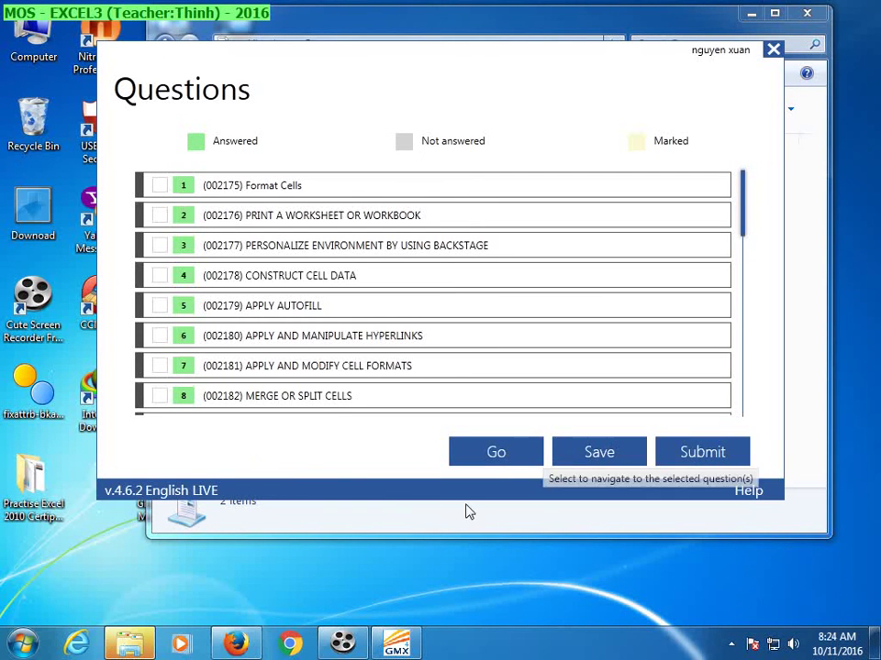